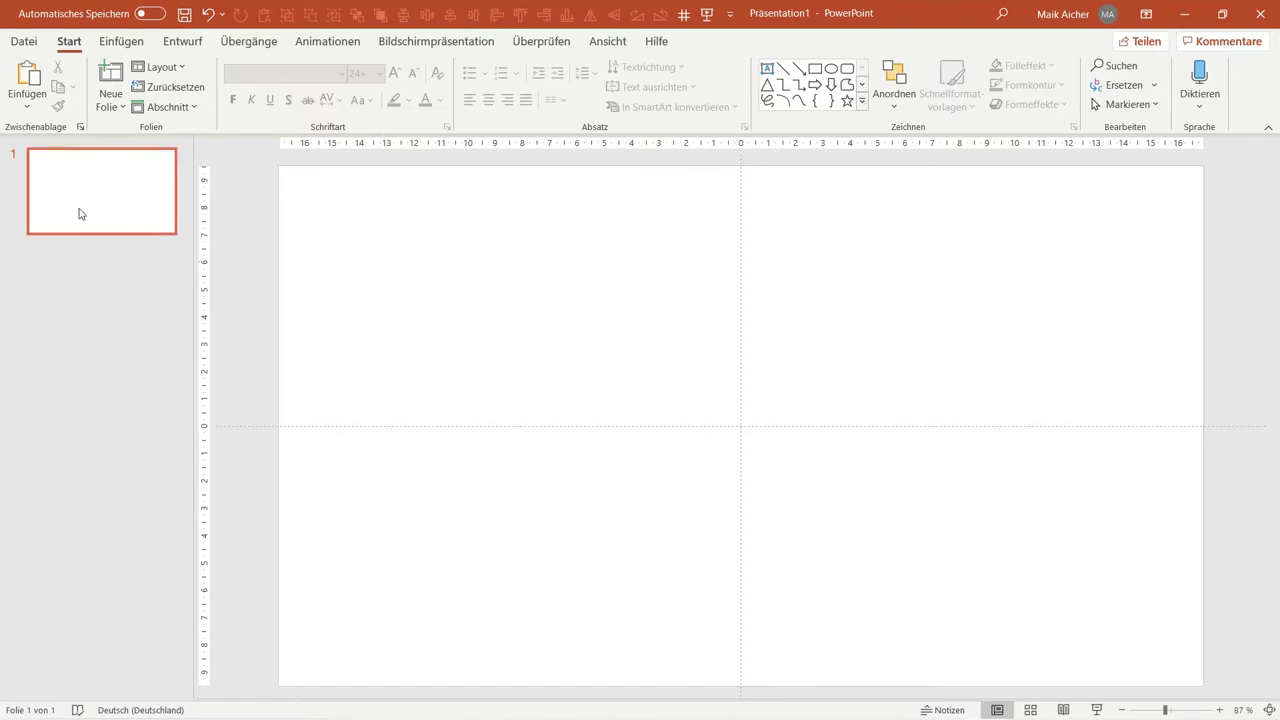
Step: Insert a text box near the top left of the slide reading 'Hallo'
click(766, 68)
click(427, 215)
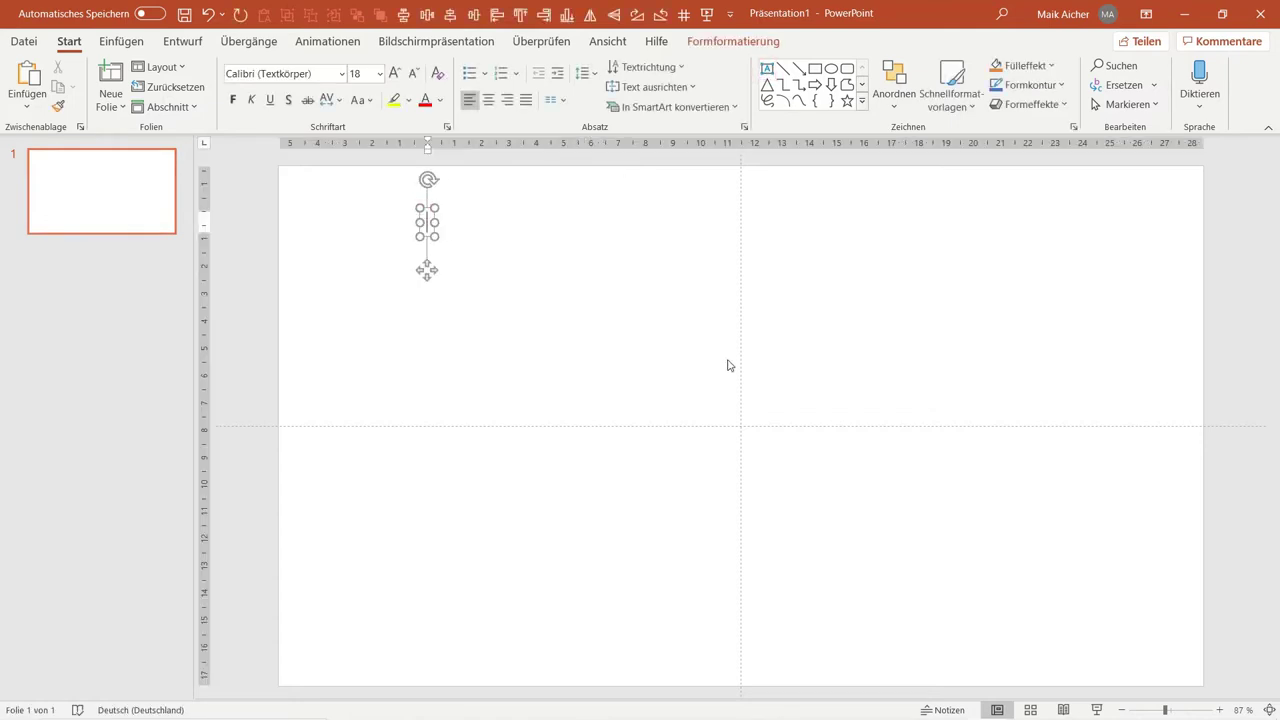
text(Hallo)
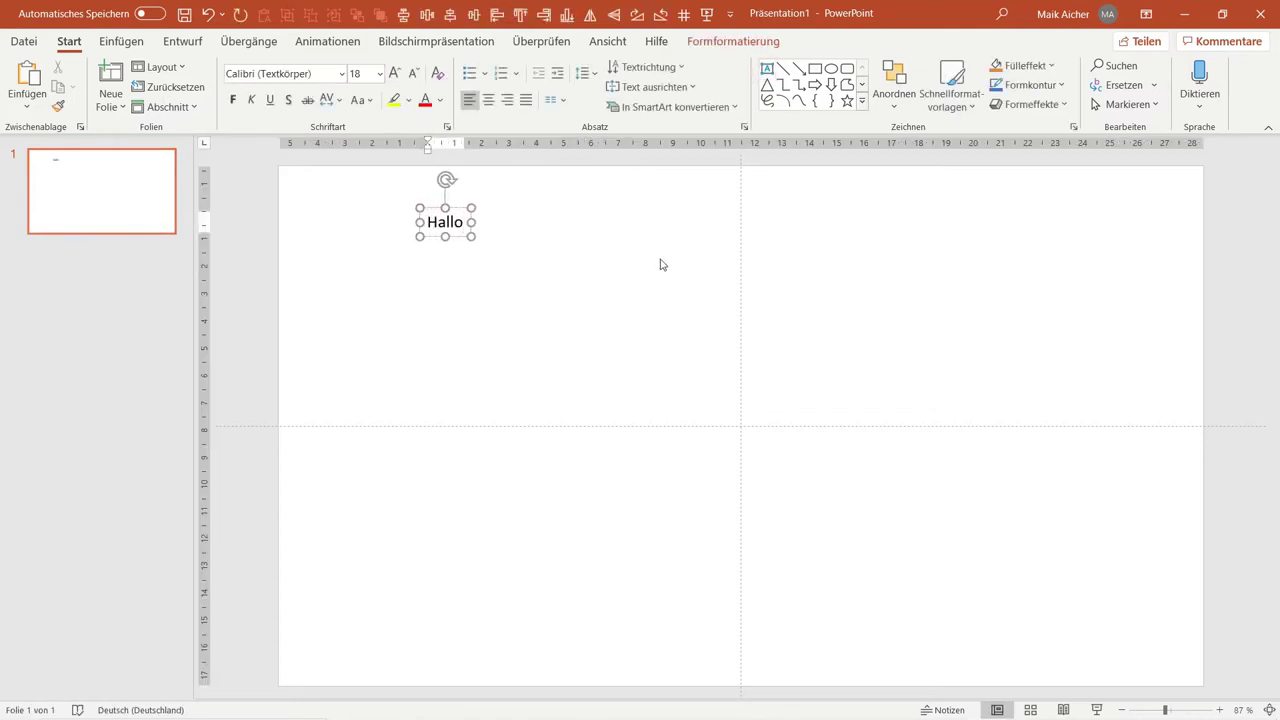
Step: Size the Hallo text to 32 pt and move its text box further left
drag(664, 265, 371, 177)
click(395, 73)
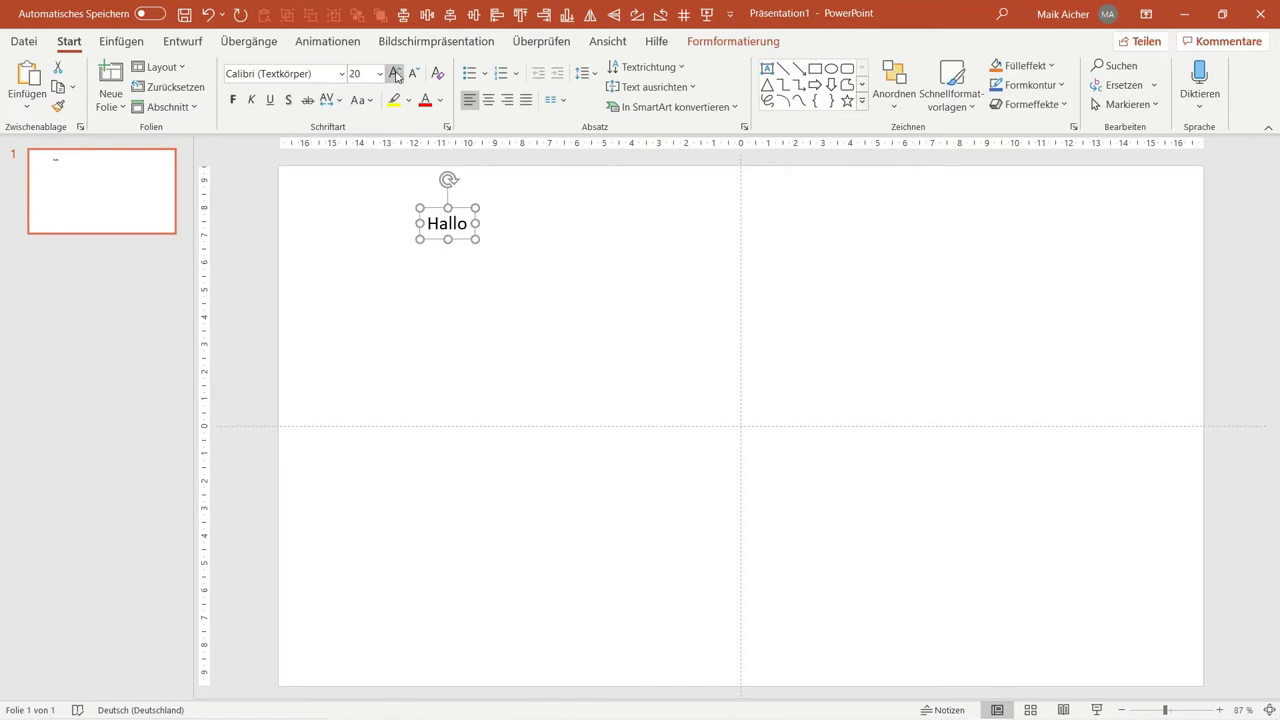
click(395, 73)
click(395, 73)
click(395, 73)
click(395, 73)
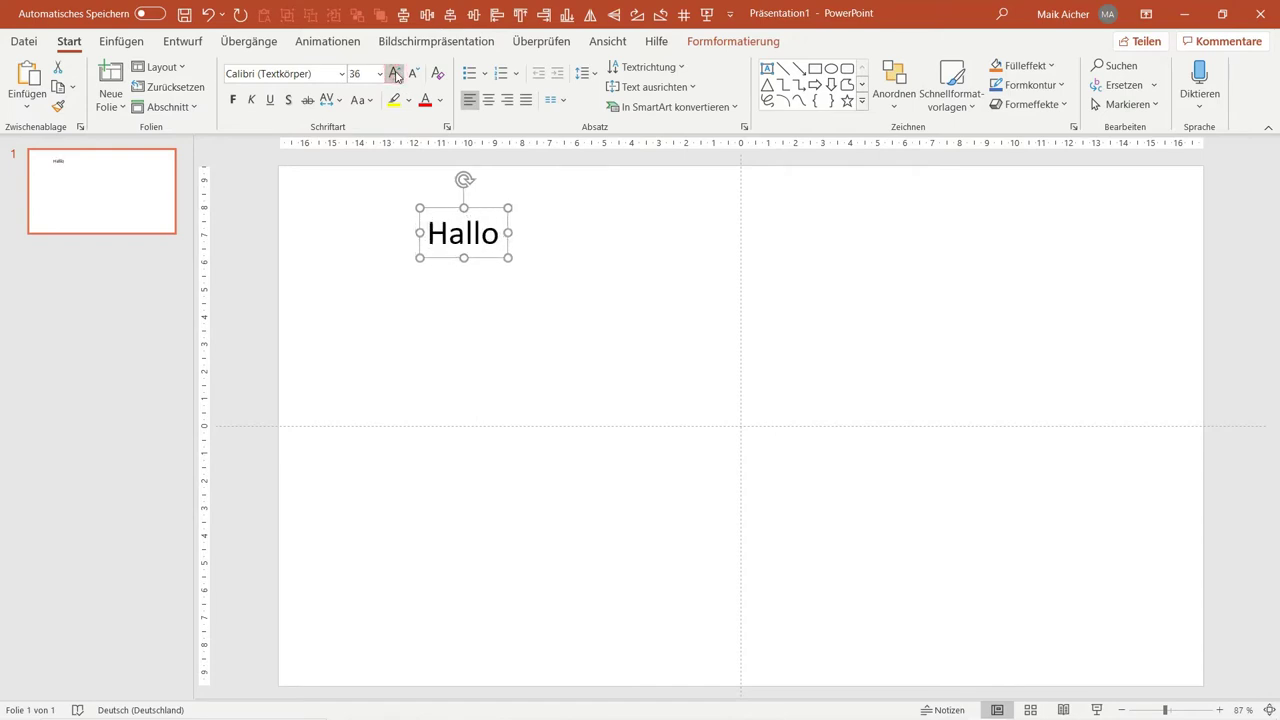
click(413, 73)
drag(437, 220, 366, 225)
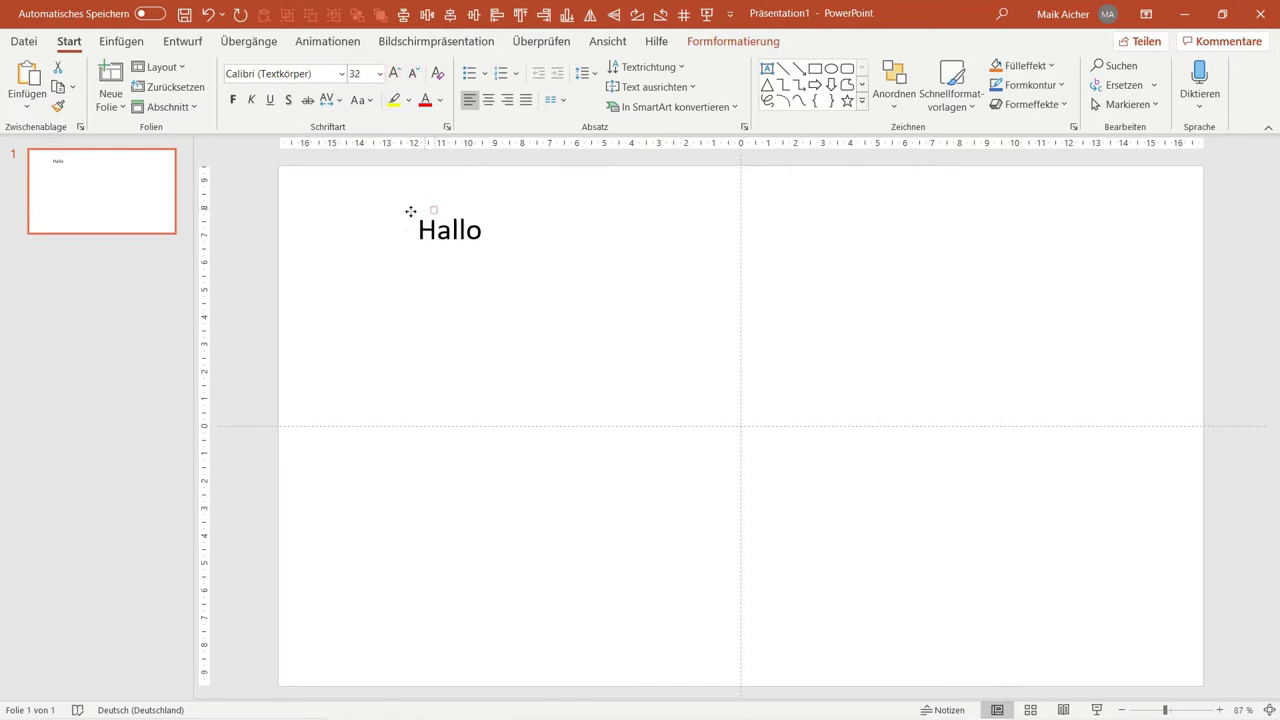
click(523, 208)
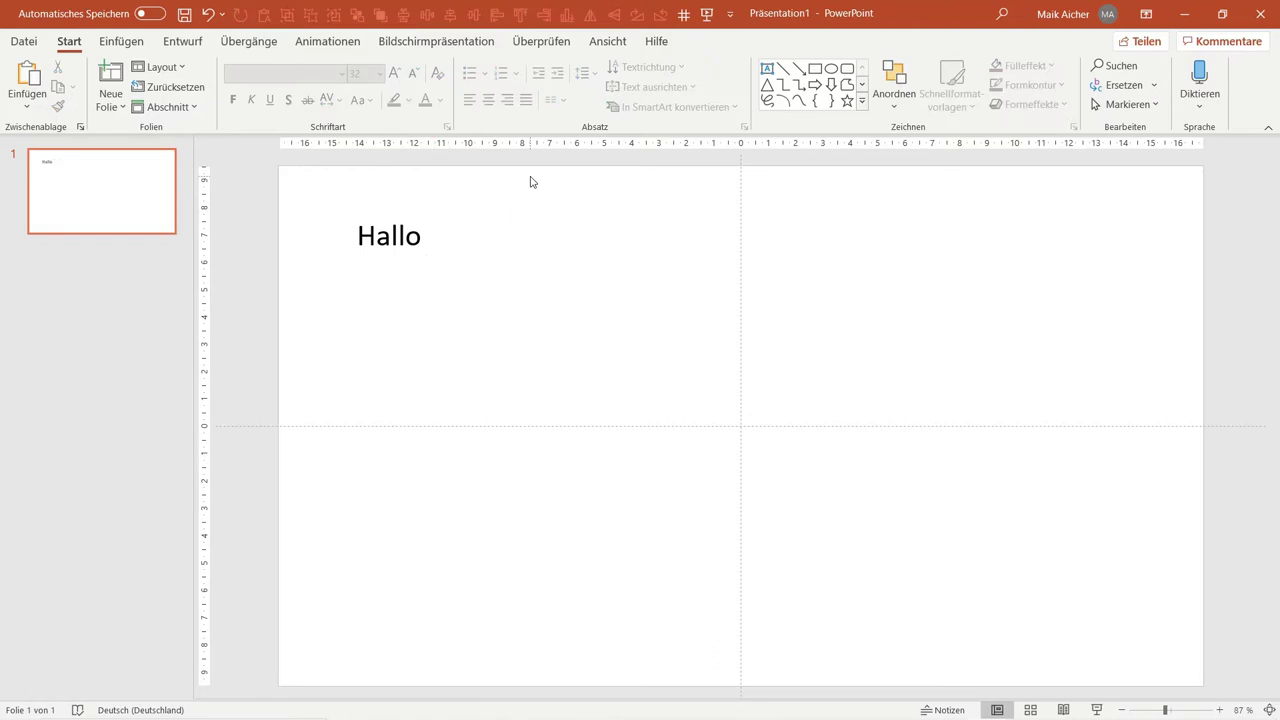
click(815, 68)
Step: Draw a square at upper right, an oval at lower left, and a down arrow below the square
drag(726, 197, 863, 331)
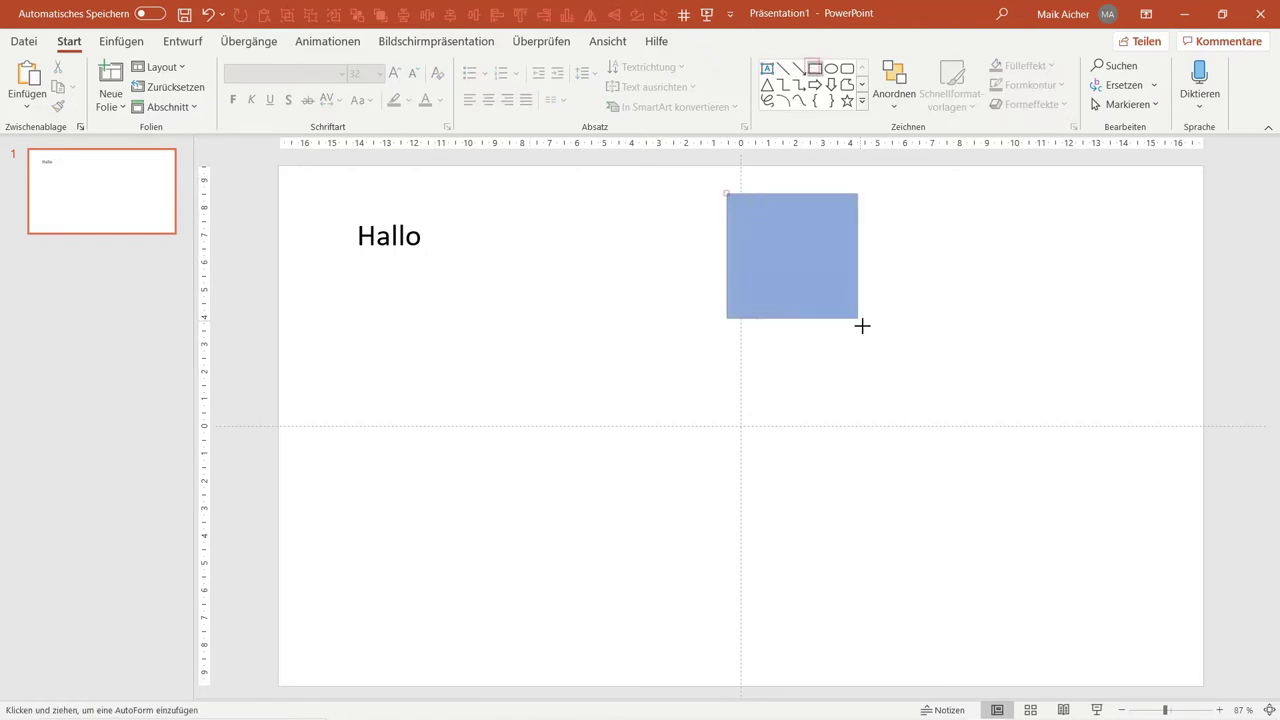
click(830, 68)
drag(593, 527, 493, 442)
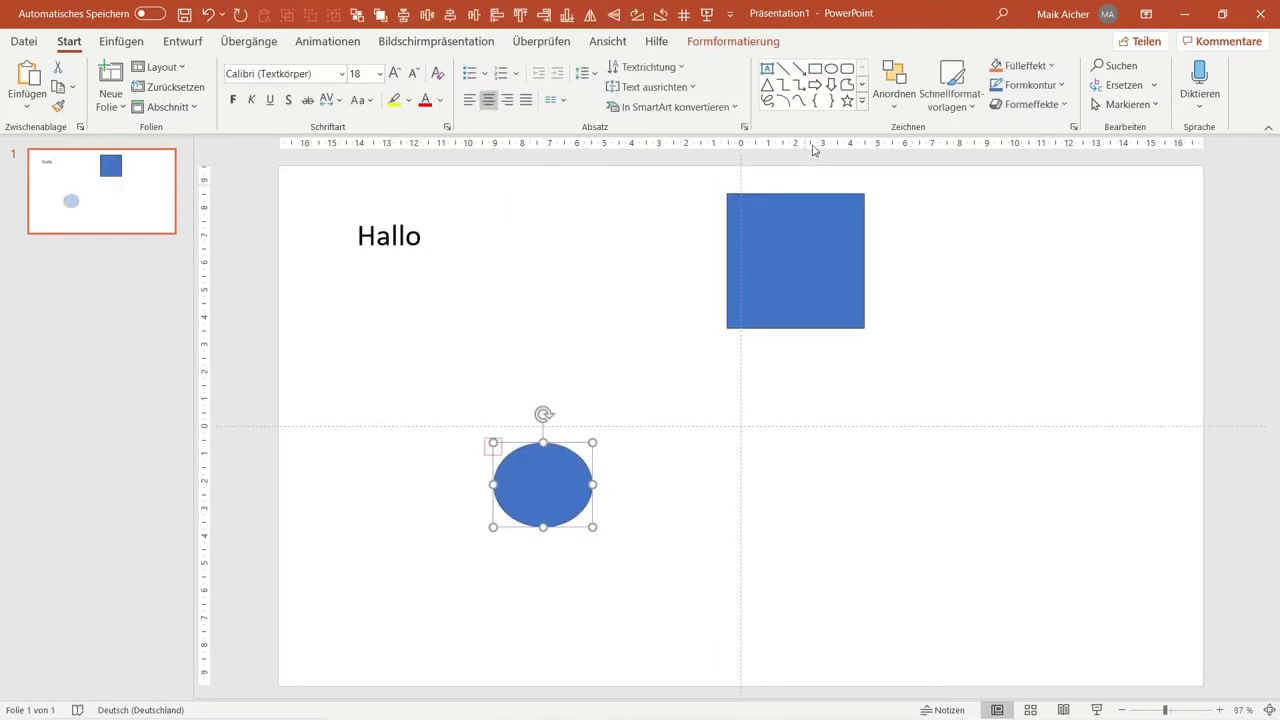
click(829, 86)
drag(820, 371, 968, 496)
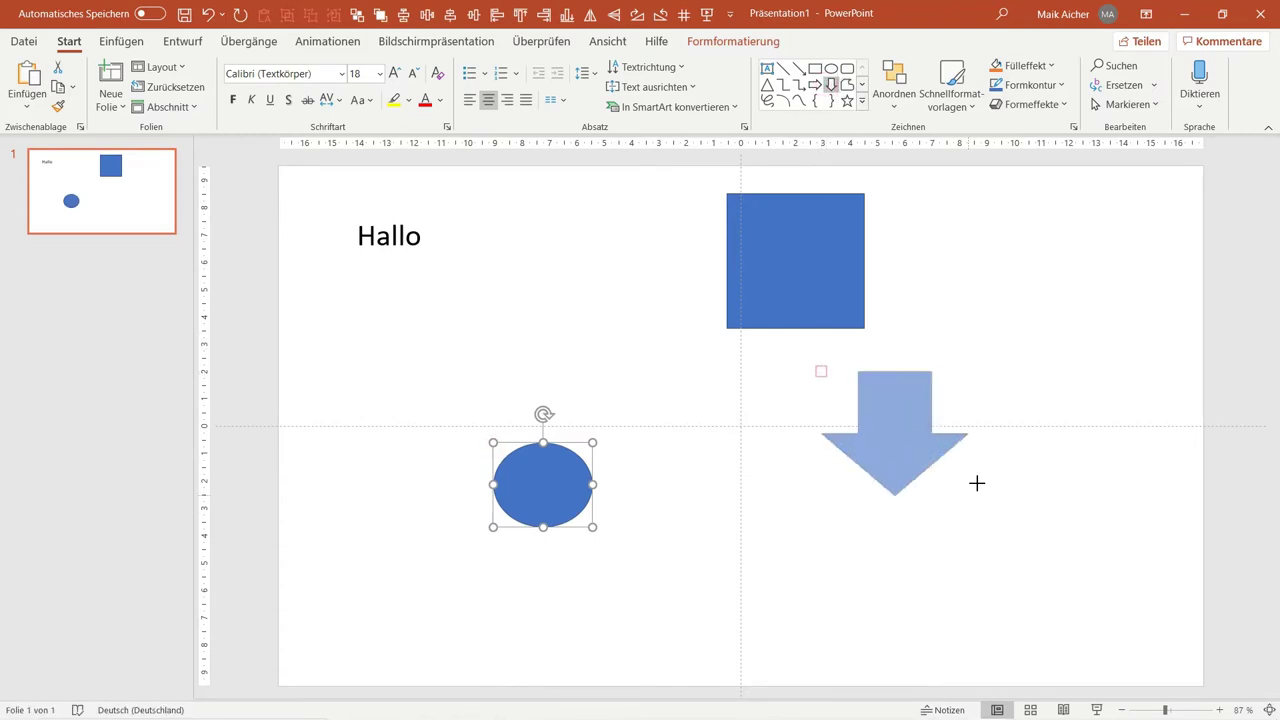
click(1043, 287)
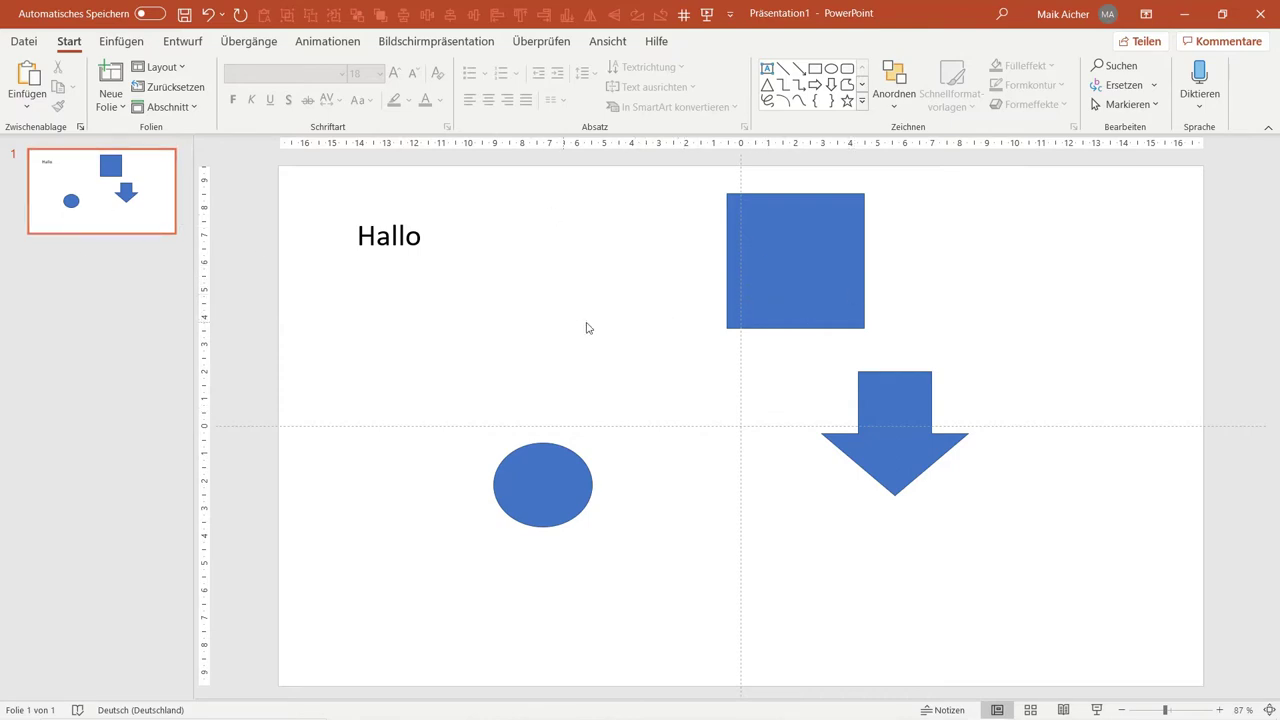
Step: Insert a new slide after slide 1 and delete its placeholders to leave it blank
right_click(114, 269)
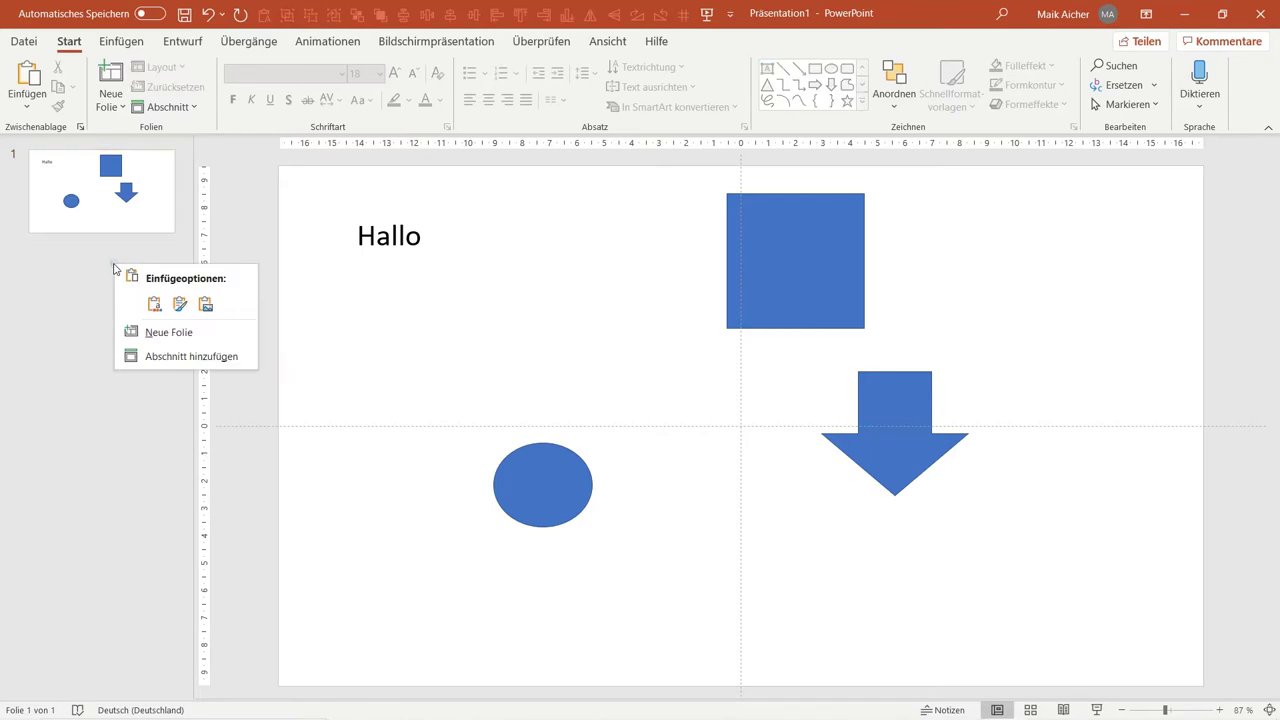
click(187, 341)
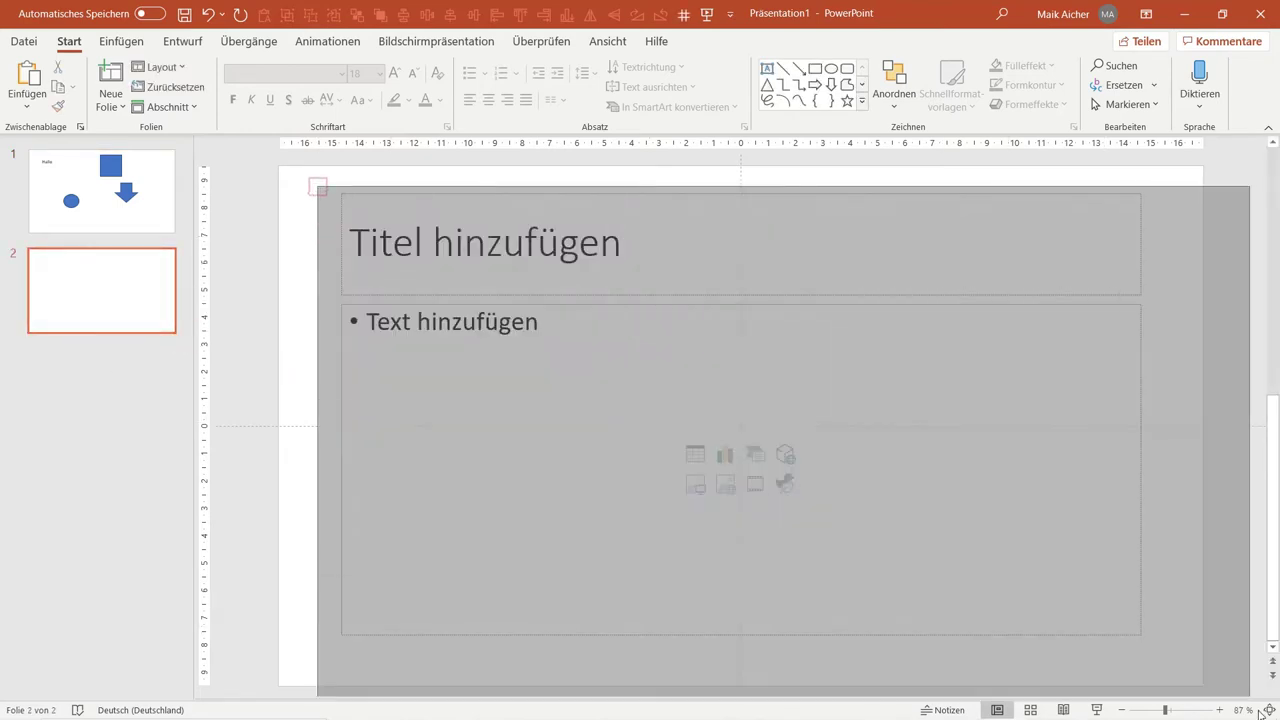
drag(410, 253, 1250, 698)
key(Delete)
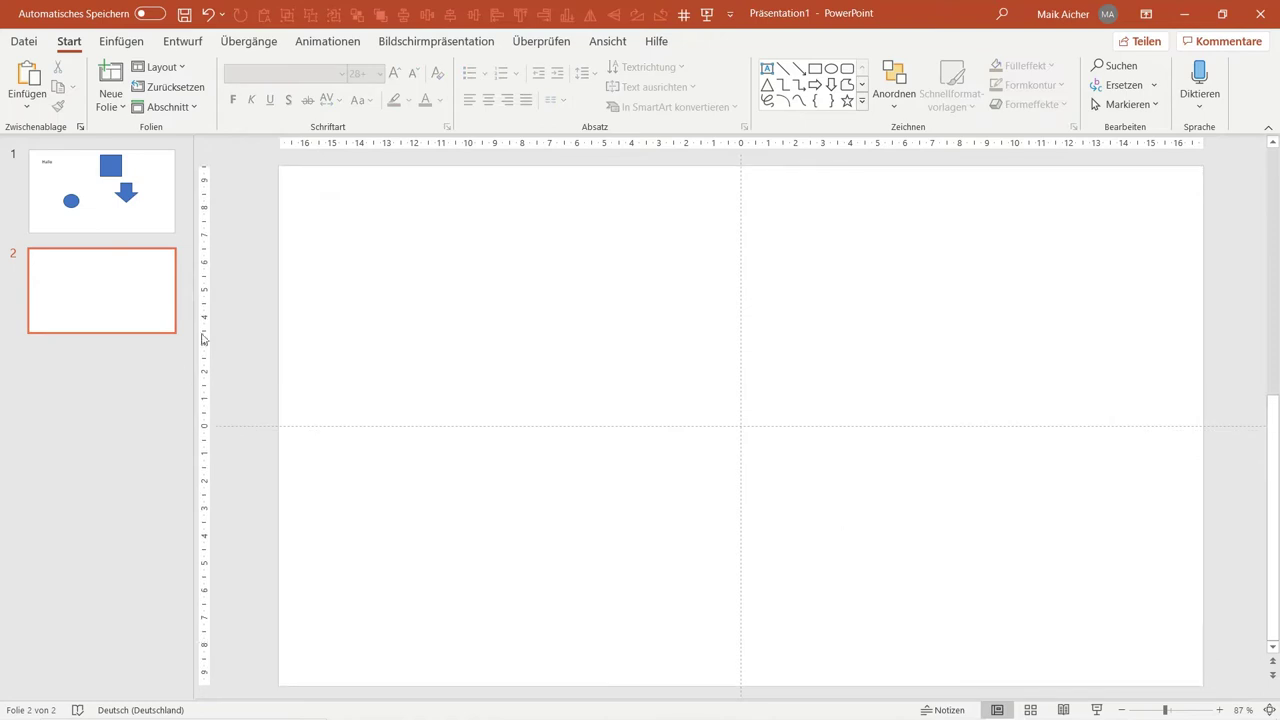
Step: Add a text box reading 'Hallo' on slide 2
click(766, 68)
click(438, 238)
text(H)
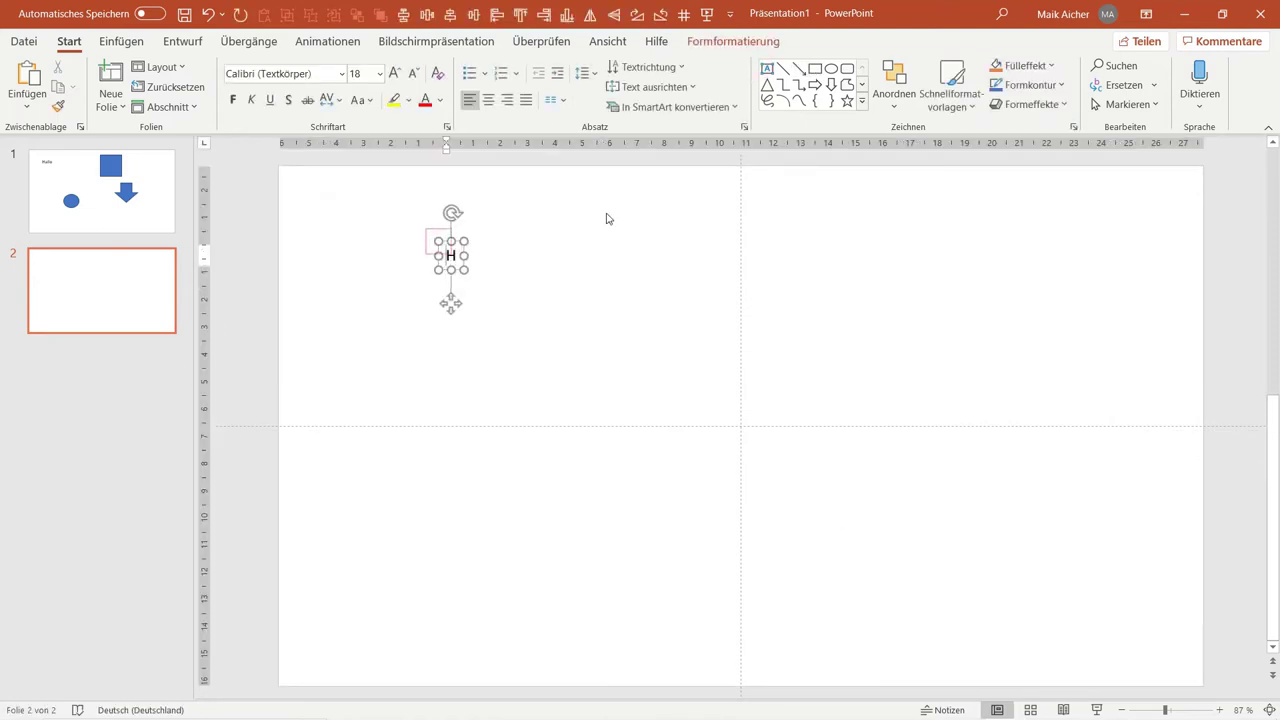
text(allo)
click(600, 302)
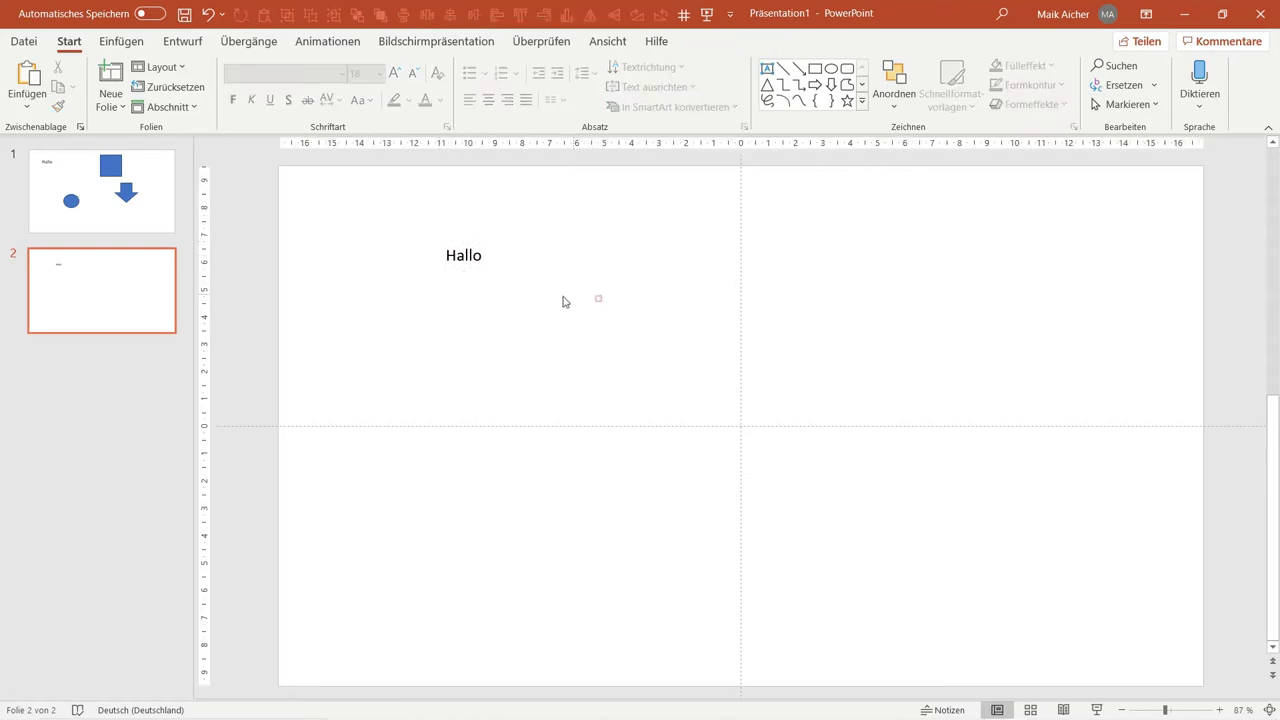
Step: Move the Hallo box to the top left, size it to 32 pt, and return to slide 1
drag(570, 306, 410, 206)
drag(470, 268, 352, 220)
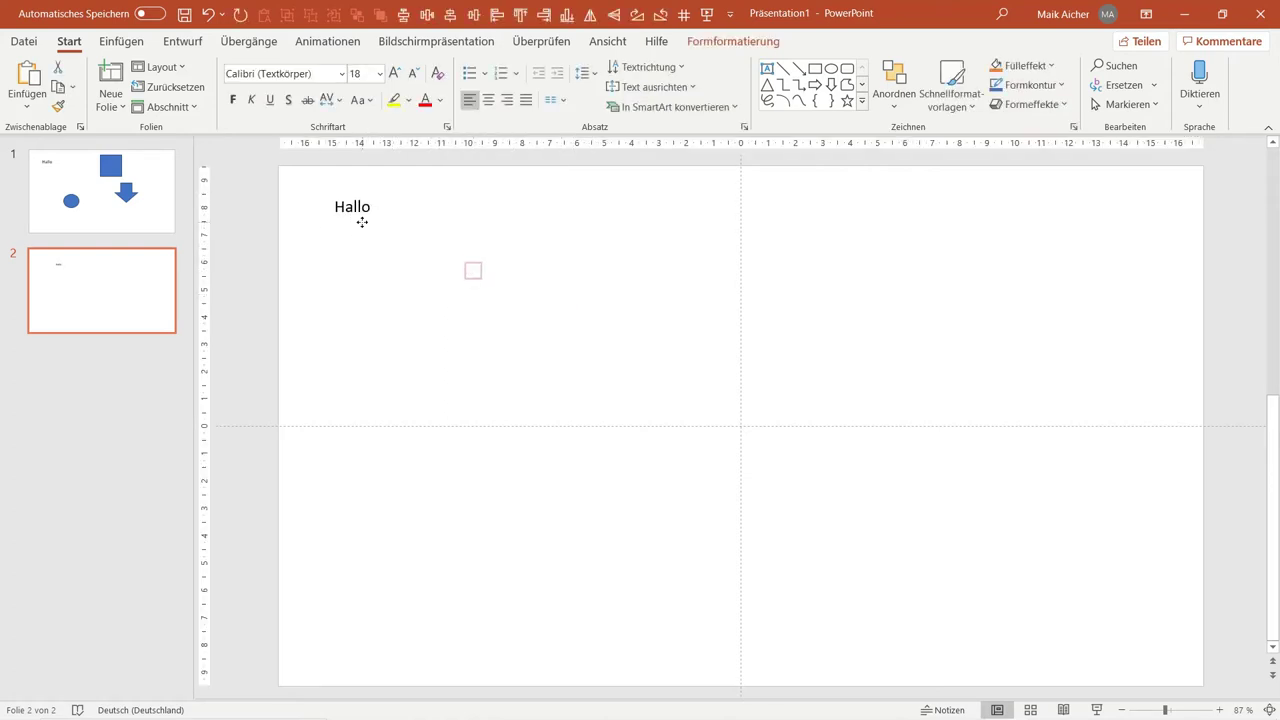
click(396, 73)
click(396, 73)
click(396, 73)
click(396, 73)
click(396, 73)
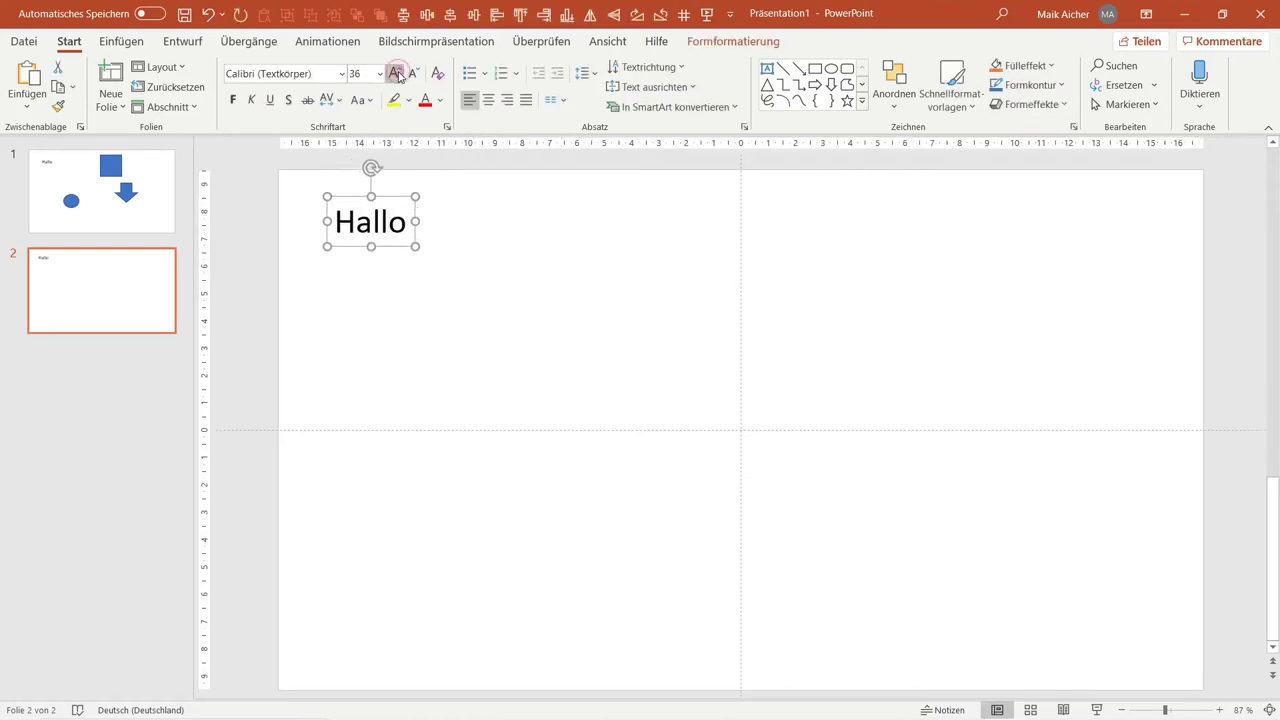
click(413, 73)
click(463, 351)
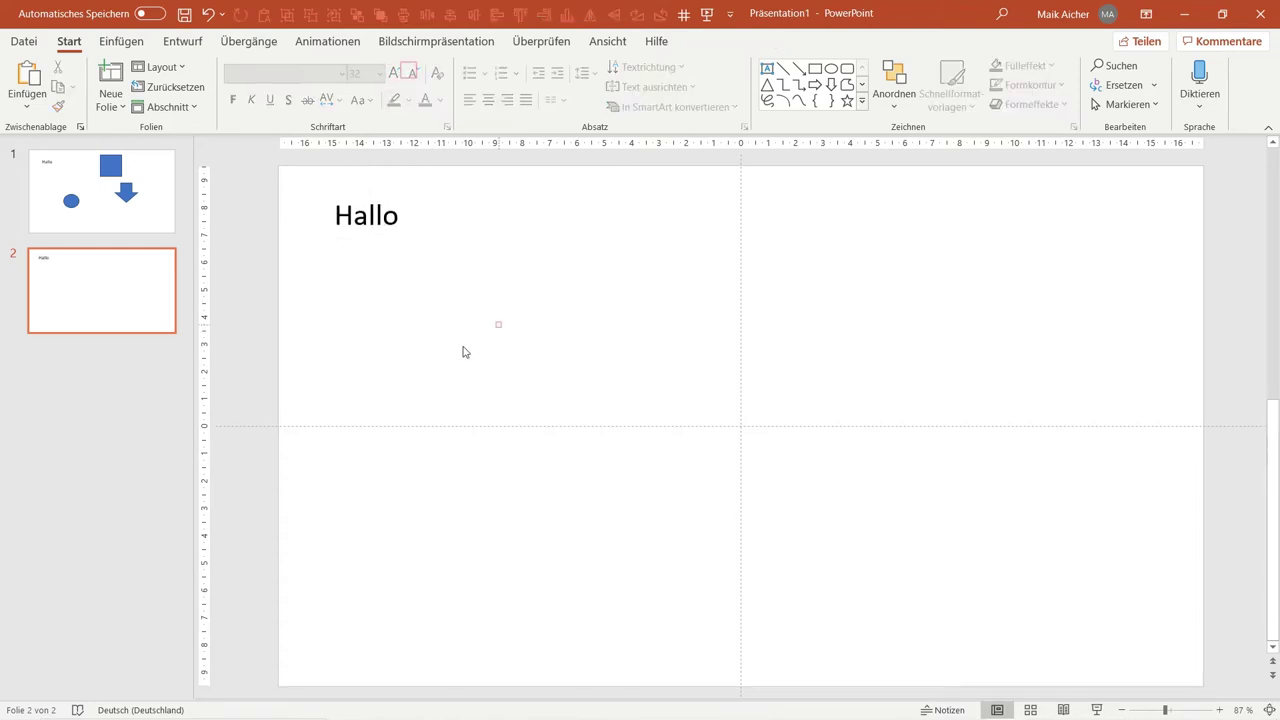
click(112, 207)
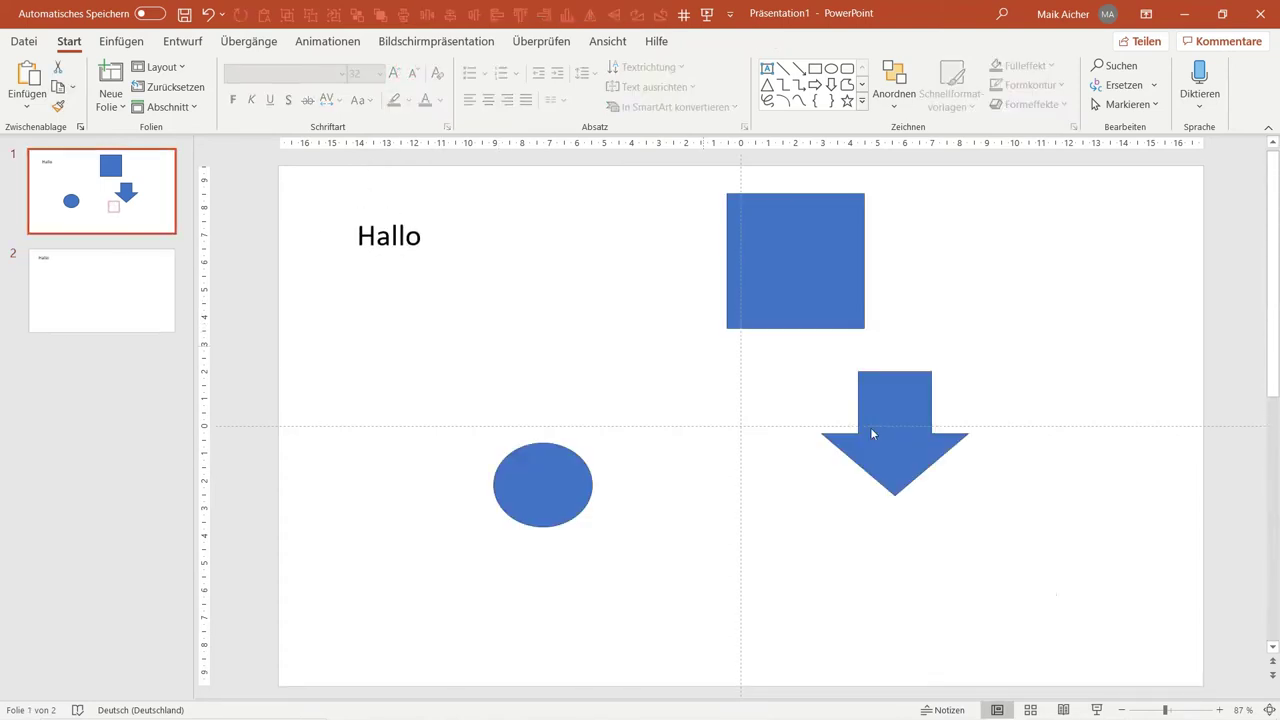
Step: Run the slide show to slide 2, nudge its Hallo box slightly down-right, and rerun the show
click(1093, 711)
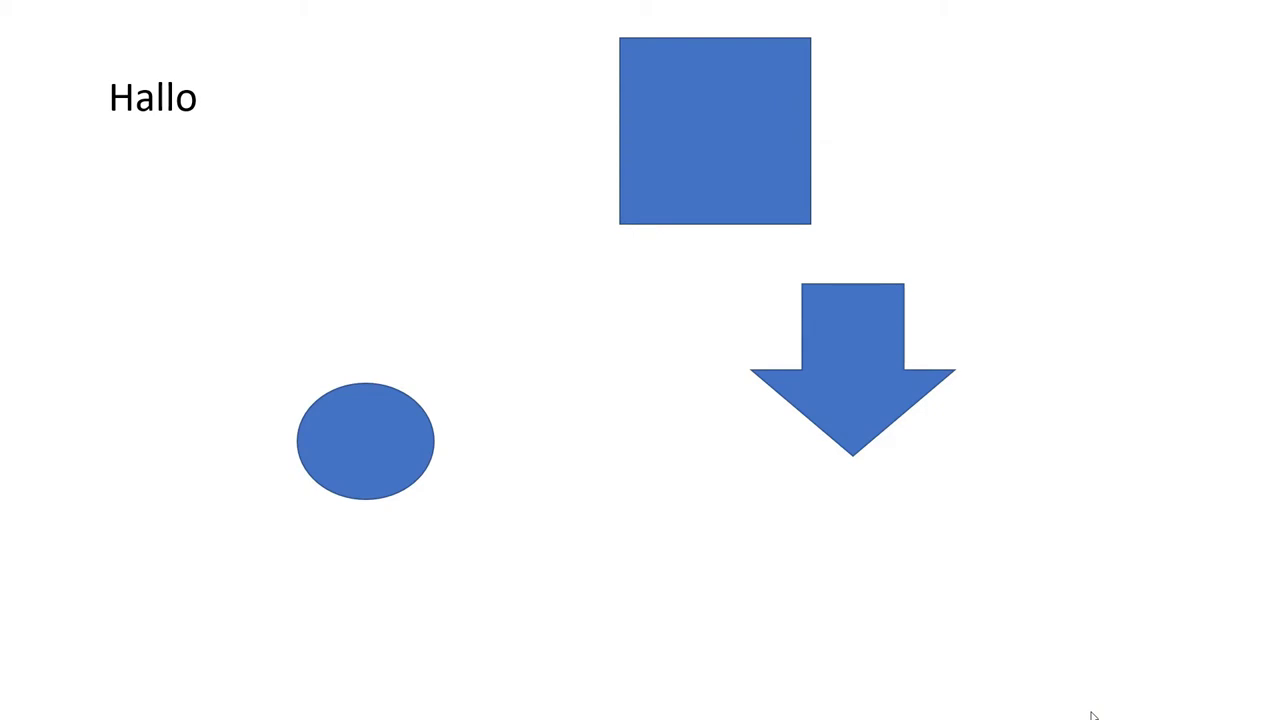
click(1093, 715)
key(Escape)
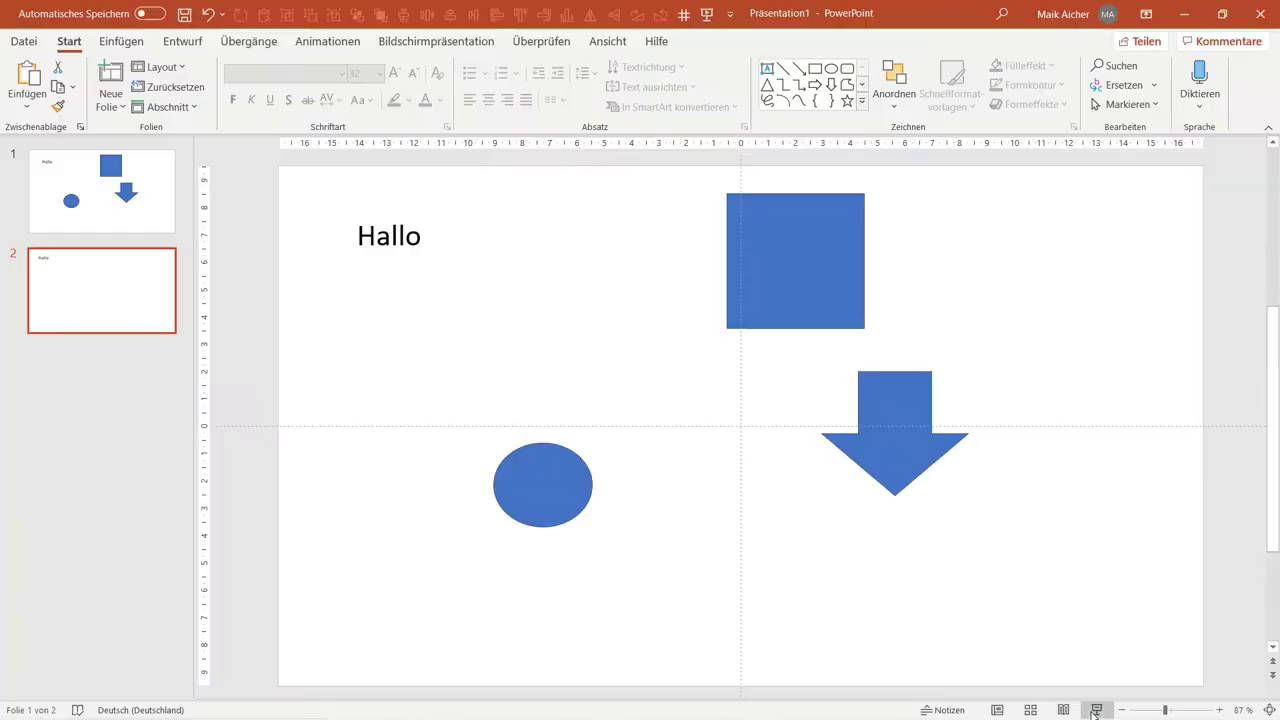
drag(389, 246, 399, 256)
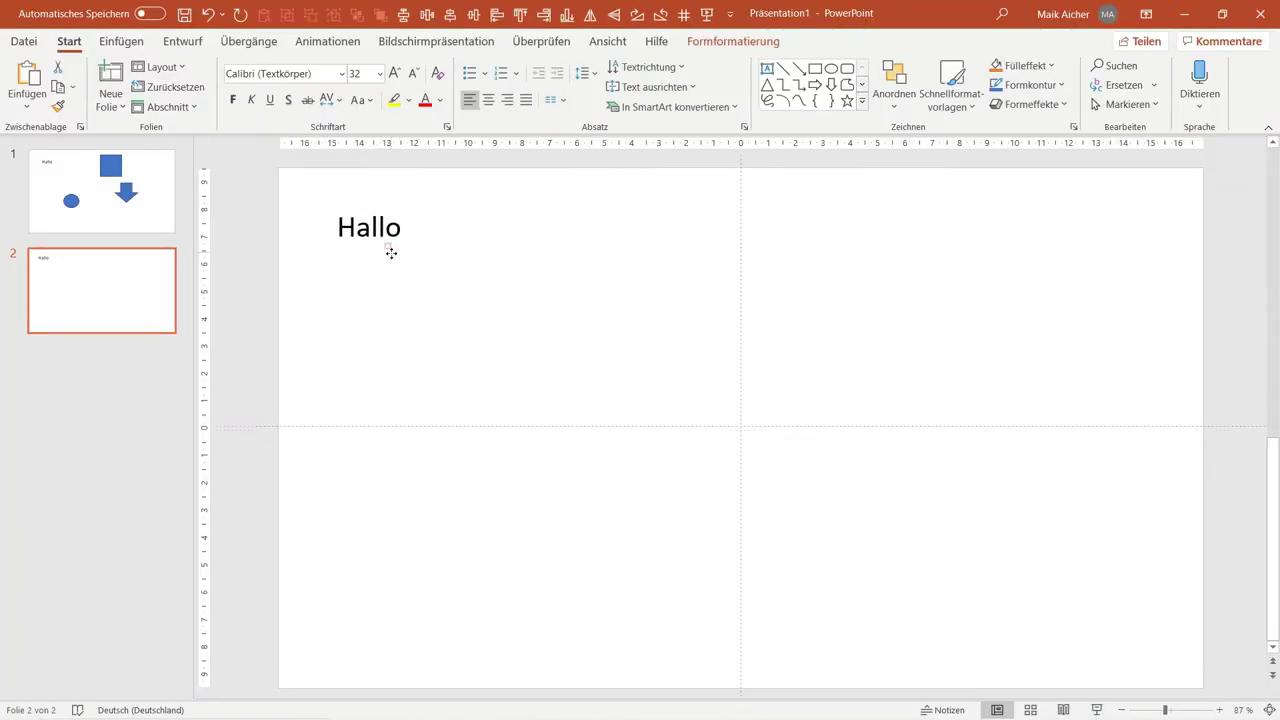
click(1096, 710)
key(Escape)
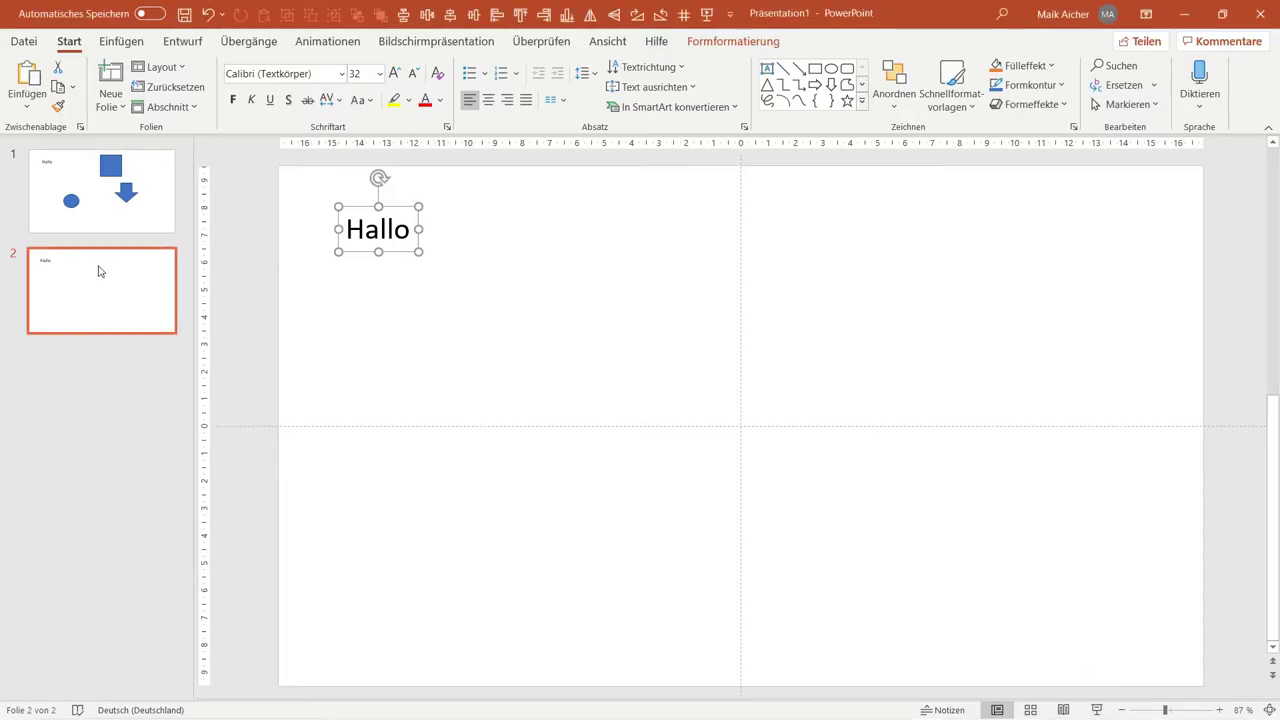
Step: Replace slide 2 with a copy of slide 1, deleting its square, down arrow and circle
click(108, 266)
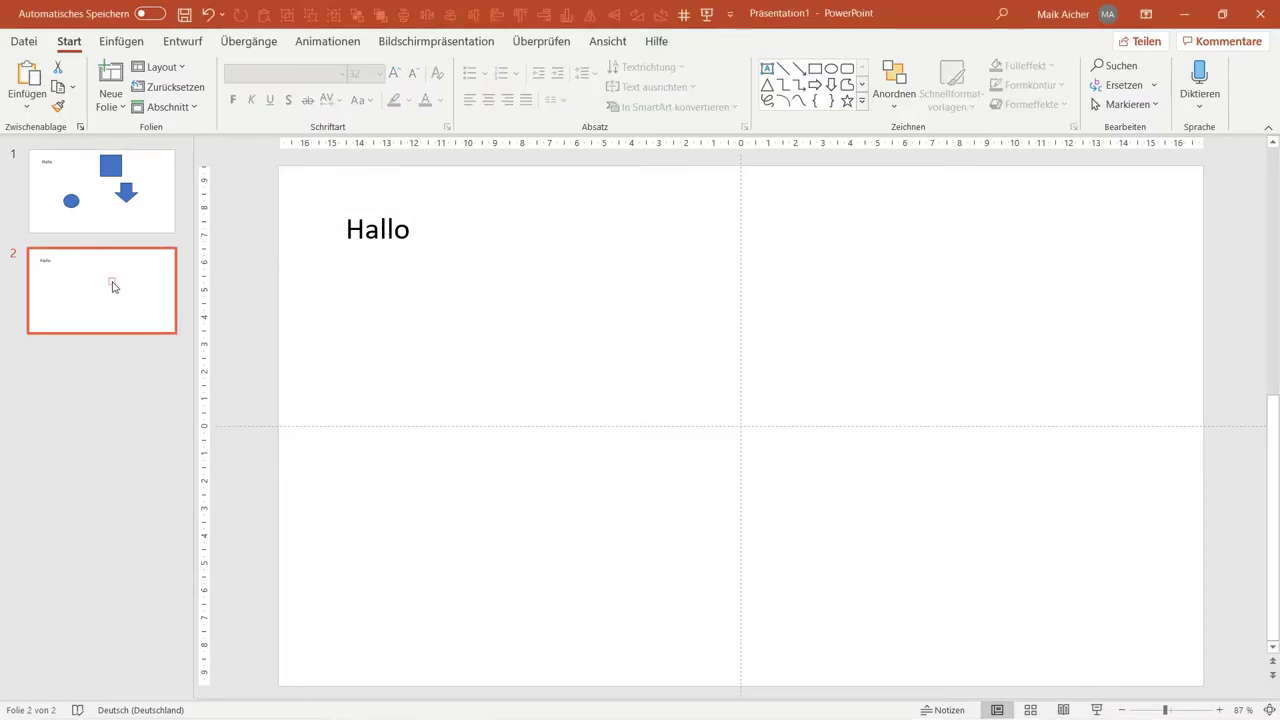
key(ctrl+z)
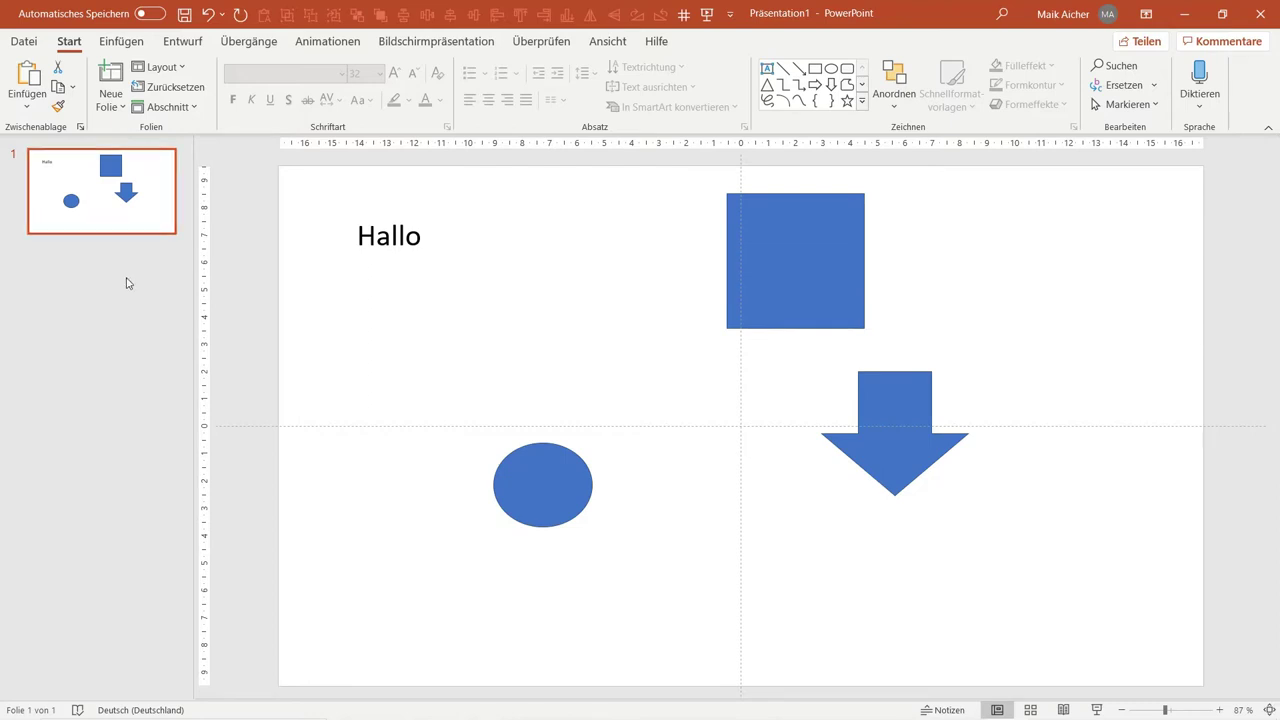
key(ctrl+v)
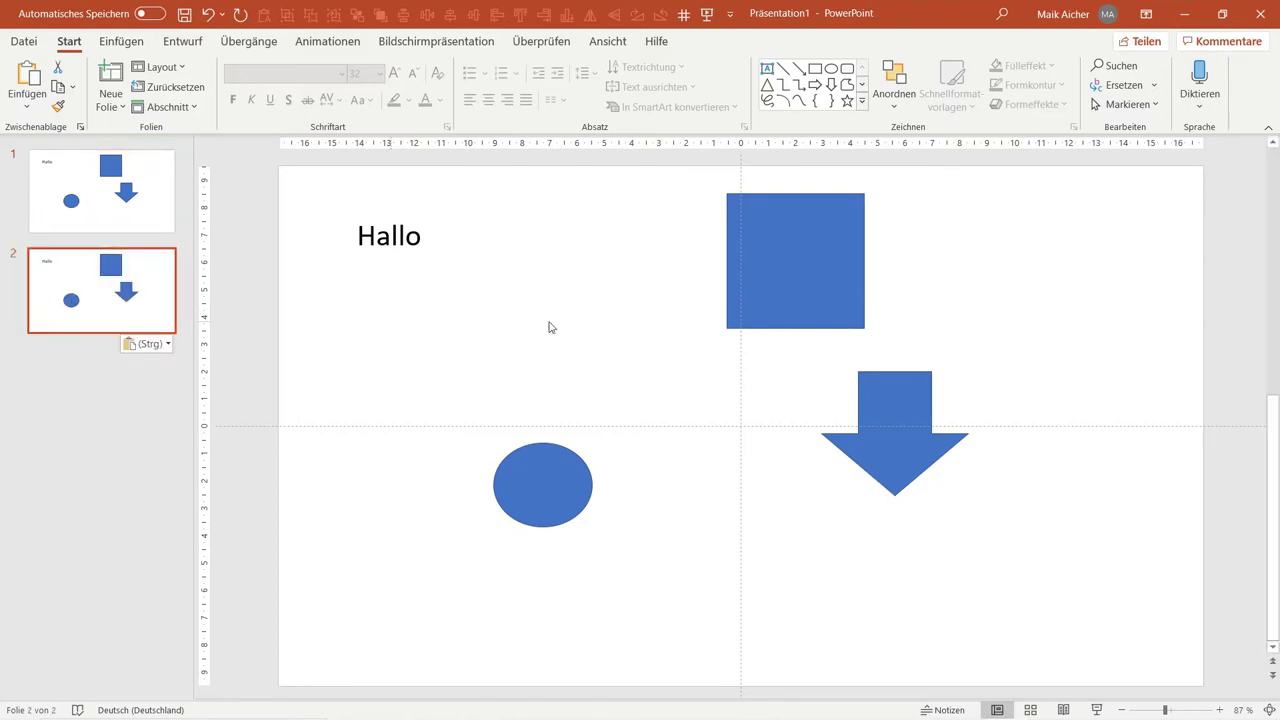
click(796, 245)
key(Delete)
click(880, 400)
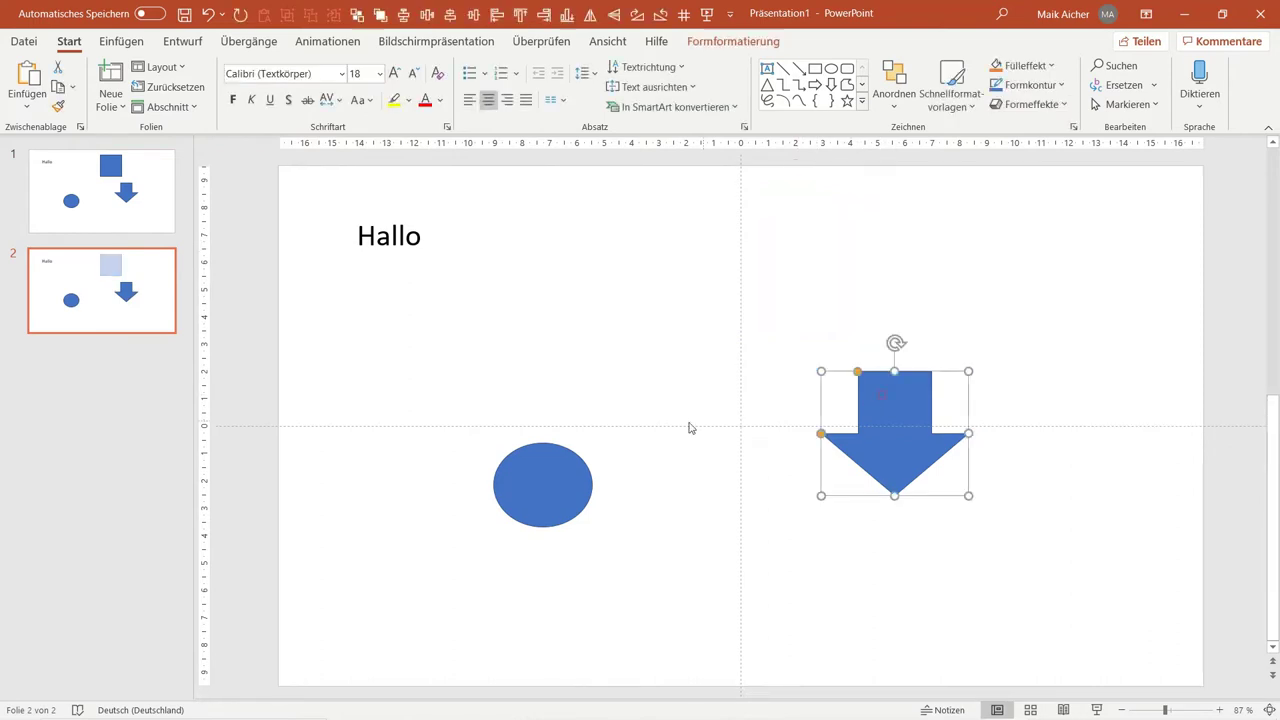
key(Delete)
click(580, 472)
key(Delete)
Step: Play the slide show from slide 1 and advance to the Hallo slide
key(Page_Up)
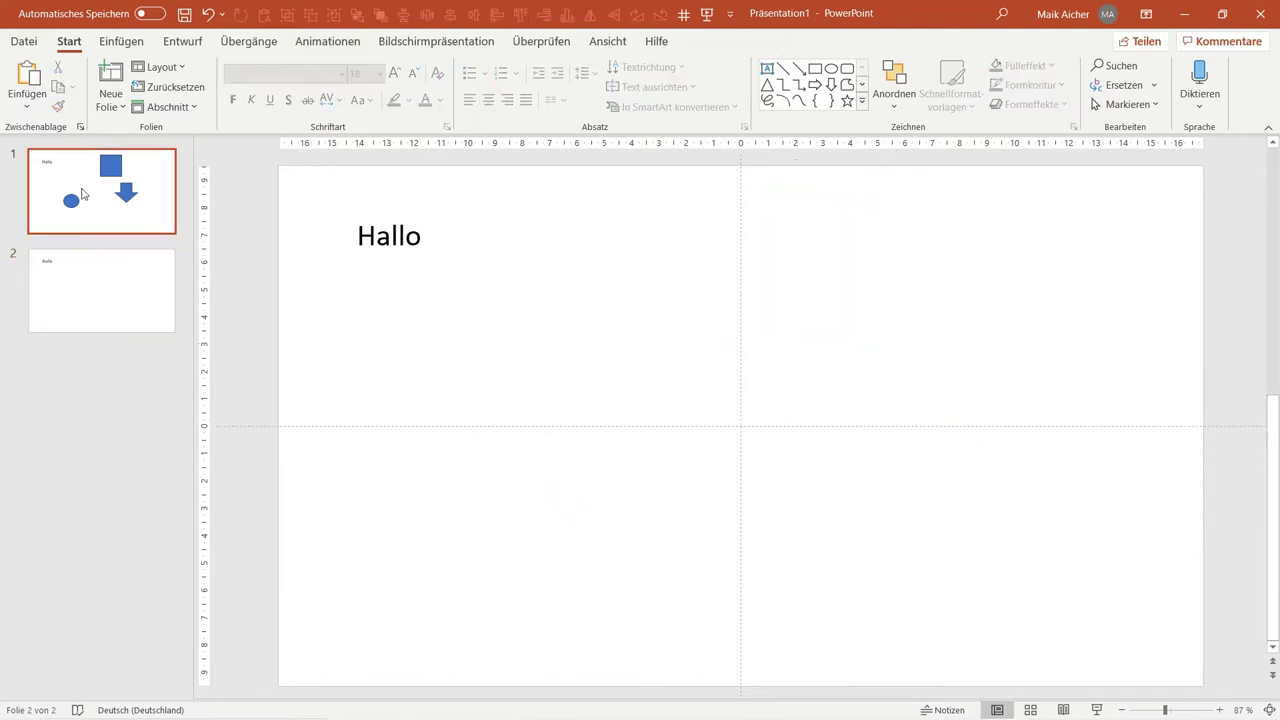
click(1097, 710)
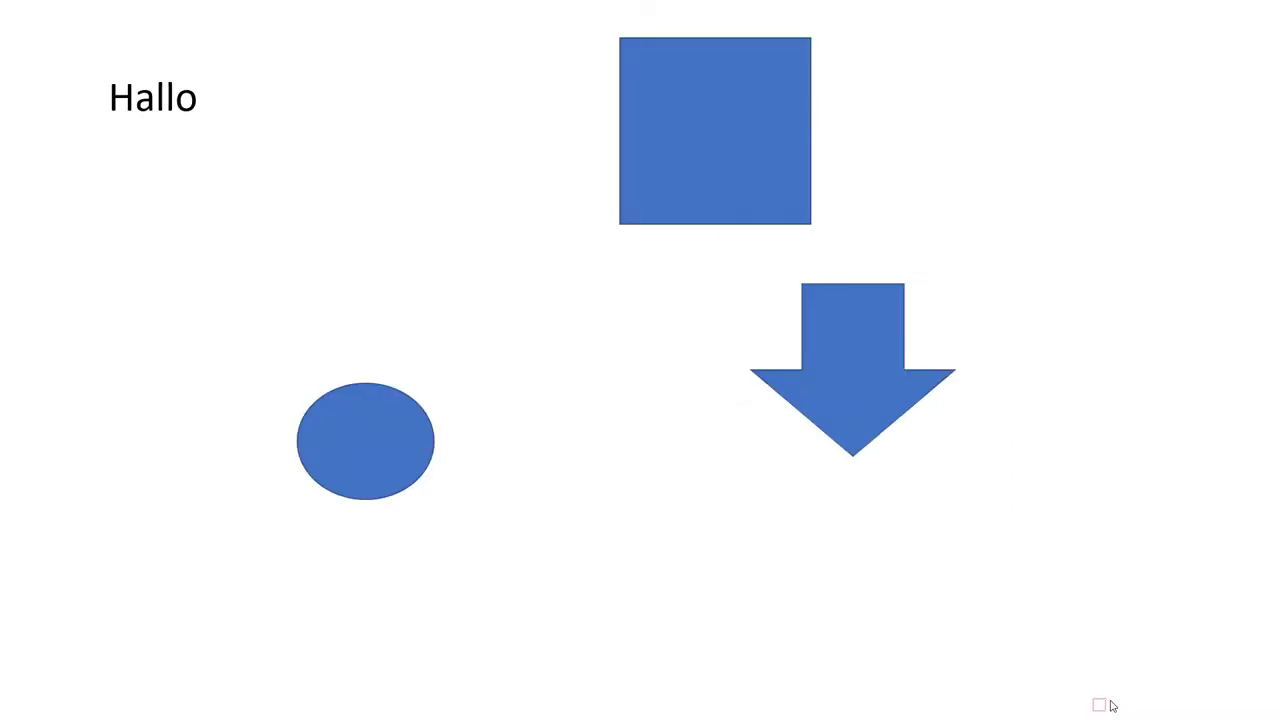
click(1110, 706)
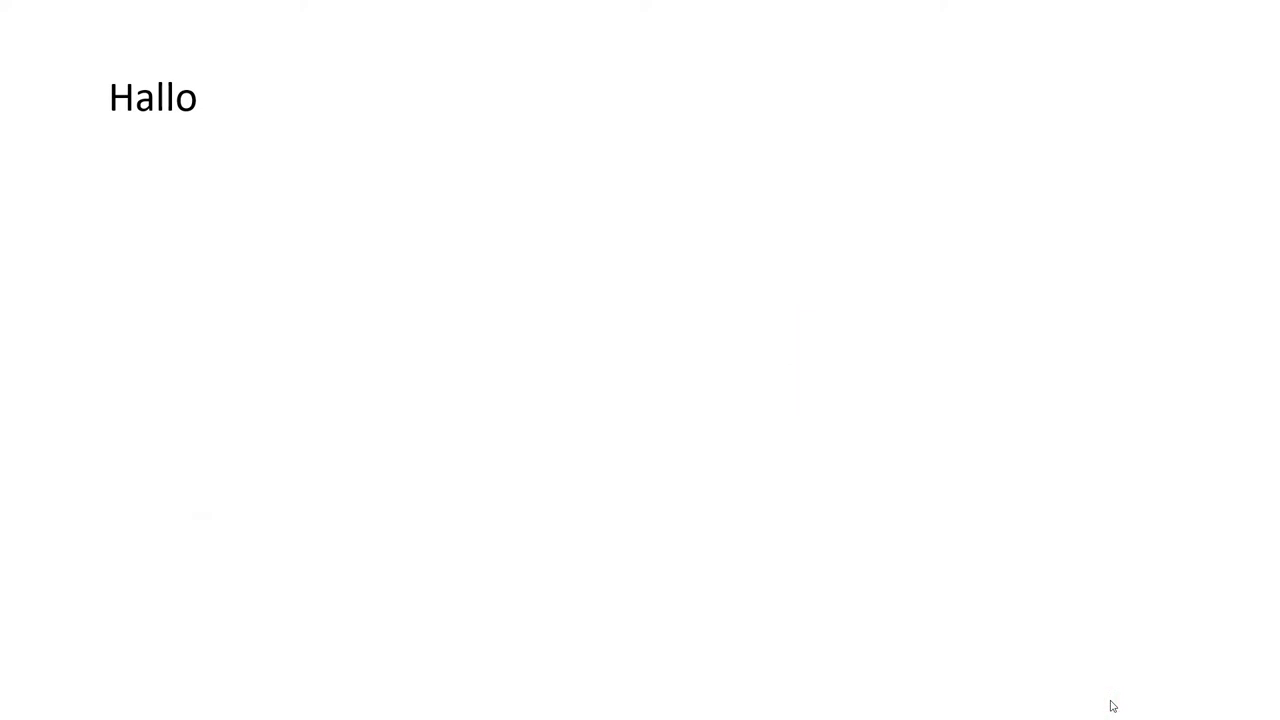
Step: Copy the down arrow from slide 1 and paste it onto slide 2
key(Escape)
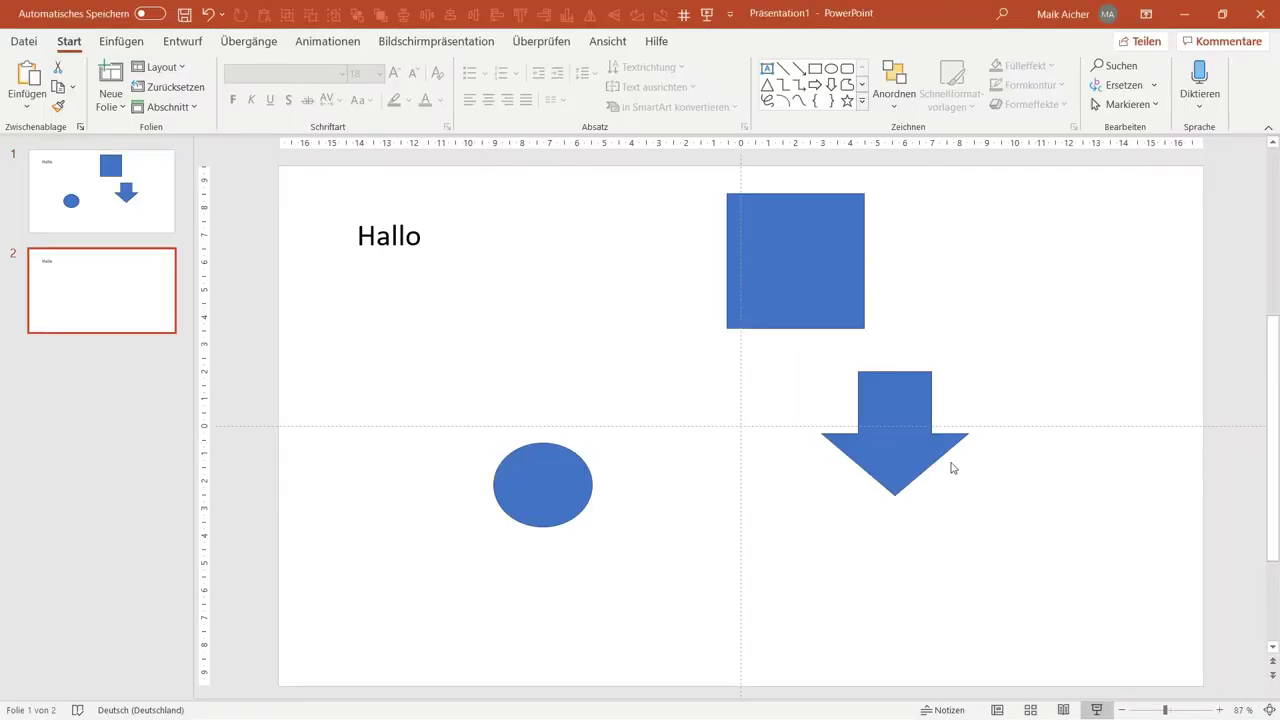
click(167, 190)
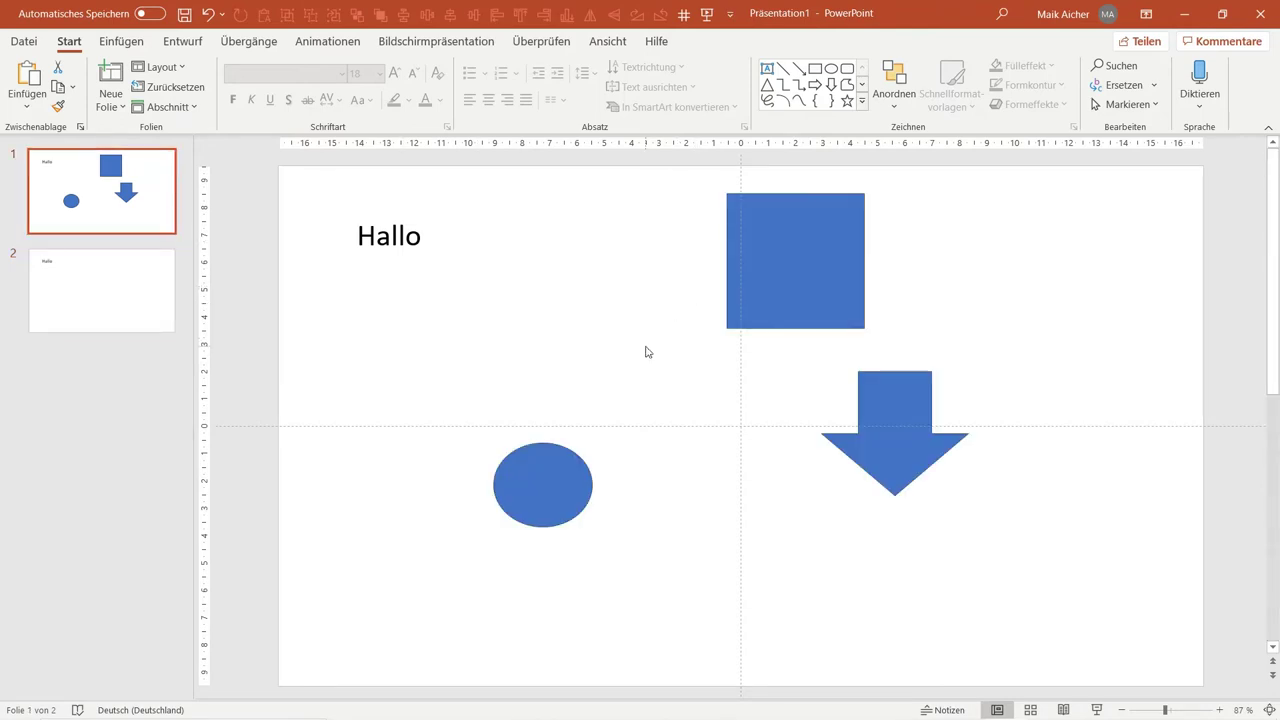
click(905, 390)
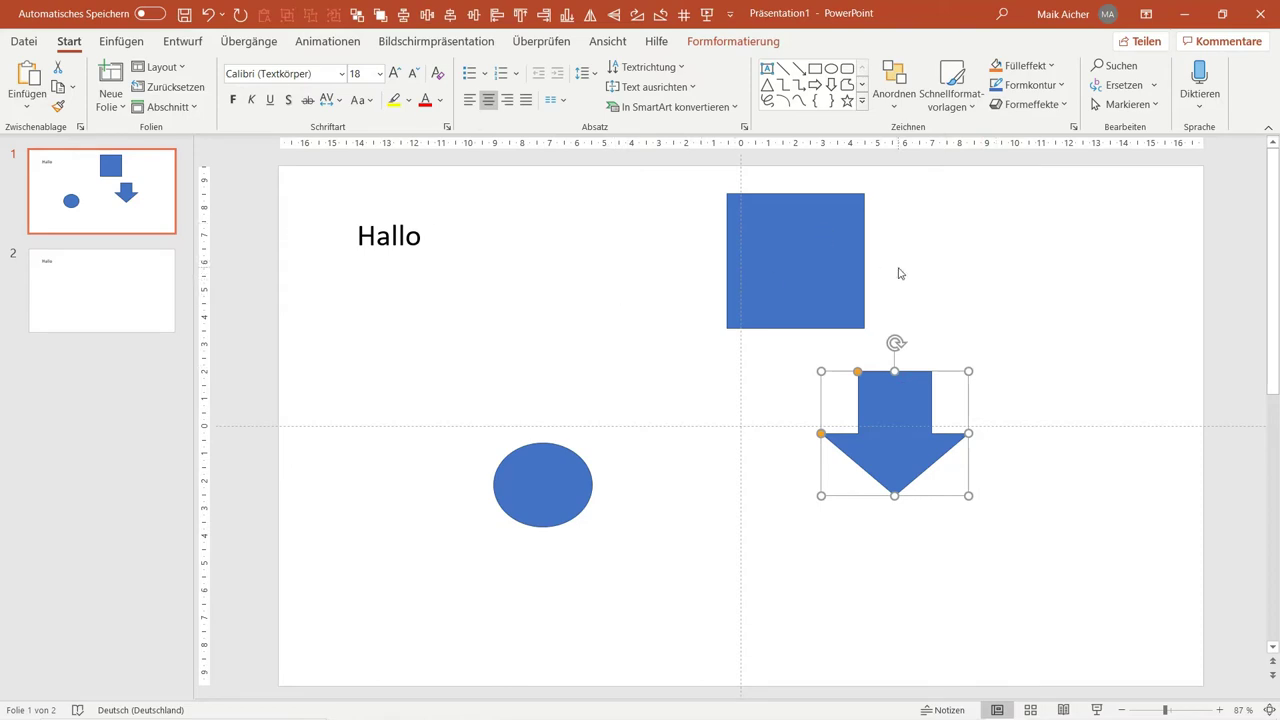
click(79, 300)
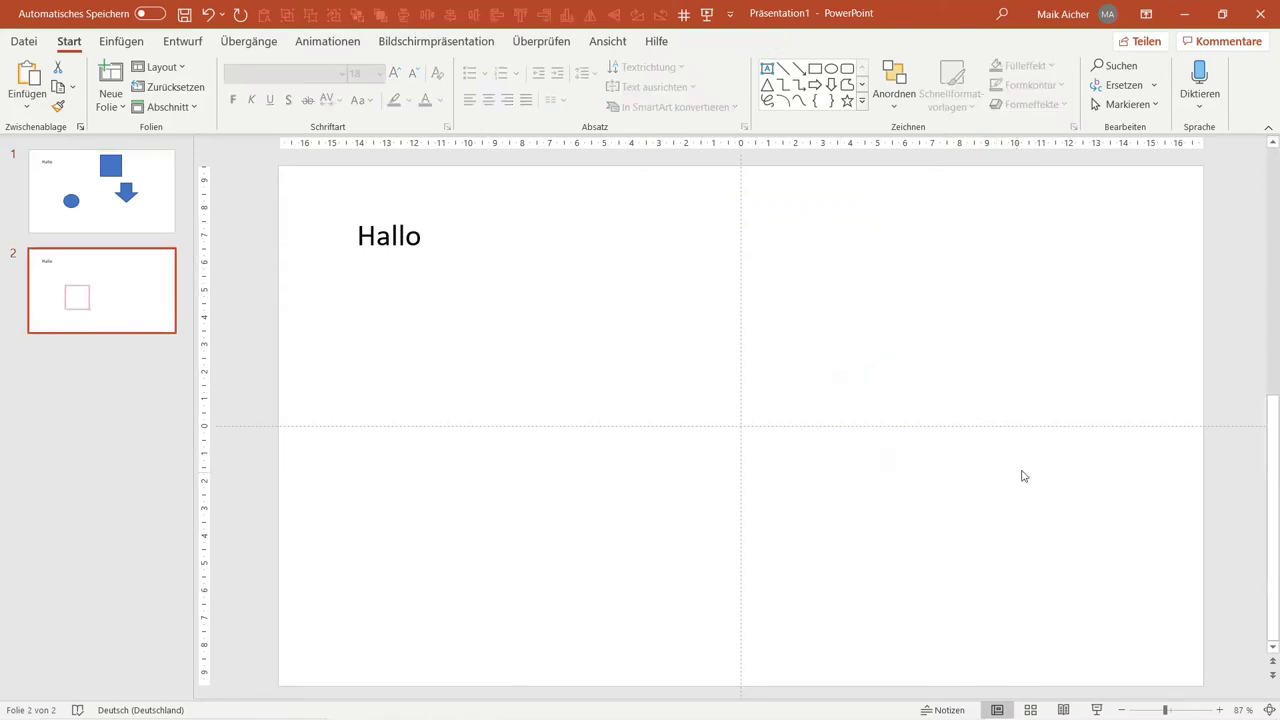
key(ctrl+v)
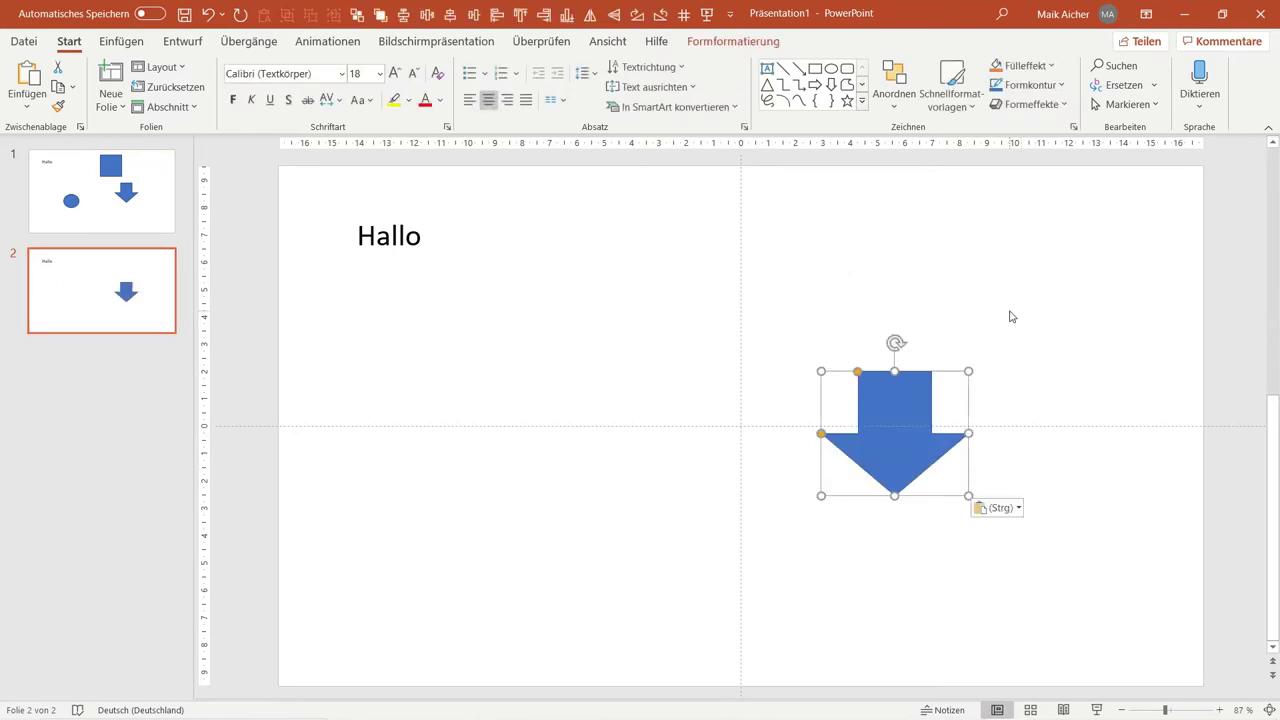
click(1010, 316)
Step: Flip between slides 1 and 2 to compare the arrow positions, ending on slide 1
click(140, 200)
click(125, 256)
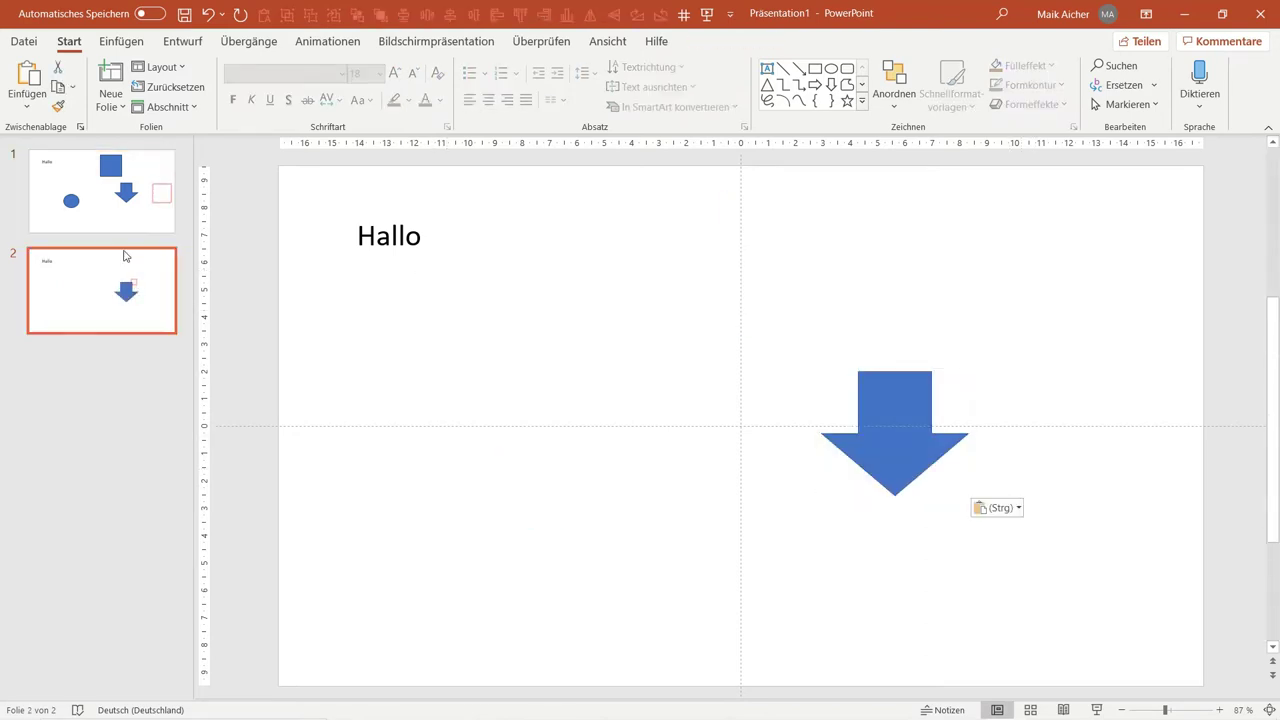
key(Up)
key(Down)
key(Up)
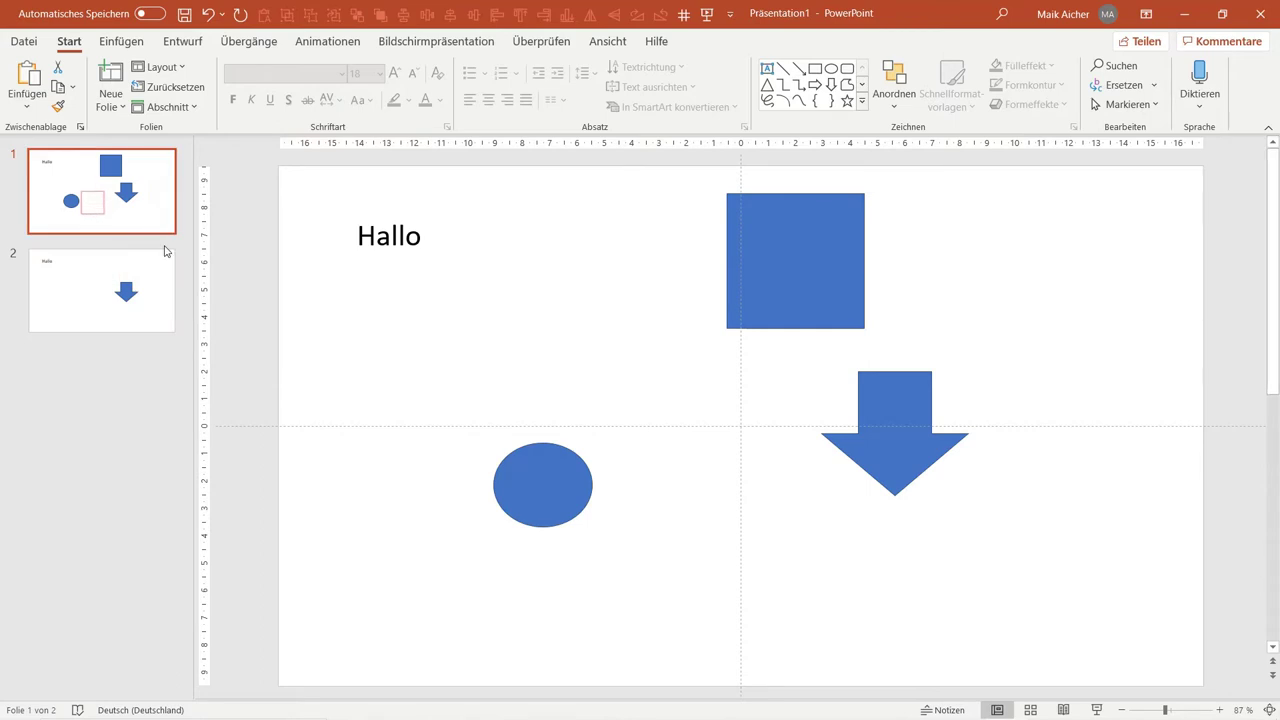
click(142, 269)
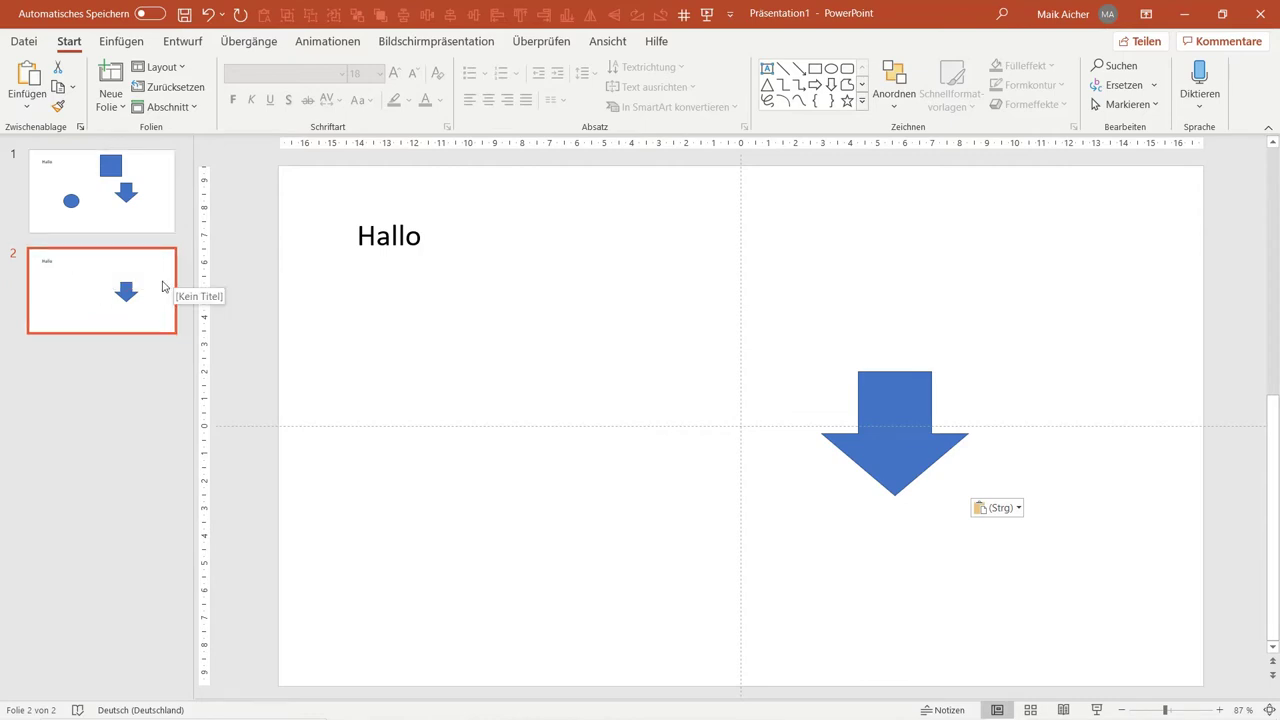
click(125, 226)
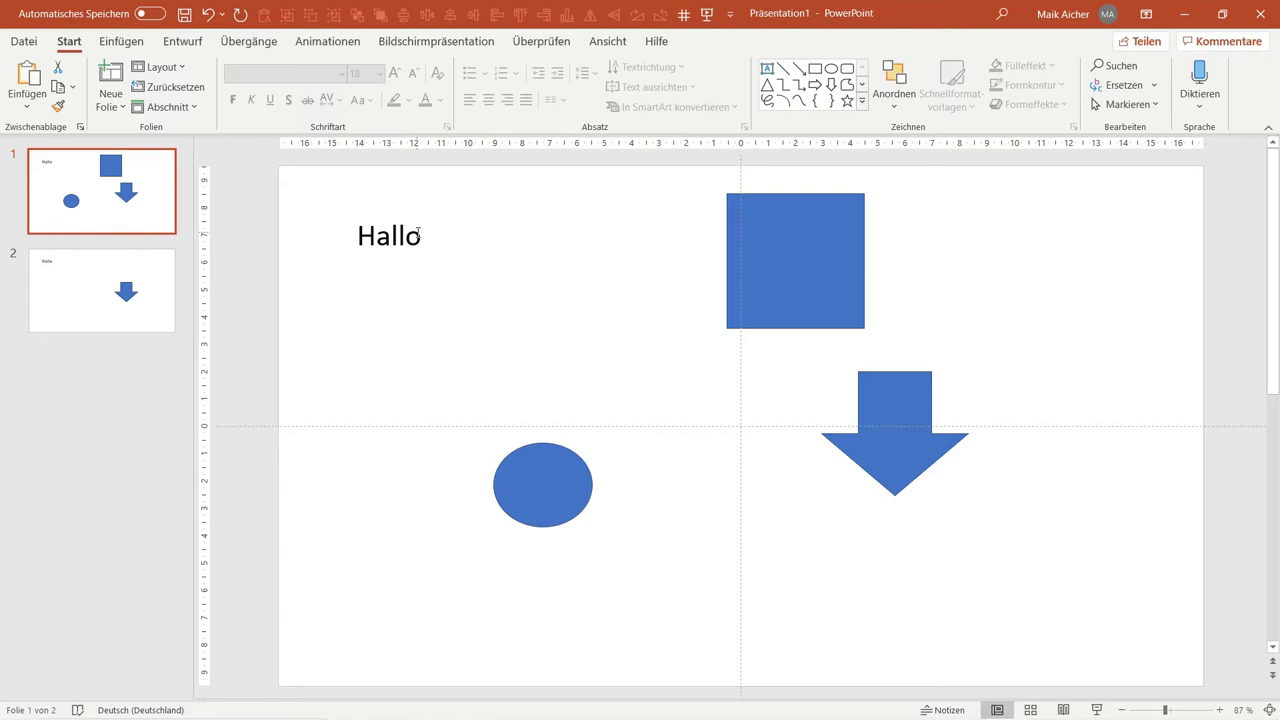
Step: Show the Animationsbereich and give the square the Einfliegen entrance effect
click(327, 41)
click(890, 67)
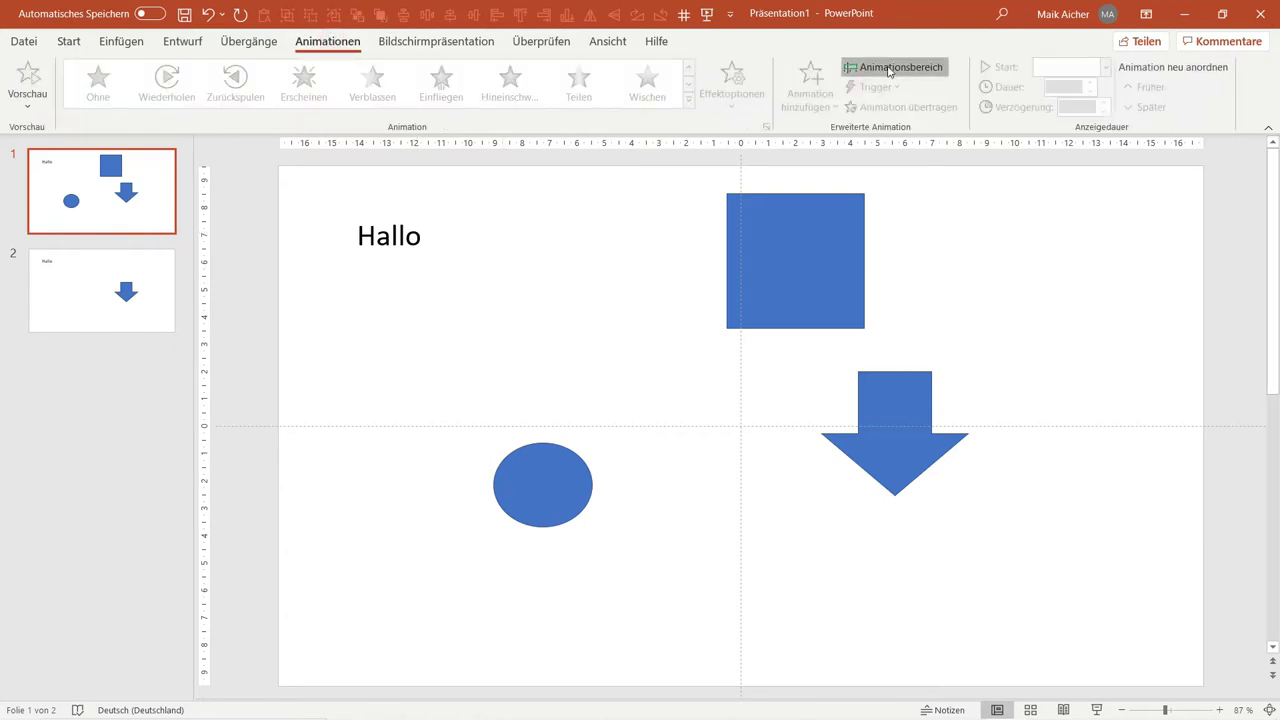
click(631, 241)
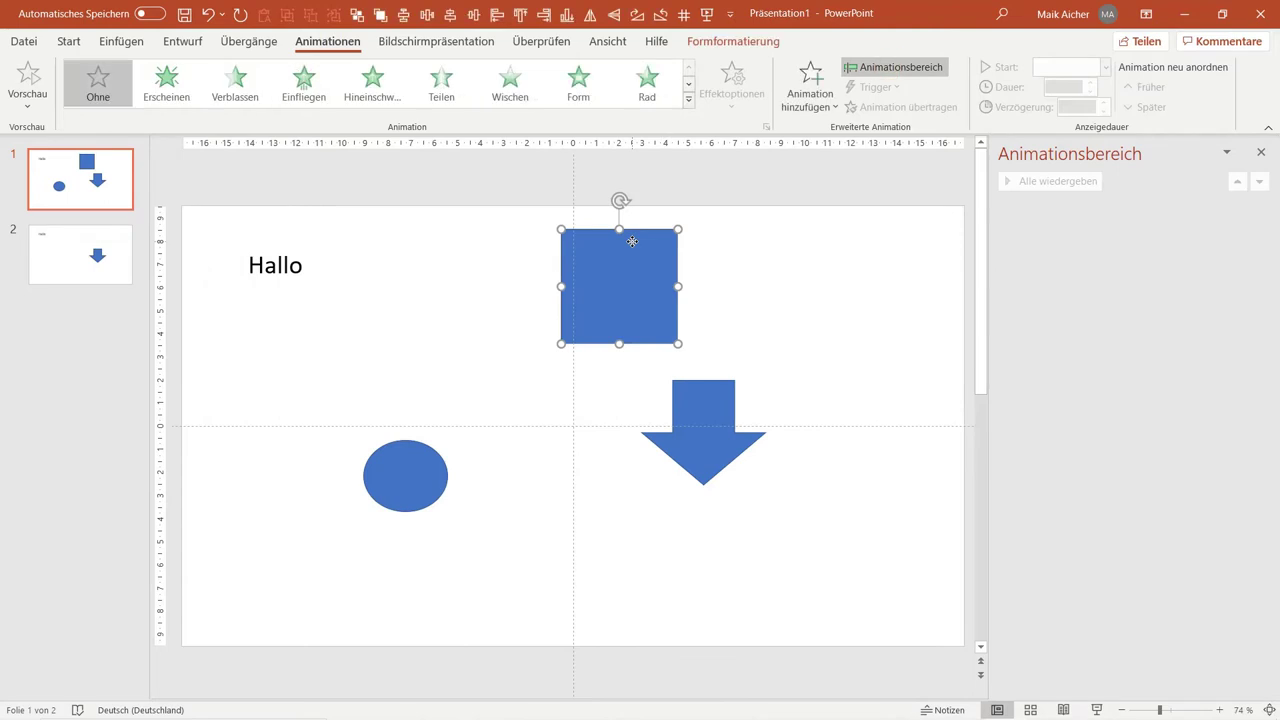
click(441, 80)
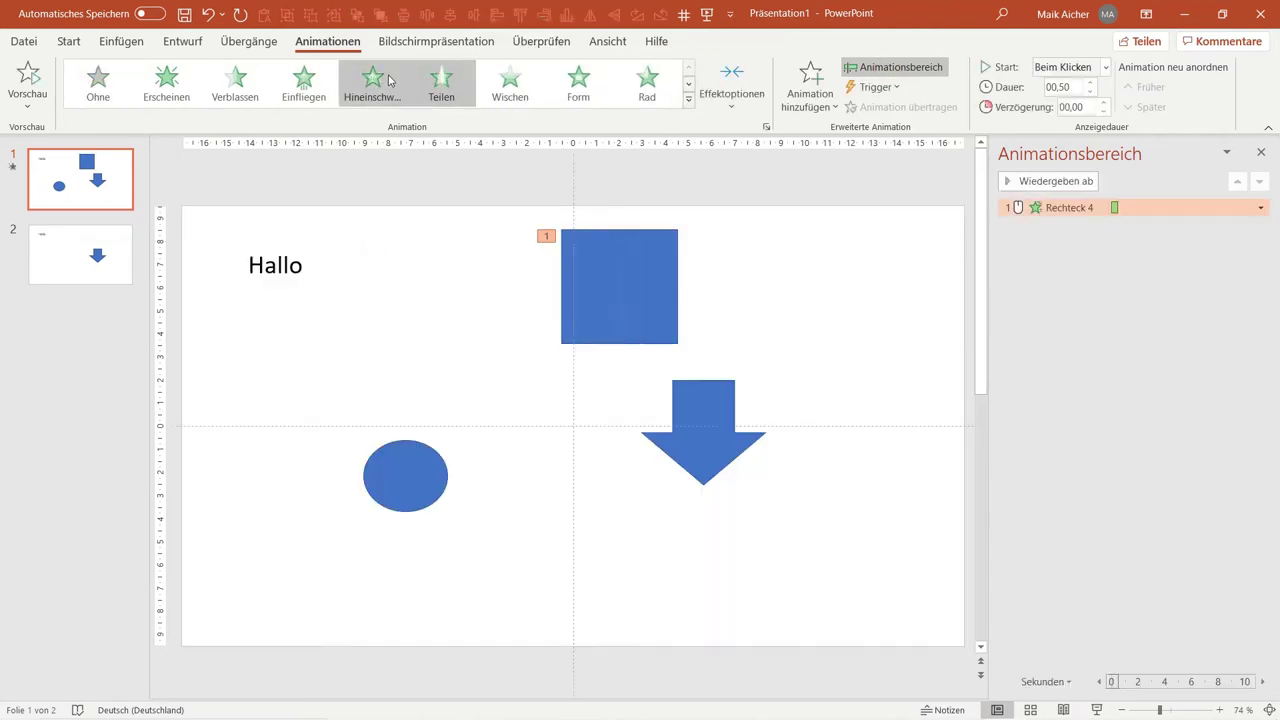
click(304, 80)
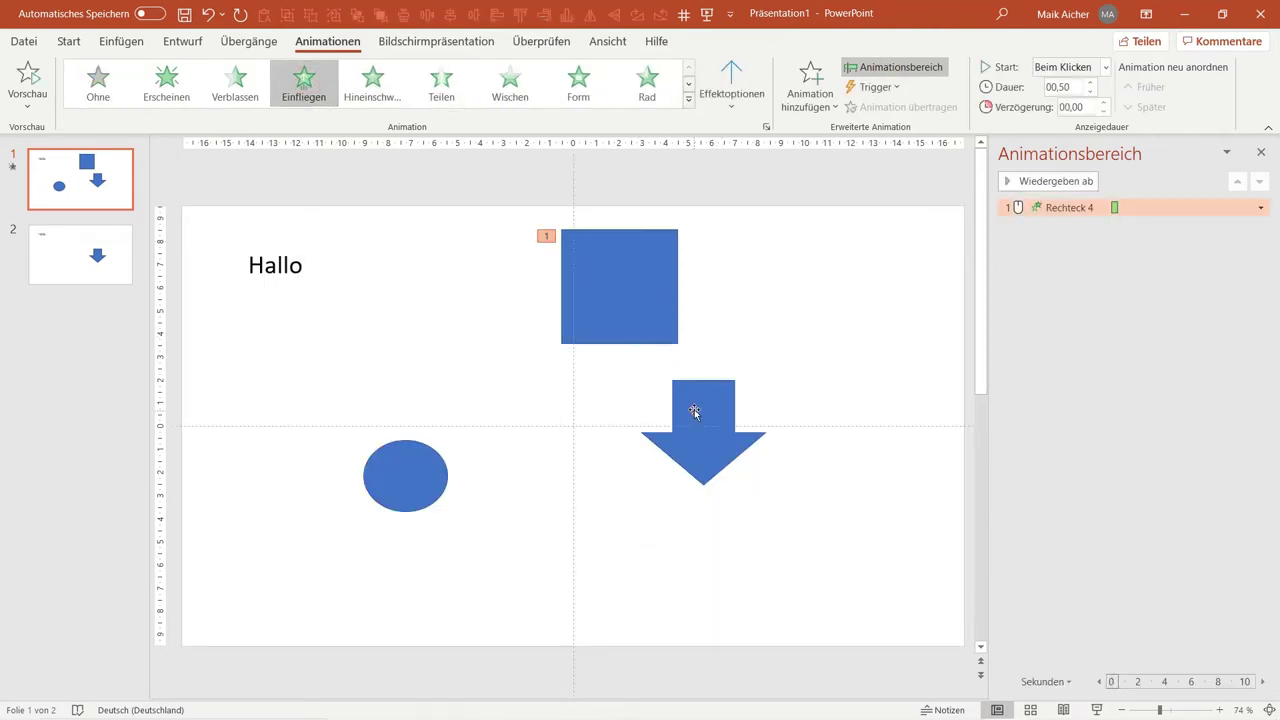
Step: Give the down arrow Verblassen and the circle Hineinschweben entrance effects
click(693, 410)
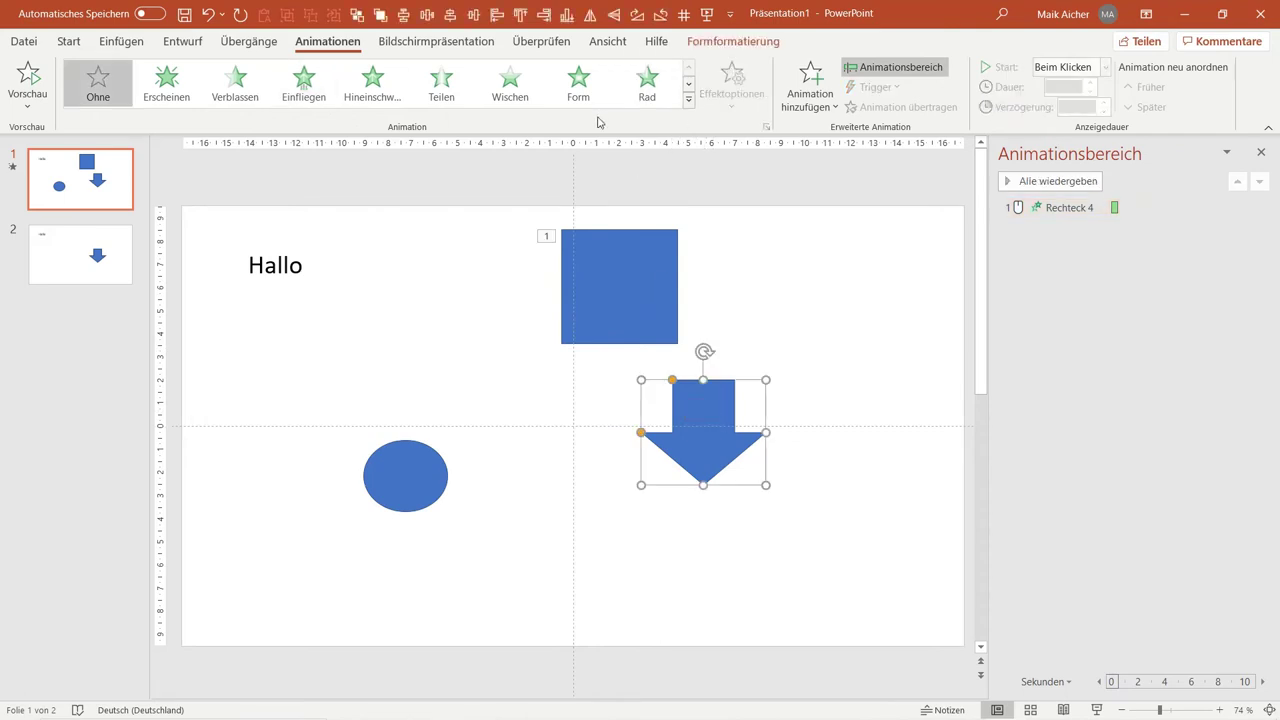
click(235, 80)
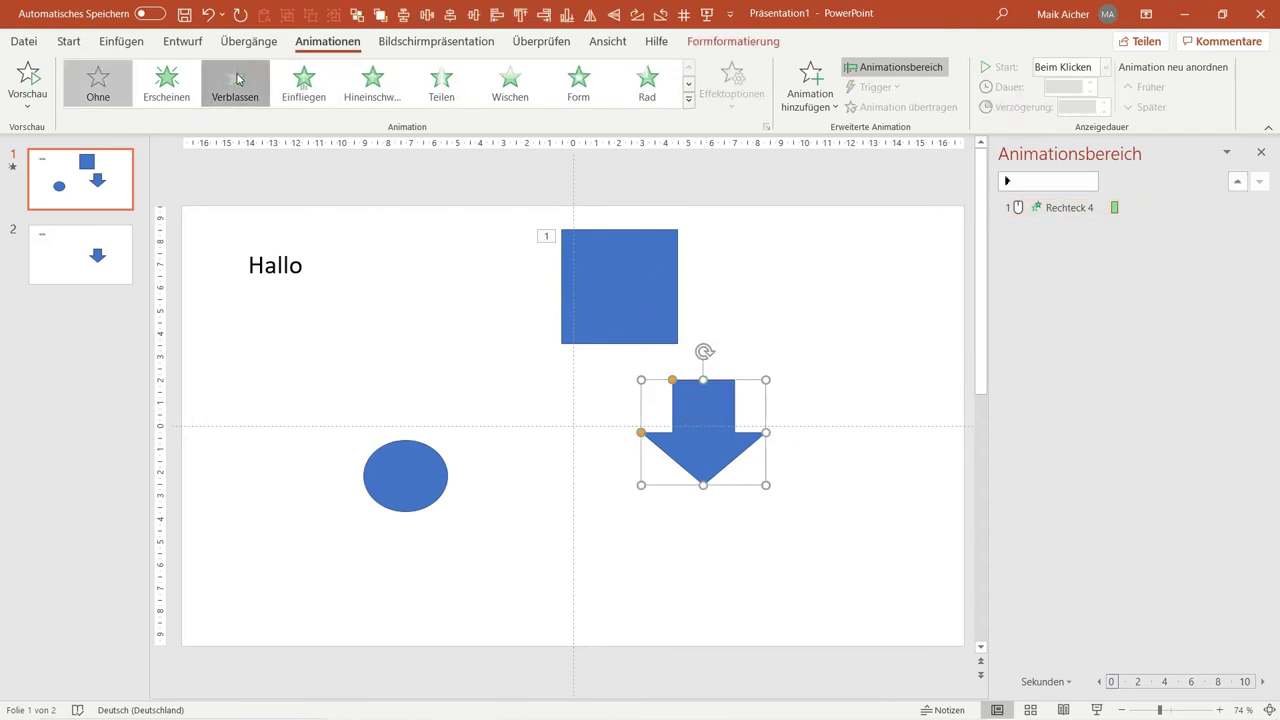
click(415, 460)
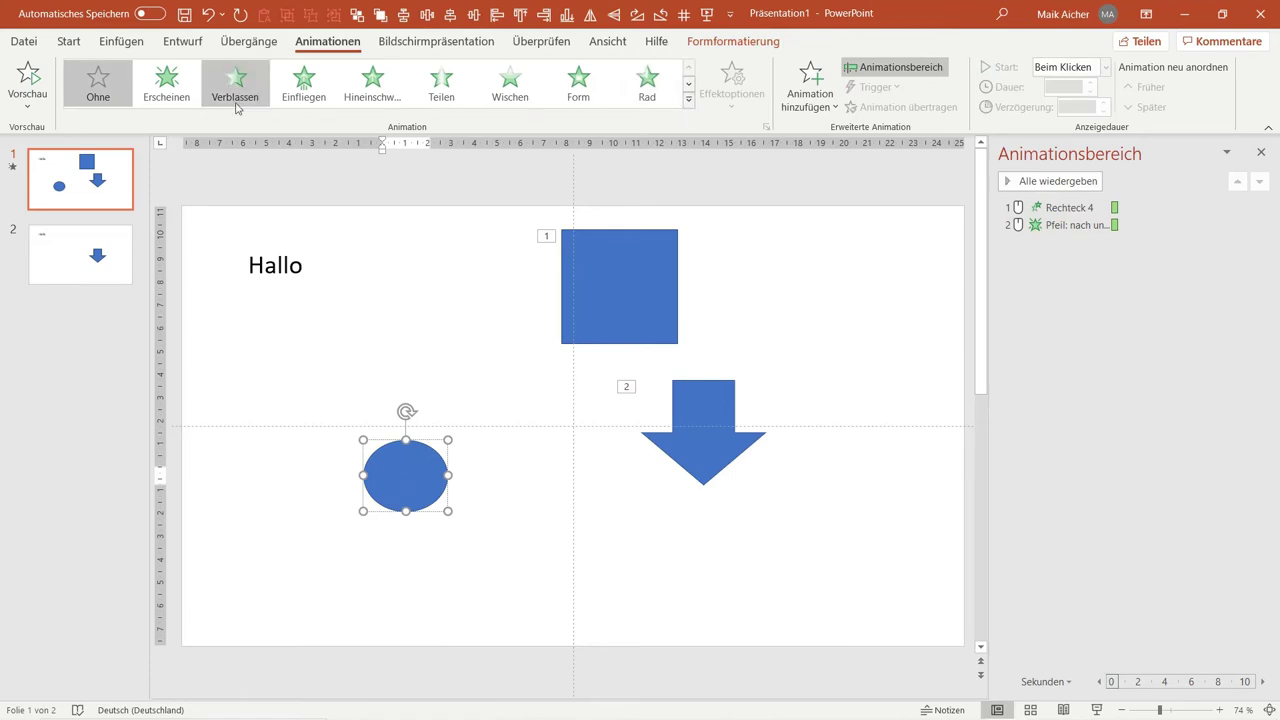
click(398, 92)
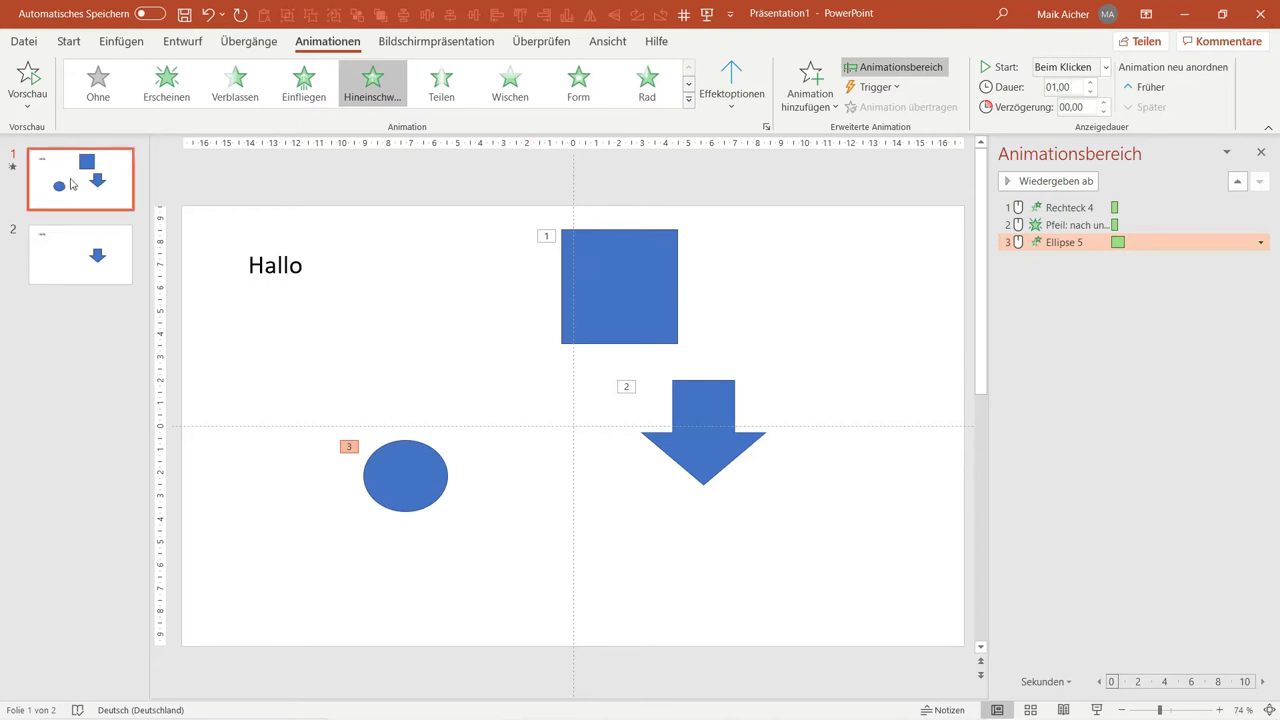
Step: Duplicate slide 1 and delete all three animations on the copy
key(ctrl+v)
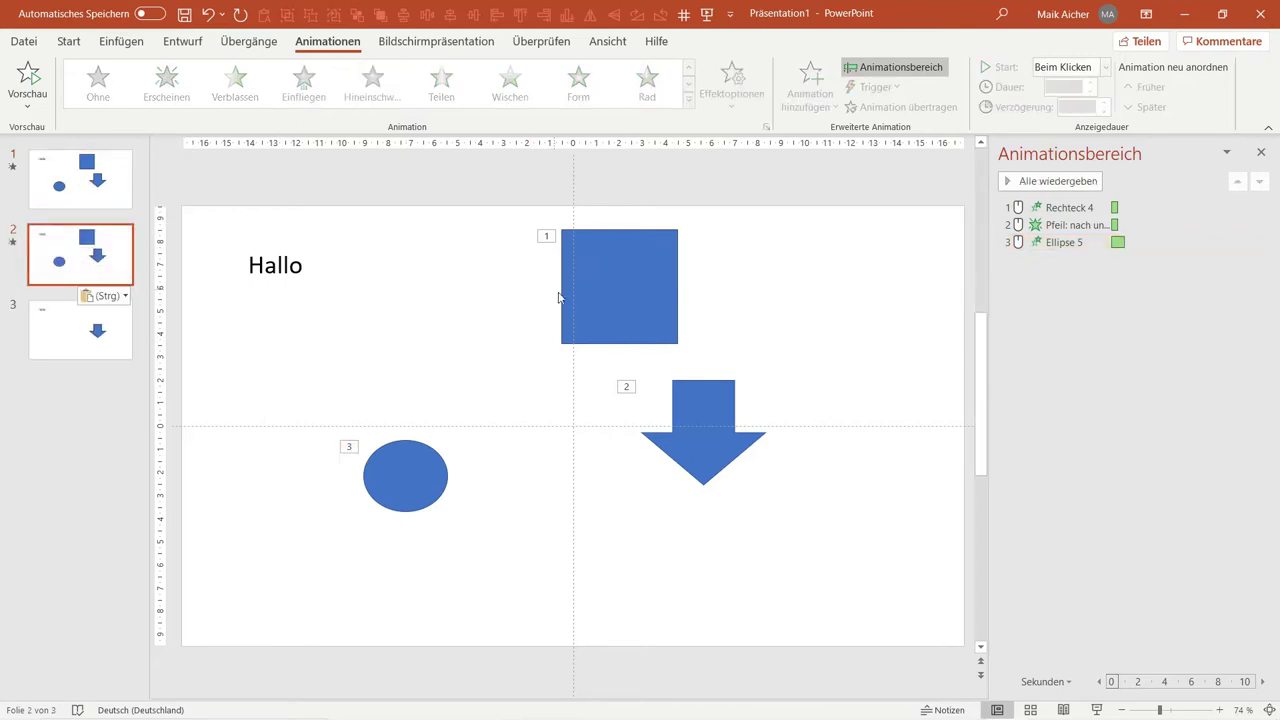
key(Up)
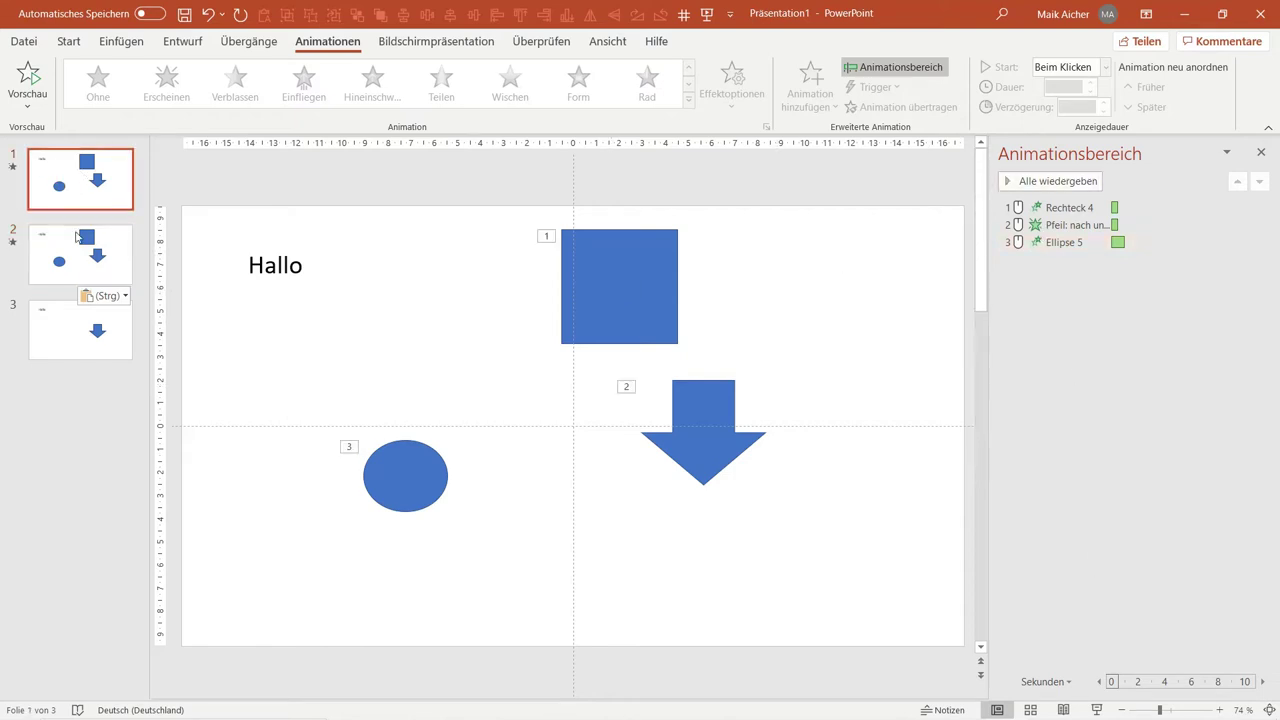
key(Down)
click(1045, 207)
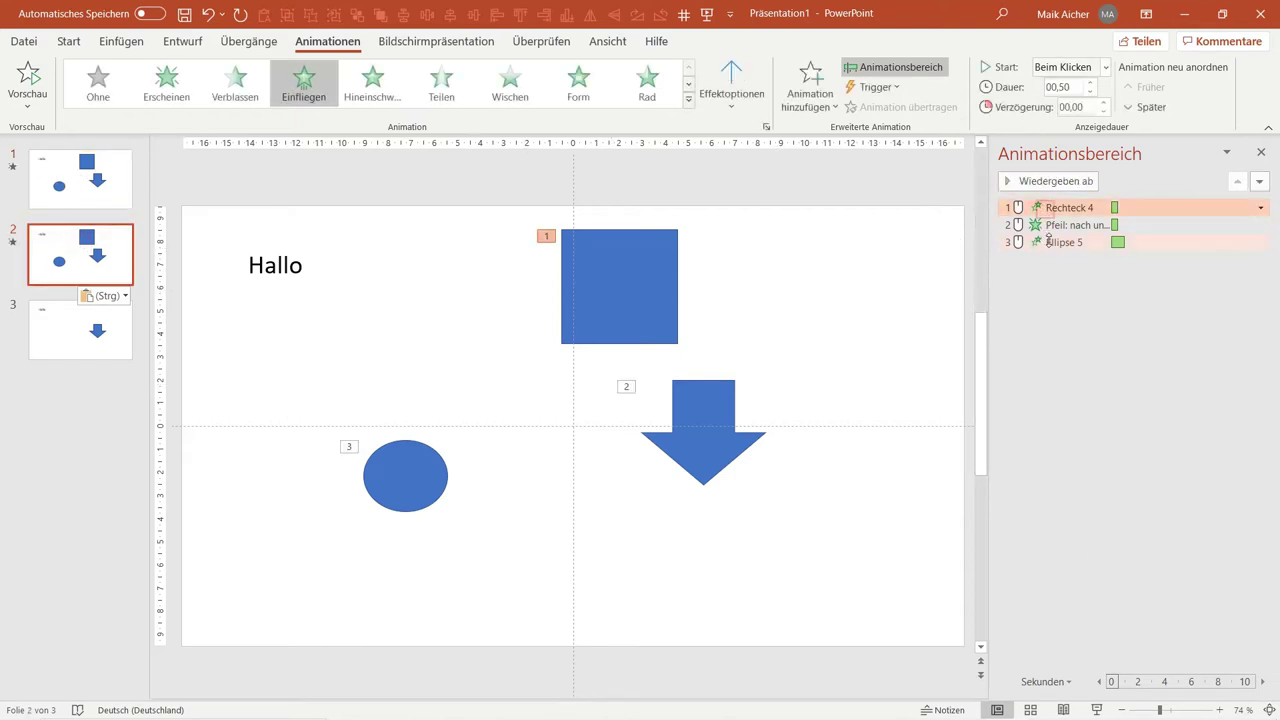
shift+click(1049, 242)
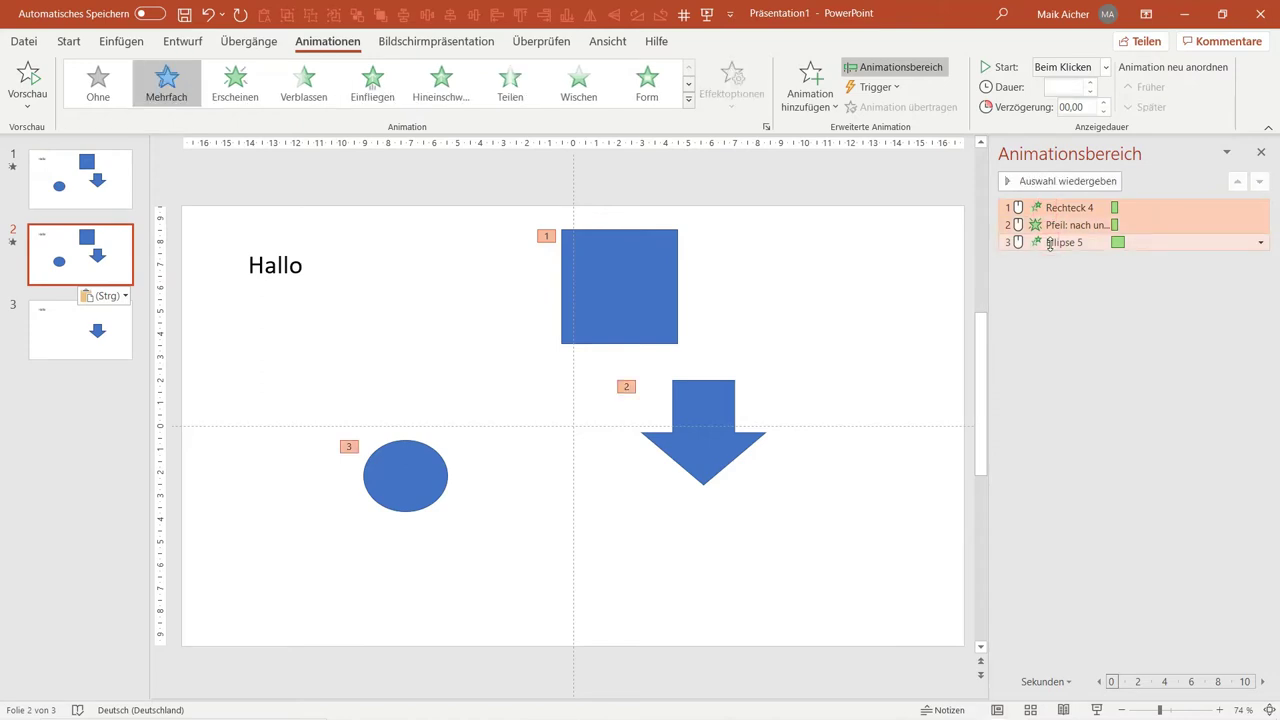
key(Delete)
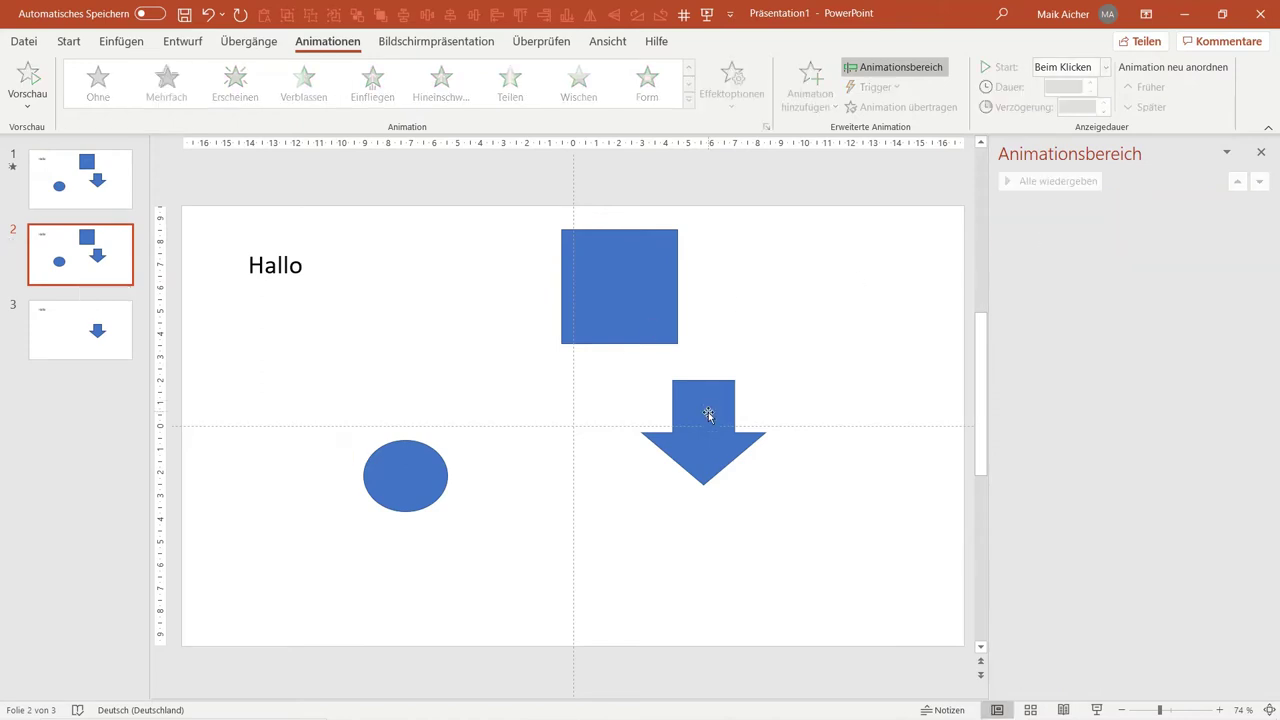
Step: Give slide 2's down arrow the Rotieren emphasis effect
click(708, 420)
click(690, 108)
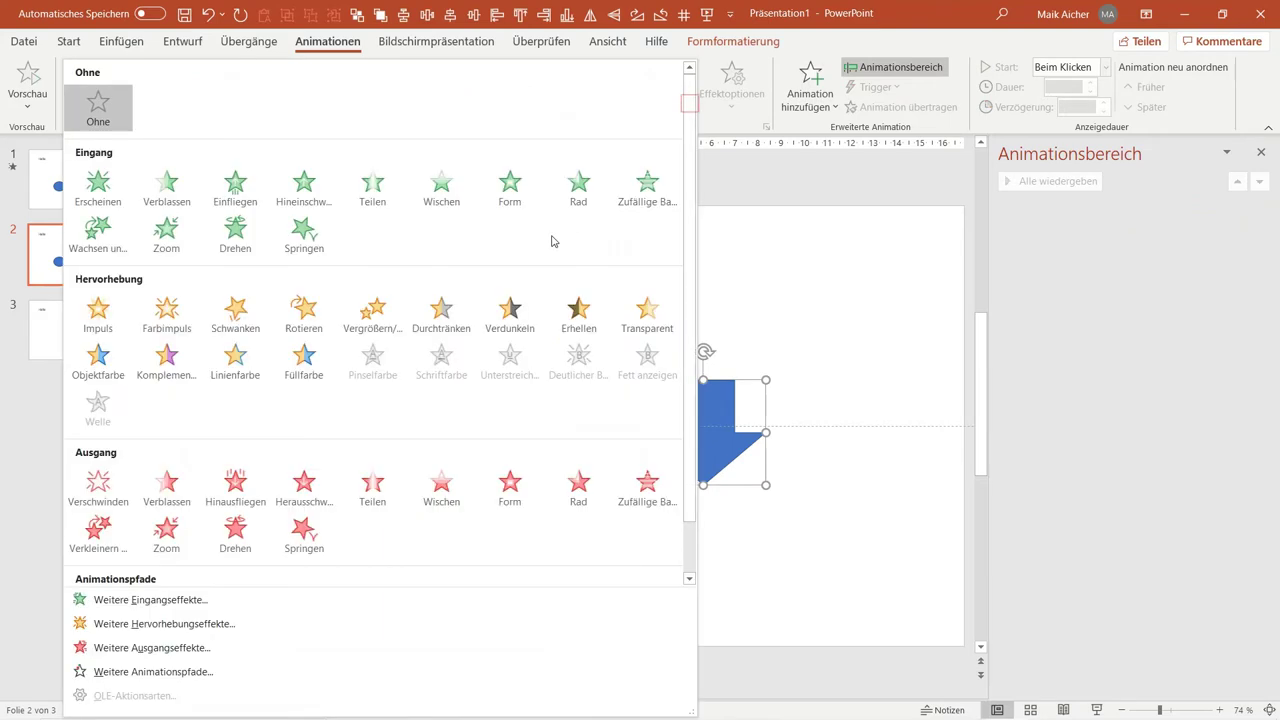
click(312, 313)
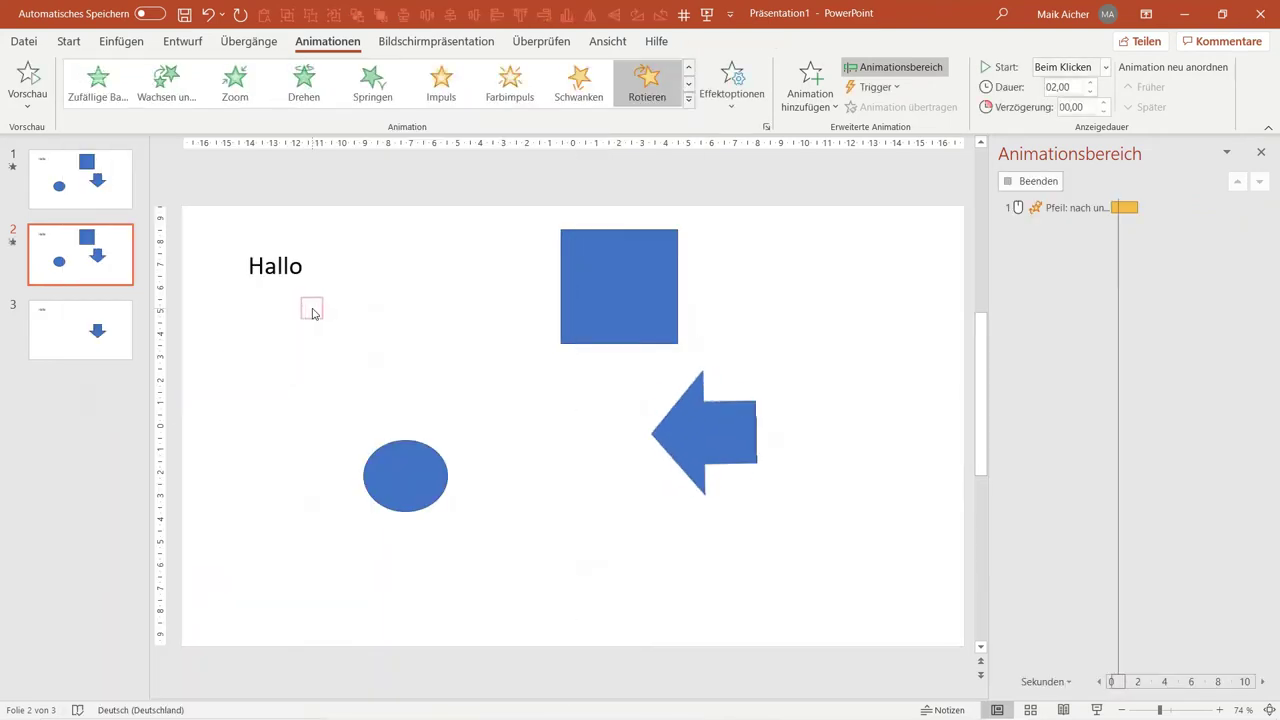
scroll(649, 352, up, 2)
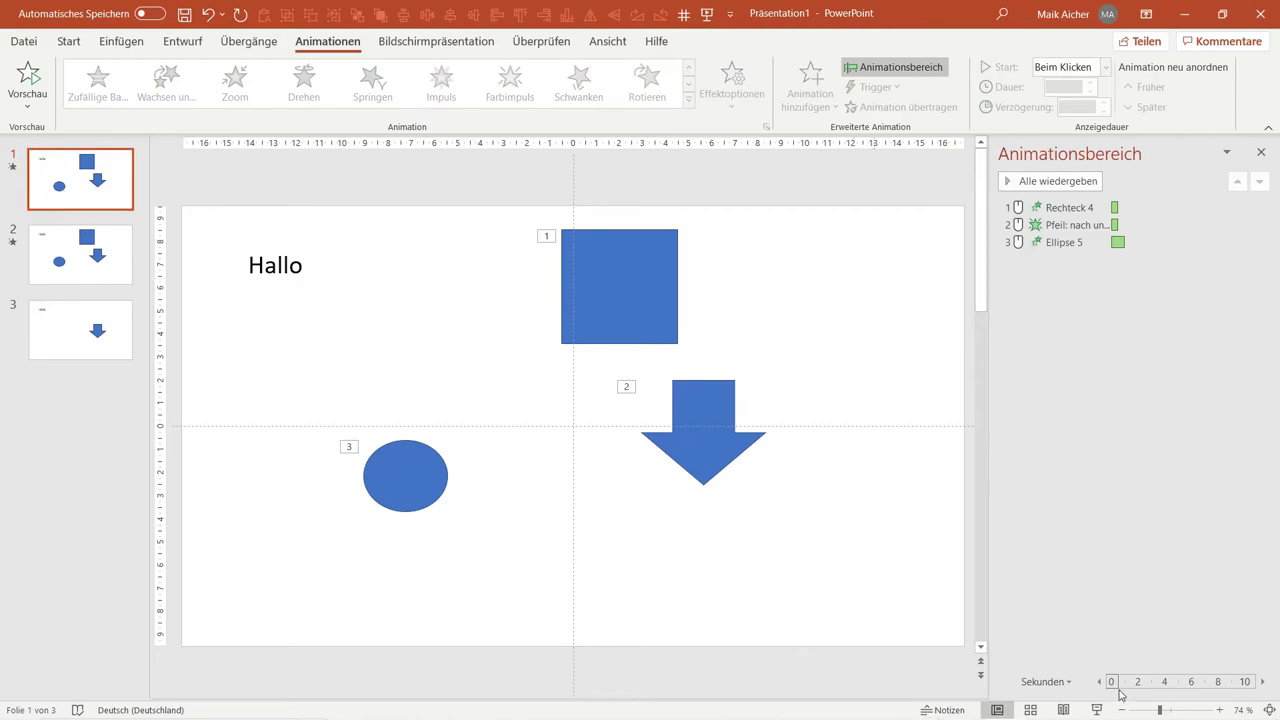
Step: Play the slide show through the shapes' entrances and the arrow's Rotieren spin
click(1097, 709)
click(1106, 696)
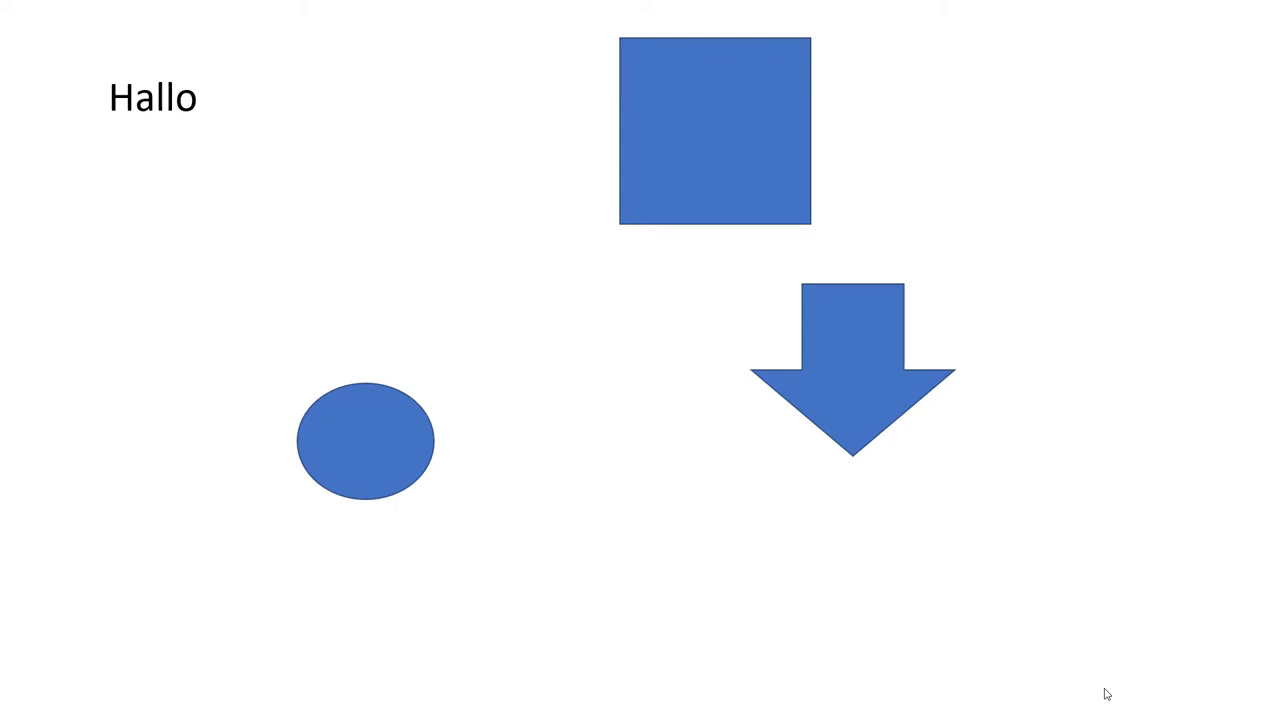
click(1106, 694)
key(Escape)
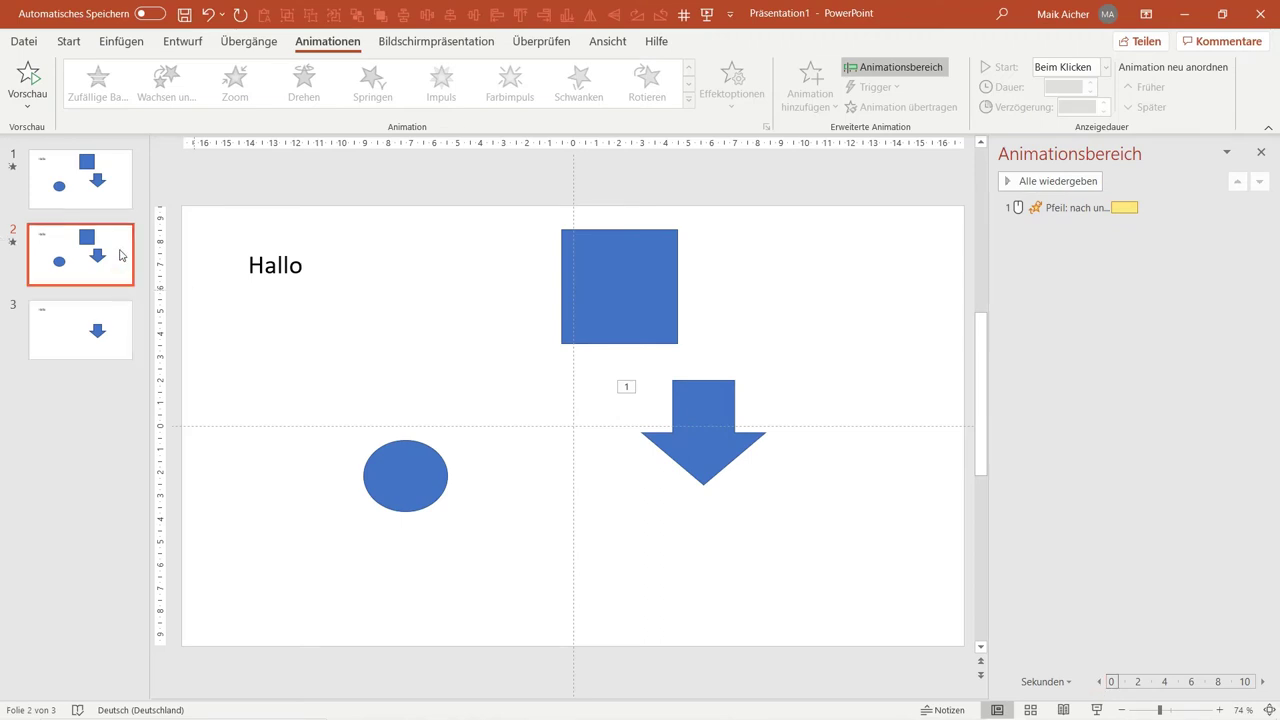
Step: Replay the show from slide 1 to watch the arrow spin again
click(124, 200)
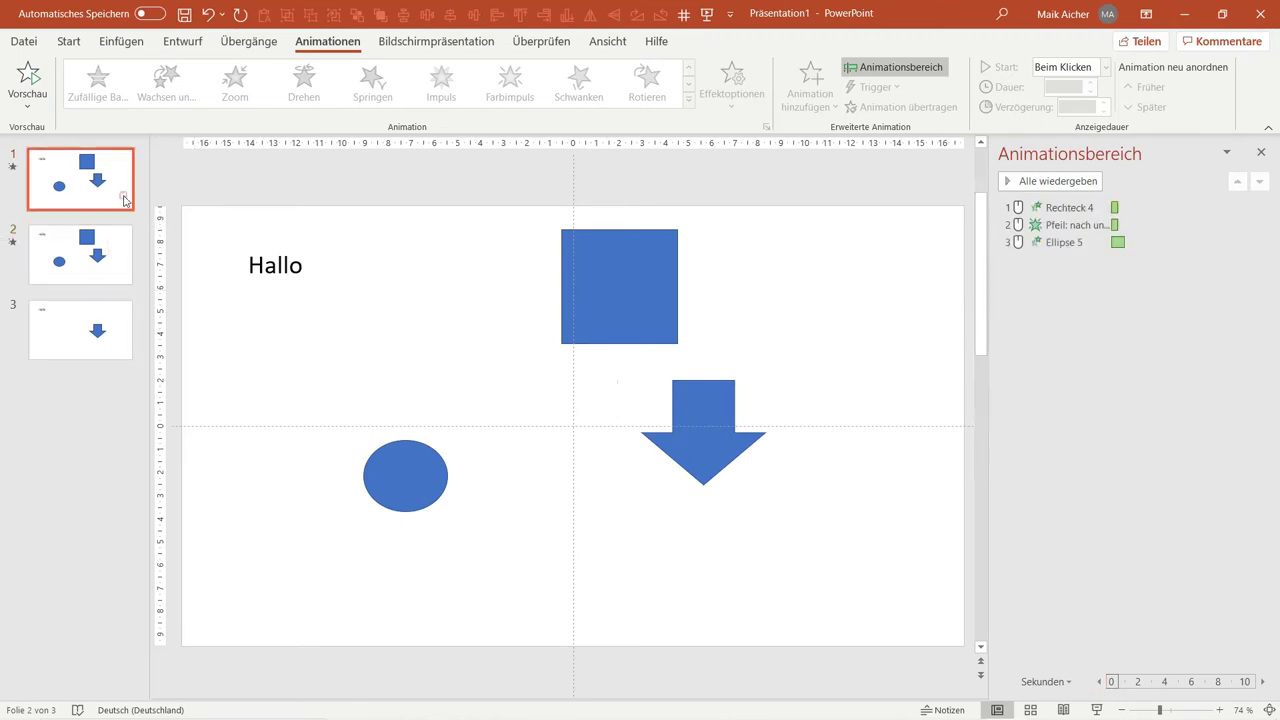
click(1097, 710)
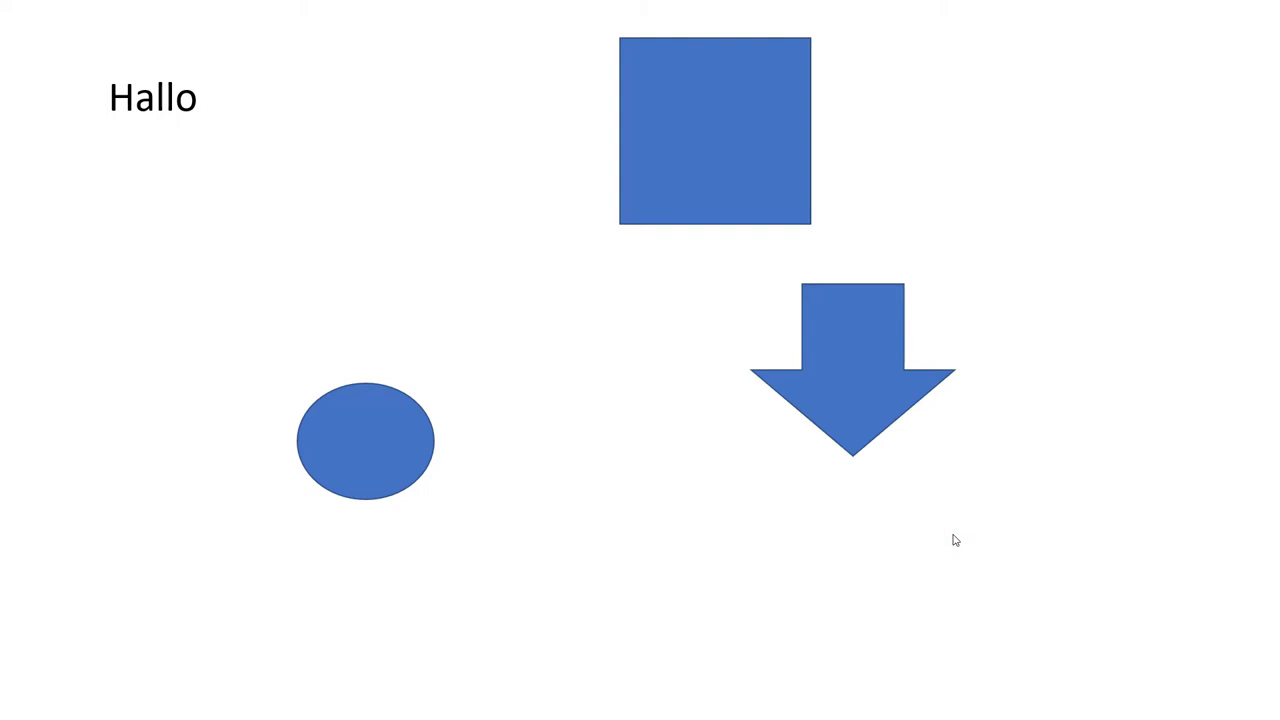
click(955, 540)
key(Escape)
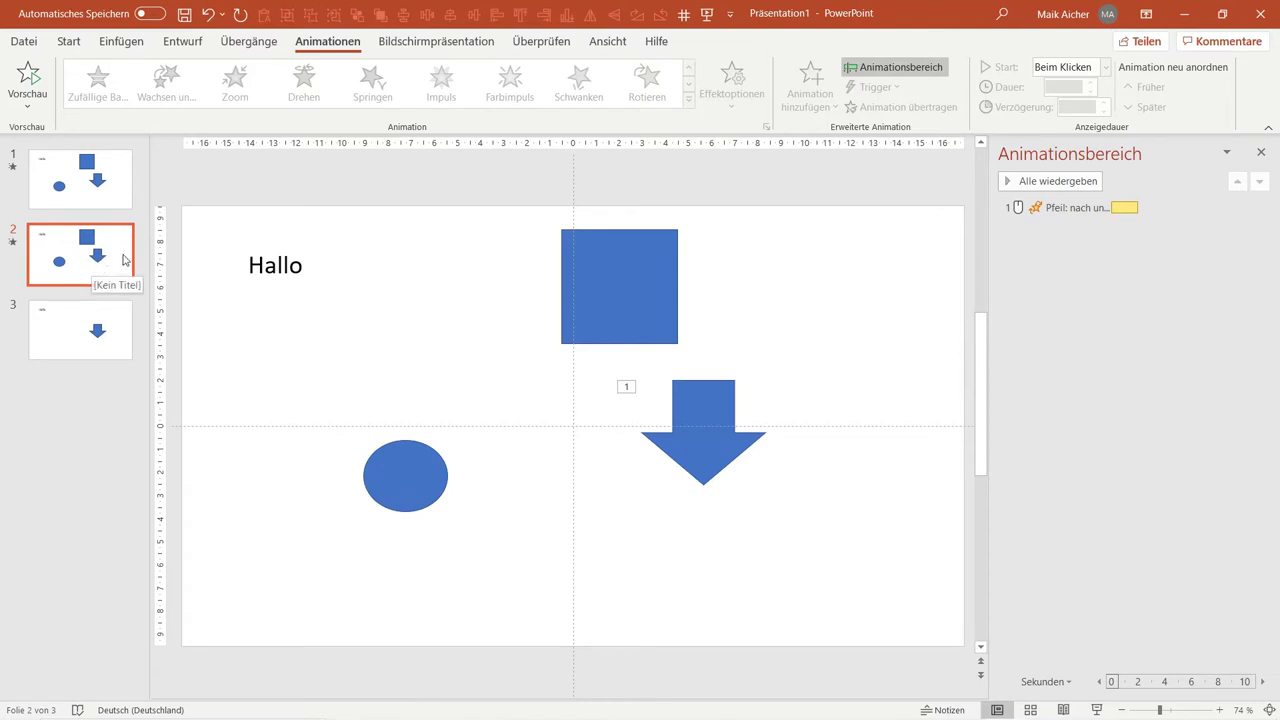
Step: Set the arrow's Rotieren animation to start 'Nach Vorheriger'
click(1047, 206)
click(1070, 67)
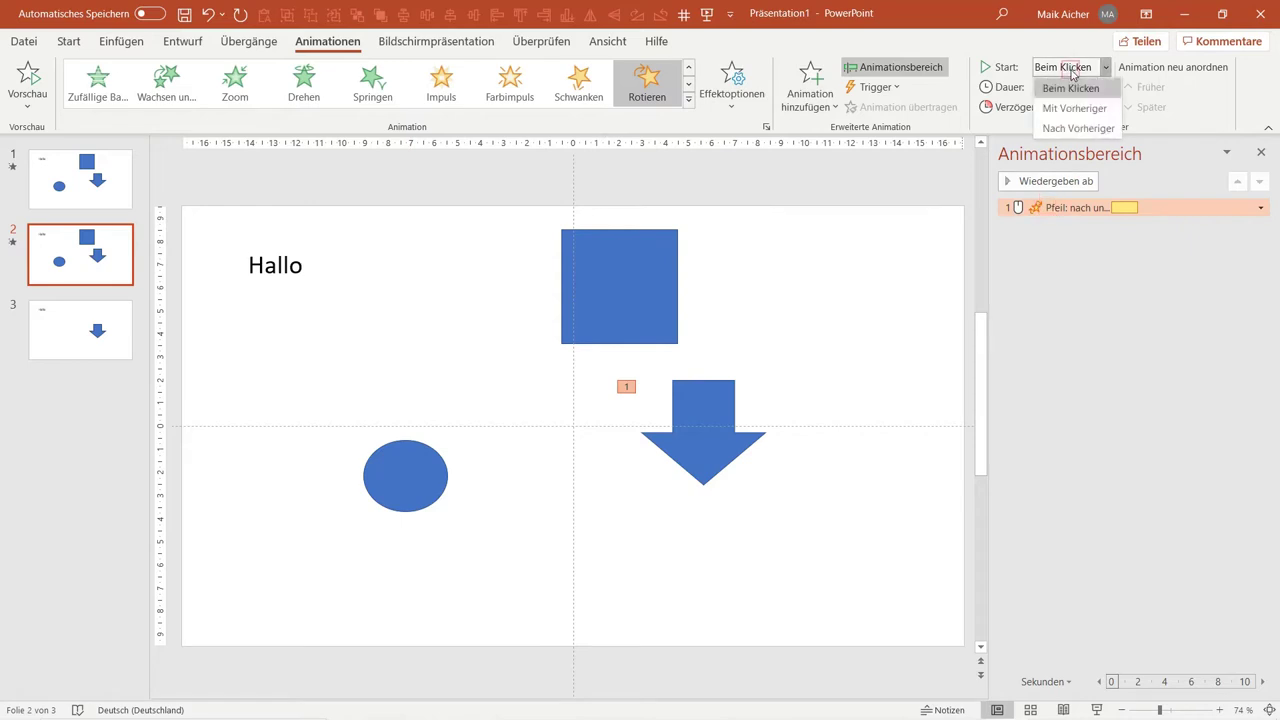
click(1072, 128)
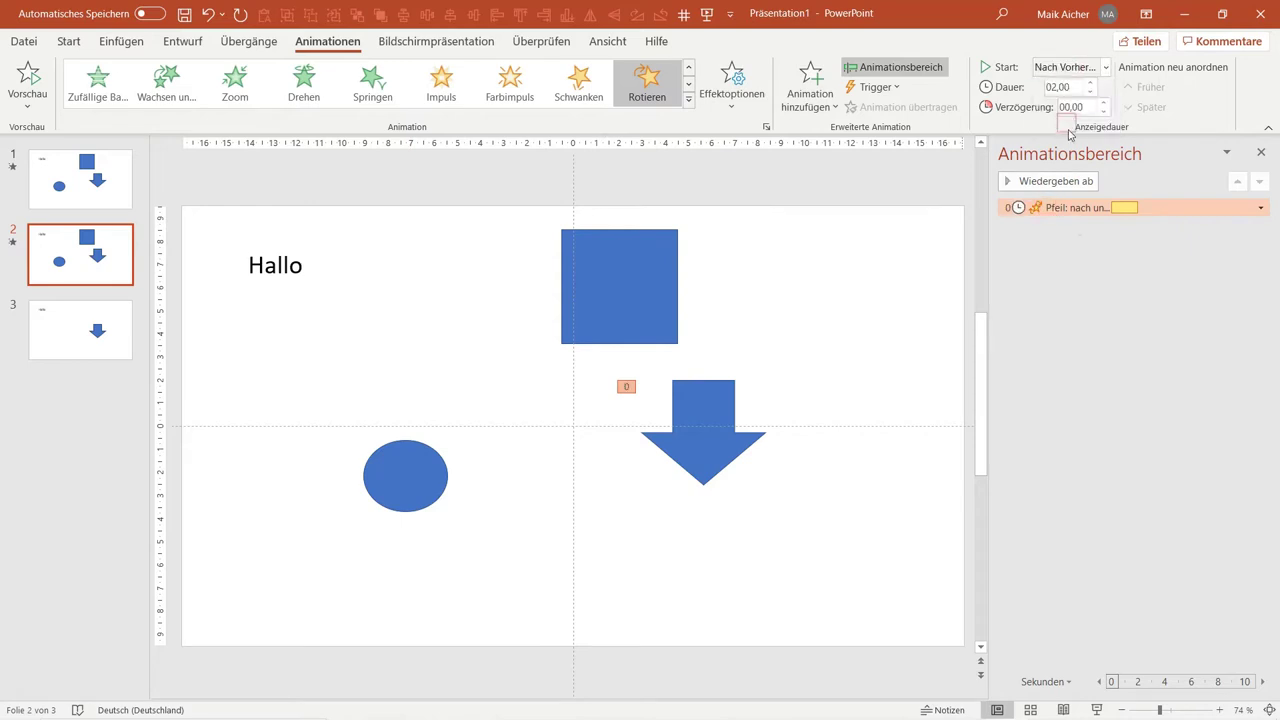
Step: Preview slide 1 as a slideshow, clicking through all animations, then end it
click(112, 186)
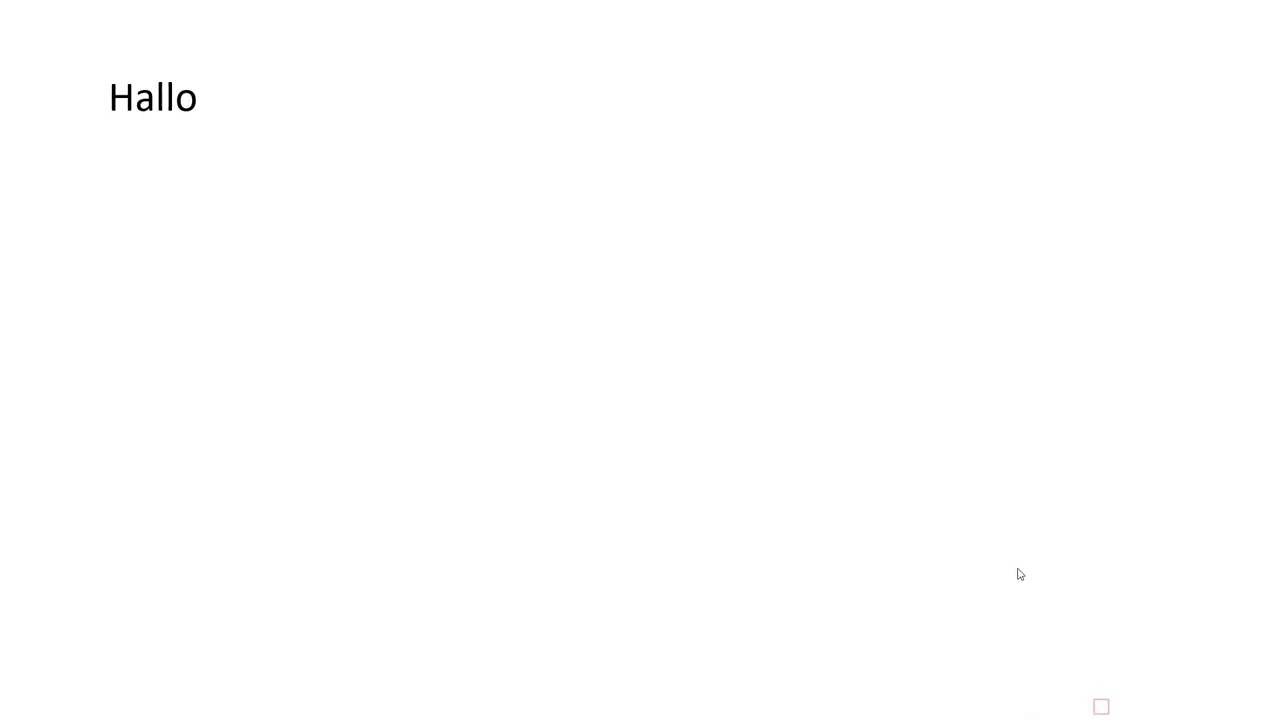
click(1096, 710)
click(1020, 572)
click(1020, 572)
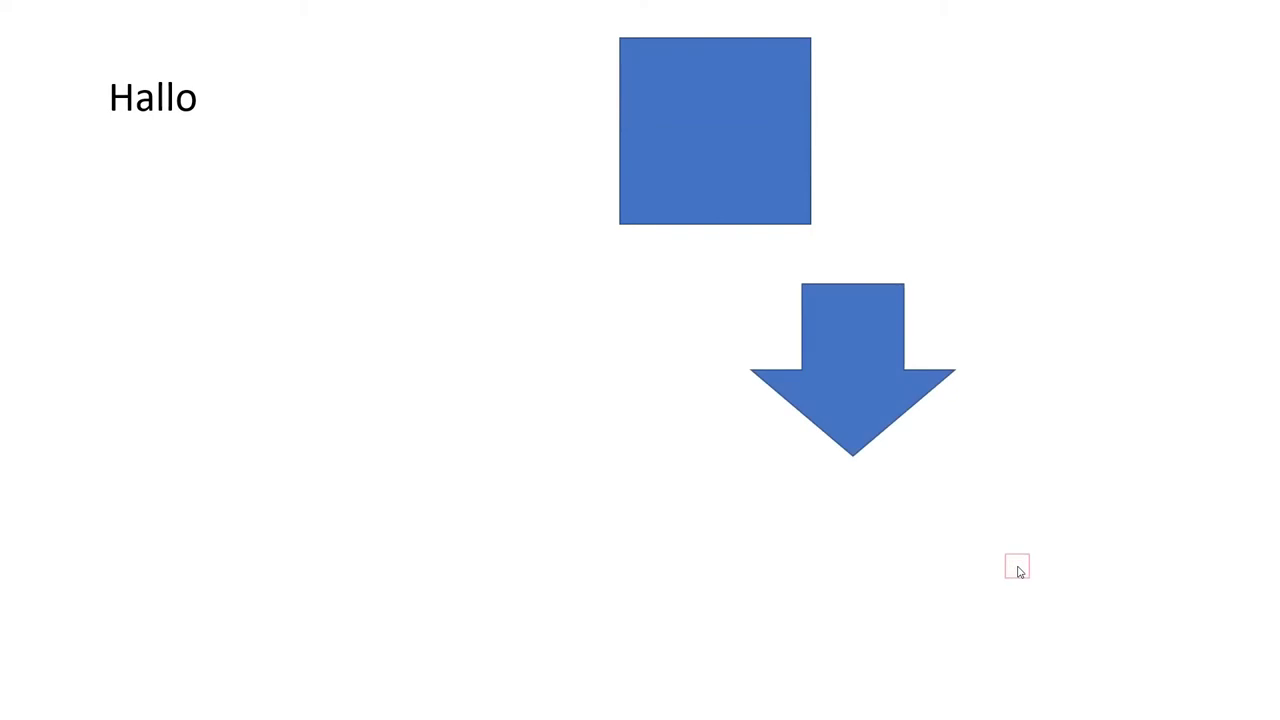
click(1020, 572)
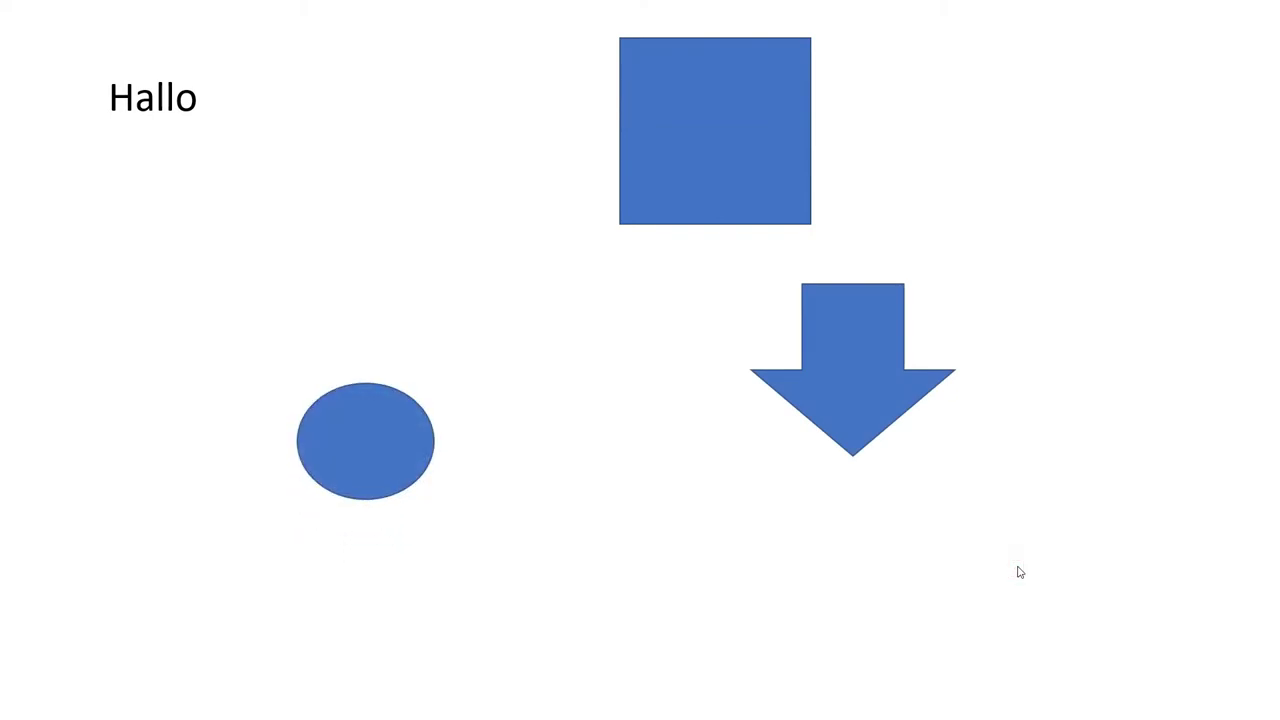
click(1020, 572)
key(Escape)
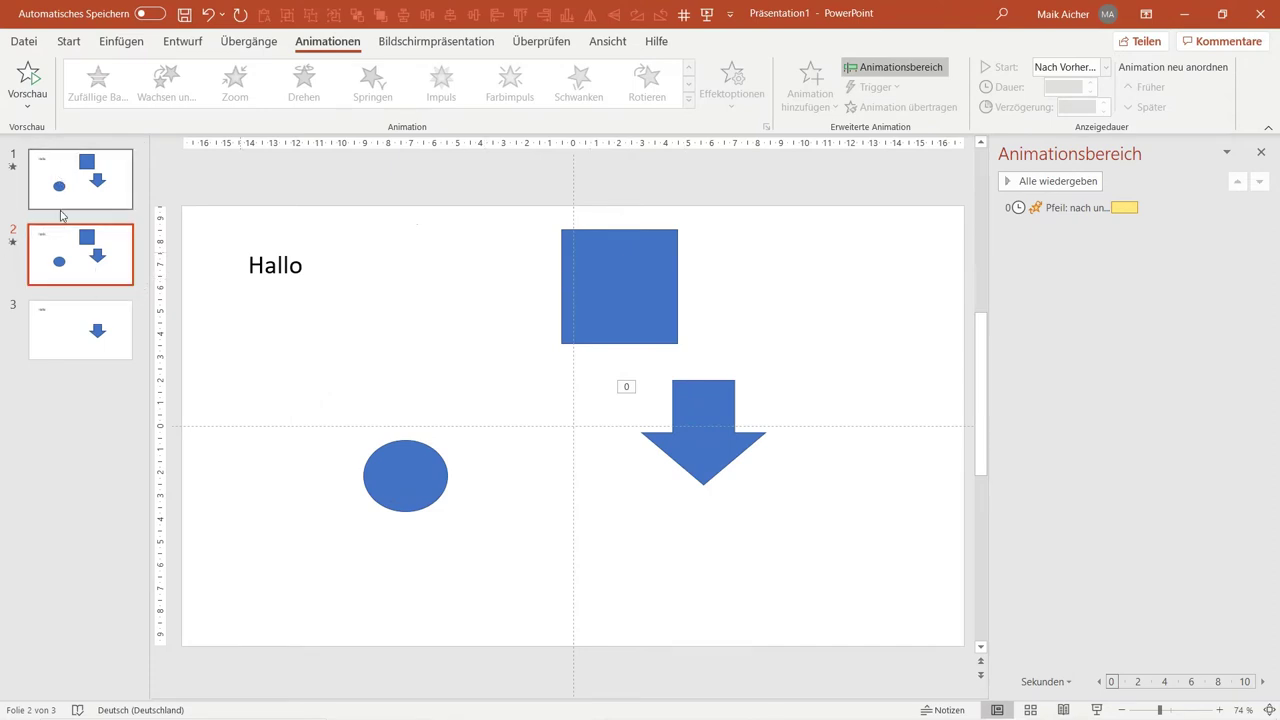
Step: Add a Linien straight-line motion path to slide 1's blue square and preview the slideshow
click(73, 179)
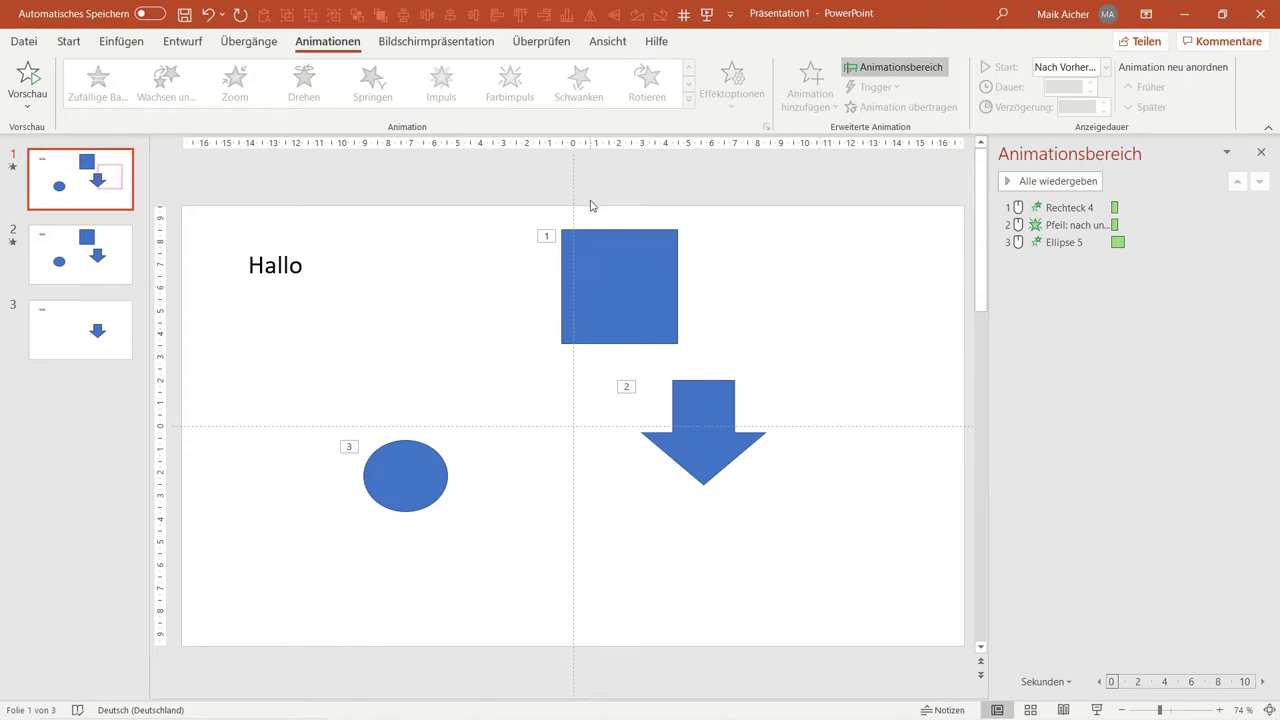
click(599, 262)
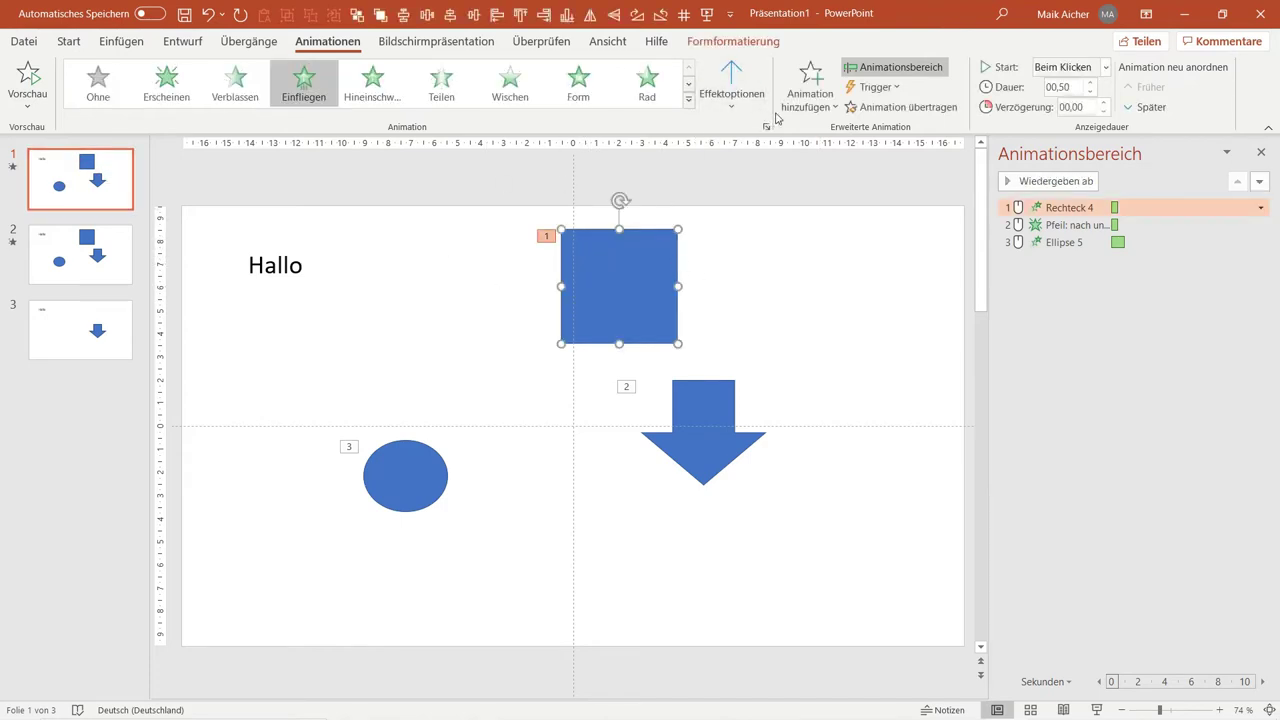
click(810, 82)
scroll(848, 530, down, 3)
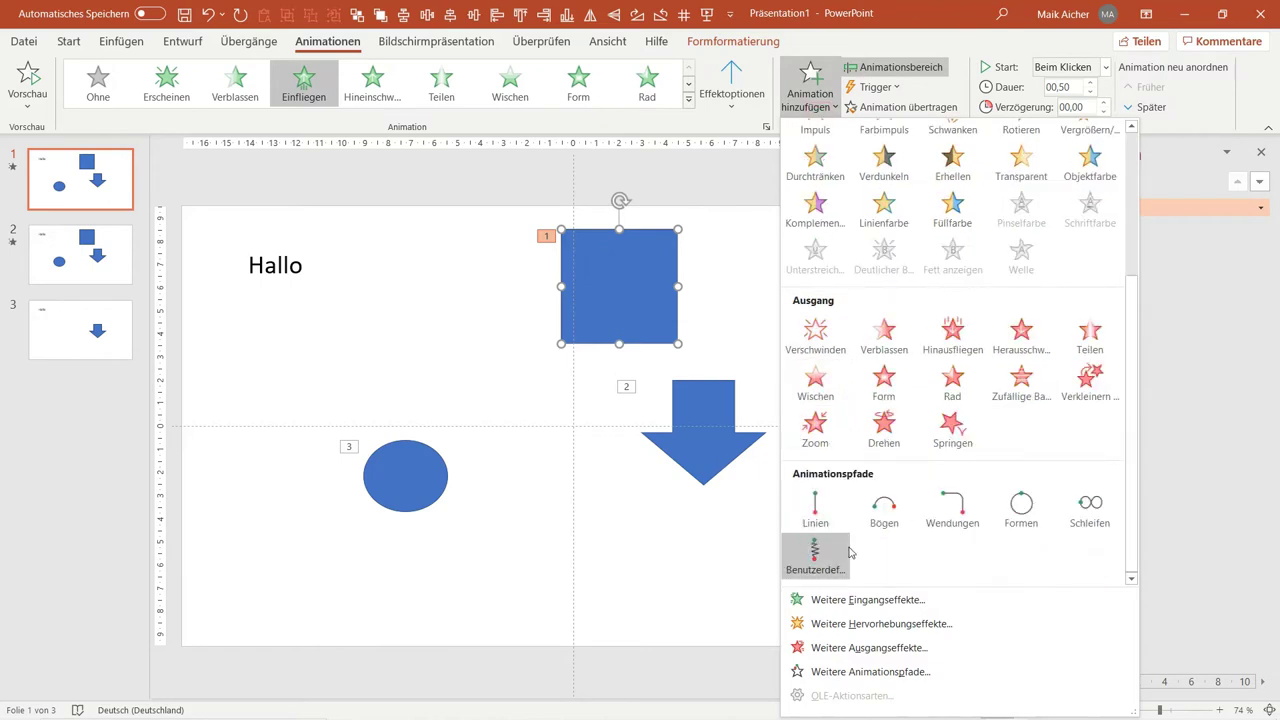
click(815, 508)
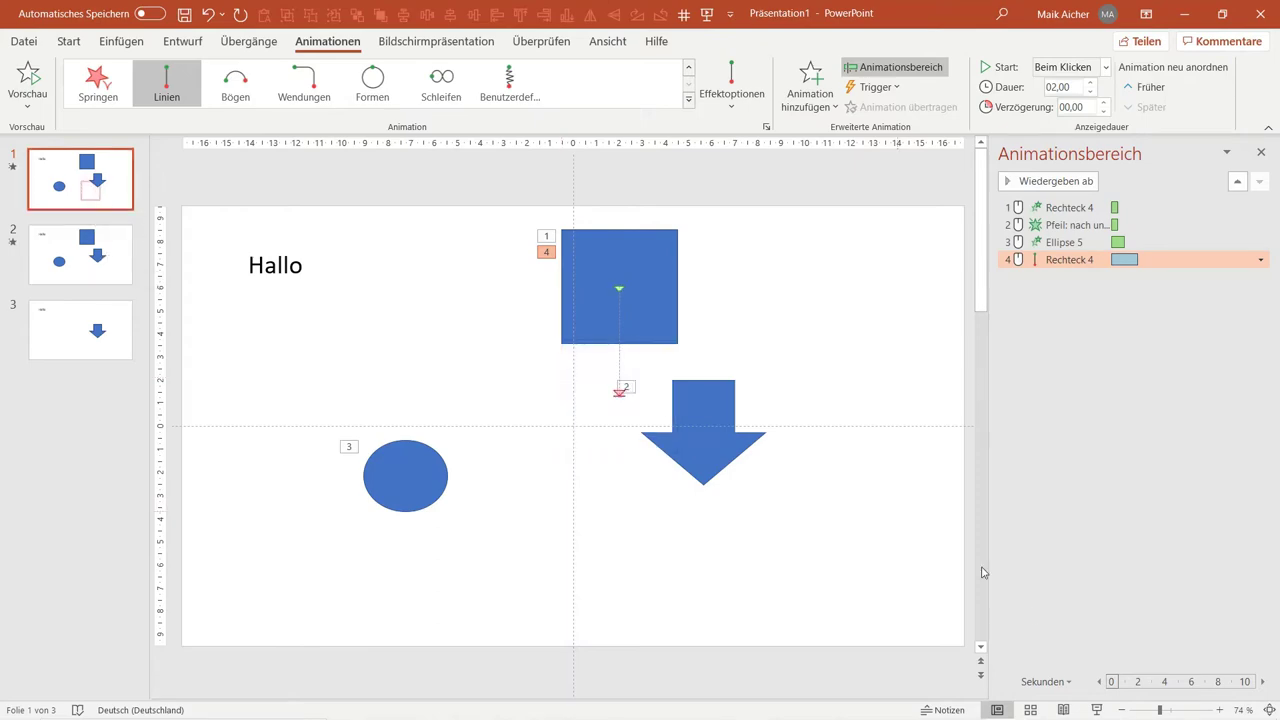
click(1097, 710)
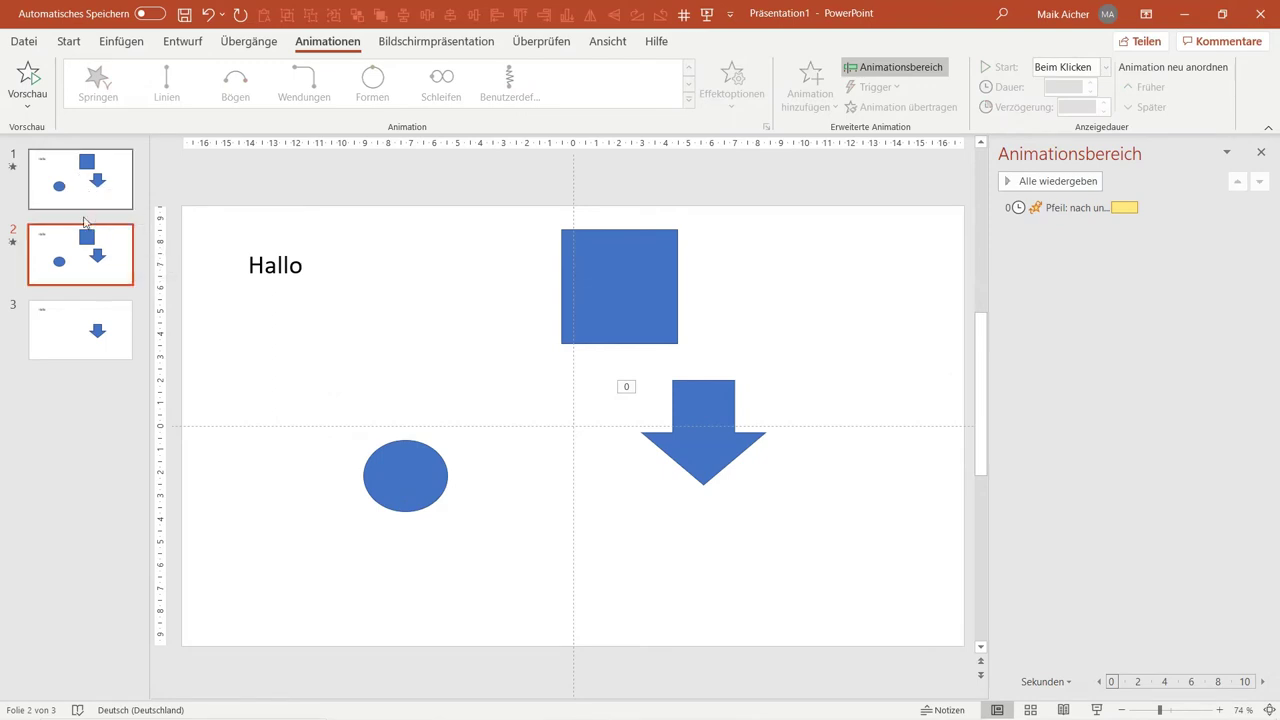
Step: Move the blue square from slide 2 to slide 1, just below the first square
click(90, 185)
click(104, 278)
click(633, 268)
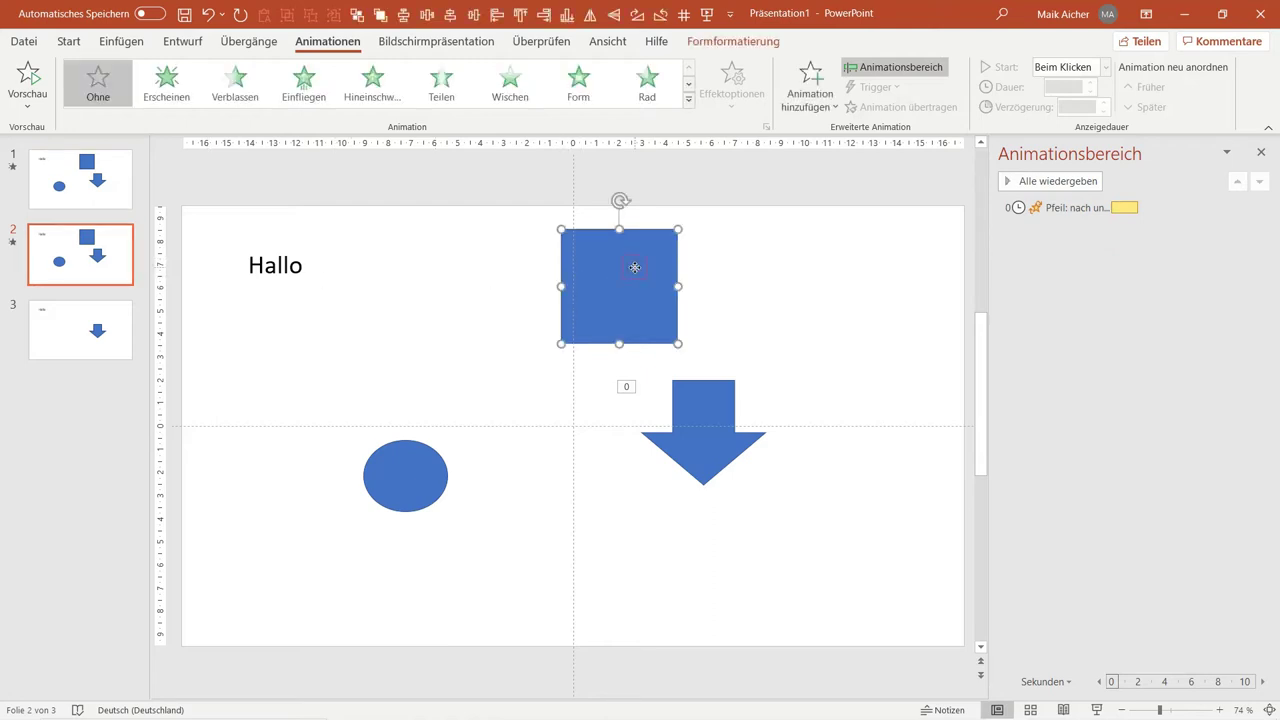
key(Delete)
key(Page_Up)
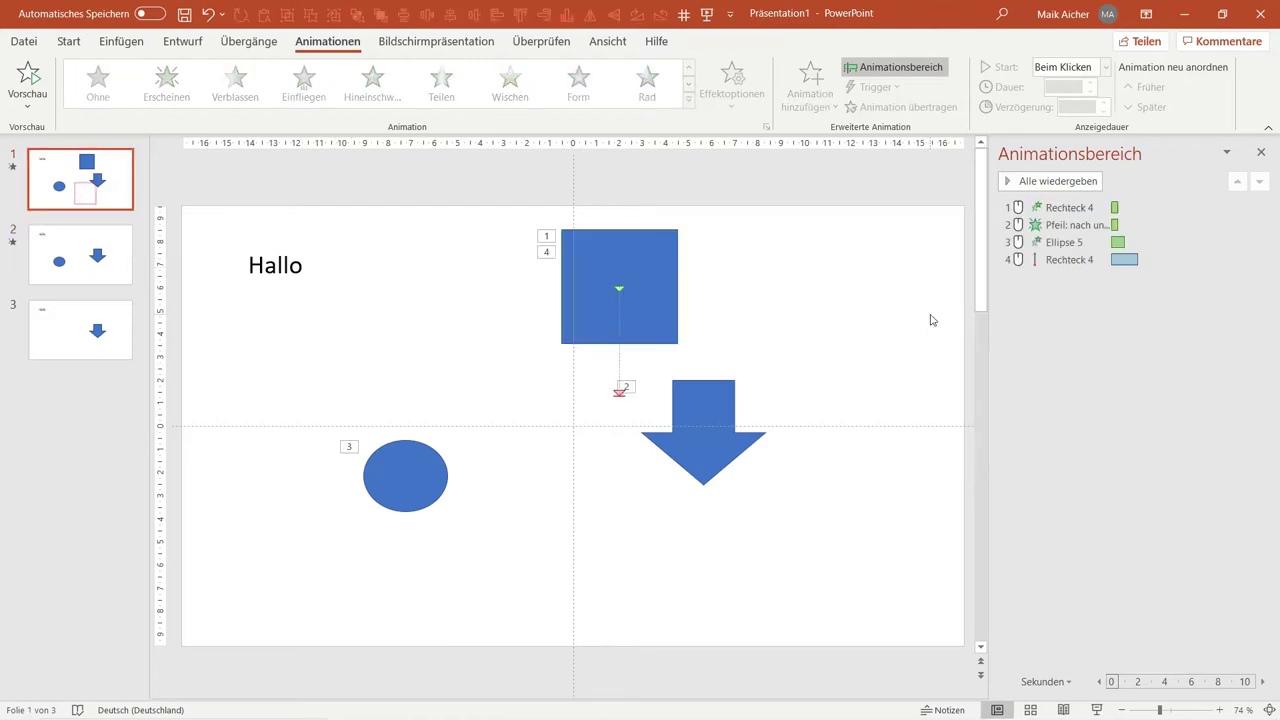
key(ctrl+v)
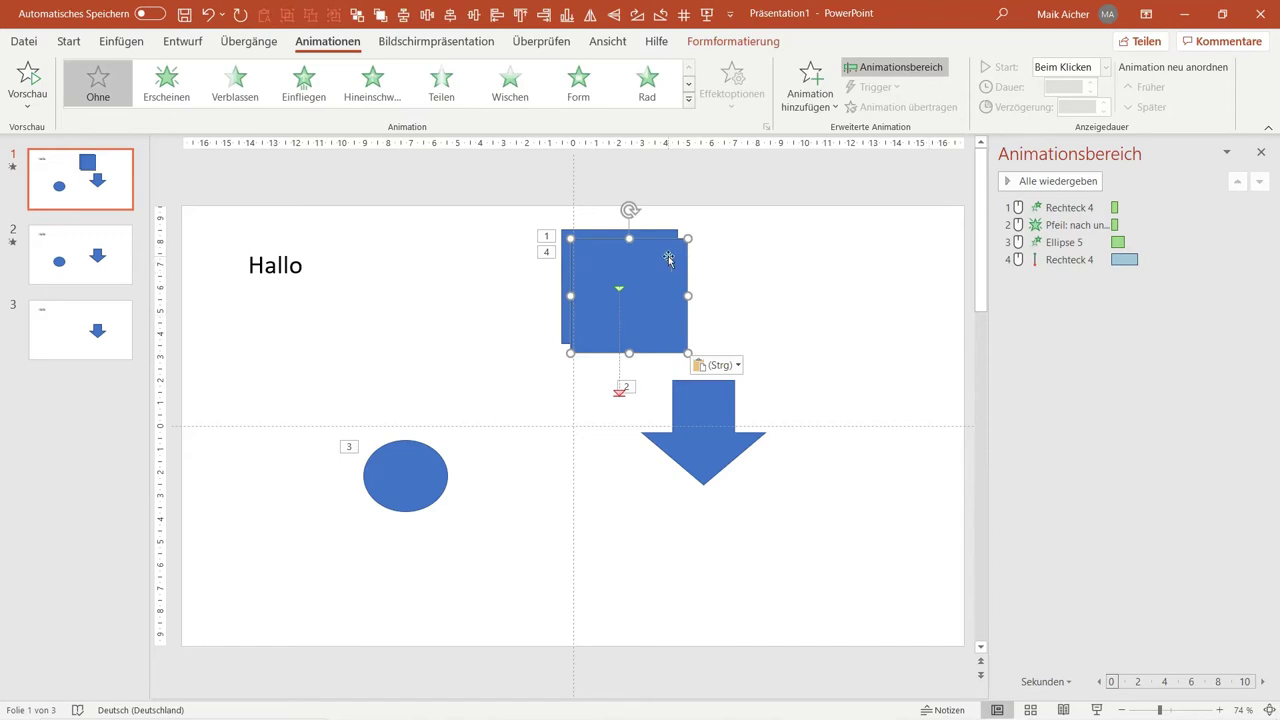
drag(668, 259, 657, 355)
Step: Adjust the motion path's end point so it ends one square-height lower, directly beneath
click(620, 392)
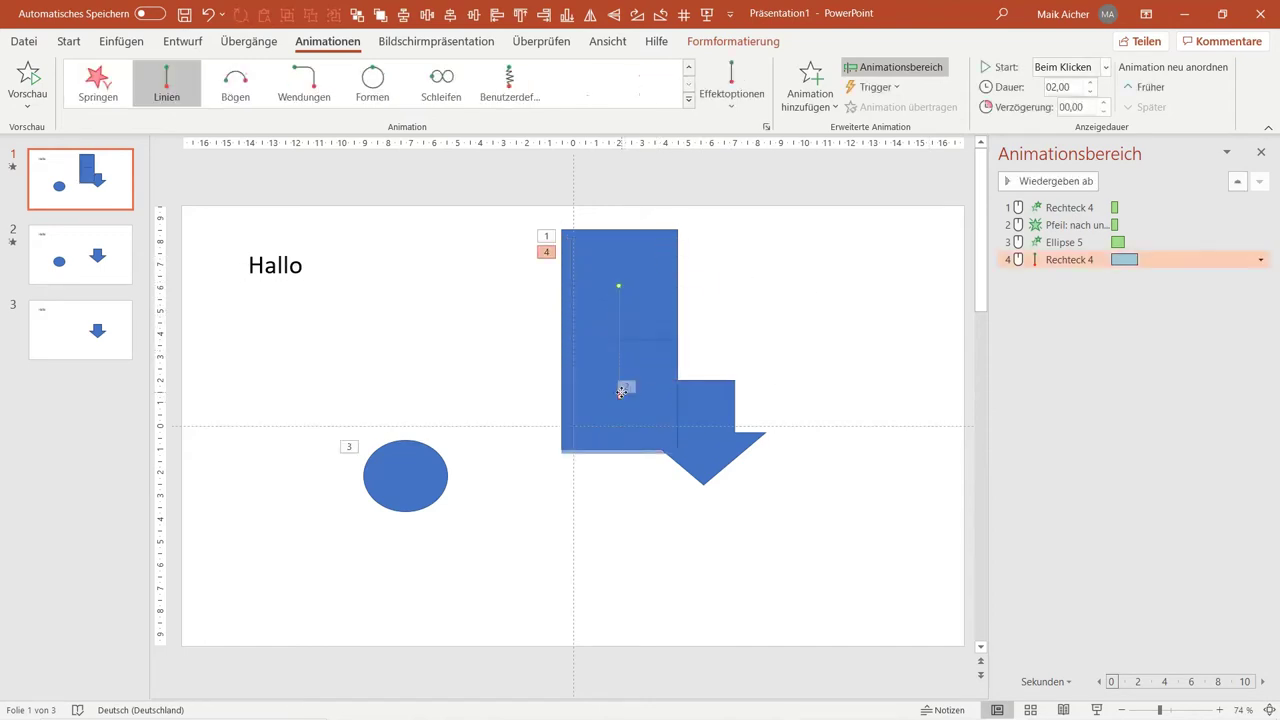
scroll(646, 389, up, 5)
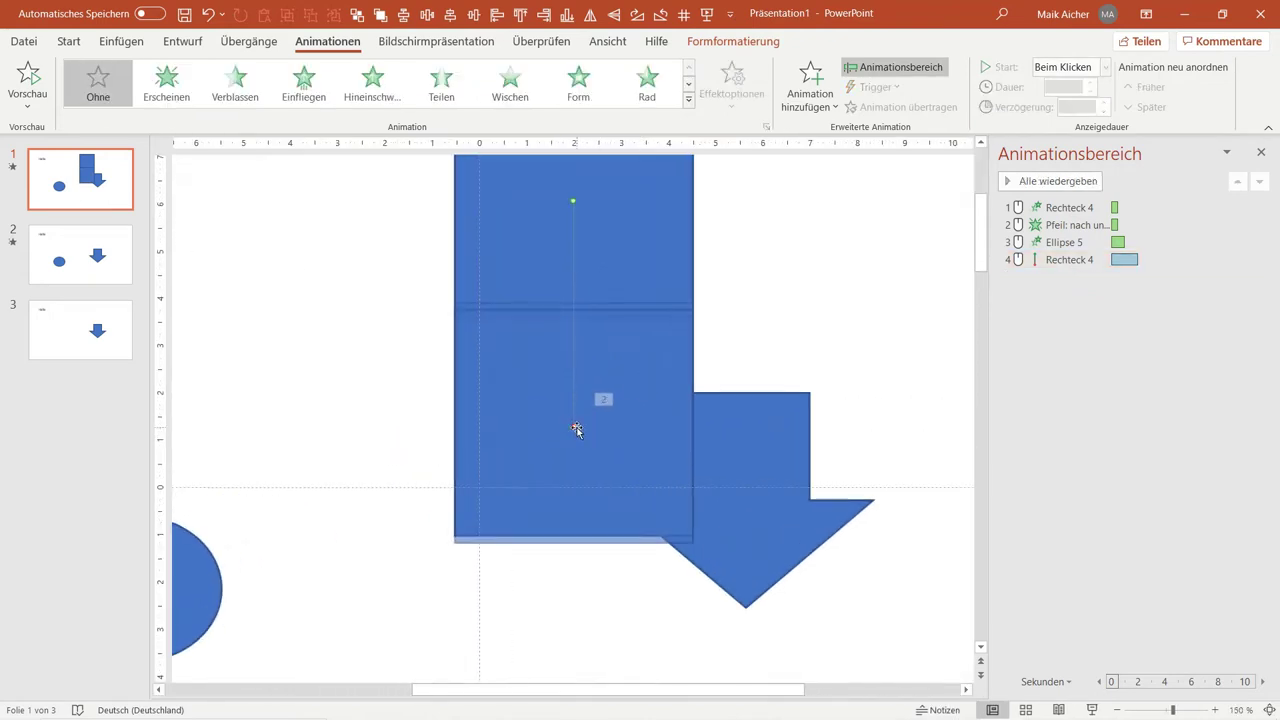
drag(574, 427, 573, 421)
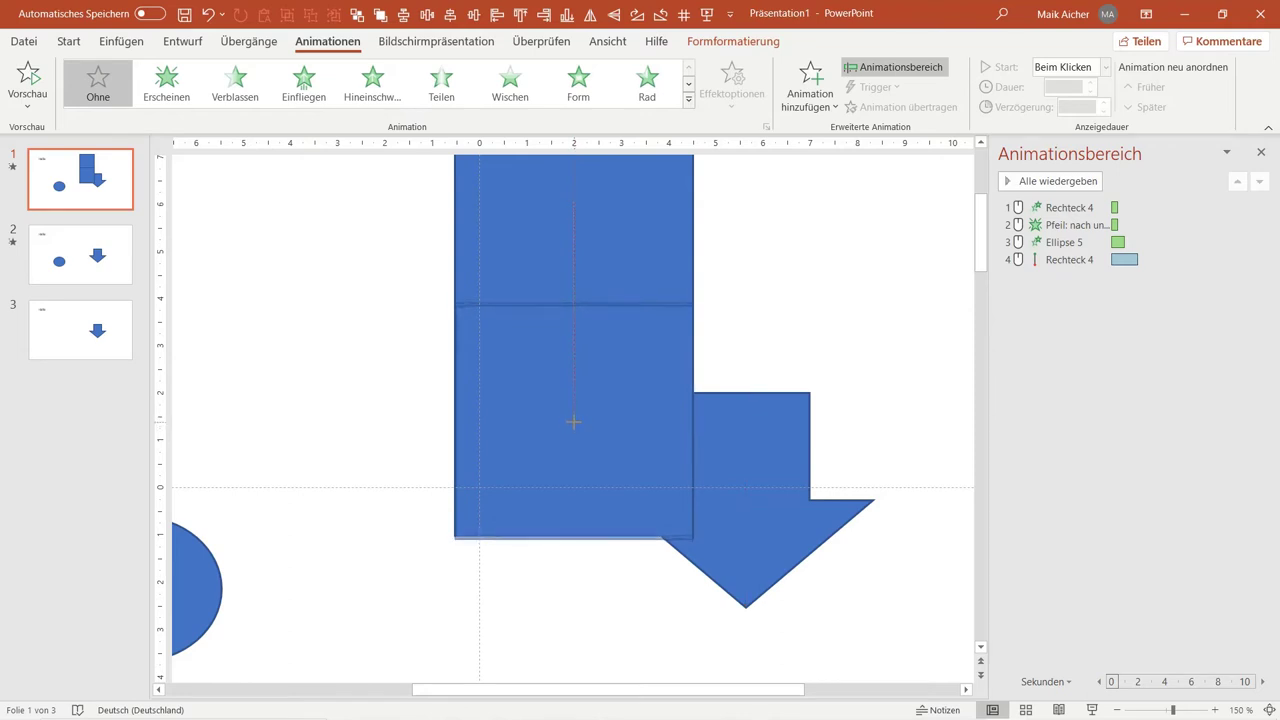
drag(573, 421, 573, 420)
ctrl+scroll(576, 423, up, 5)
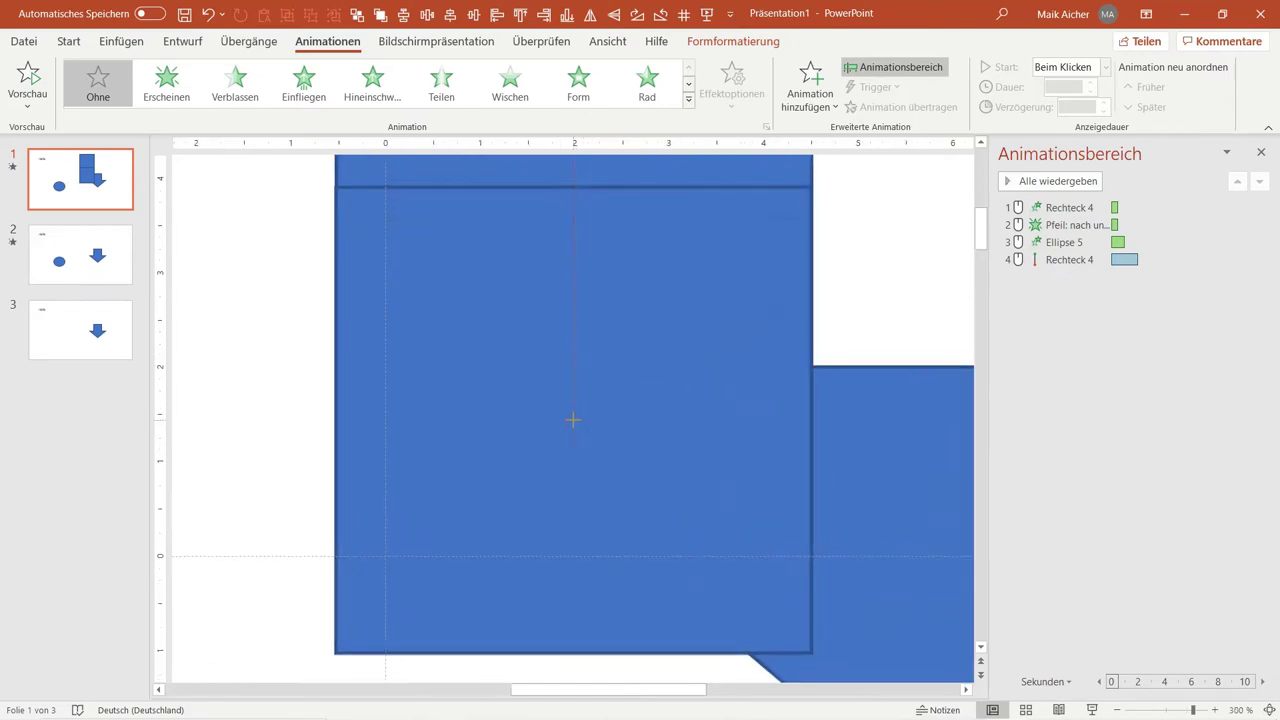
click(934, 277)
ctrl+scroll(866, 277, down, 3)
ctrl+scroll(851, 289, down, 3)
ctrl+scroll(826, 263, down, 2)
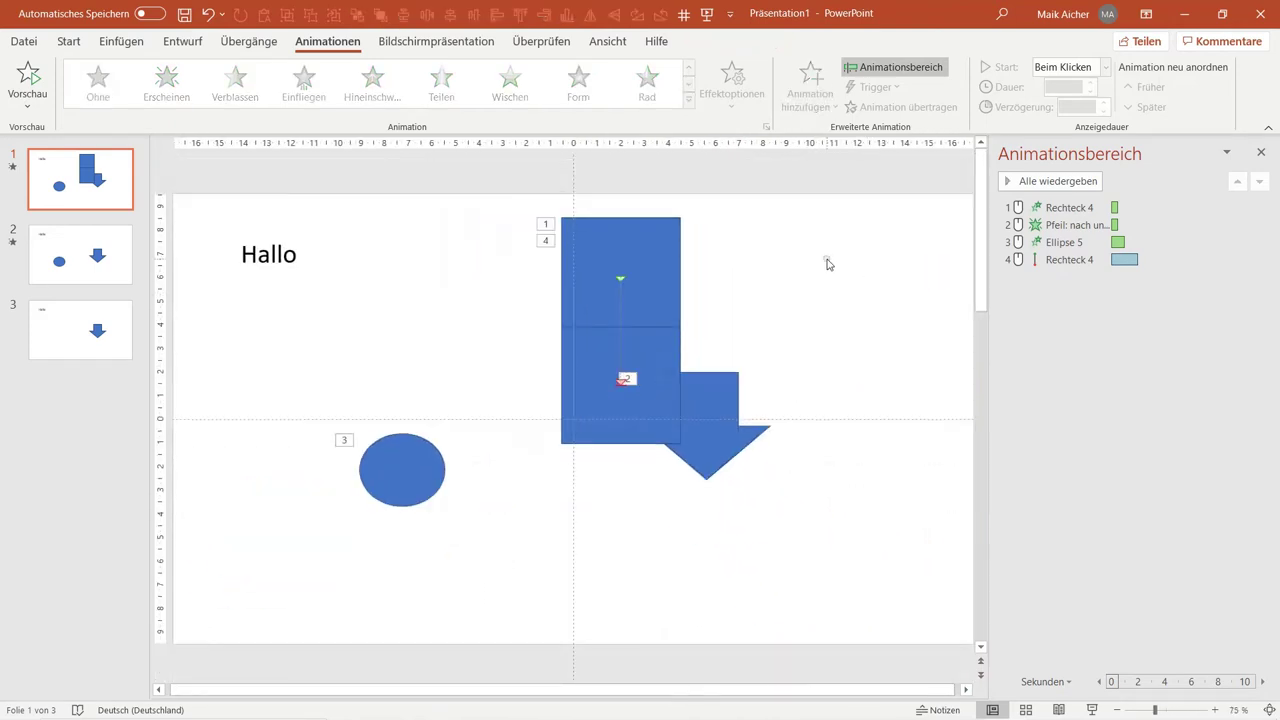
click(1093, 709)
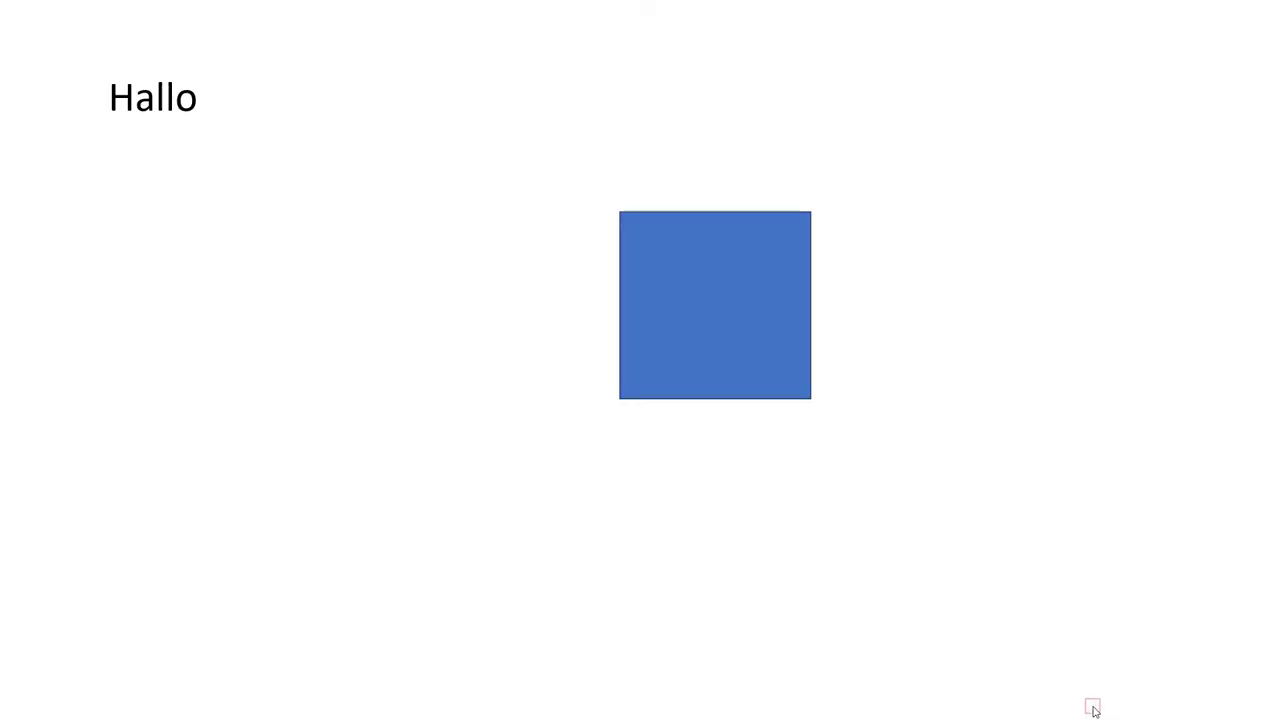
click(1093, 709)
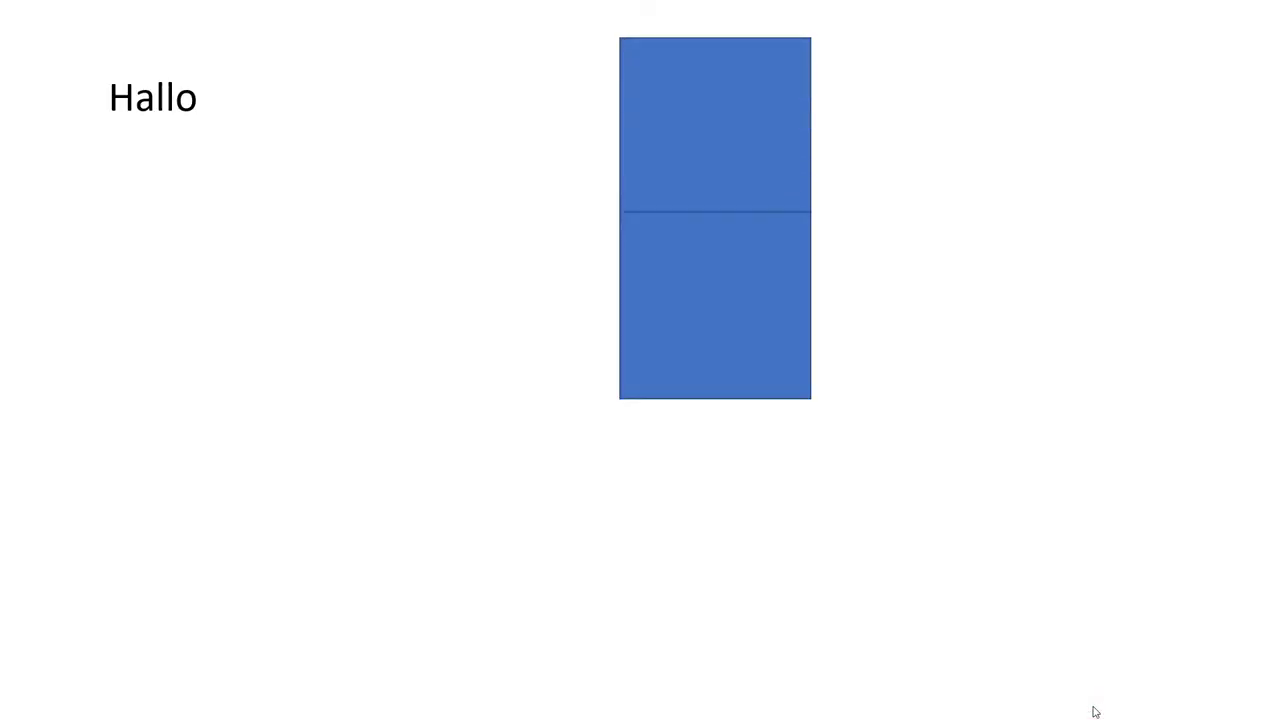
click(1094, 709)
click(1094, 709)
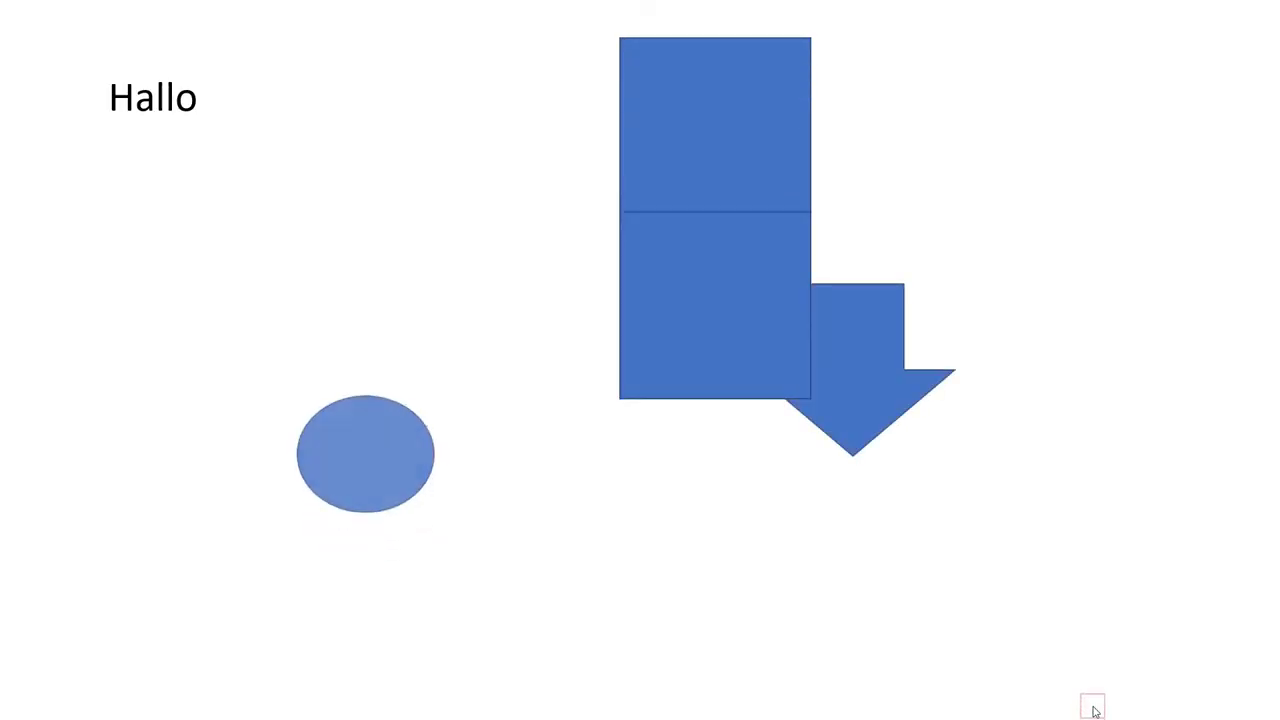
click(1094, 710)
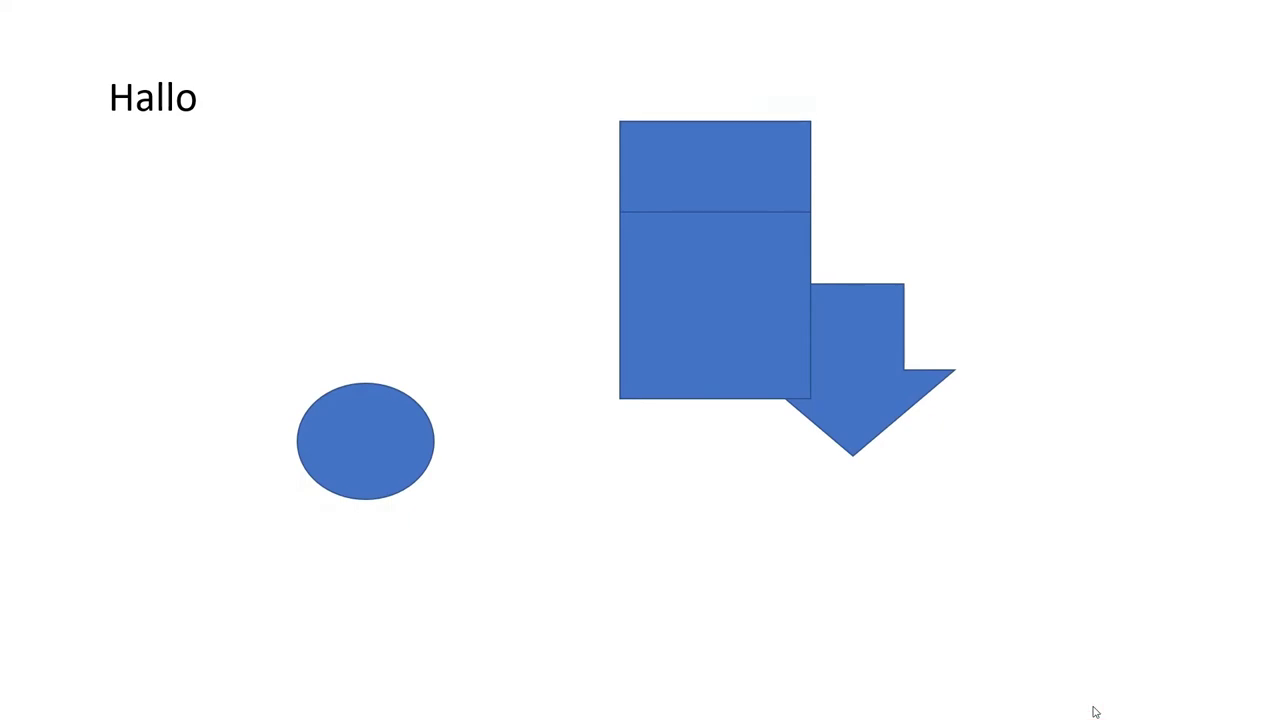
click(1094, 710)
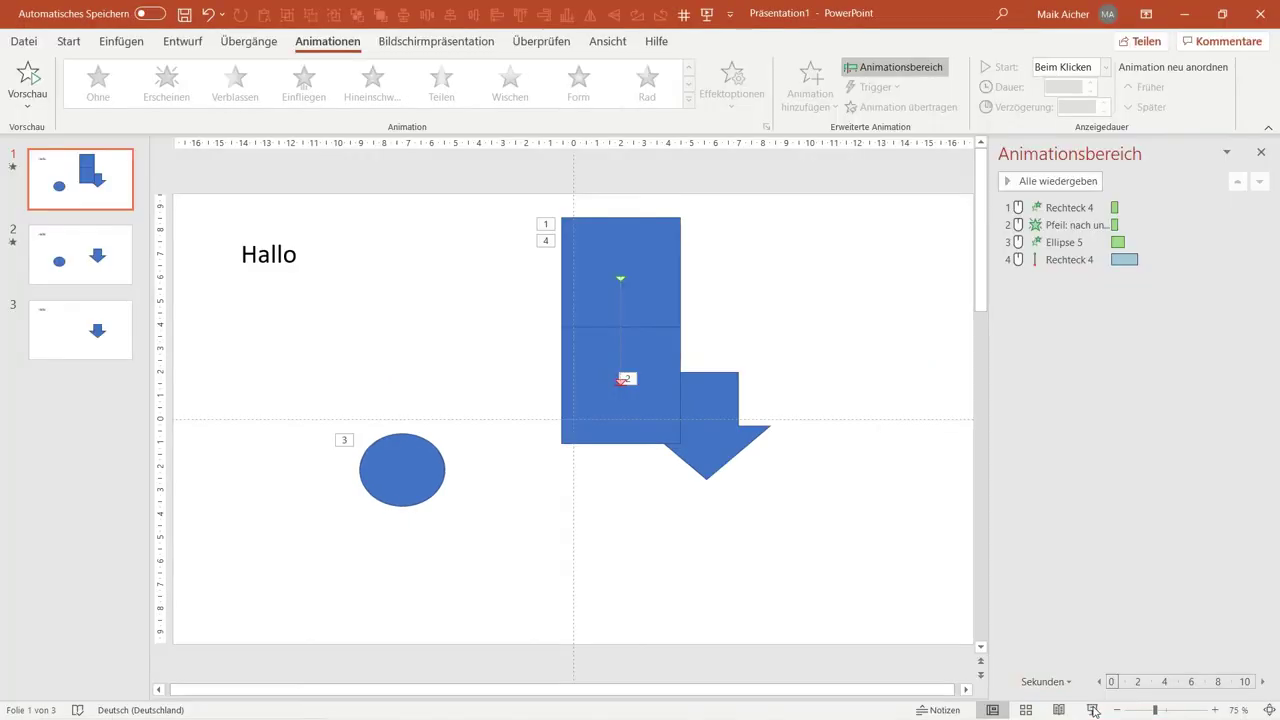
click(607, 350)
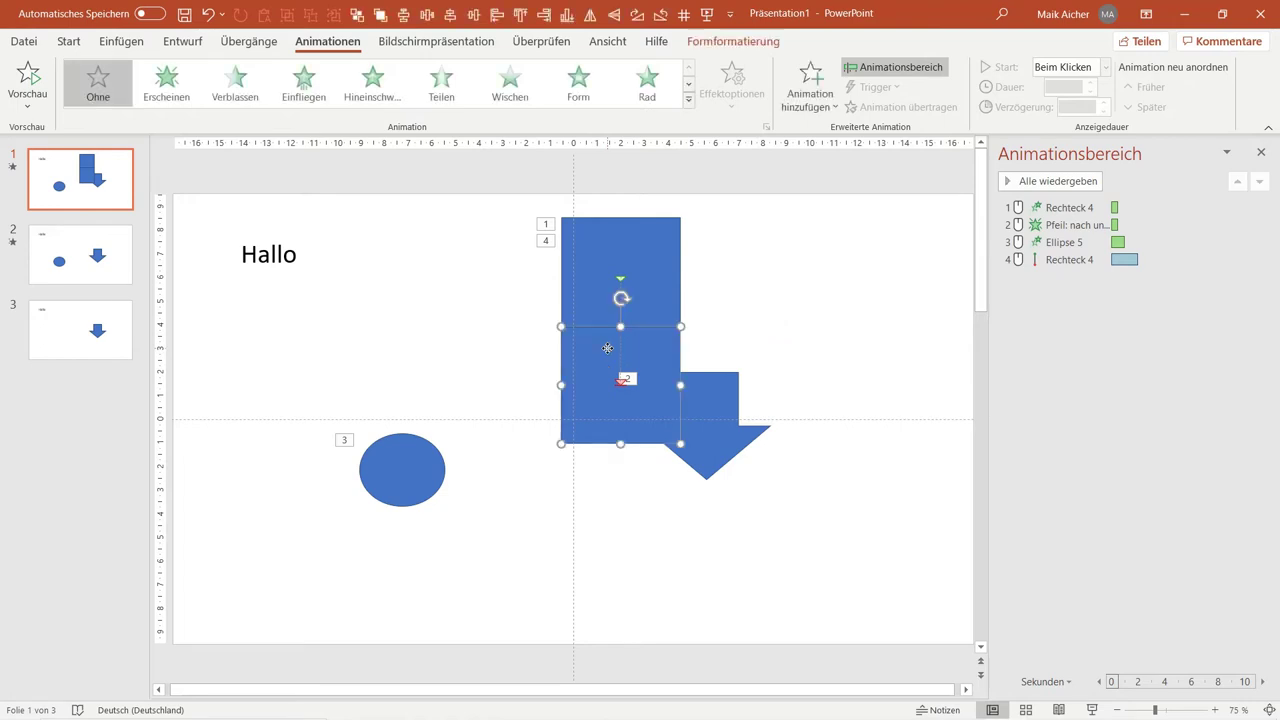
click(748, 314)
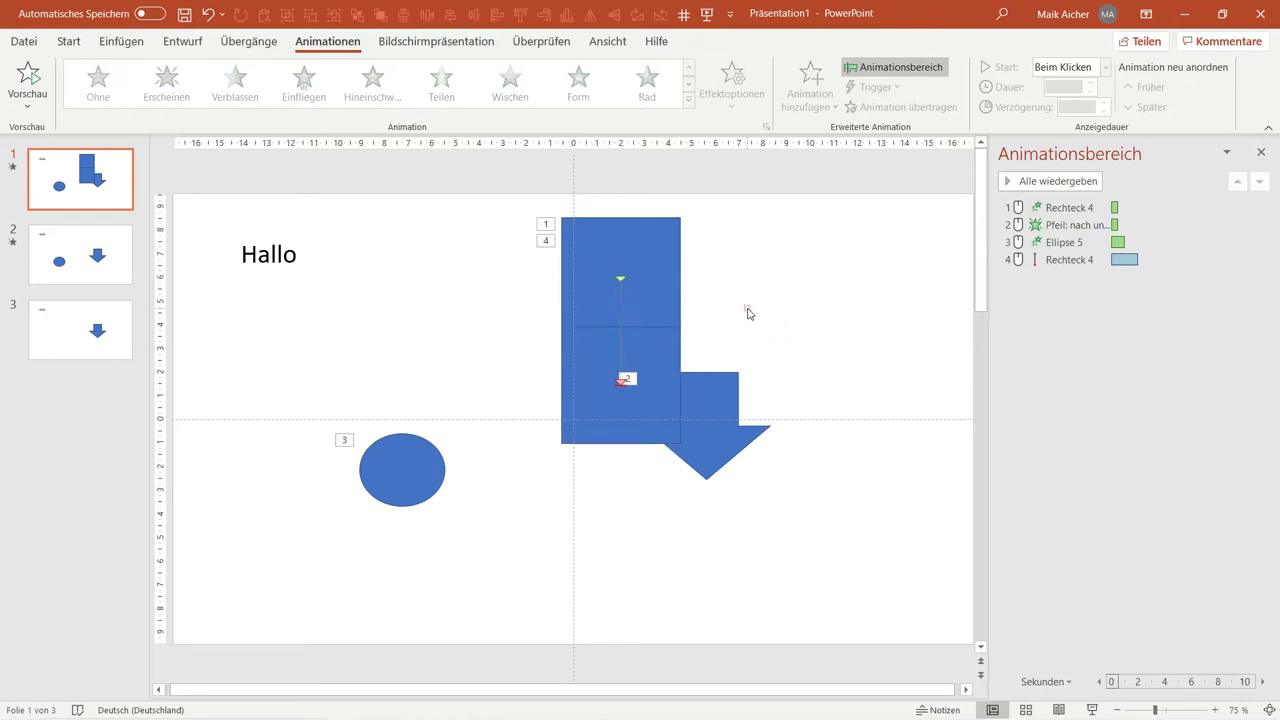
click(594, 348)
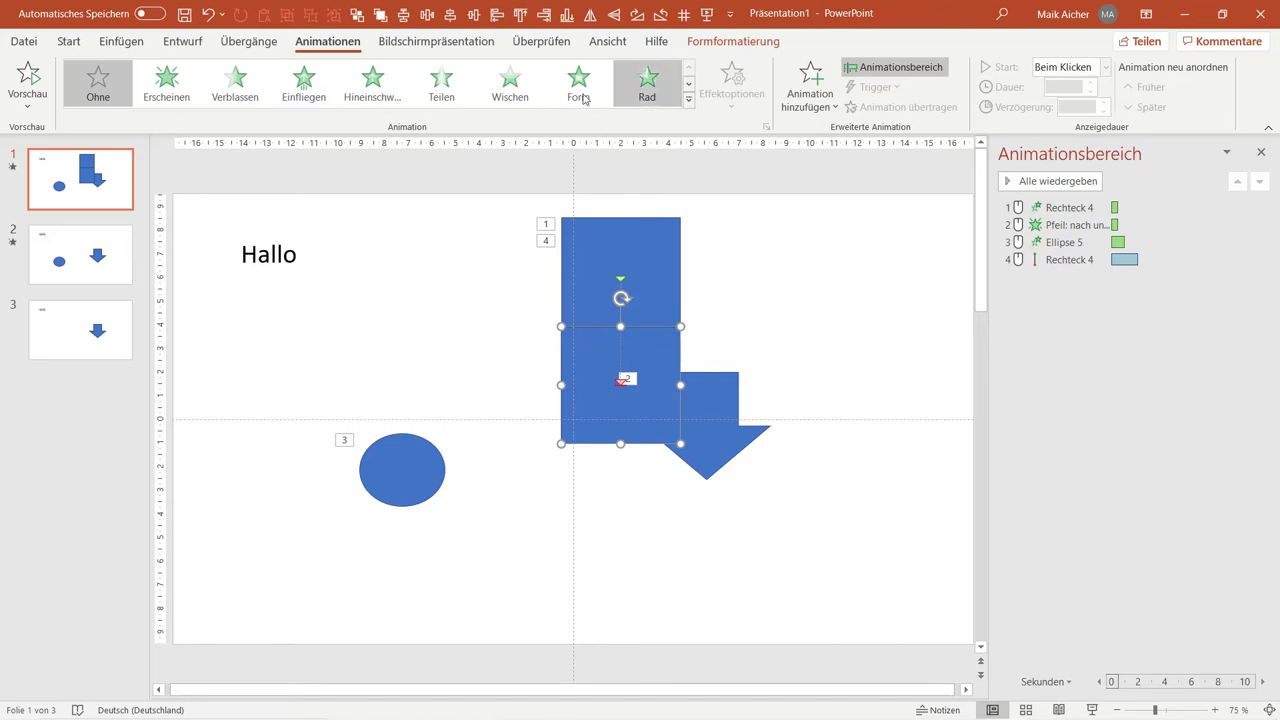
Step: Give the lower square an appear entrance and the upper rectangle the Verschwinden exit effect
click(166, 80)
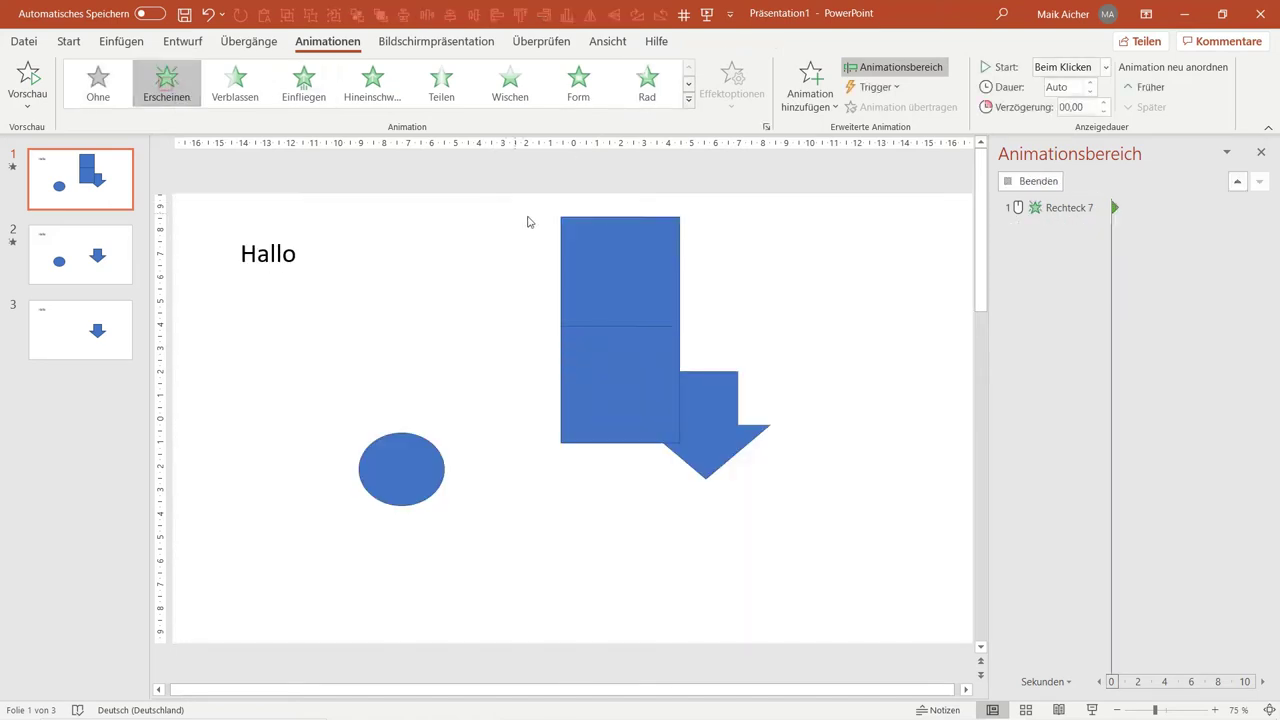
click(608, 236)
click(810, 100)
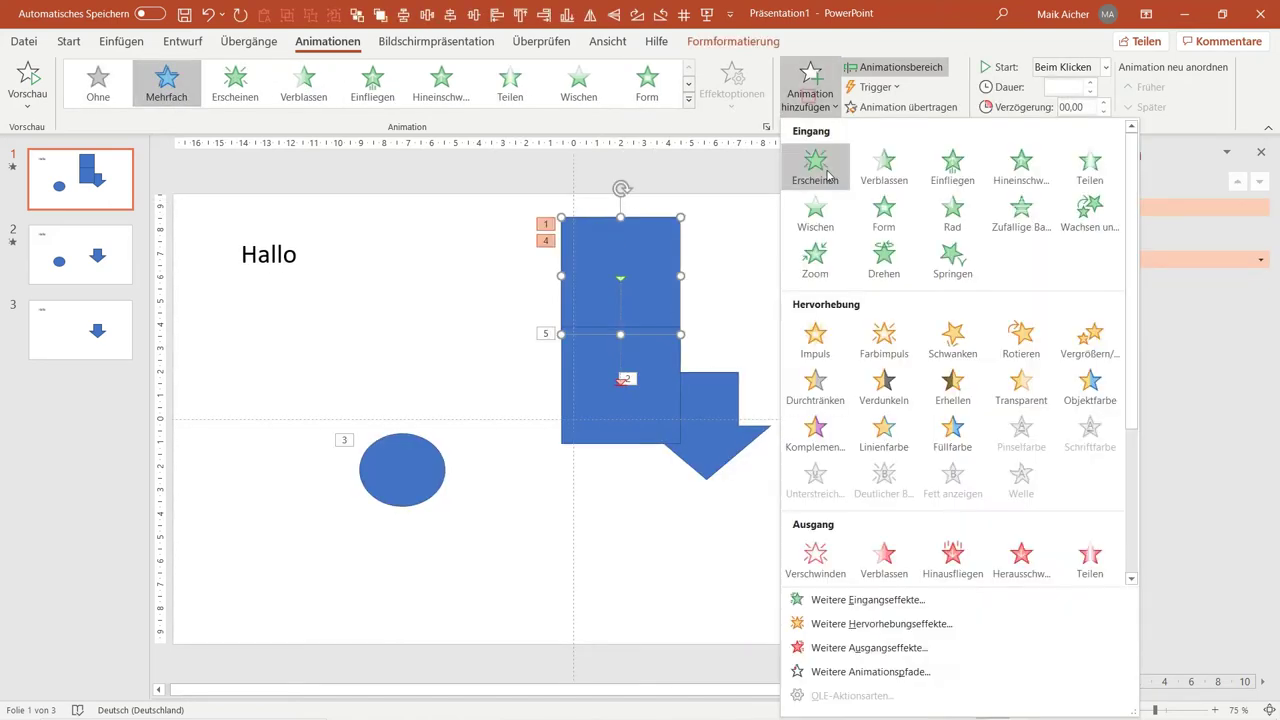
click(816, 548)
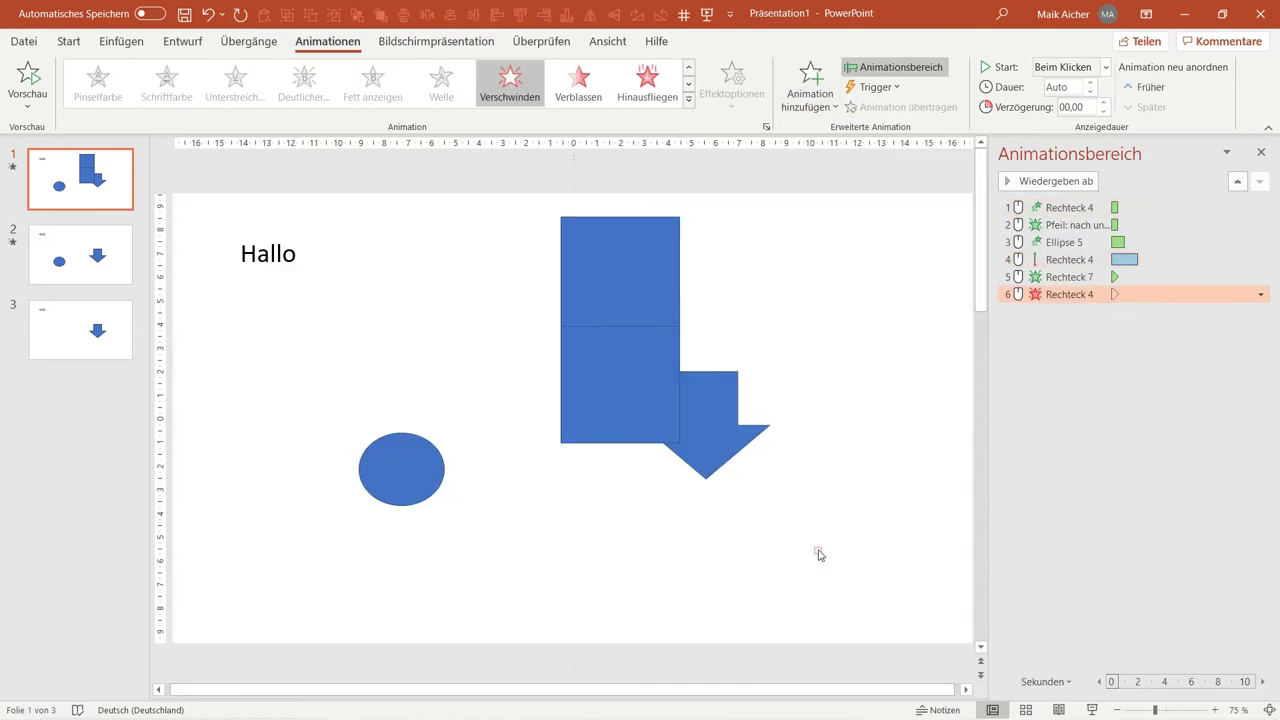
Step: Set the Rechteck 7 and Rechteck 4 animations to start Nach Vorheriger
click(1048, 278)
shift+click(1046, 292)
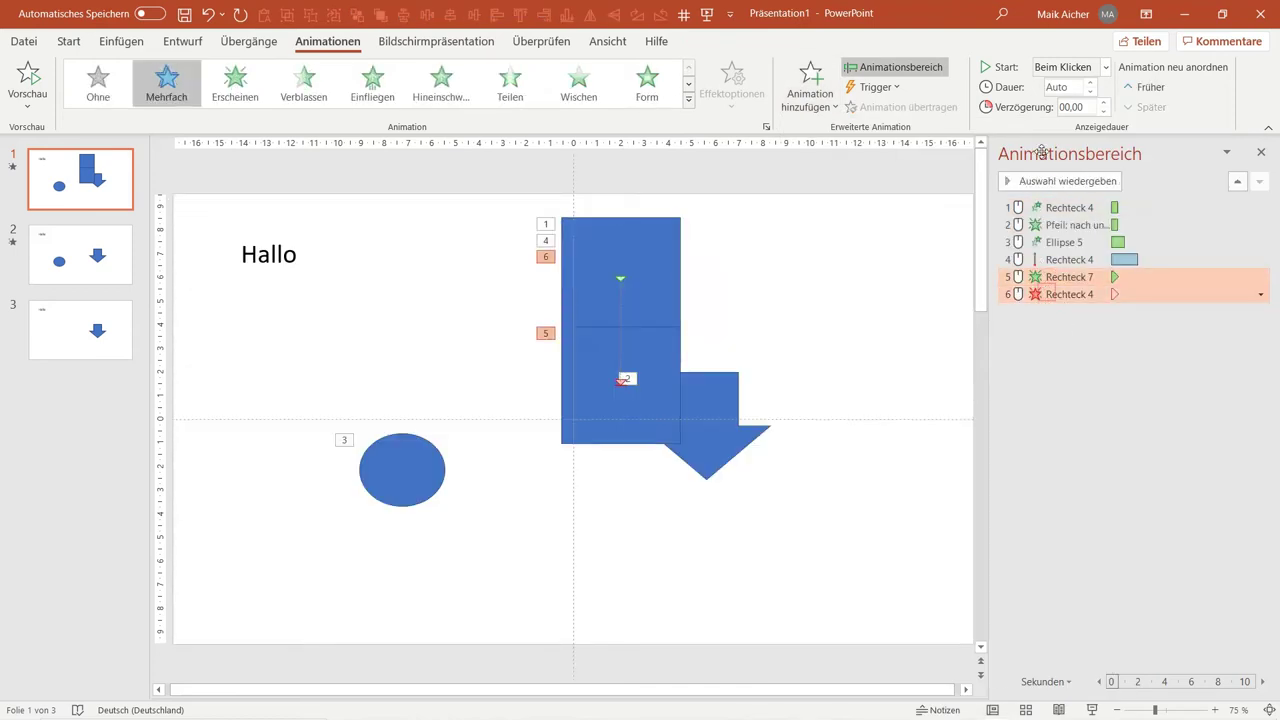
click(1060, 67)
click(1070, 126)
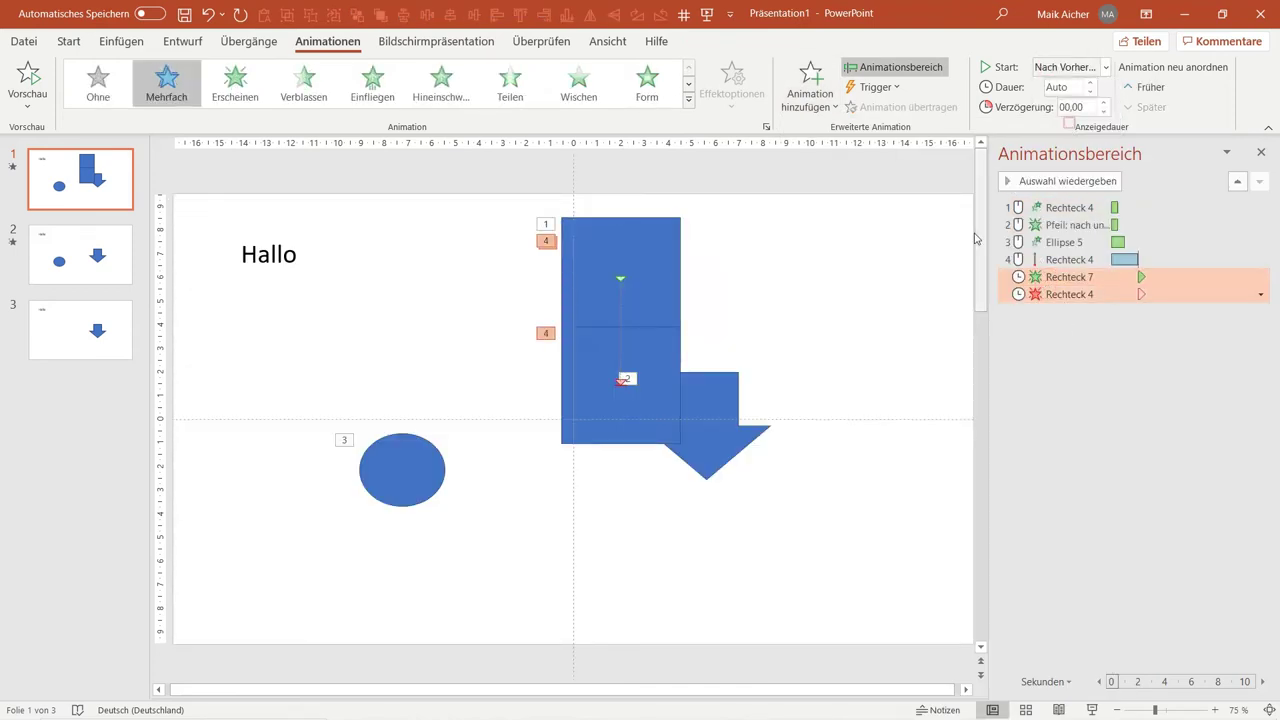
click(876, 296)
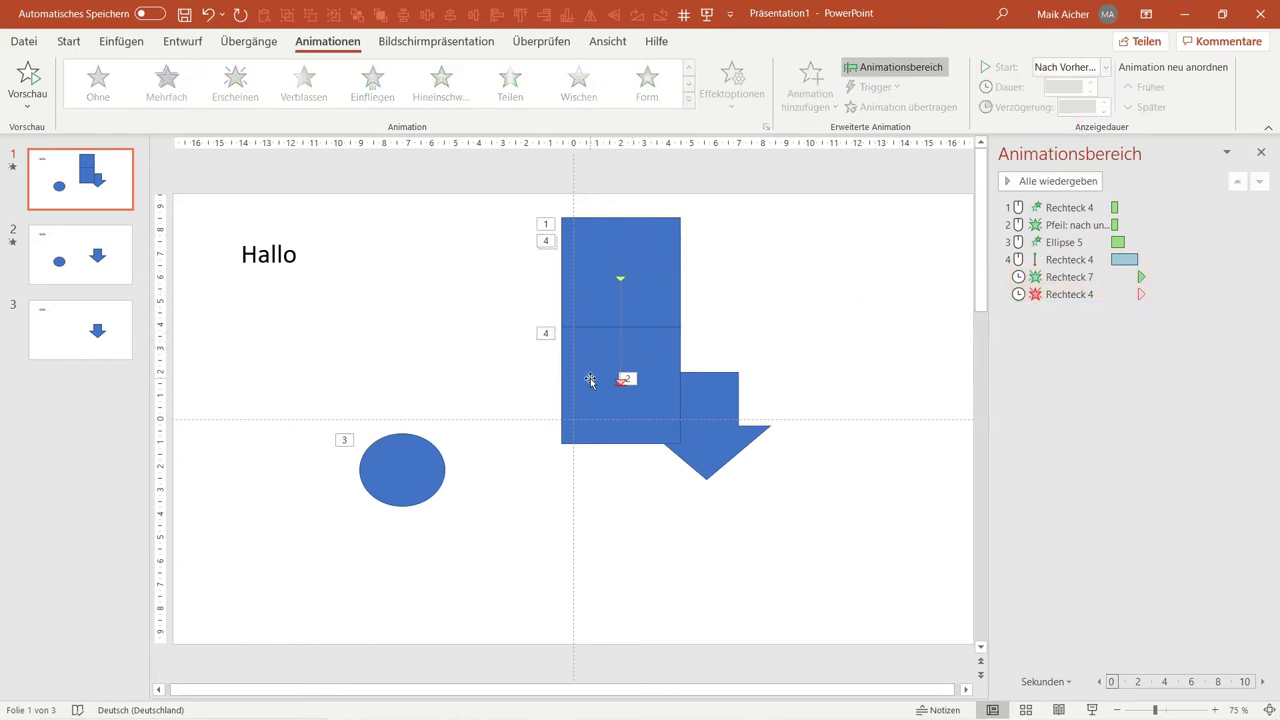
click(1092, 709)
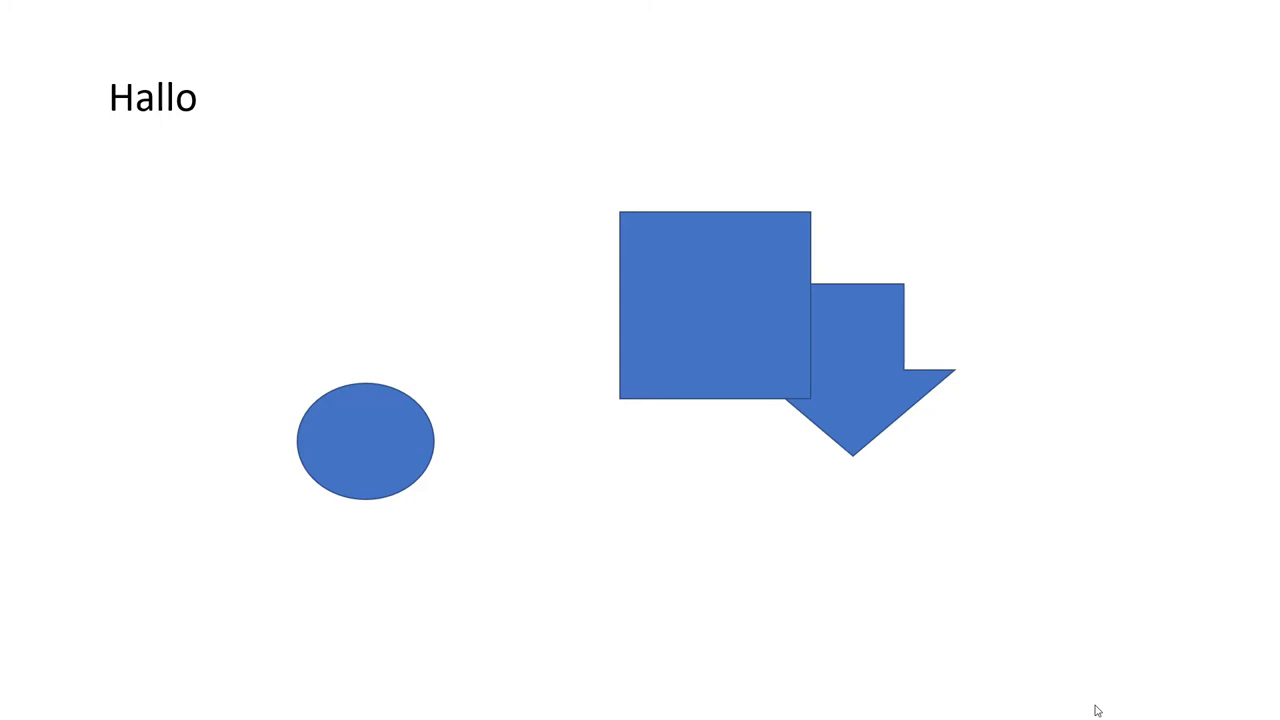
key(Escape)
click(716, 422)
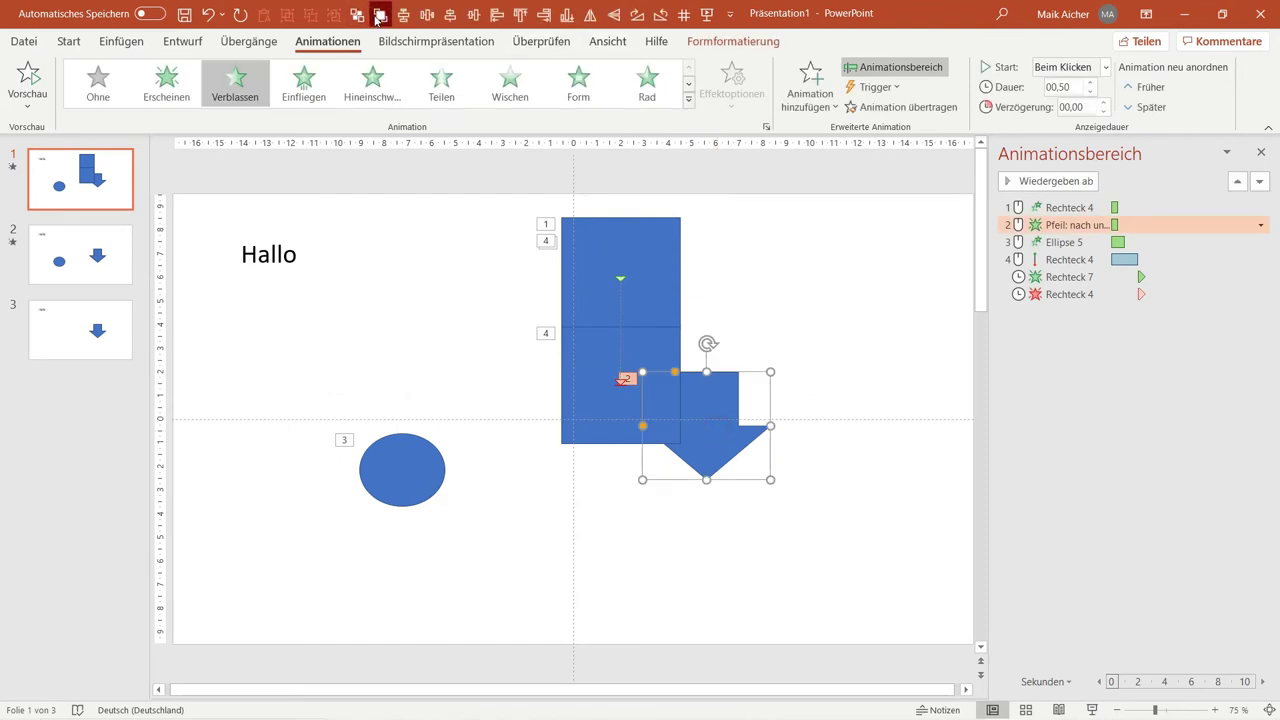
Step: Paste a copy of the lower square onto slide 2 in the same position
click(713, 259)
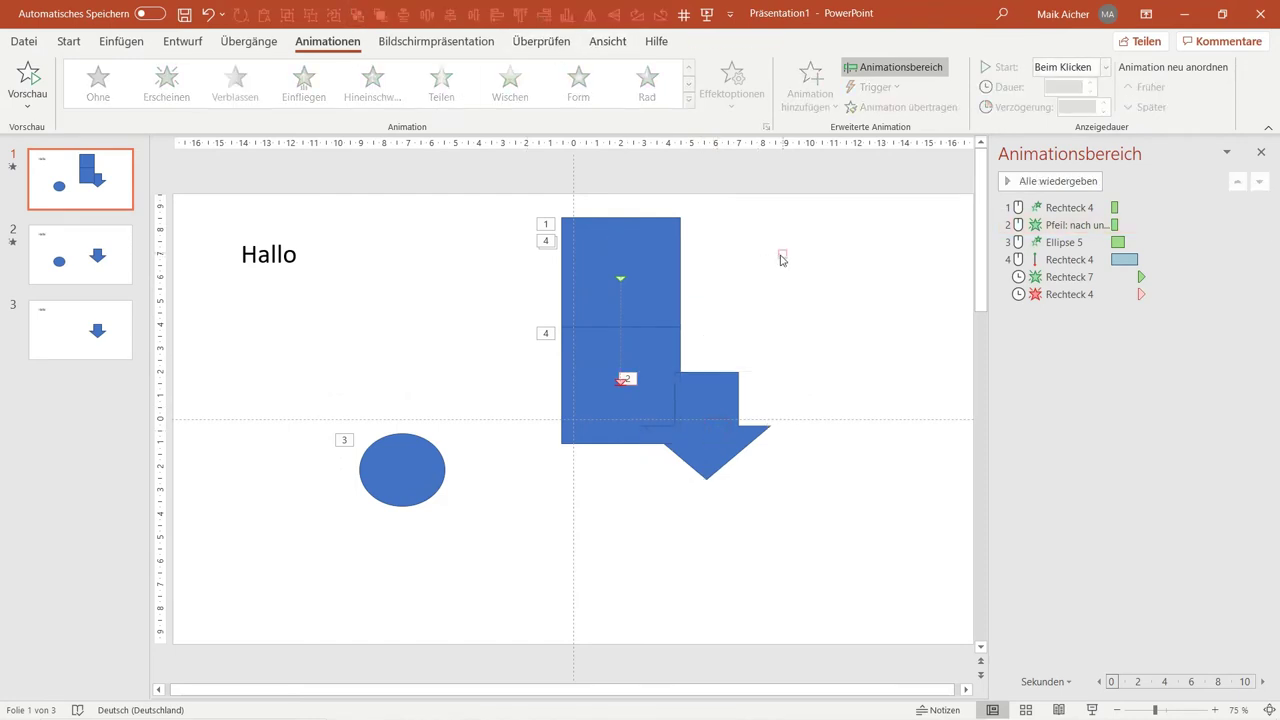
click(576, 361)
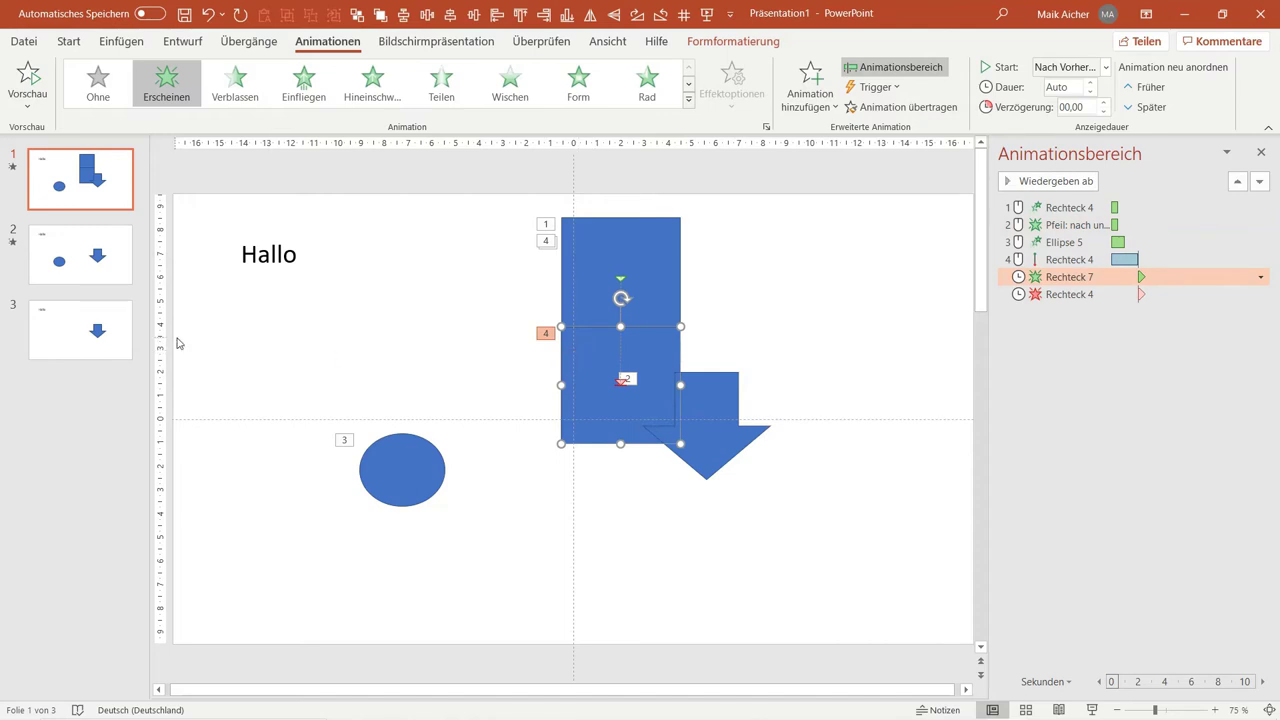
click(82, 262)
key(ctrl+v)
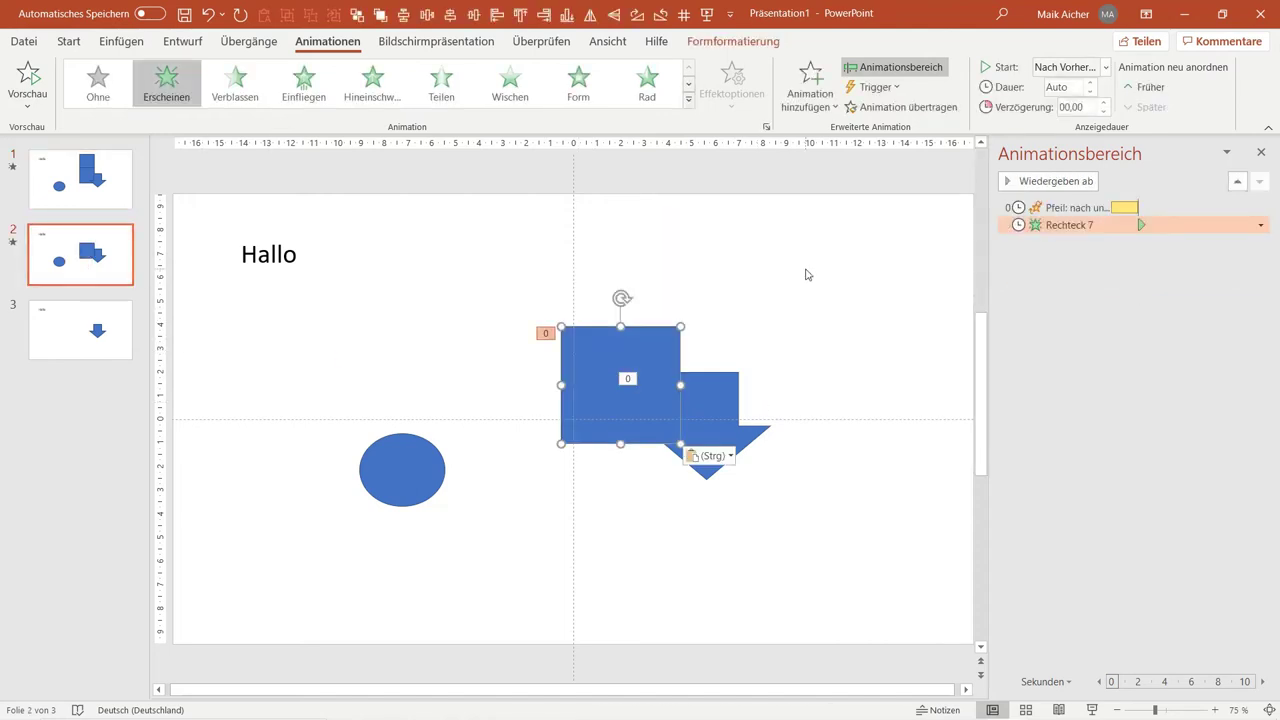
Step: Delete the pasted square's entrance animation on slide 2
click(1033, 226)
key(Delete)
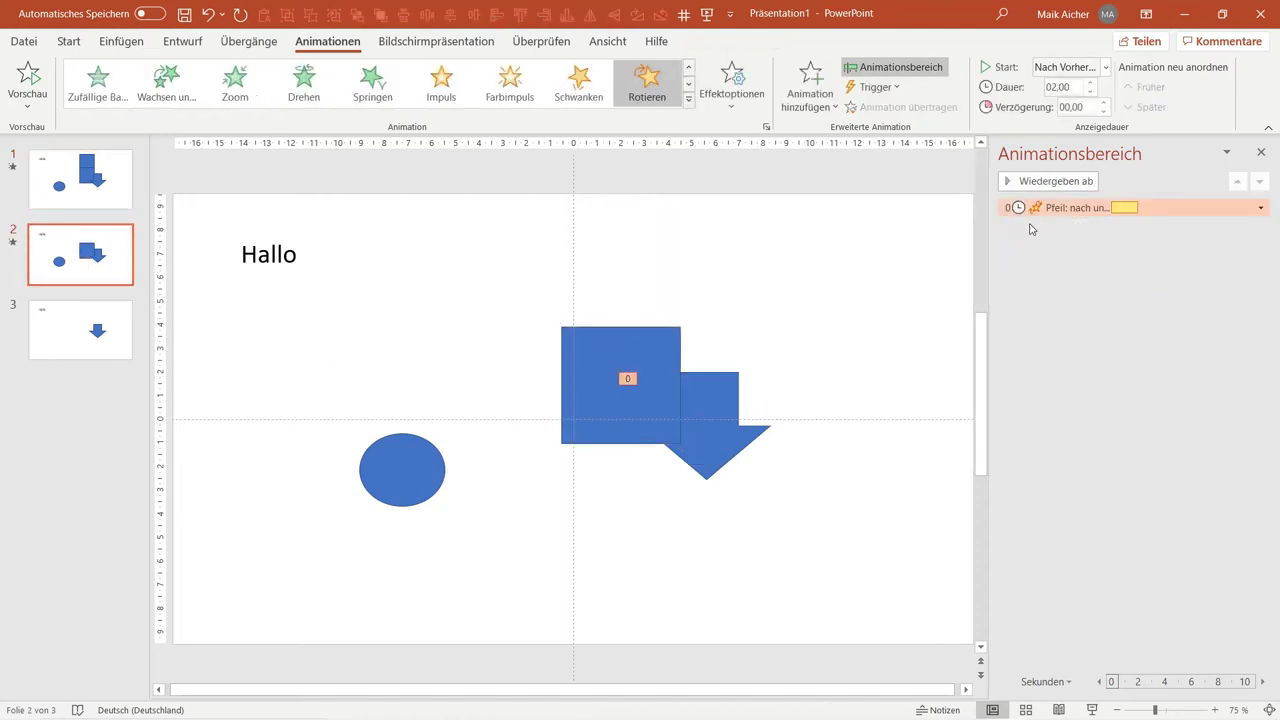
click(812, 322)
click(675, 373)
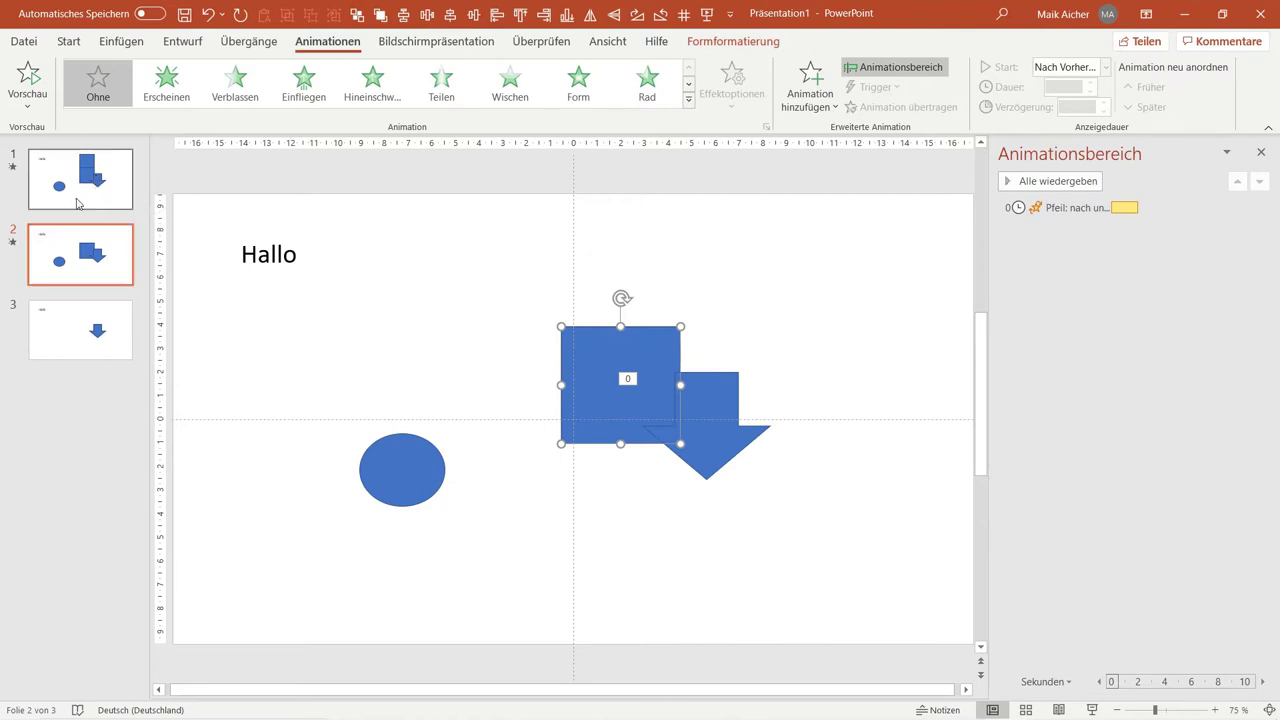
click(77, 203)
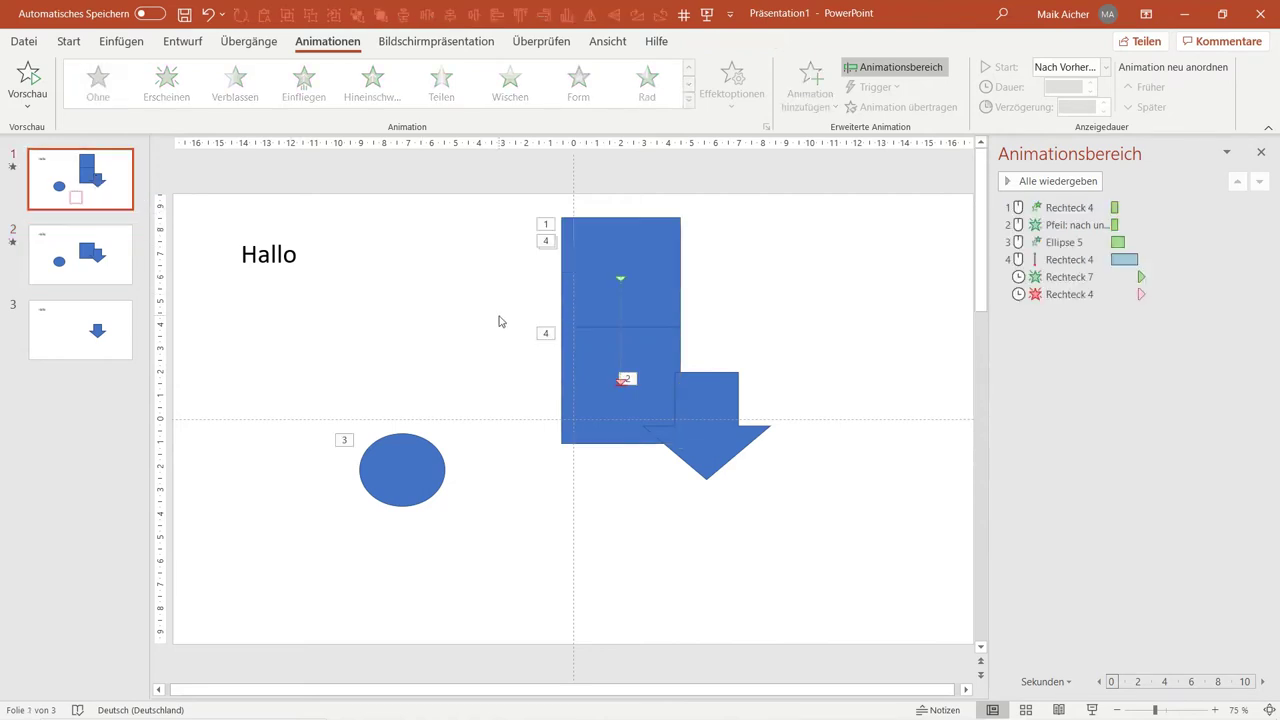
Step: Run the slideshow through the square entrance, arrow fade, circle, square move and arrow spin
click(592, 357)
scroll(592, 357, down, 1)
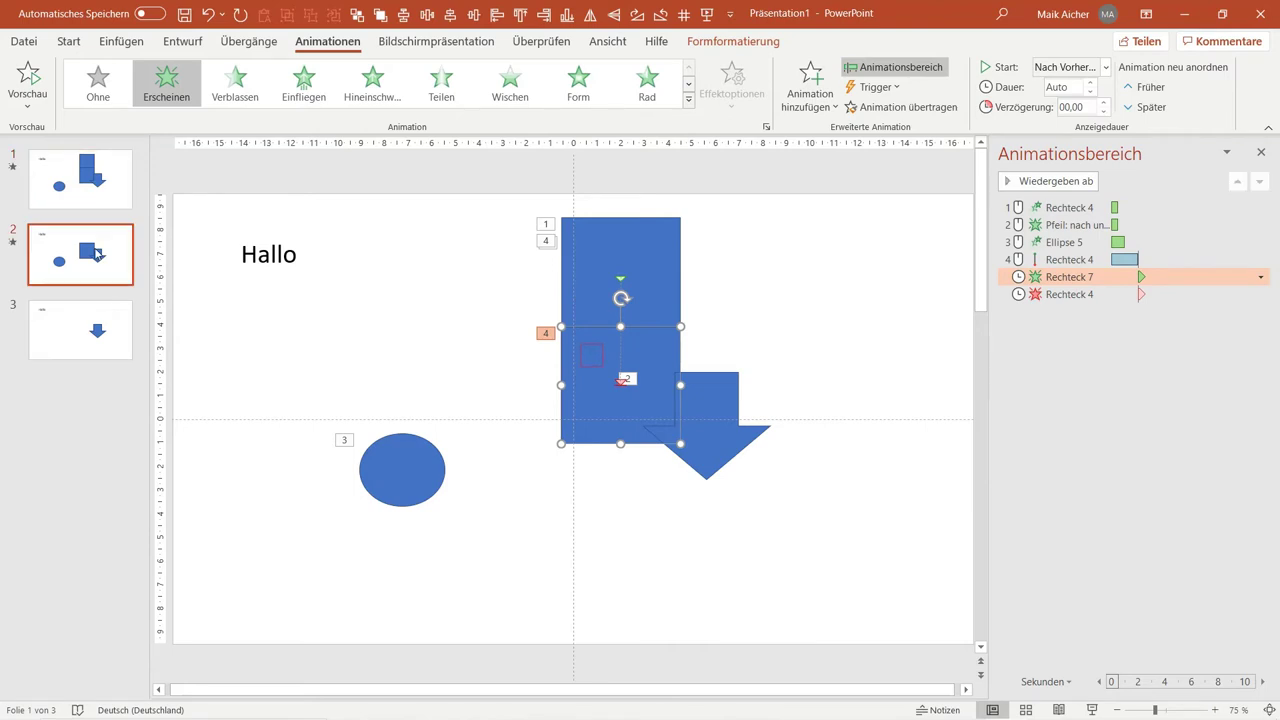
click(598, 343)
scroll(598, 343, up, 1)
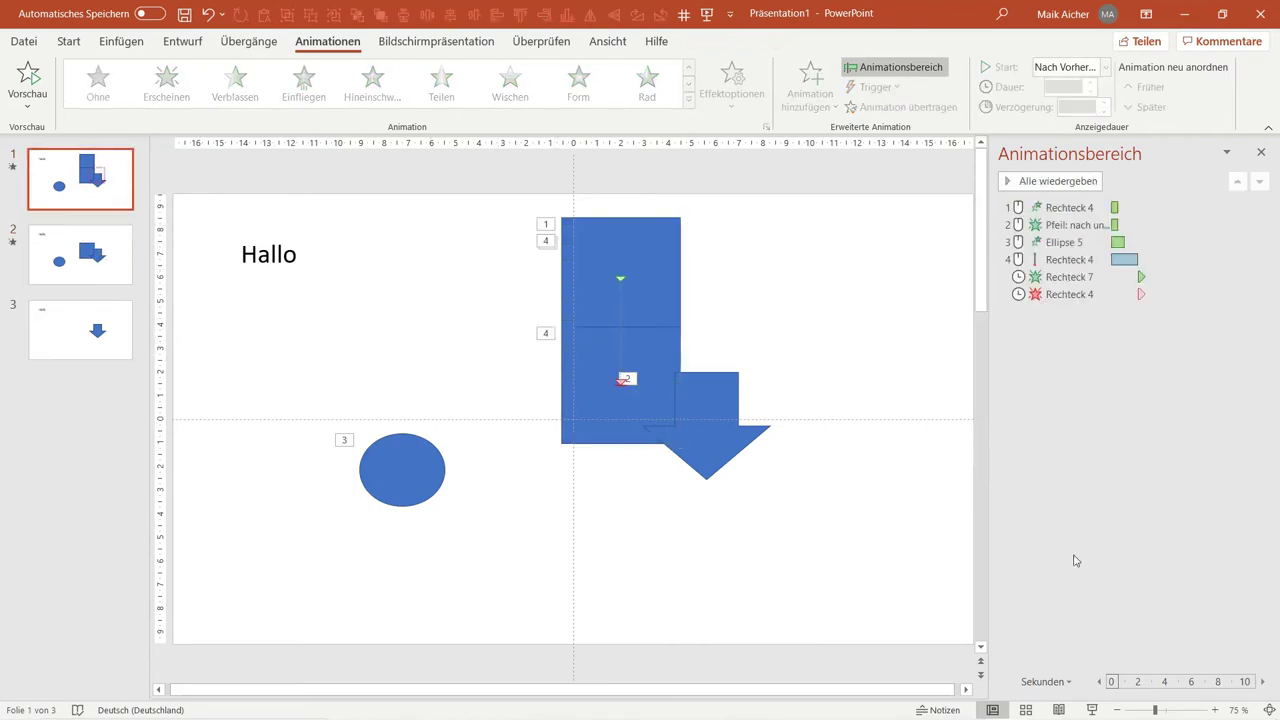
click(1092, 710)
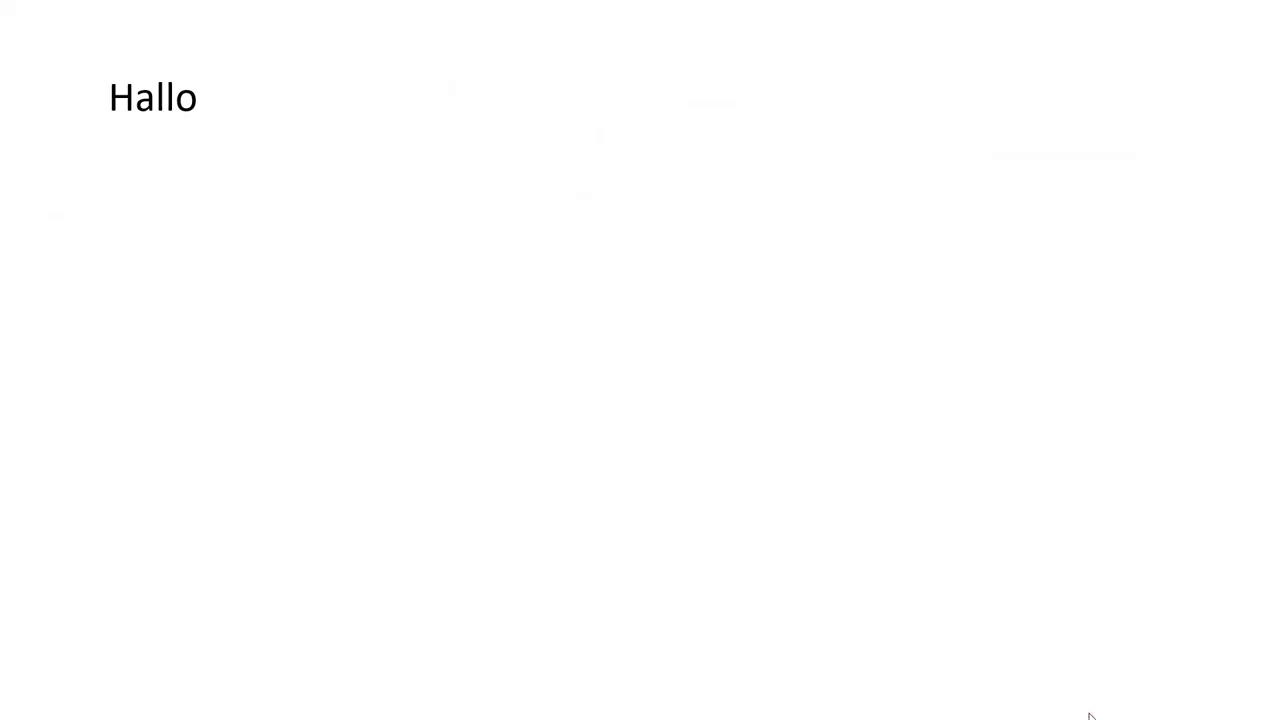
click(1091, 716)
click(1091, 716)
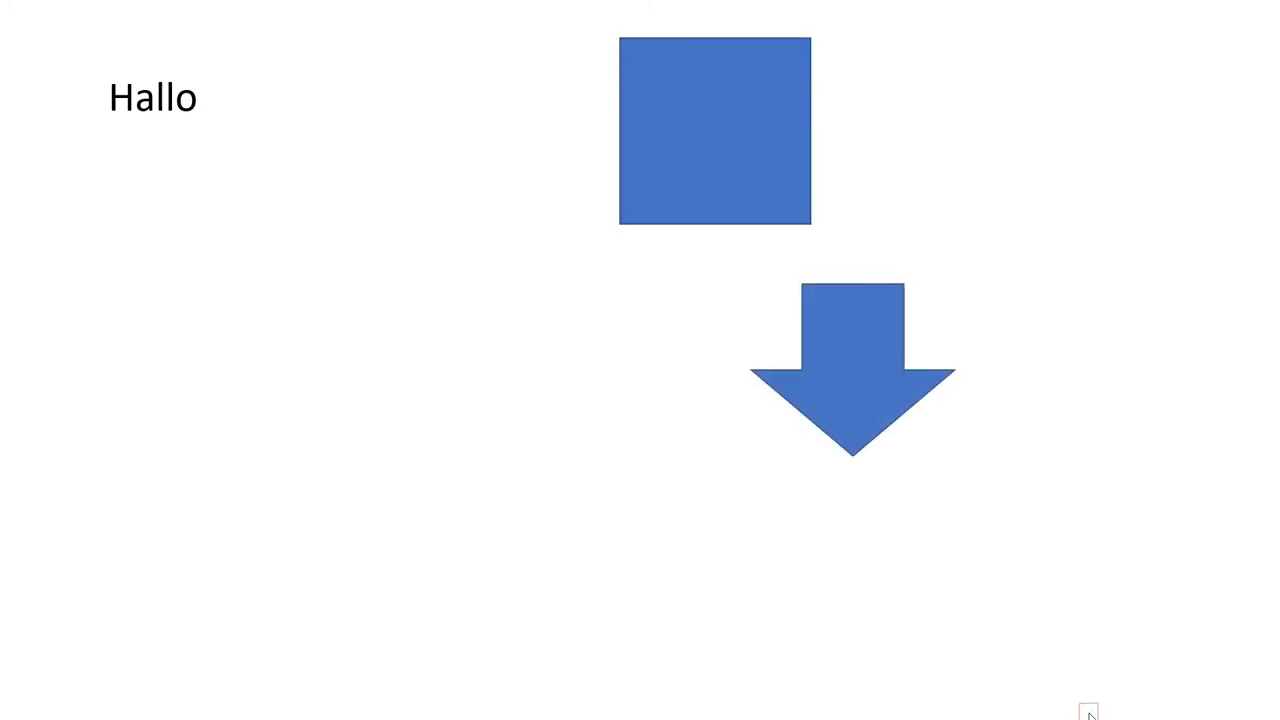
click(1090, 714)
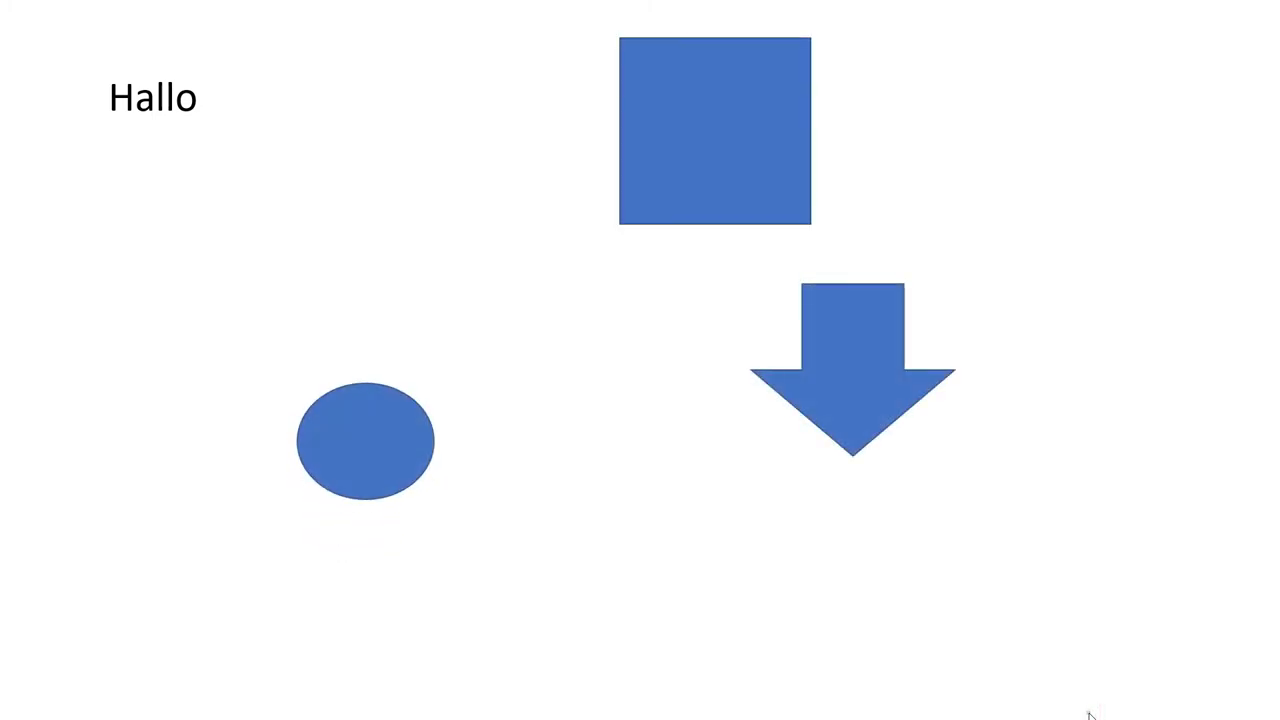
click(1090, 714)
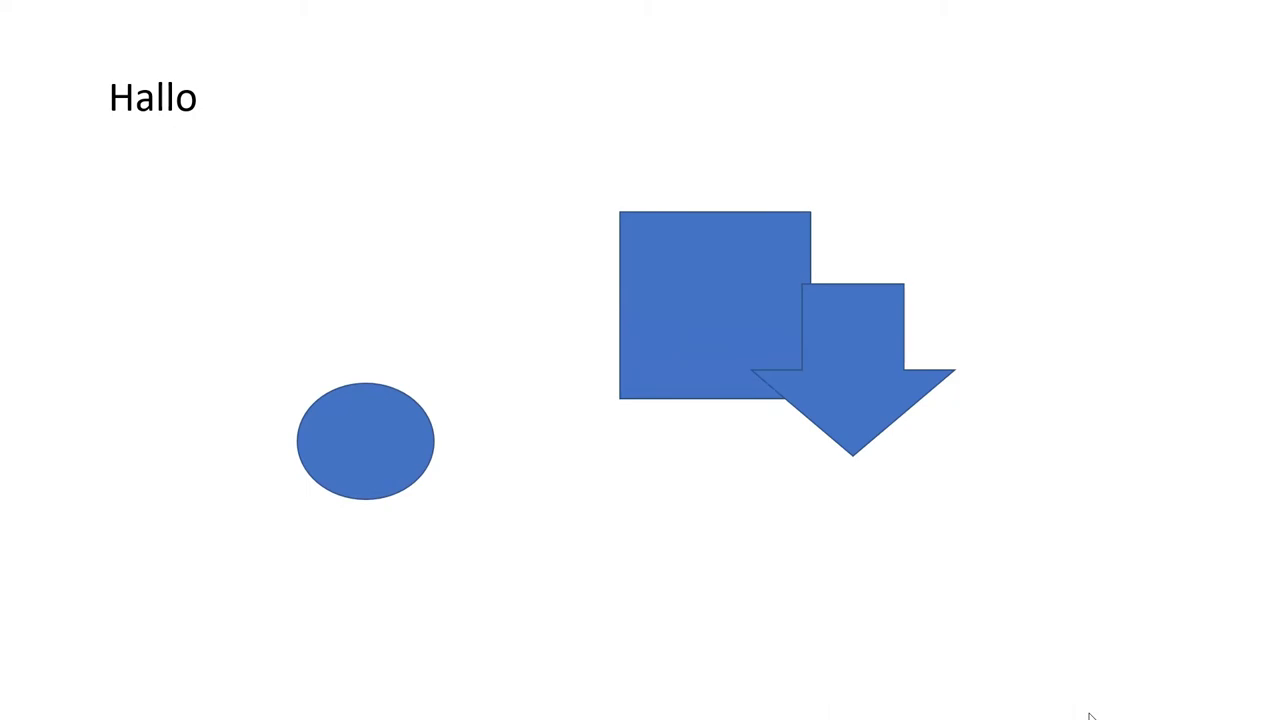
click(1090, 714)
key(Escape)
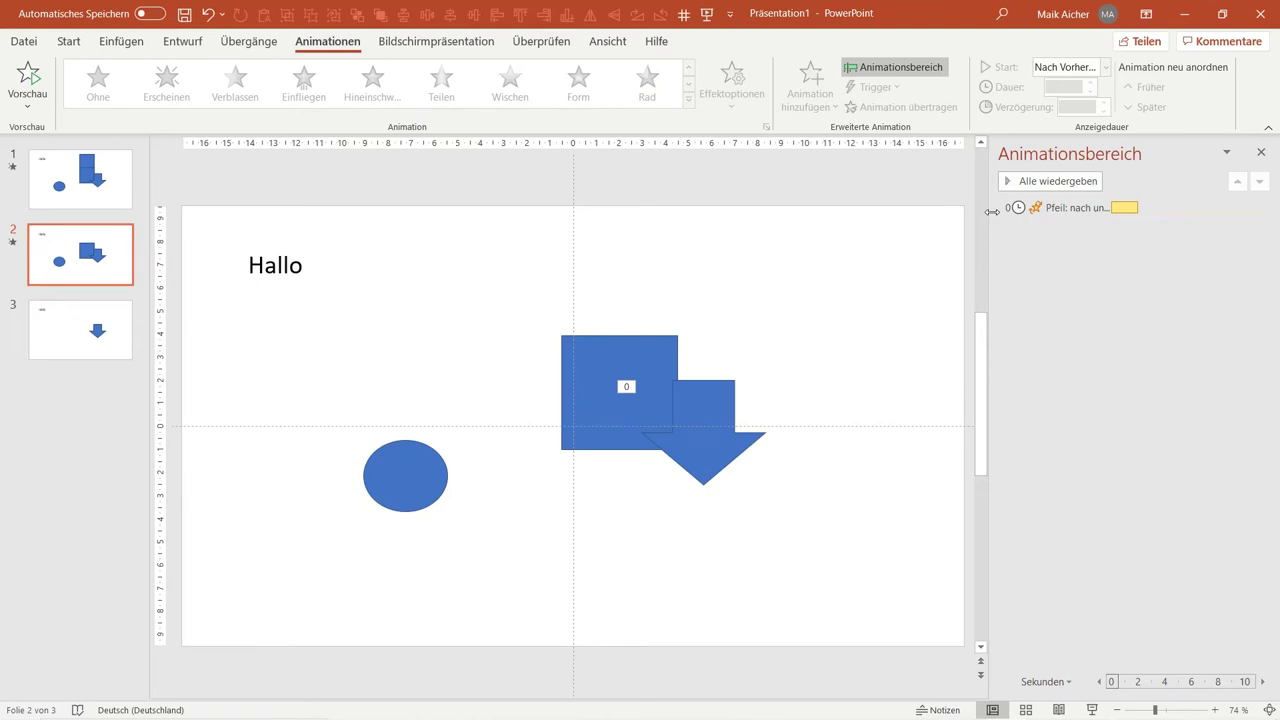
Step: Narrow the animation pane, empty slide 1 of all objects, and delete slides 2 and 3
drag(993, 211, 1108, 211)
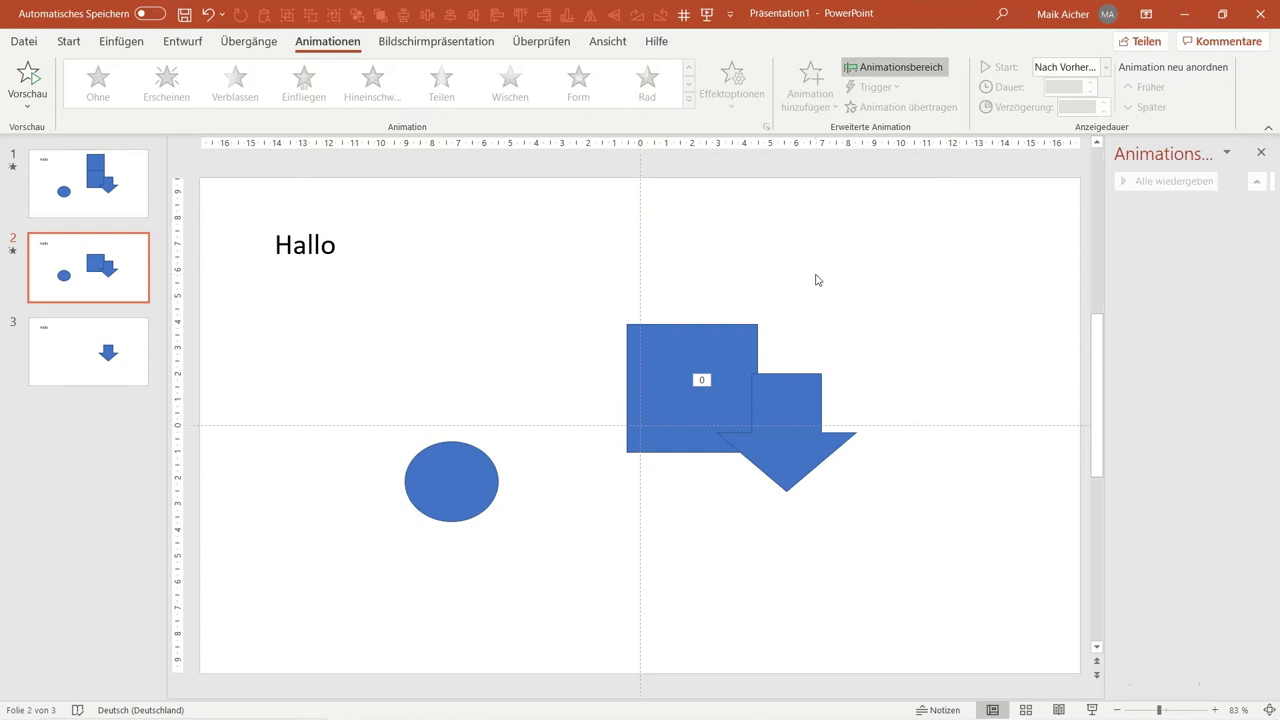
key(Page_Down)
click(93, 193)
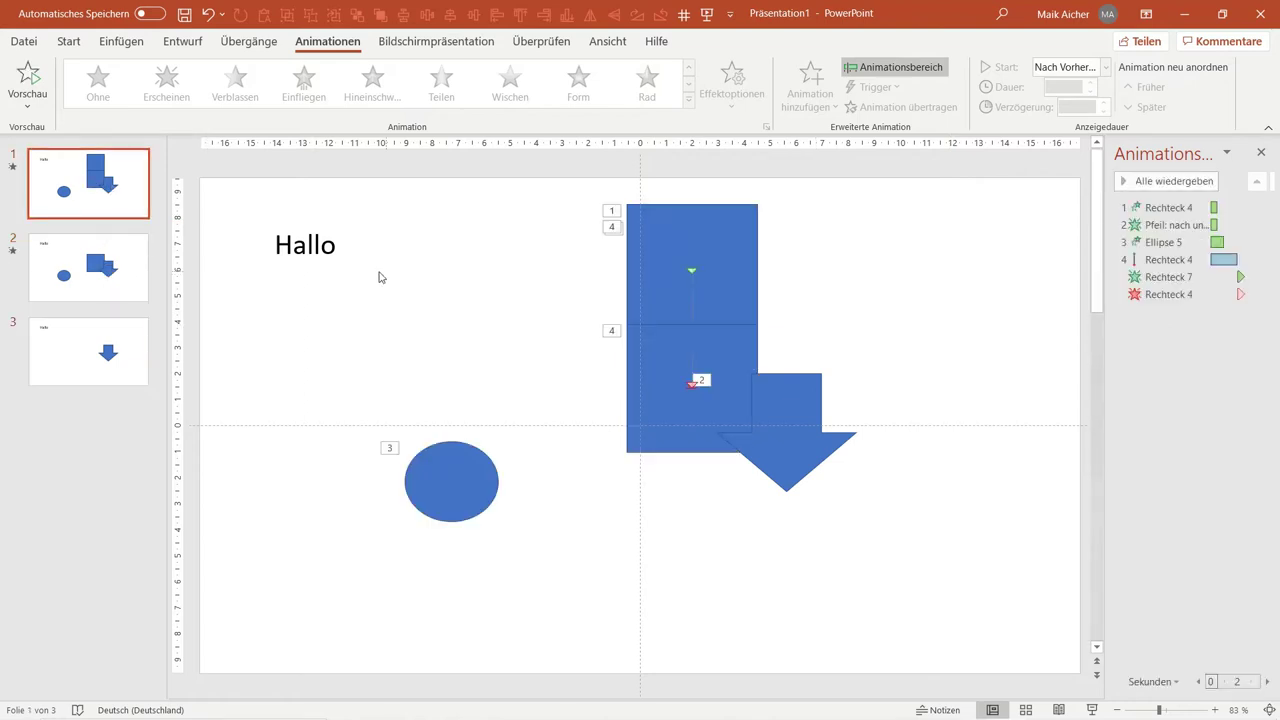
key(ctrl+a)
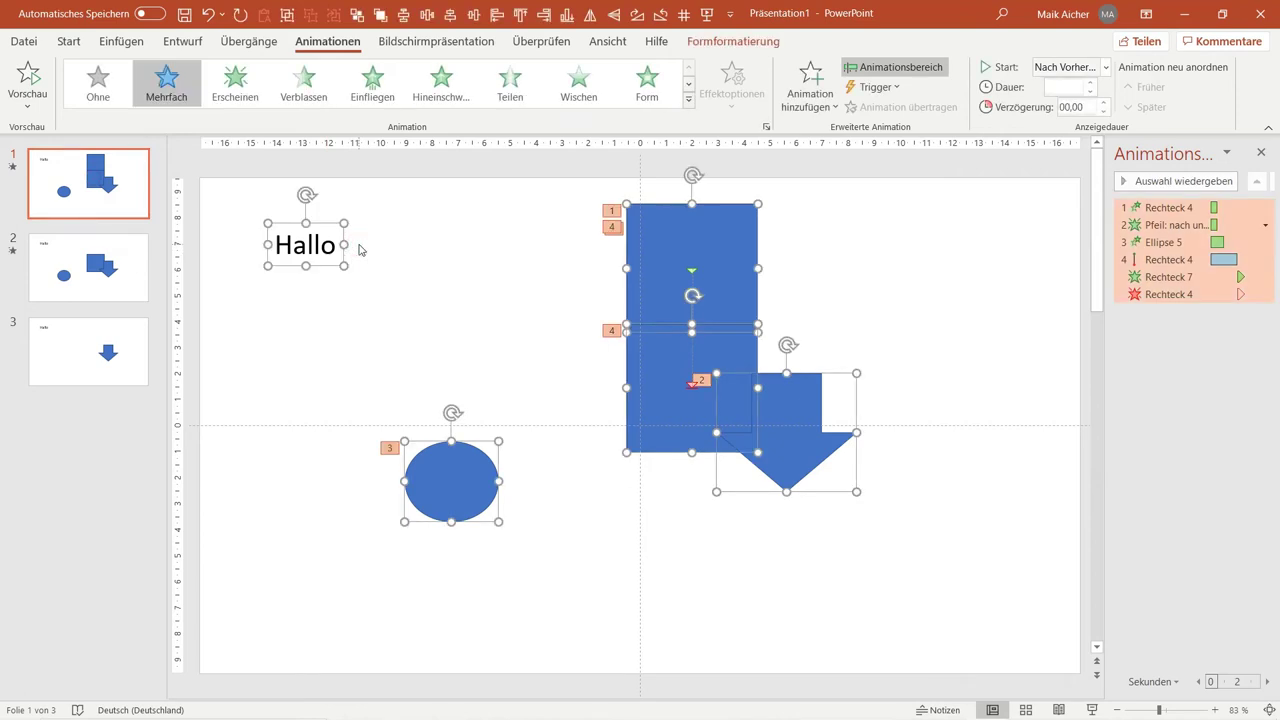
key(Delete)
click(109, 294)
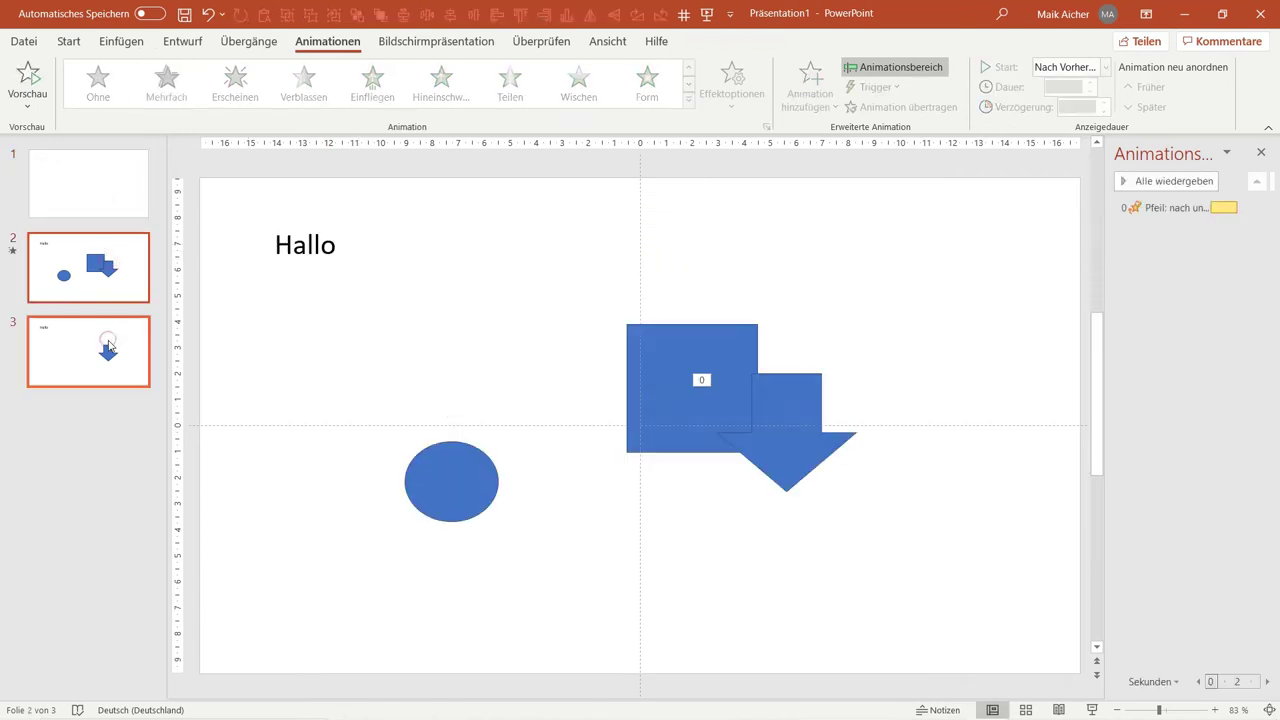
key(Delete)
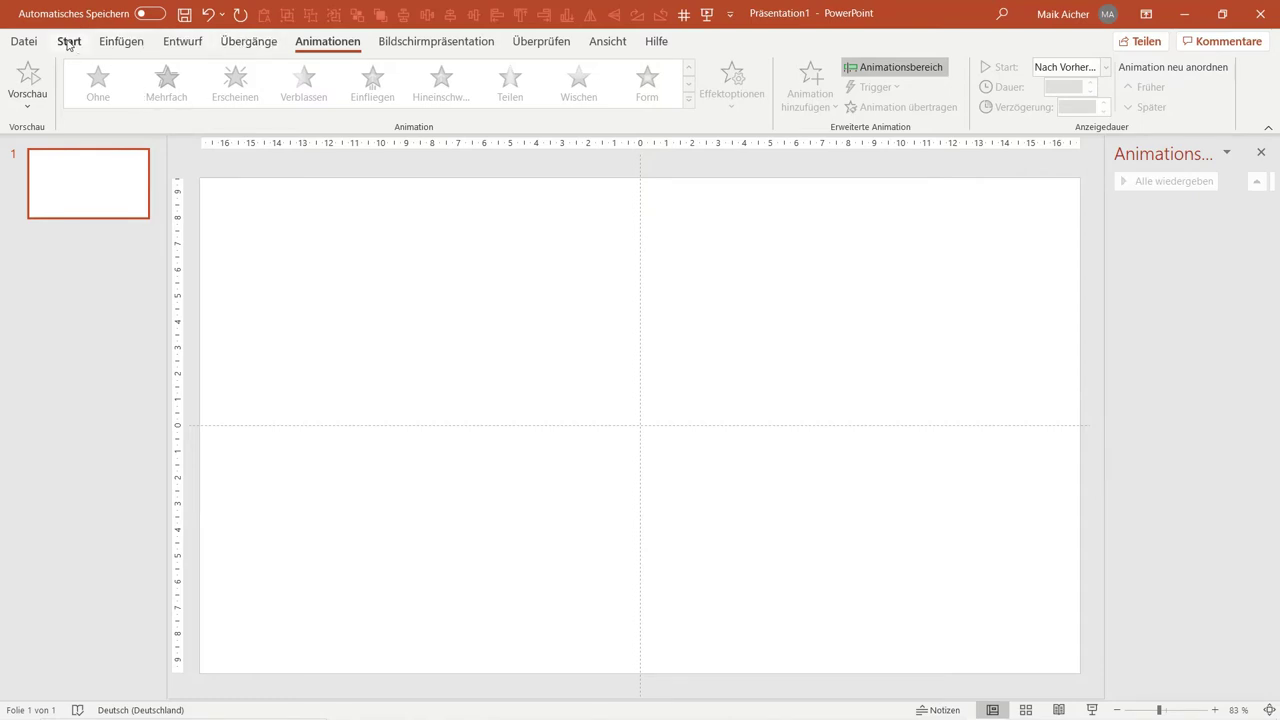
Step: Draw a rectangle near slide 1's top, duplicate the slide, and move its rectangle lower right
click(121, 41)
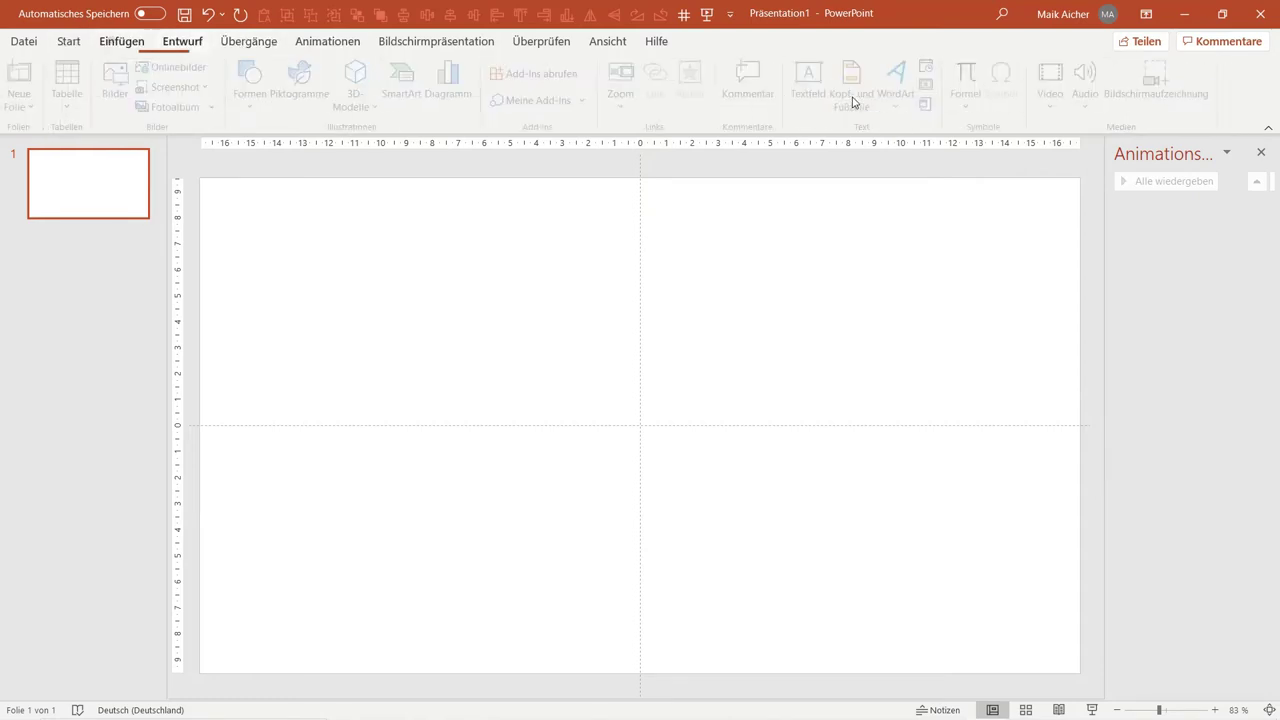
click(86, 43)
click(815, 68)
mouse_move(452, 208)
mouse_down()
mouse_move(565, 316)
mouse_move(651, 367)
mouse_up()
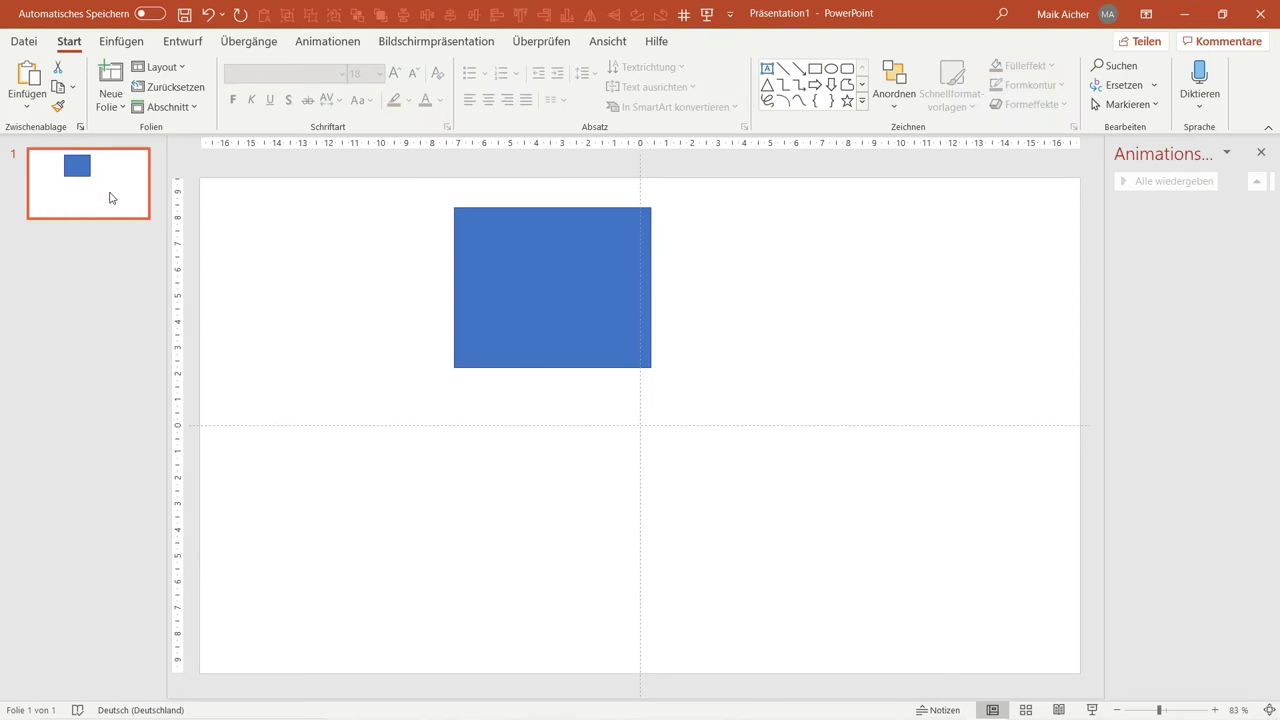
key(ctrl+v)
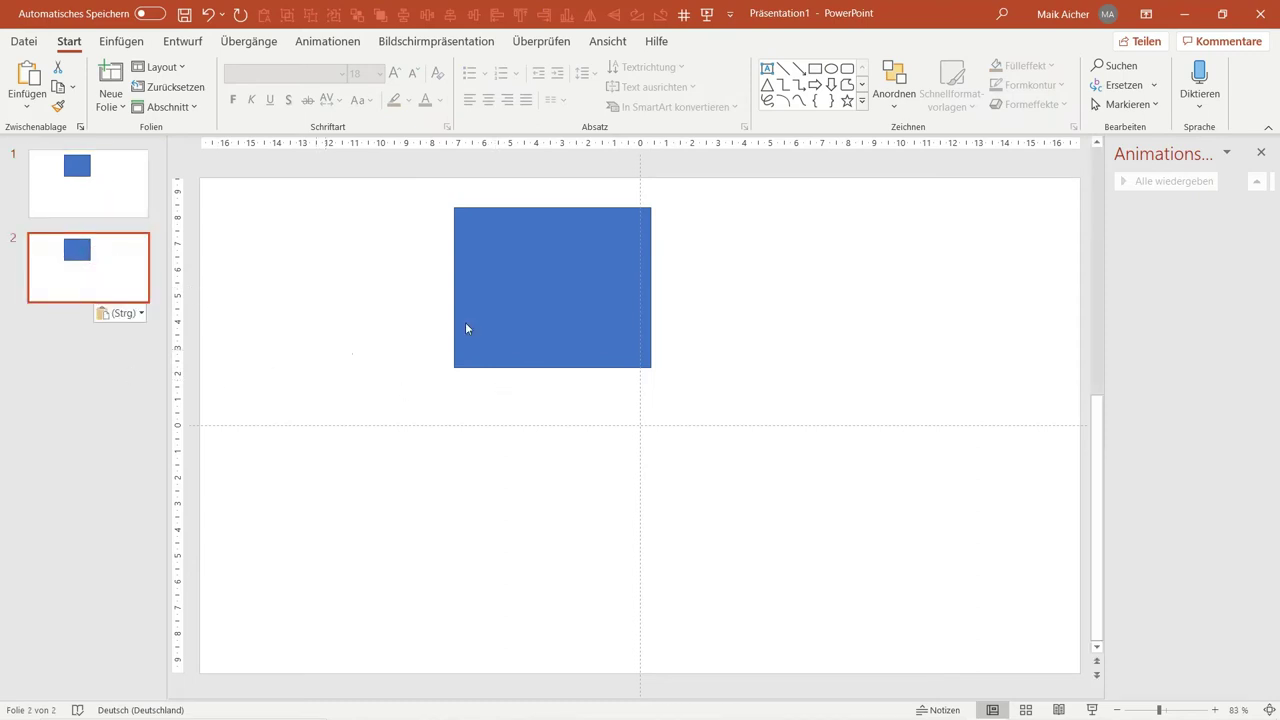
drag(498, 270, 833, 474)
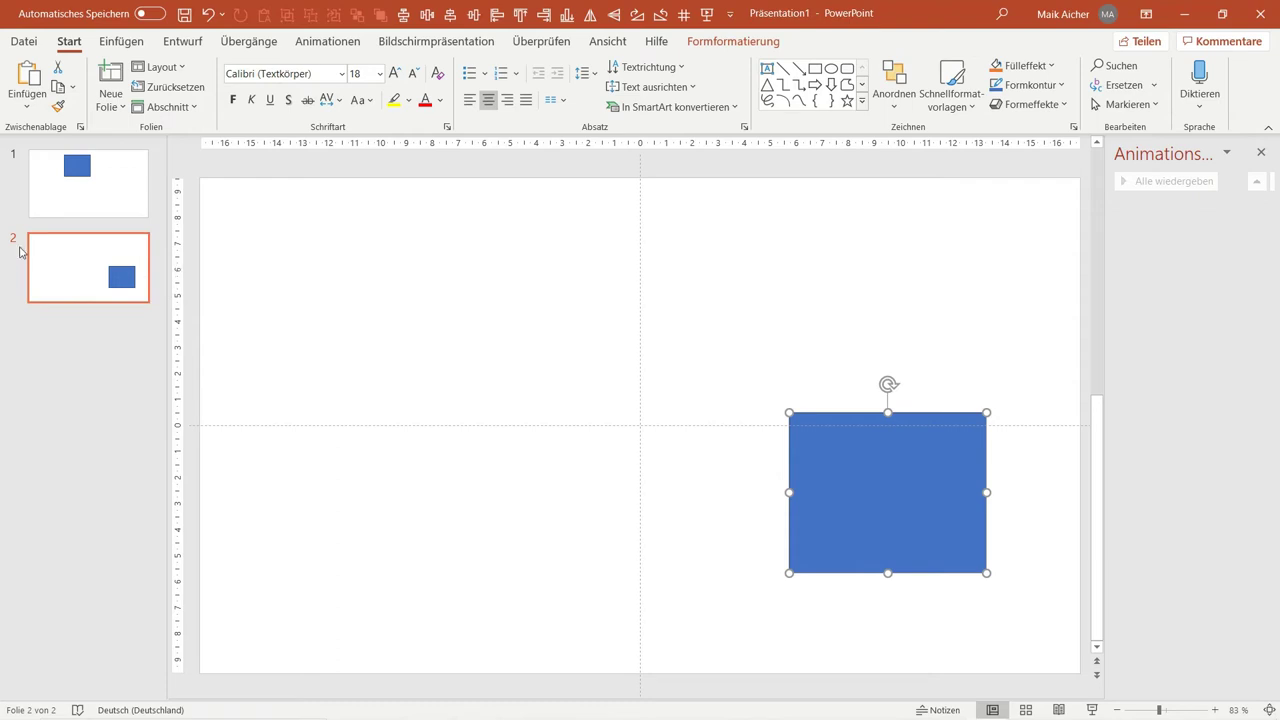
Step: Apply Morphen to slide 2 and play the show from slide 1 to watch the glide
click(248, 41)
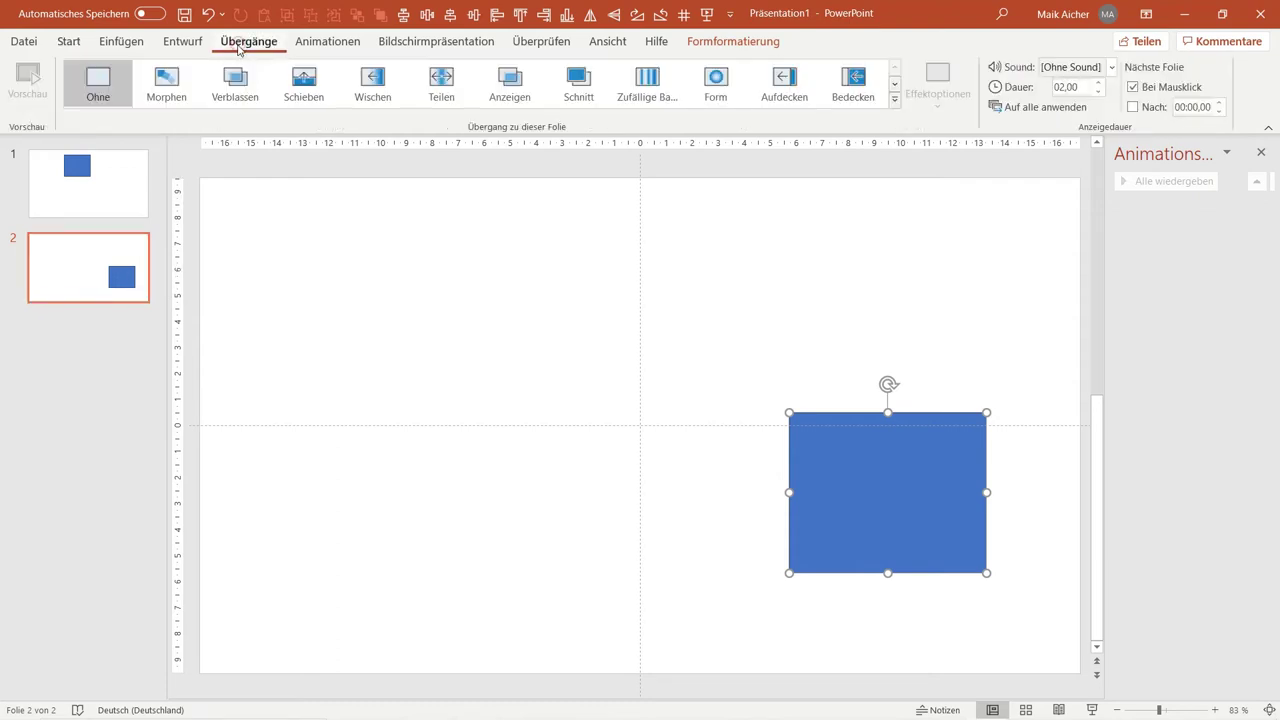
click(168, 84)
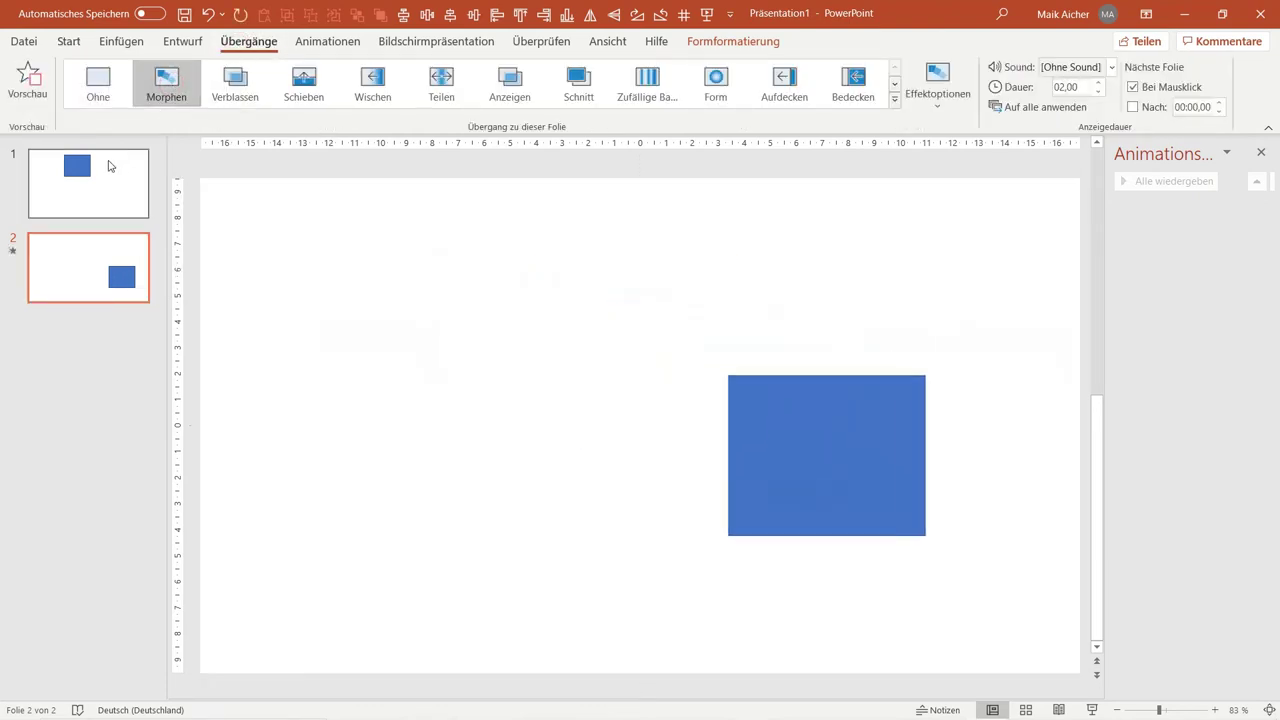
click(105, 171)
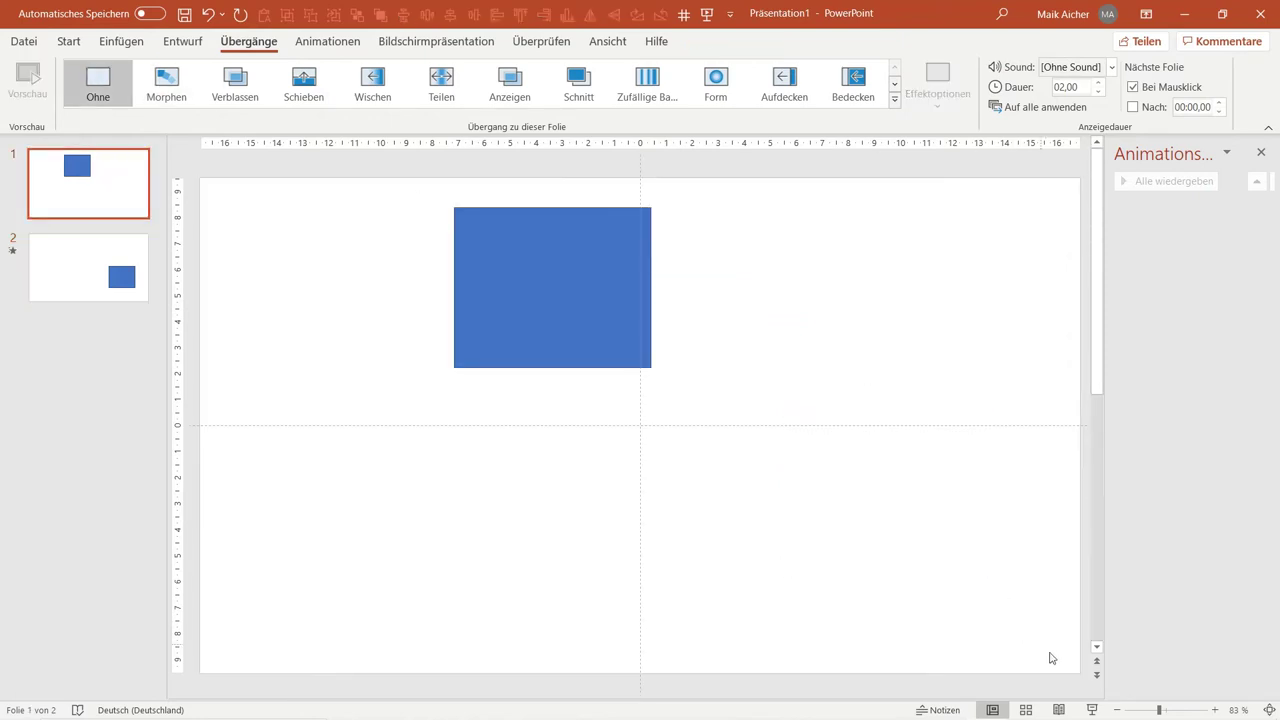
click(1092, 710)
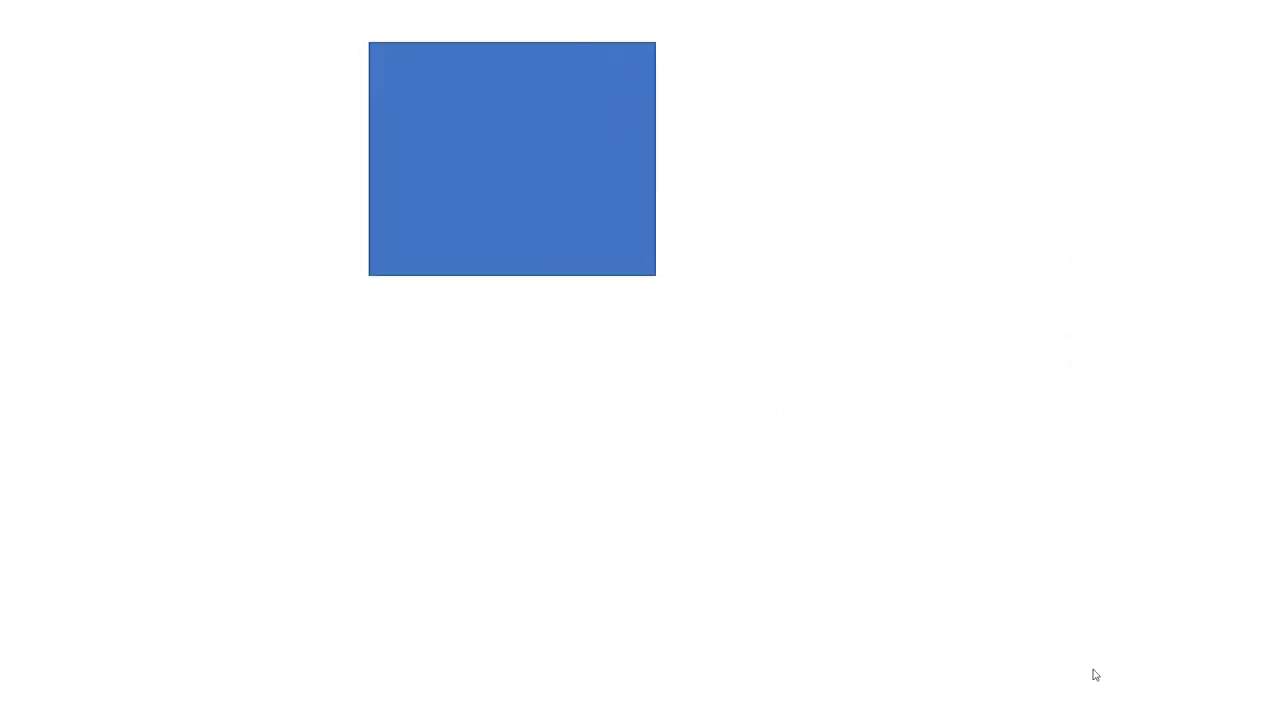
click(1095, 675)
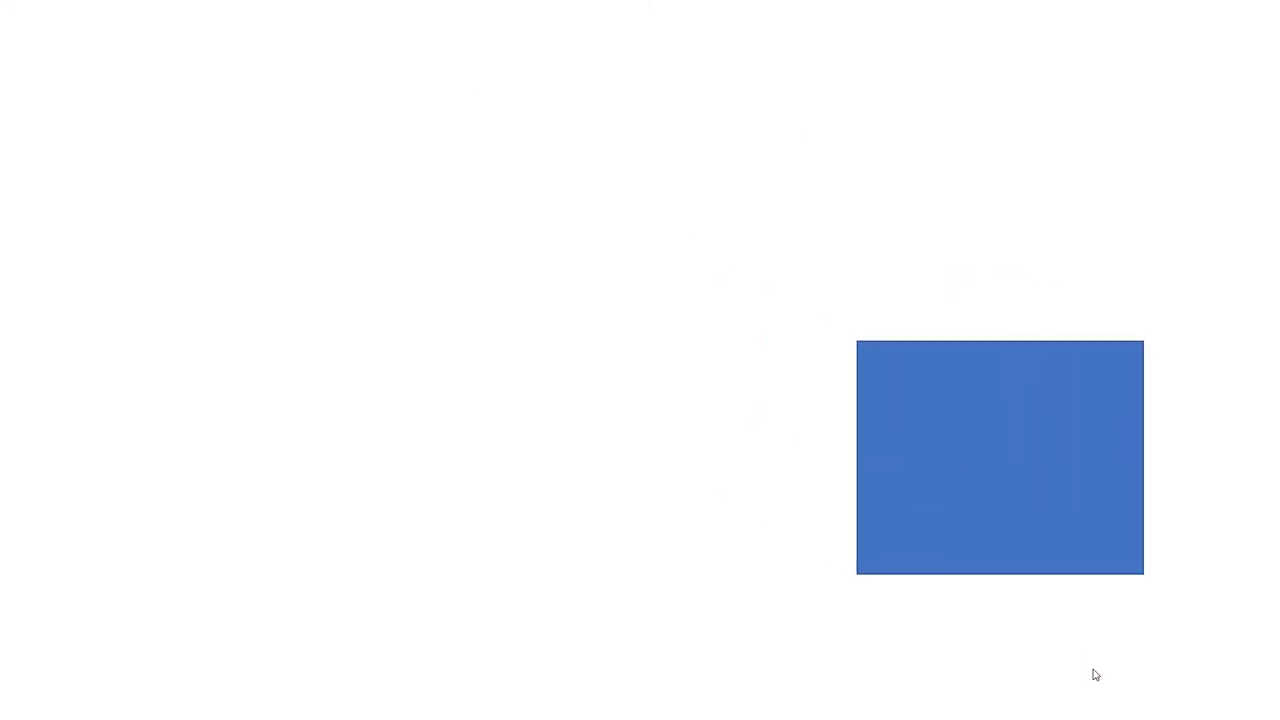
key(Escape)
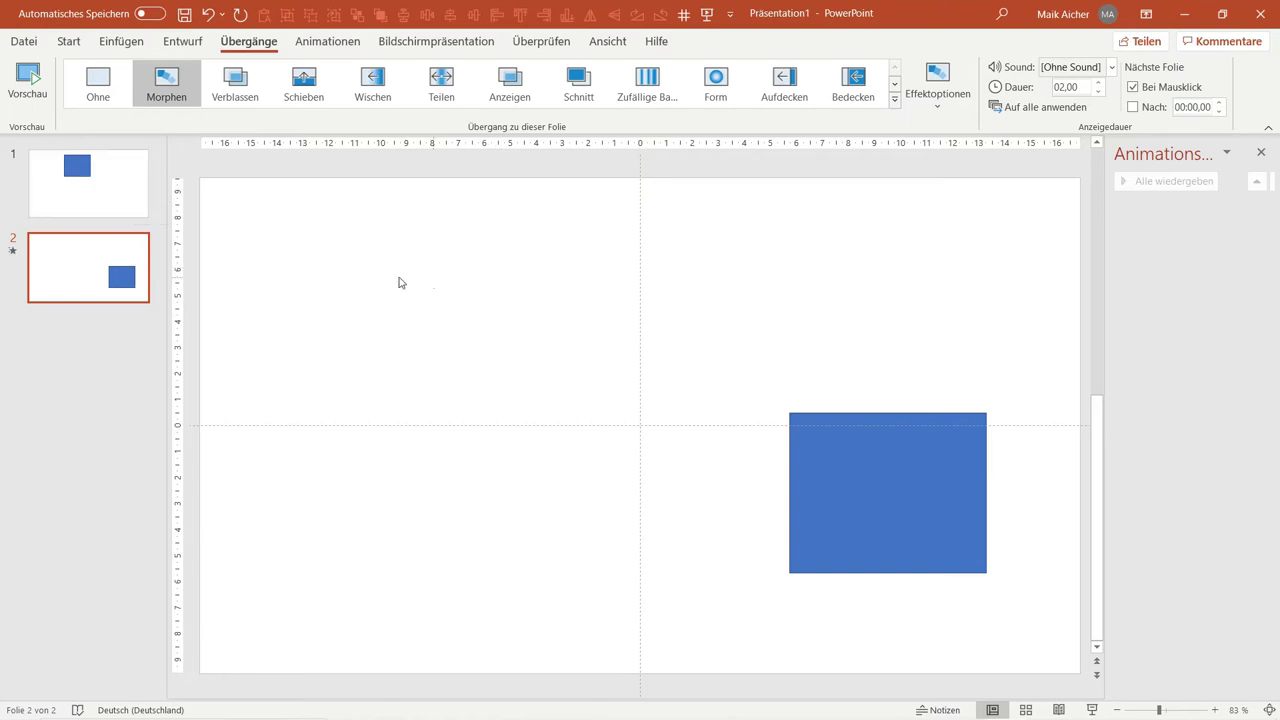
Step: Drag slide 2's square by its top-left handle to shrink it into the lower-right corner
click(71, 196)
click(113, 298)
click(873, 473)
drag(790, 414, 883, 508)
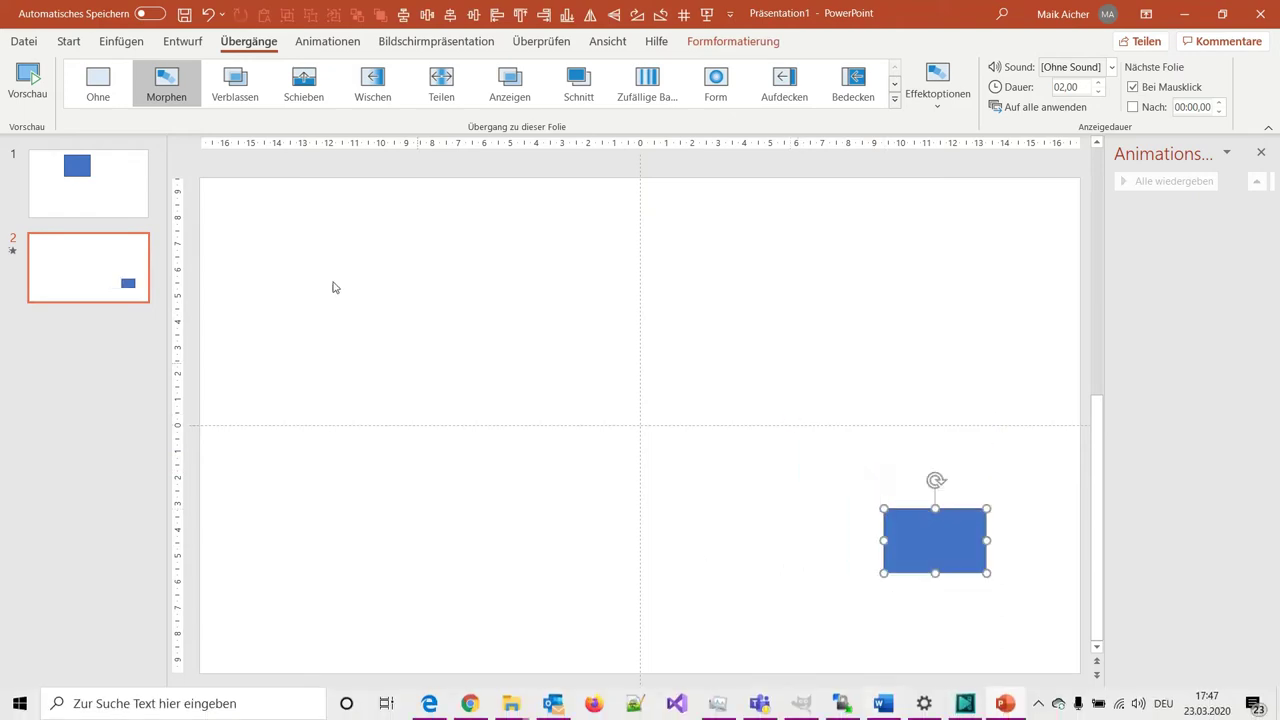
click(106, 206)
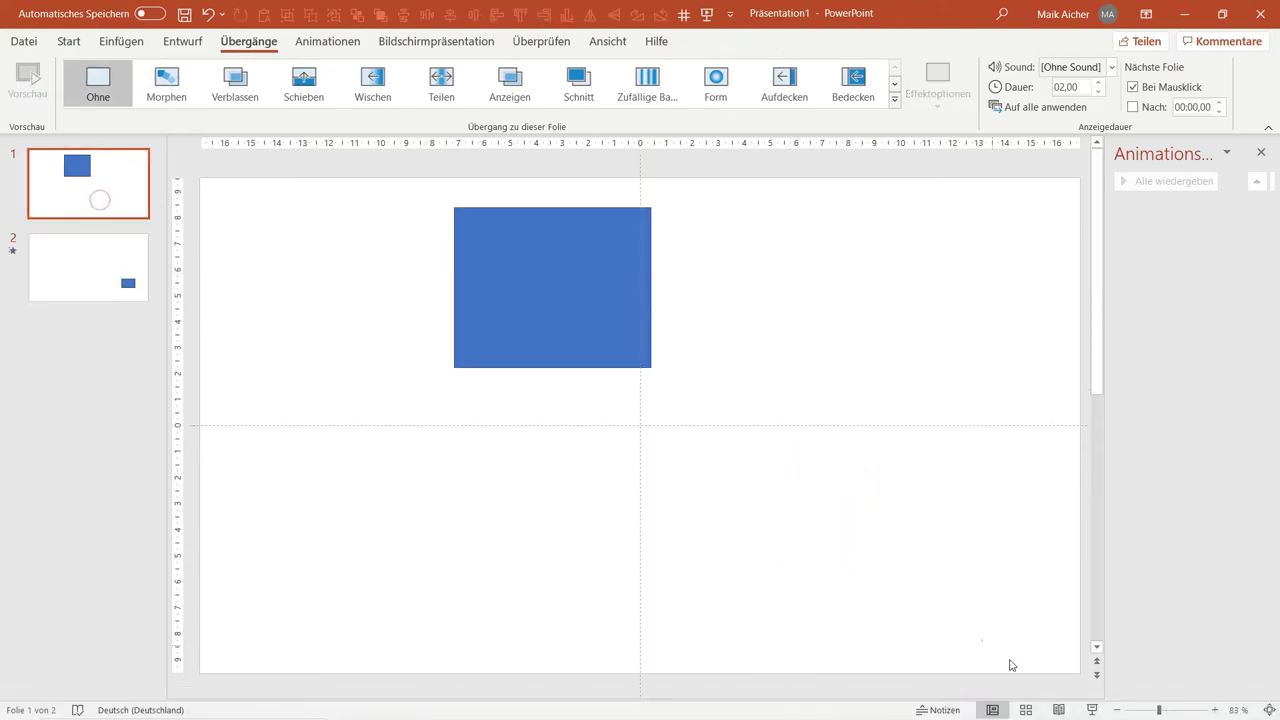
Step: Play the show to watch the Morph transition shrink and move the square
click(1090, 712)
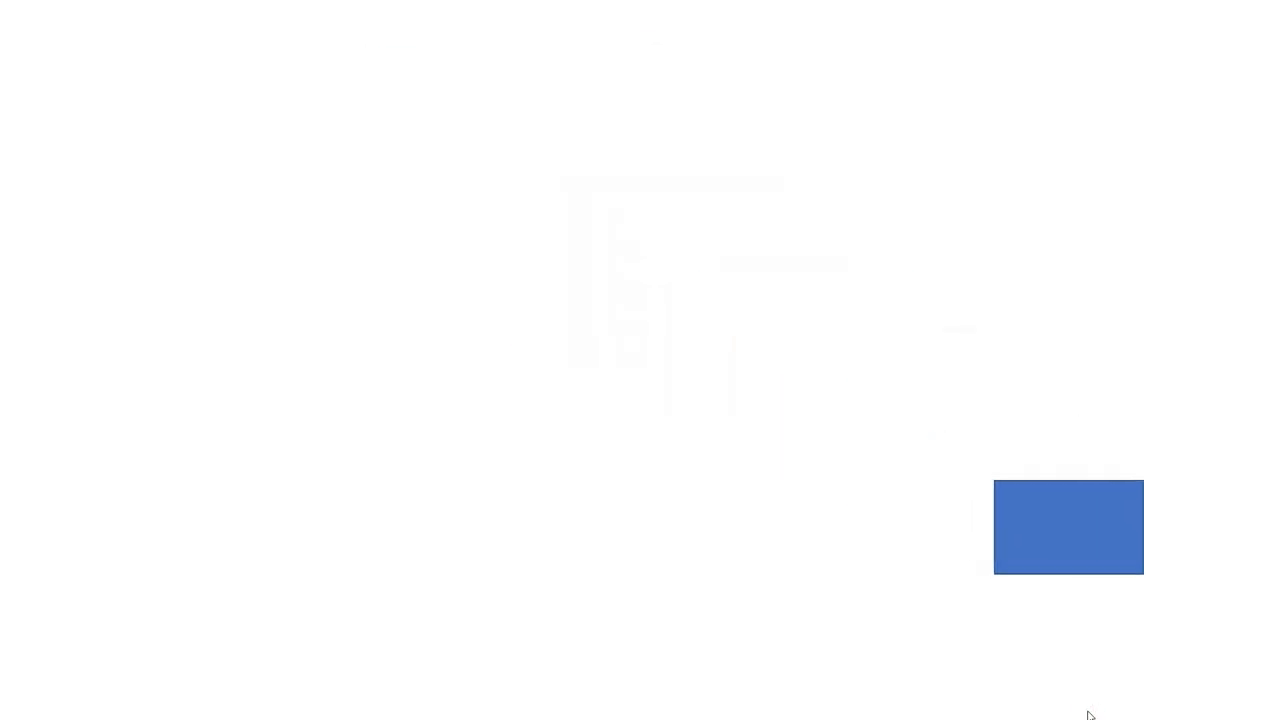
key(Escape)
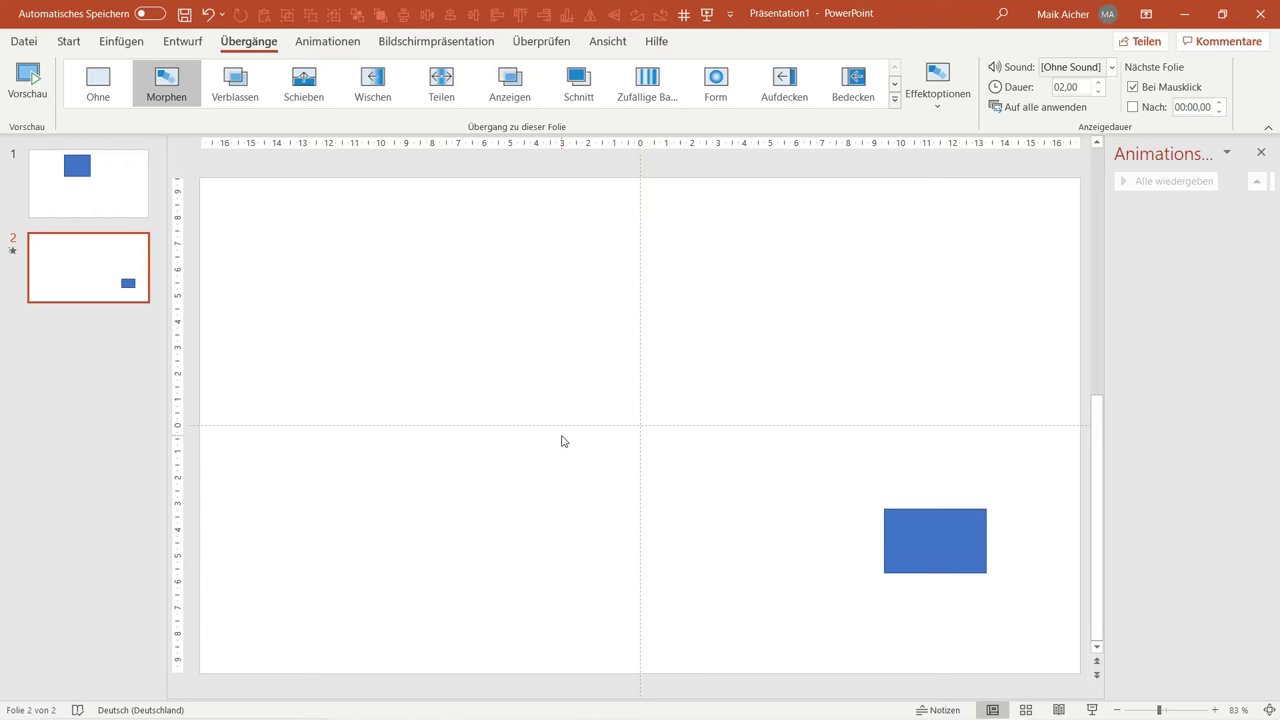
Step: Draw a large Rectangle shape in the upper-left area of slide 2
click(110, 192)
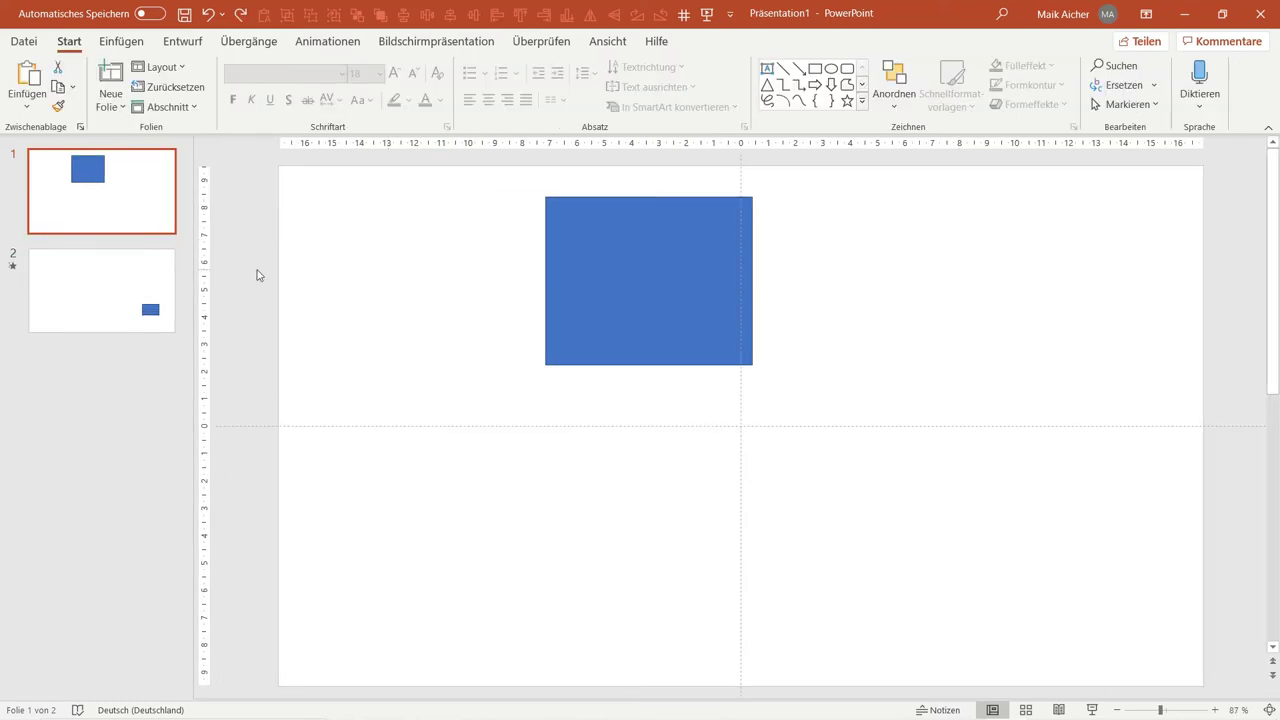
click(98, 292)
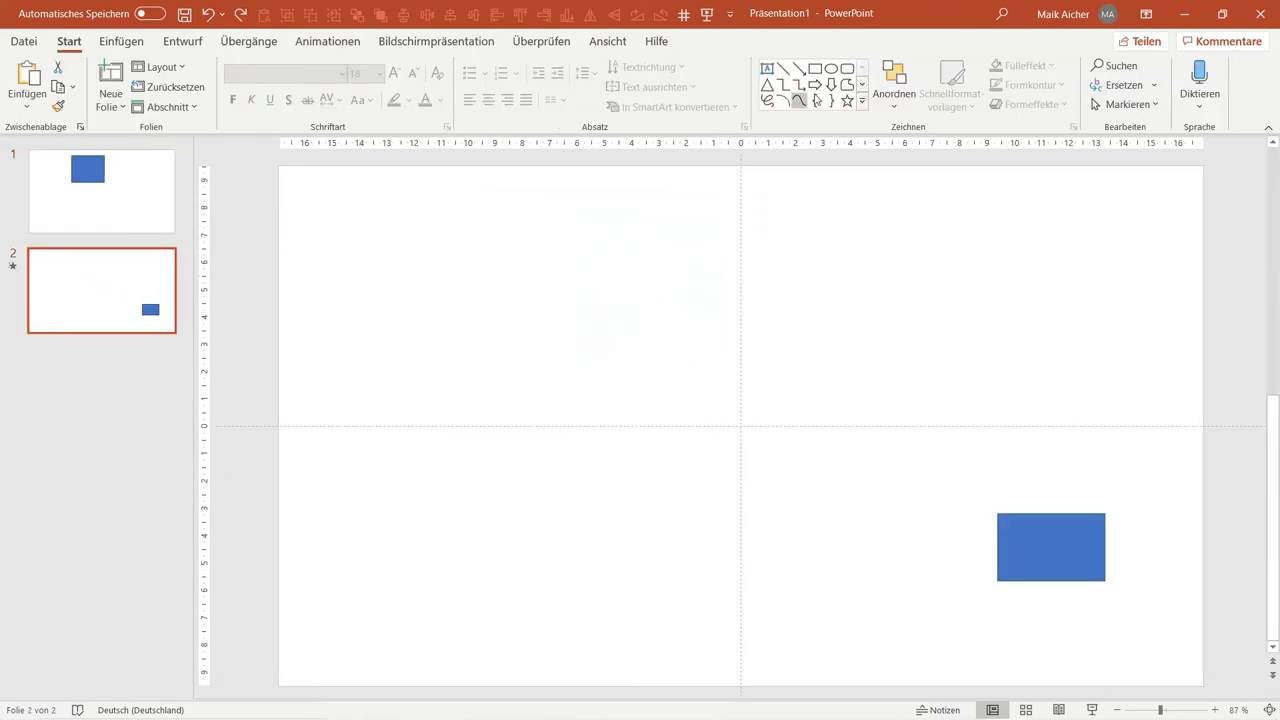
click(815, 68)
drag(403, 268, 680, 451)
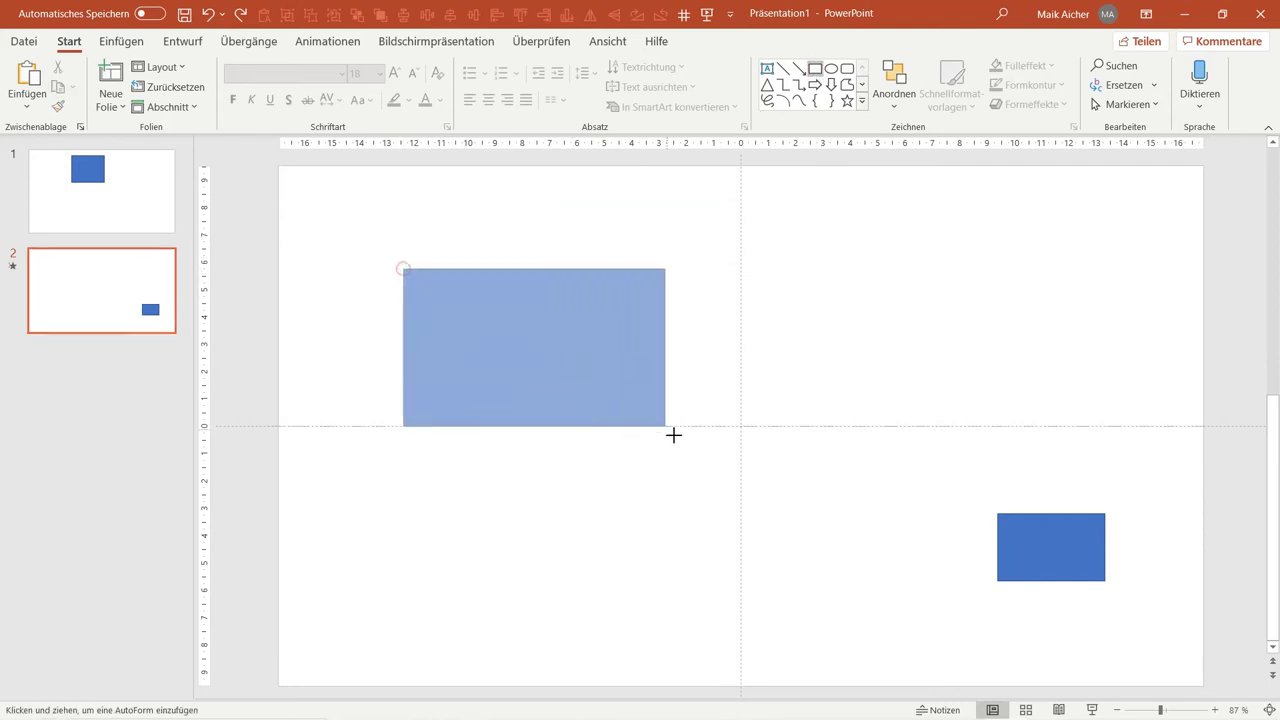
Step: Run the slide show from slide 1 to preview the large rectangle arriving on slide 2
click(143, 220)
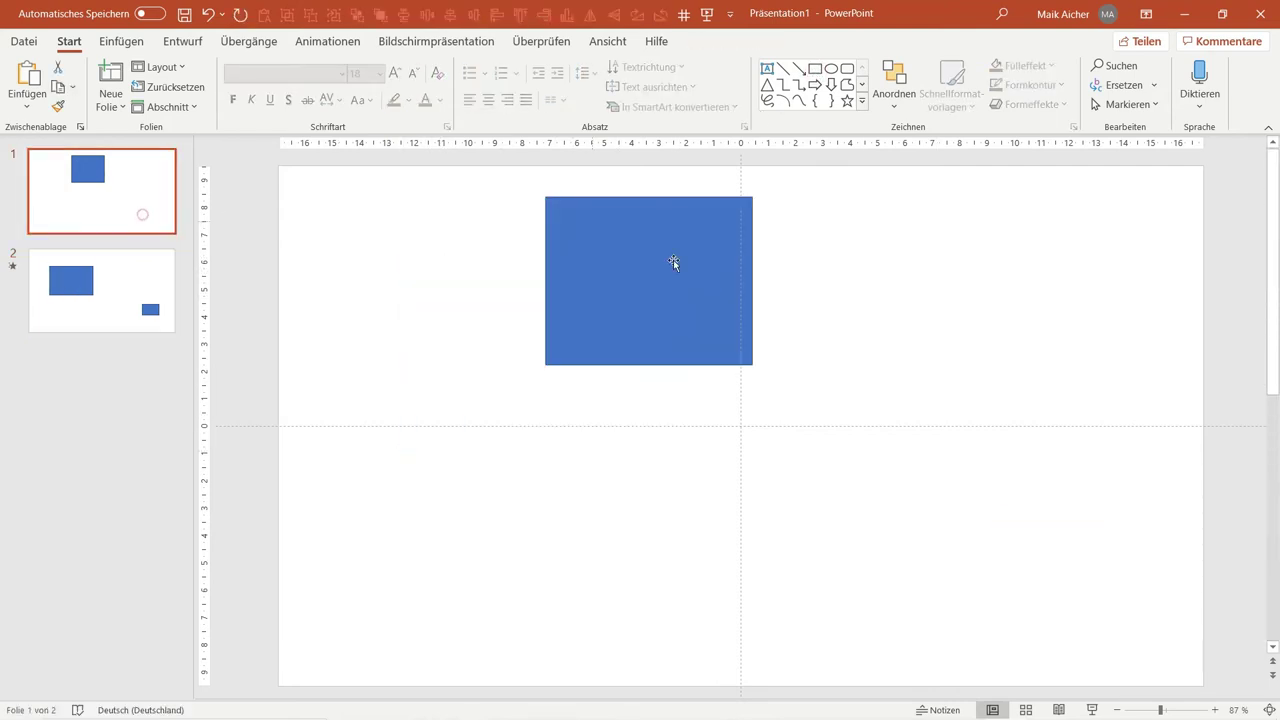
click(1092, 710)
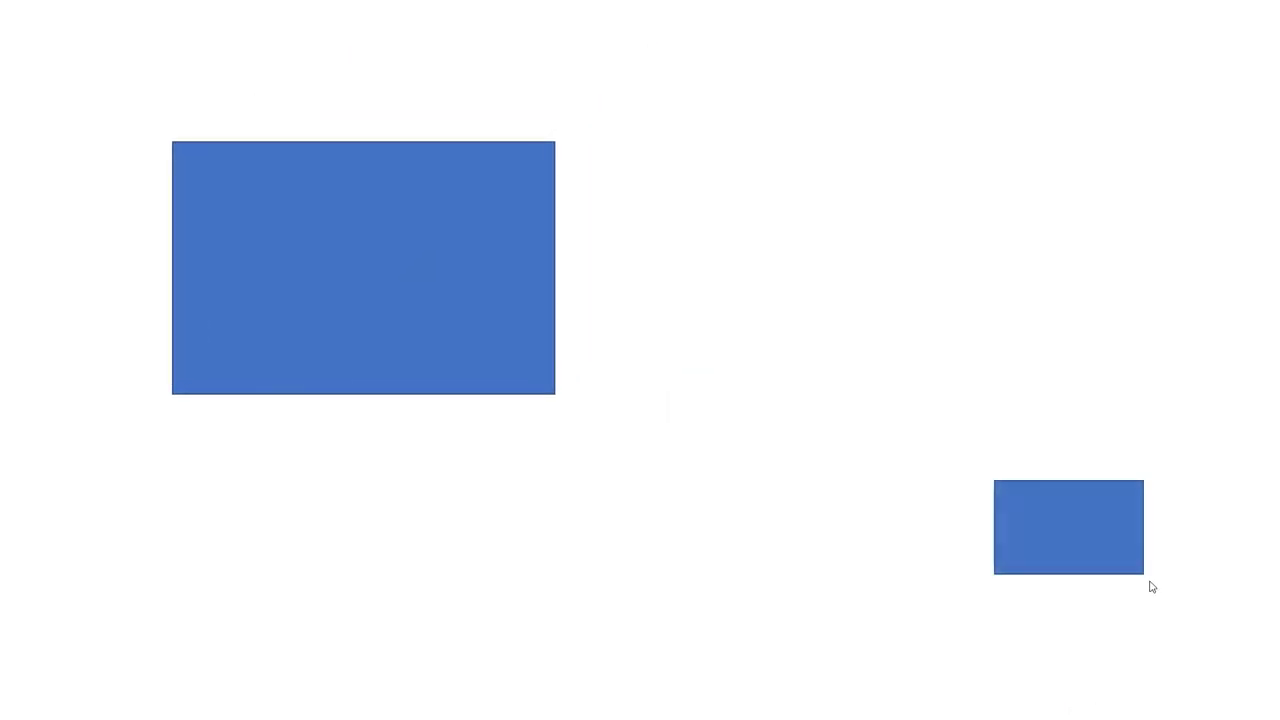
key(Escape)
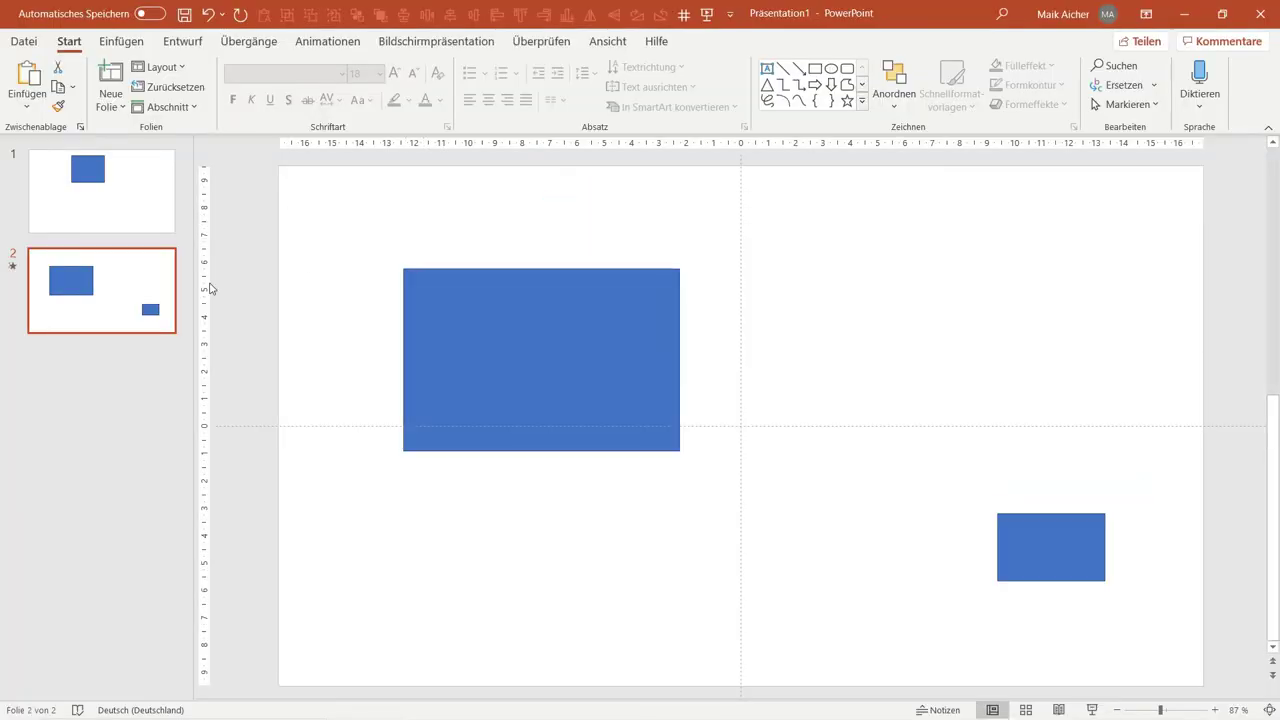
Step: Give slide 2's large rectangle the Erscheinen entrance effect, starting Mit Vorherigem
key(Tab)
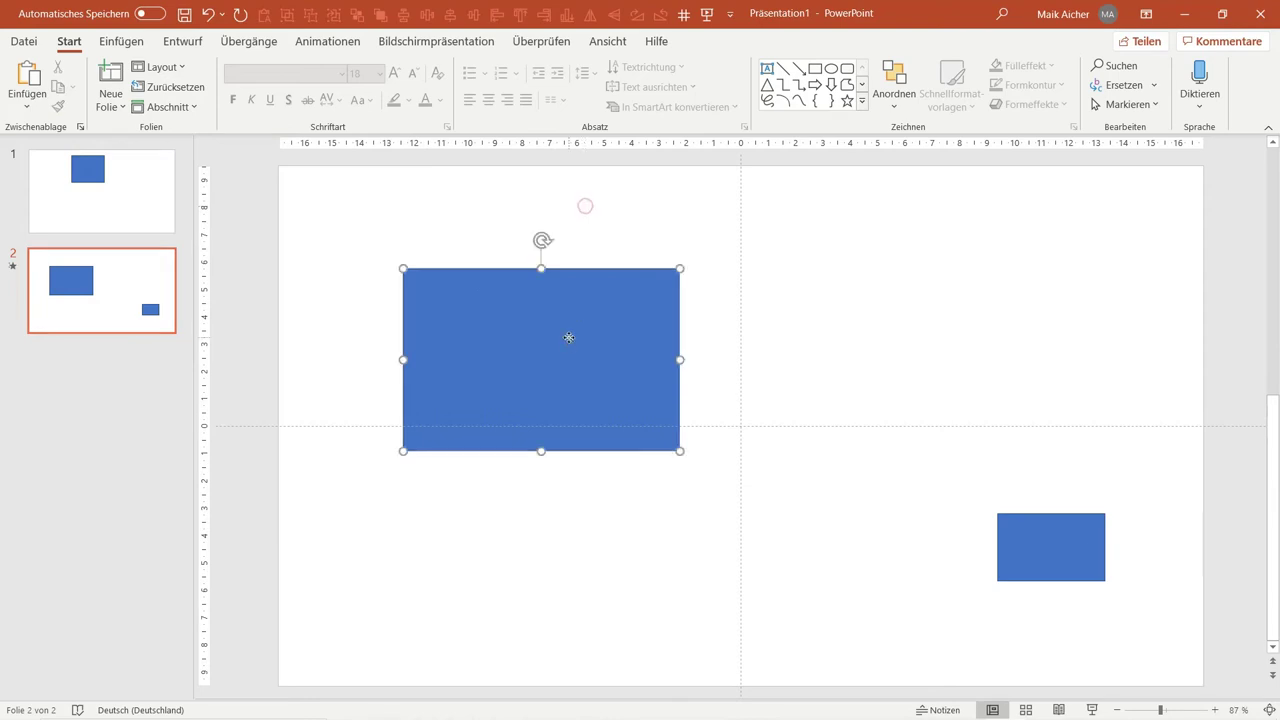
click(313, 43)
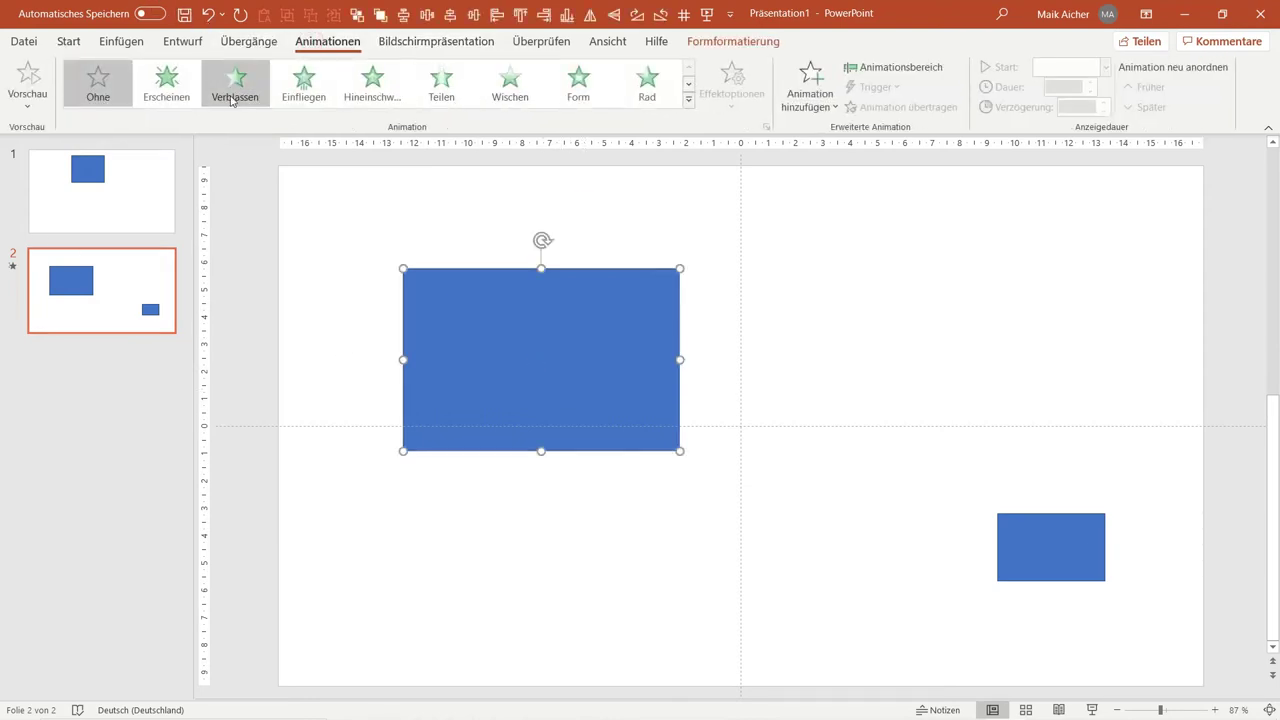
click(180, 94)
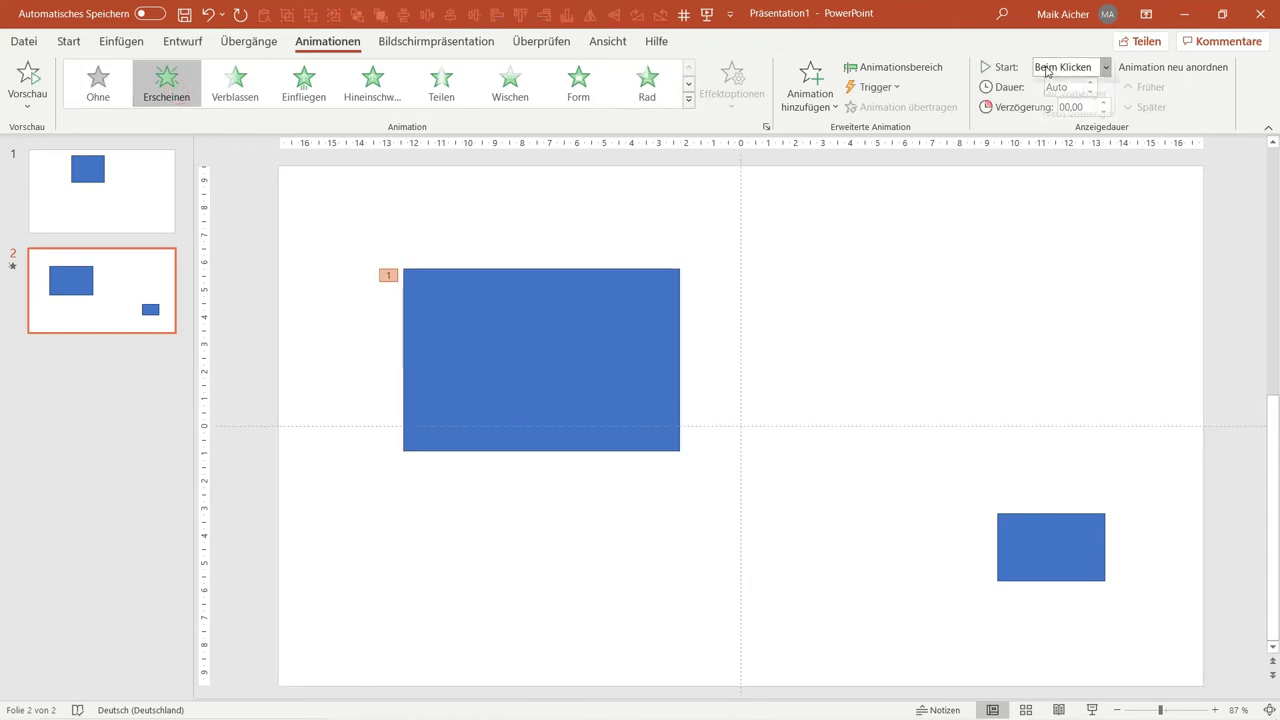
click(1105, 67)
click(1068, 106)
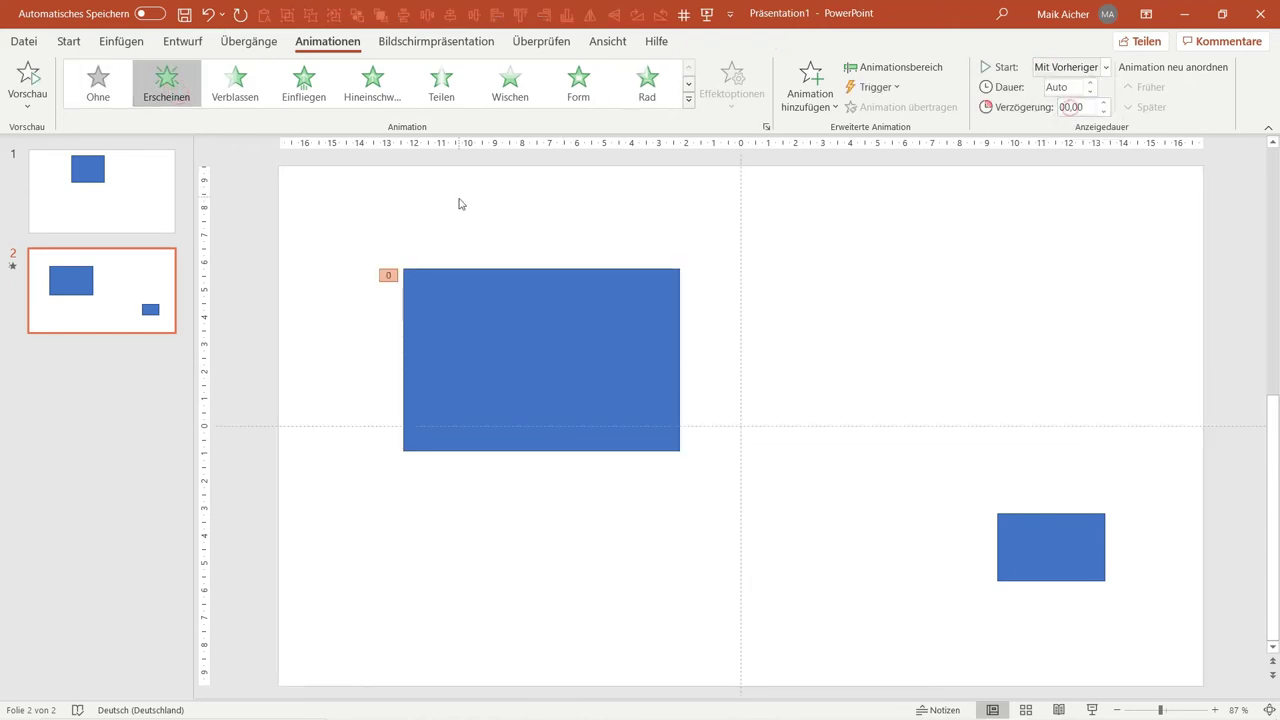
Step: Run the show from slide 1 to slide 2 to check the new animation
click(120, 168)
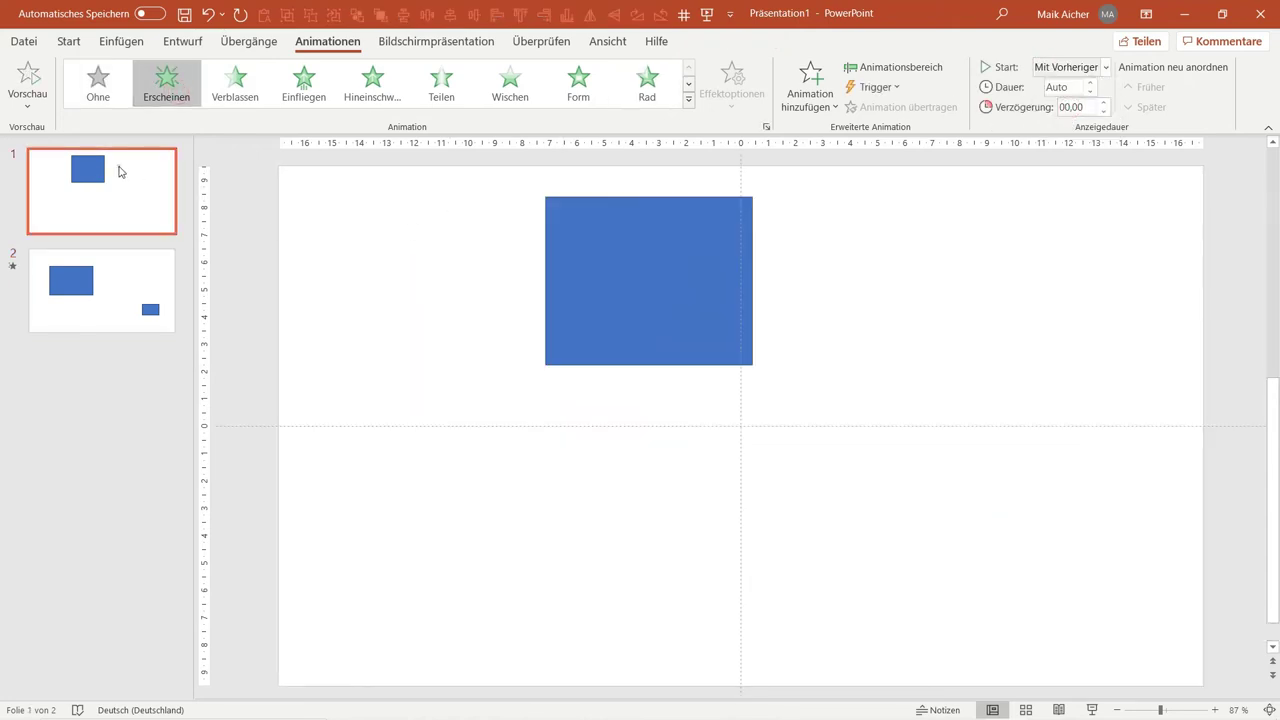
click(1091, 712)
click(1022, 615)
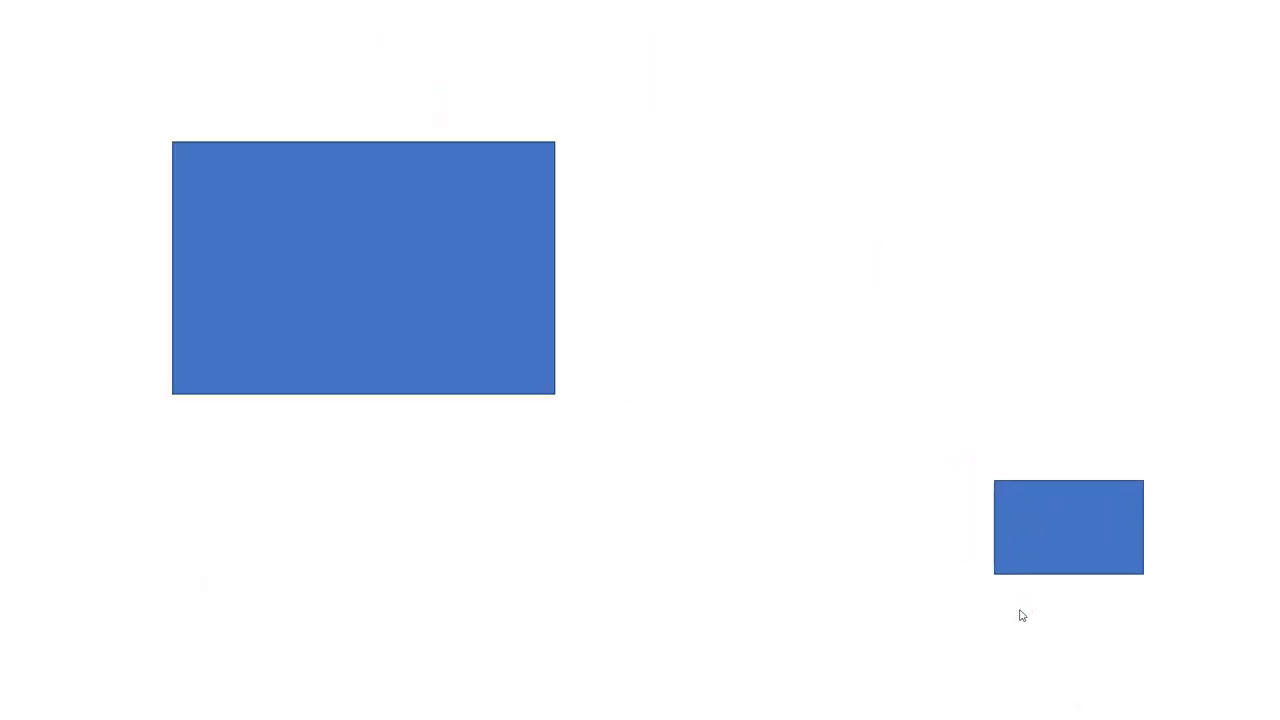
key(Escape)
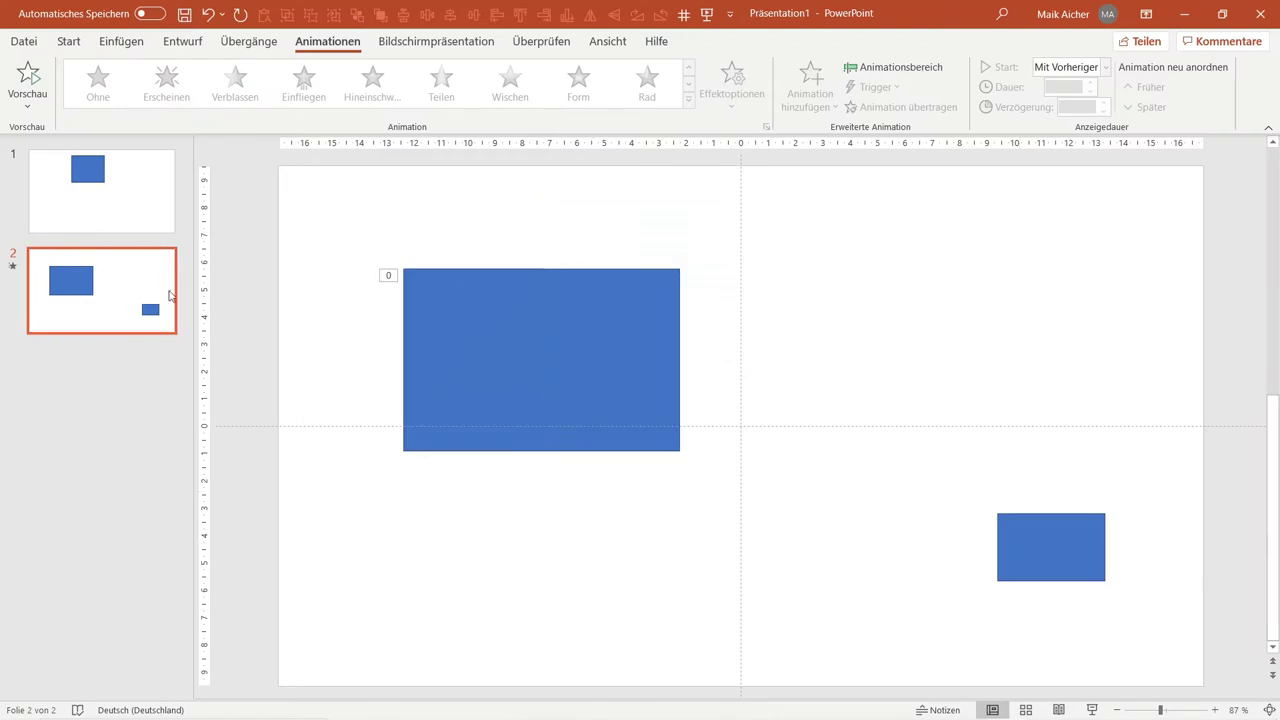
Step: Delete the large and small rectangles on slide 2 and the square on slide 1
click(486, 298)
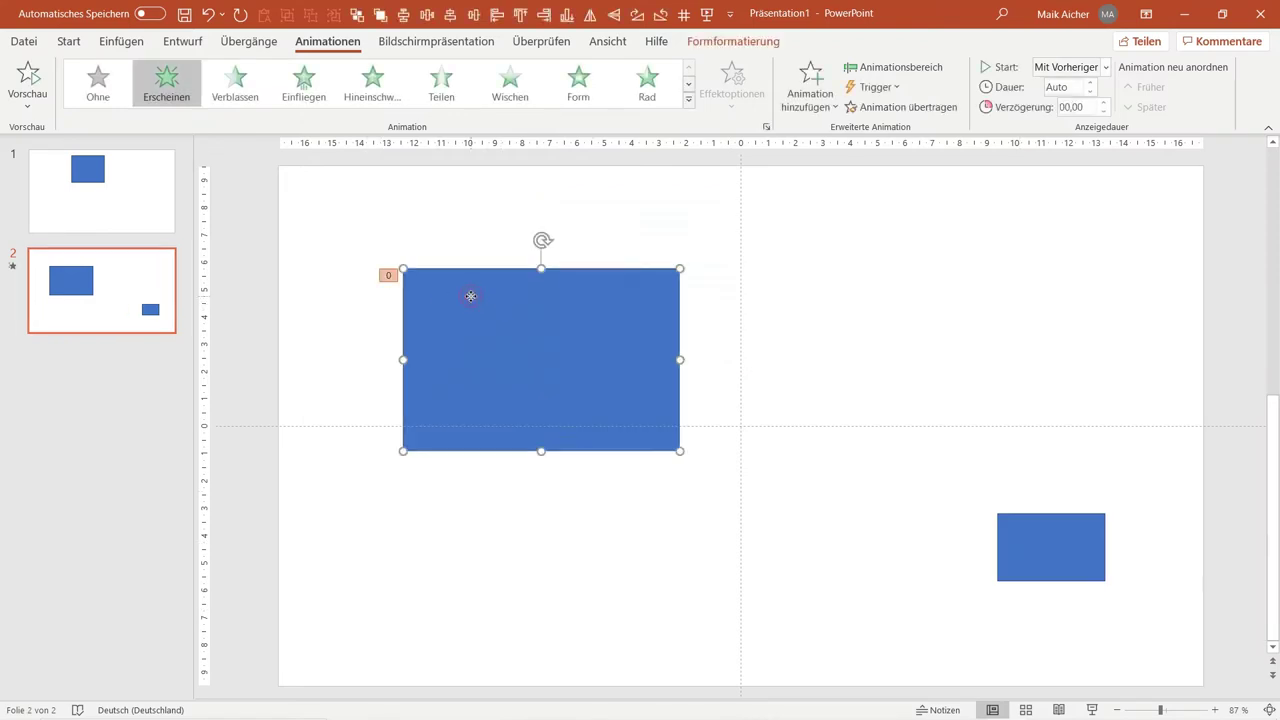
key(Delete)
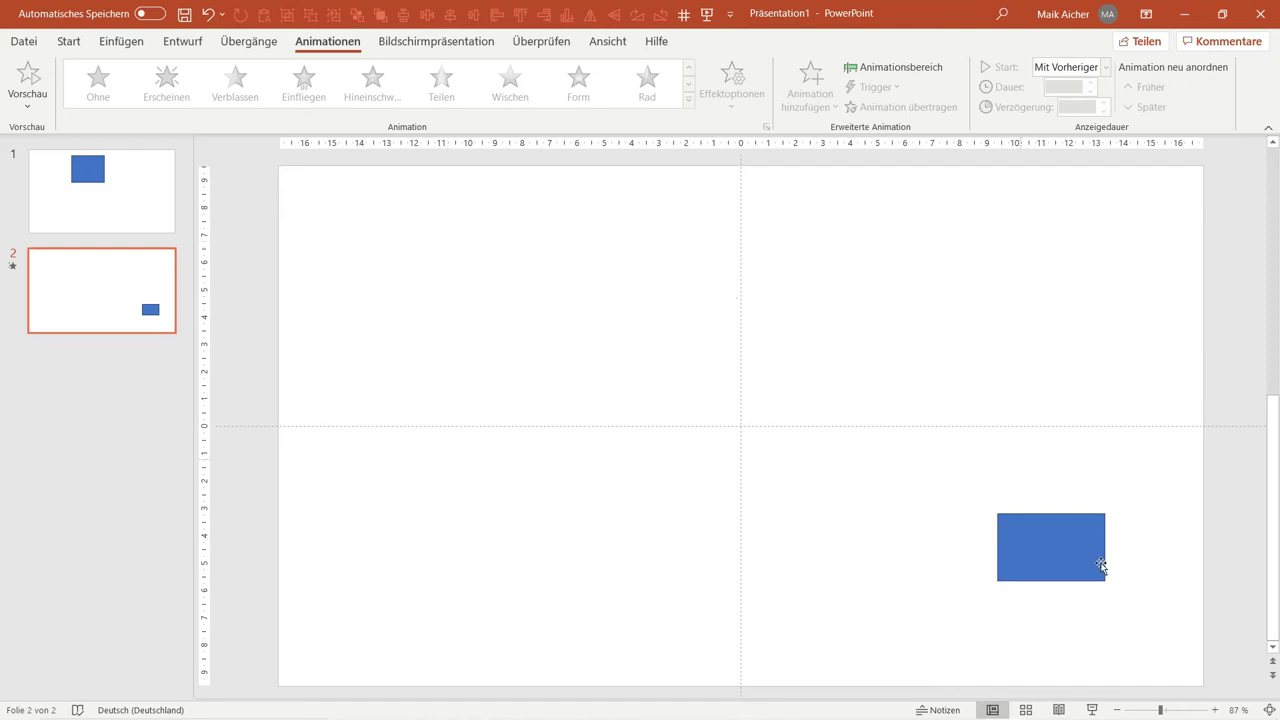
click(1051, 555)
key(Delete)
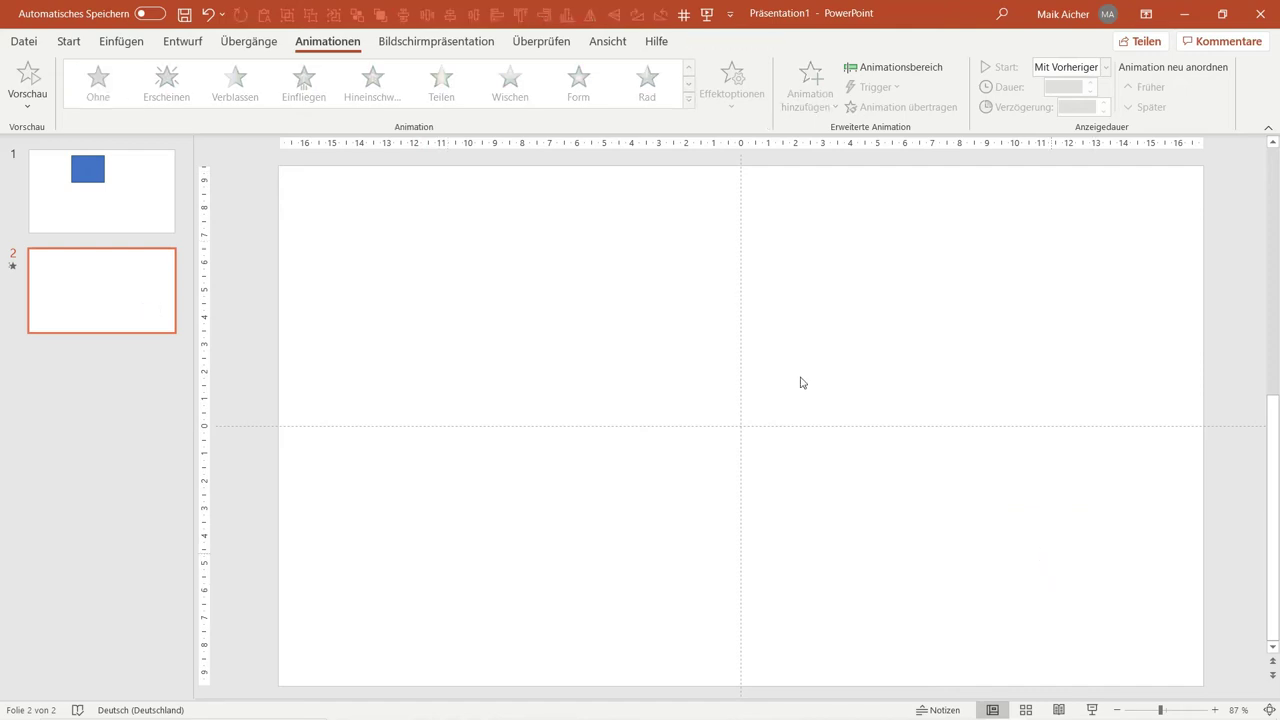
click(94, 232)
click(572, 229)
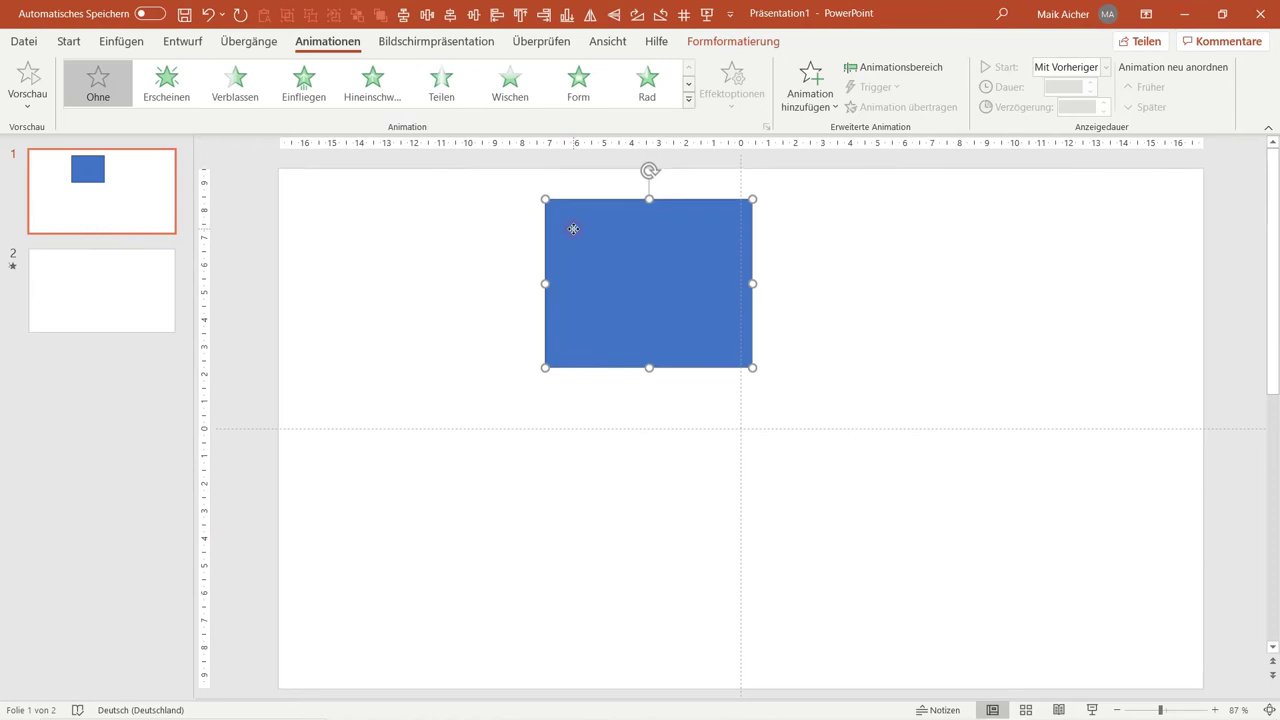
key(Delete)
Step: Add a text box reading 'Hallo' to slide 1 and move it down and left
click(122, 44)
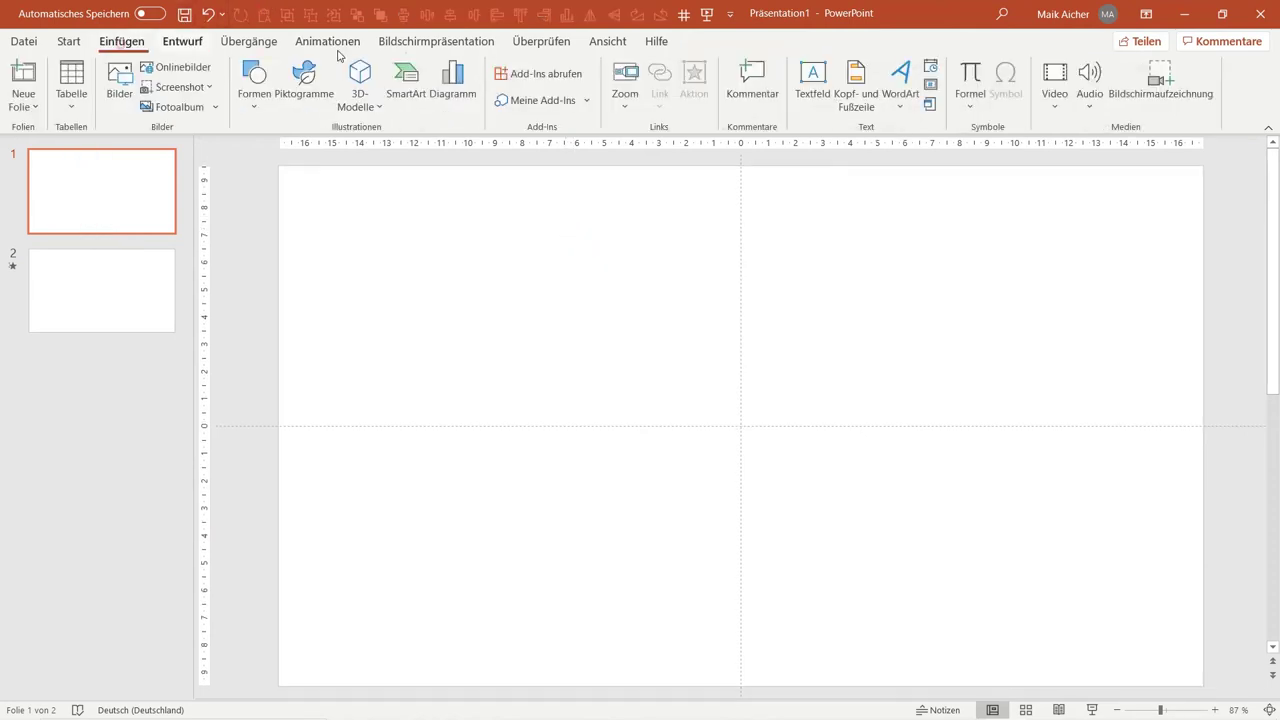
click(68, 41)
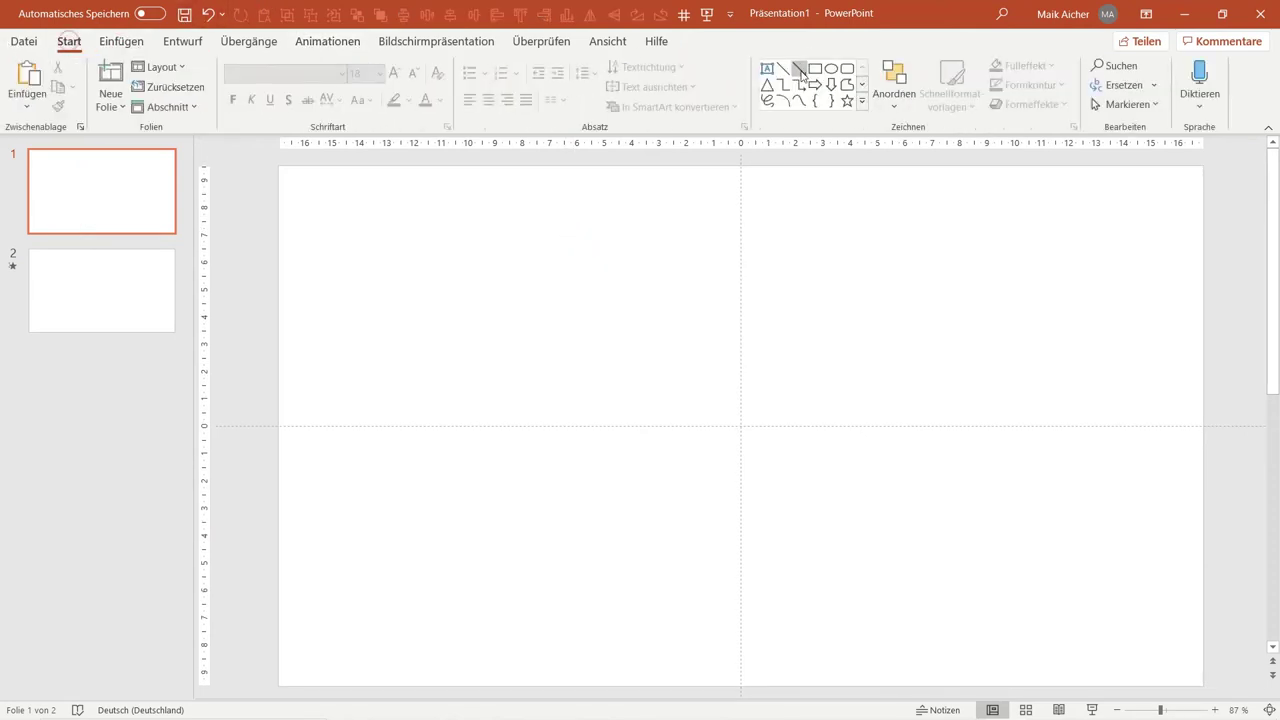
click(766, 68)
click(587, 184)
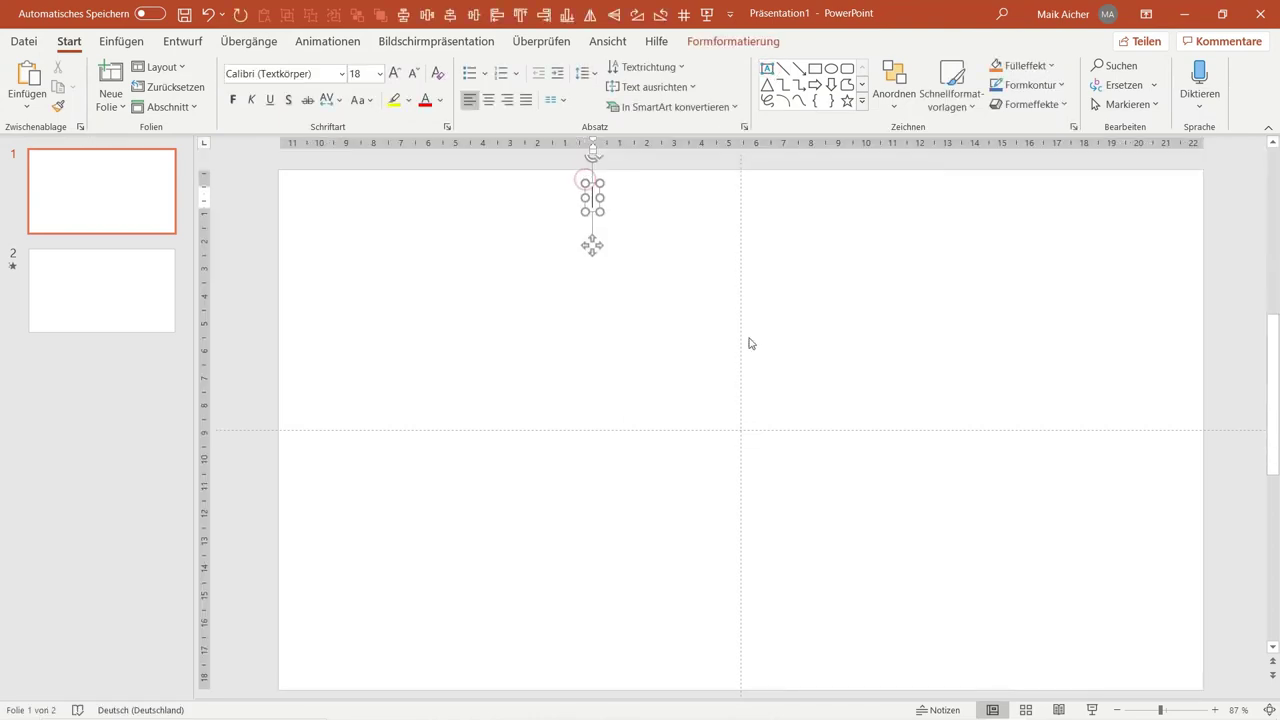
text(Hallo)
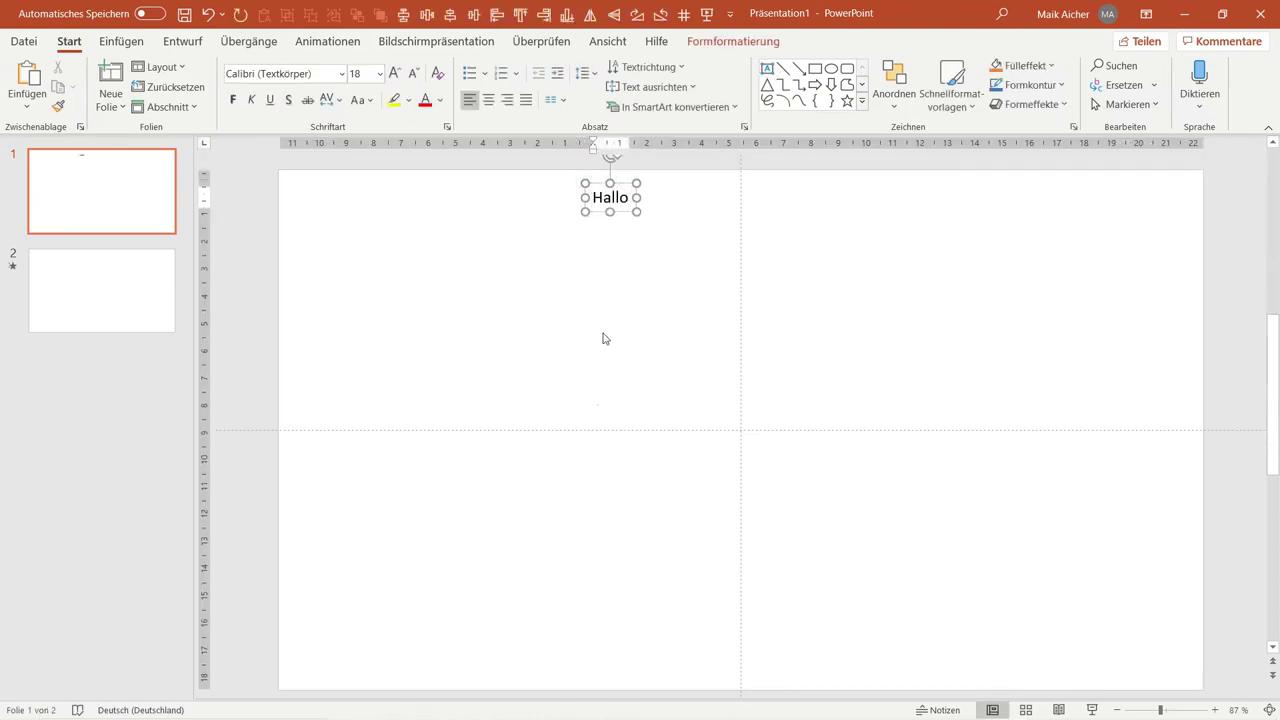
click(603, 338)
mouse_move(621, 210)
mouse_down()
mouse_move(535, 268)
mouse_move(386, 292)
mouse_up()
Step: Grow the Hallo text to 44 pt and move it toward the top left
click(396, 76)
click(396, 76)
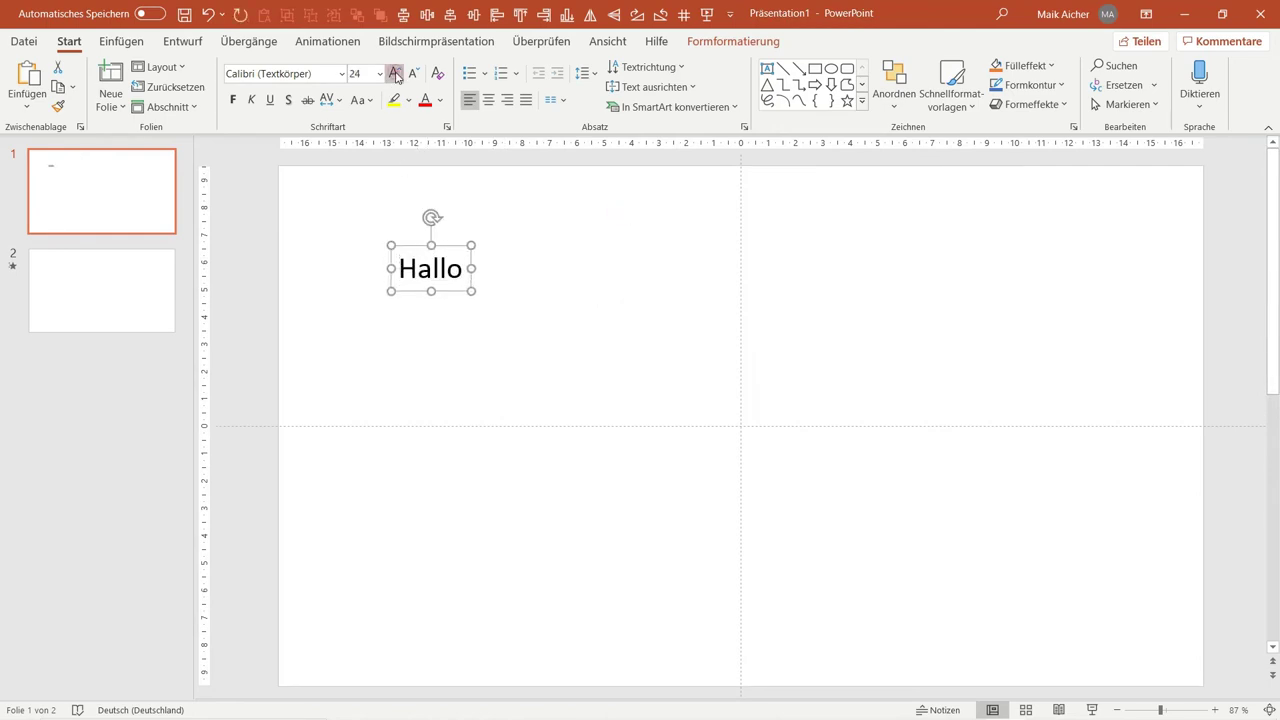
click(396, 76)
click(396, 76)
drag(461, 247, 434, 199)
Step: Paste Hallo on slide 2 in the bottom-right corner, shrunk to 18 pt
click(106, 289)
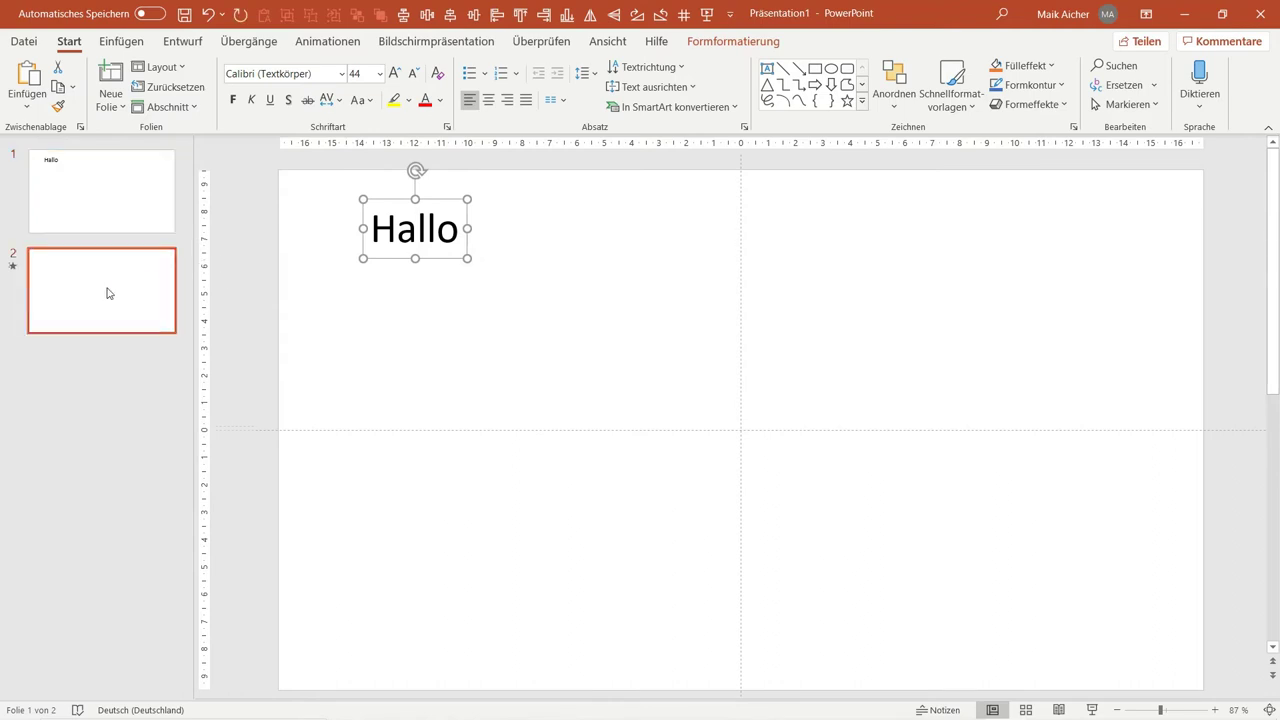
key(ctrl+v)
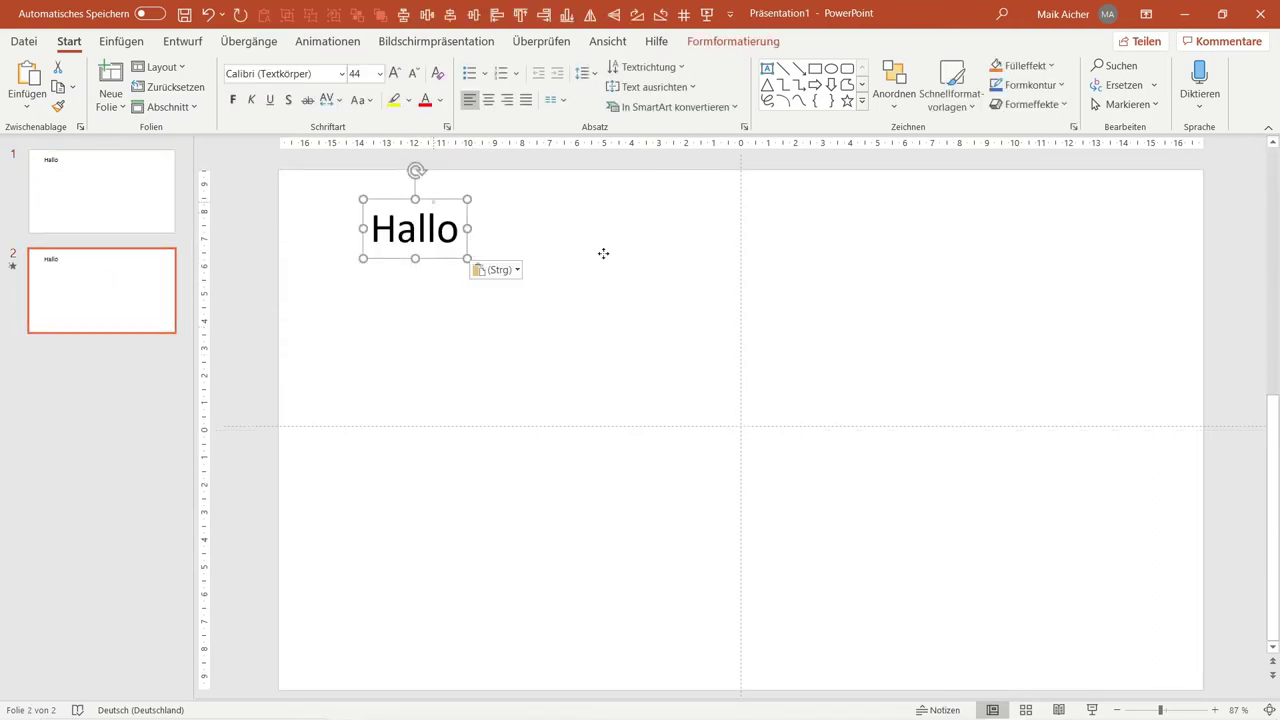
drag(434, 200, 1097, 594)
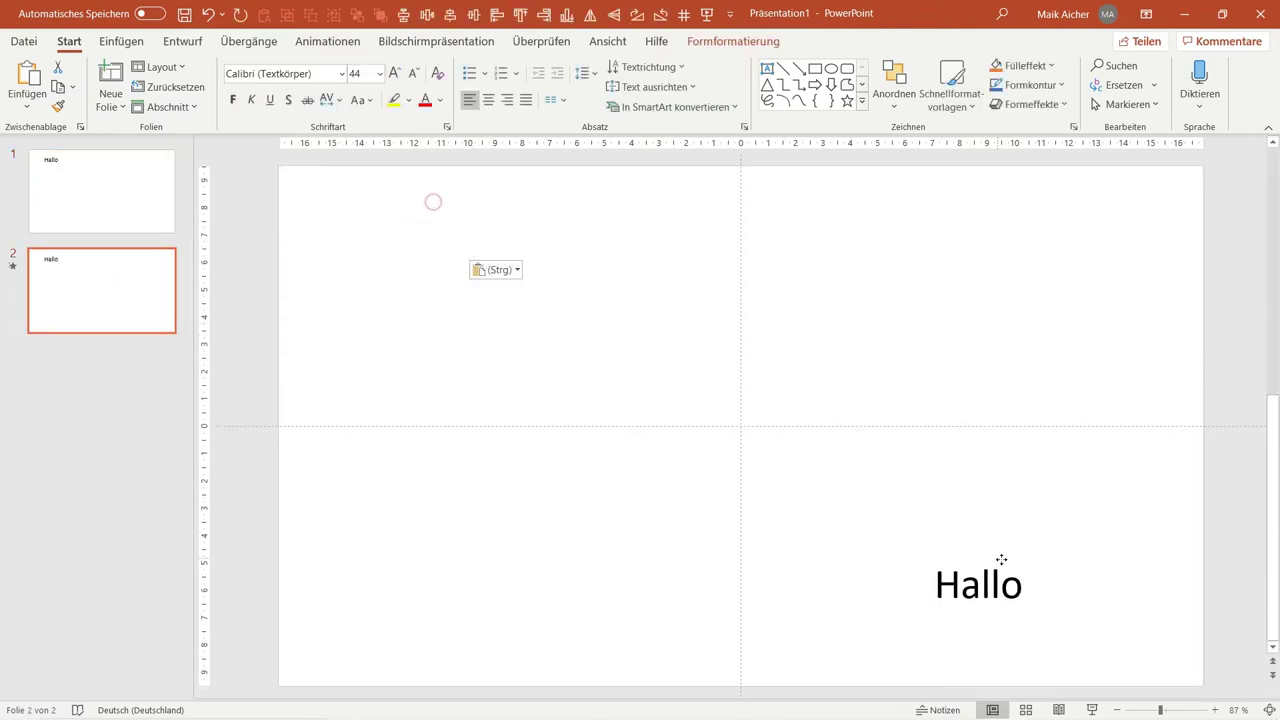
click(416, 75)
click(416, 75)
click(416, 75)
click(416, 75)
click(416, 75)
click(416, 75)
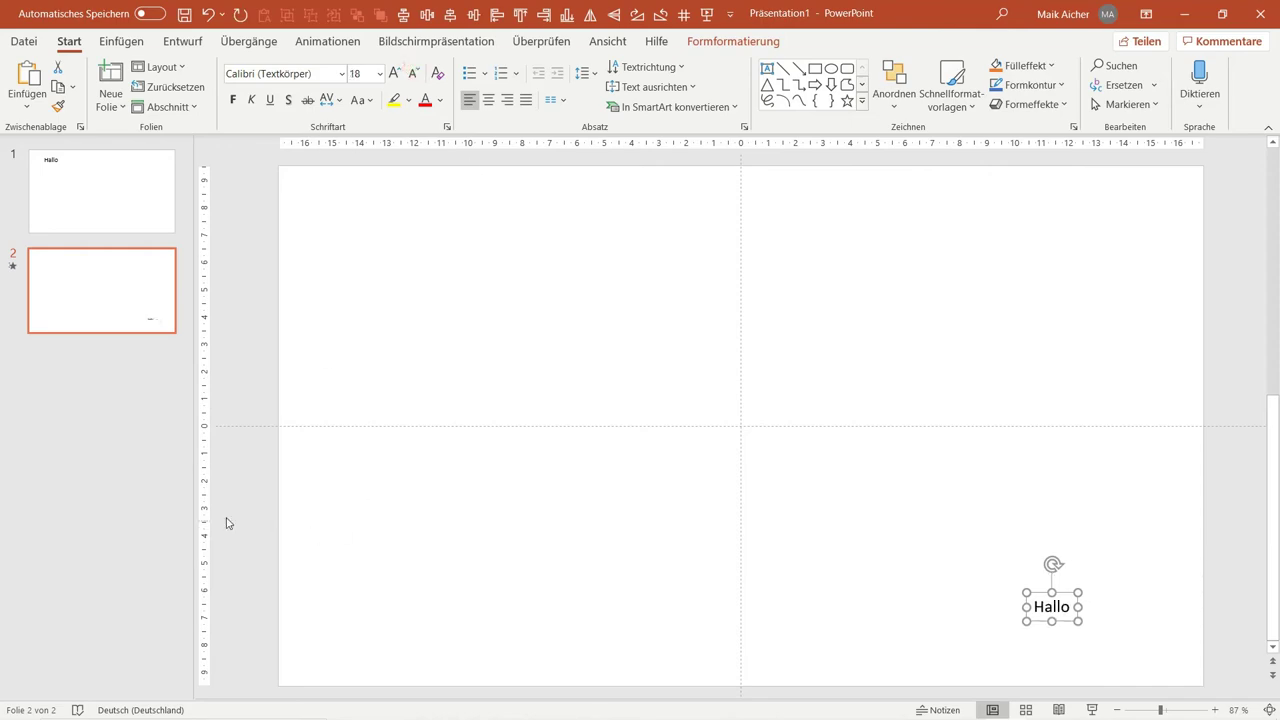
click(124, 201)
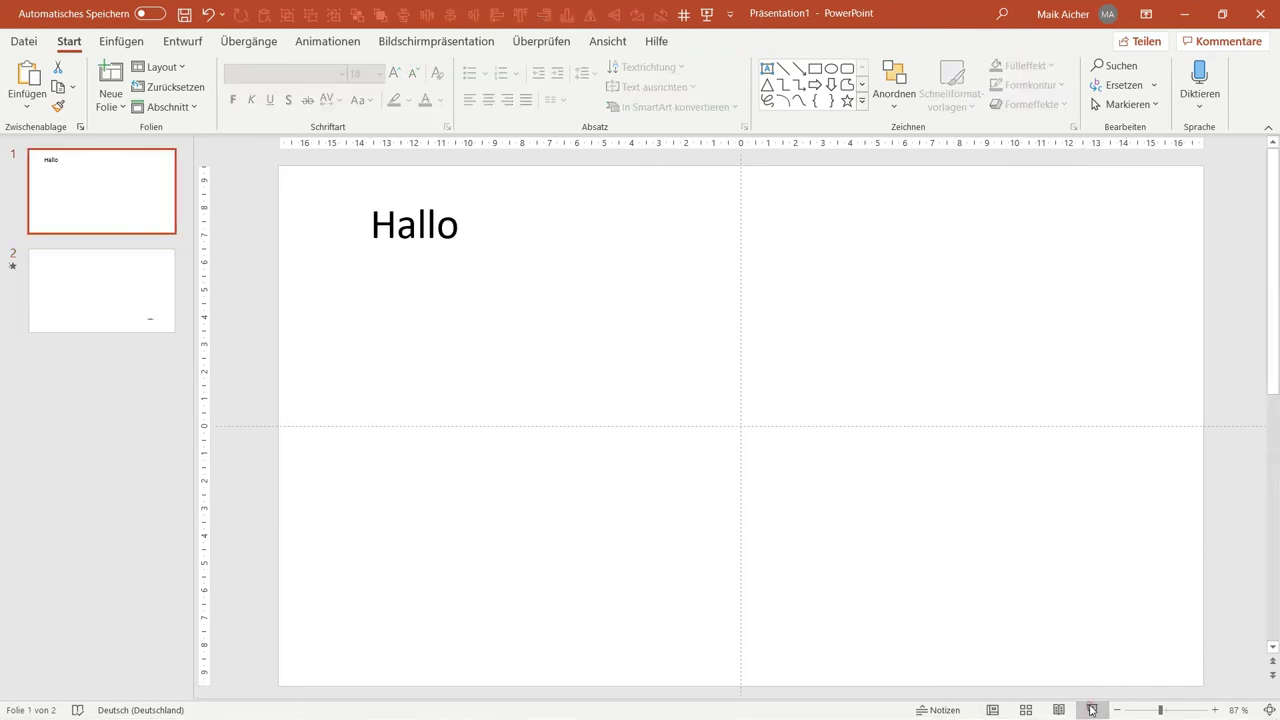
Step: Preview the show, then change slide 2's text to 'Hallo auch'
click(1092, 710)
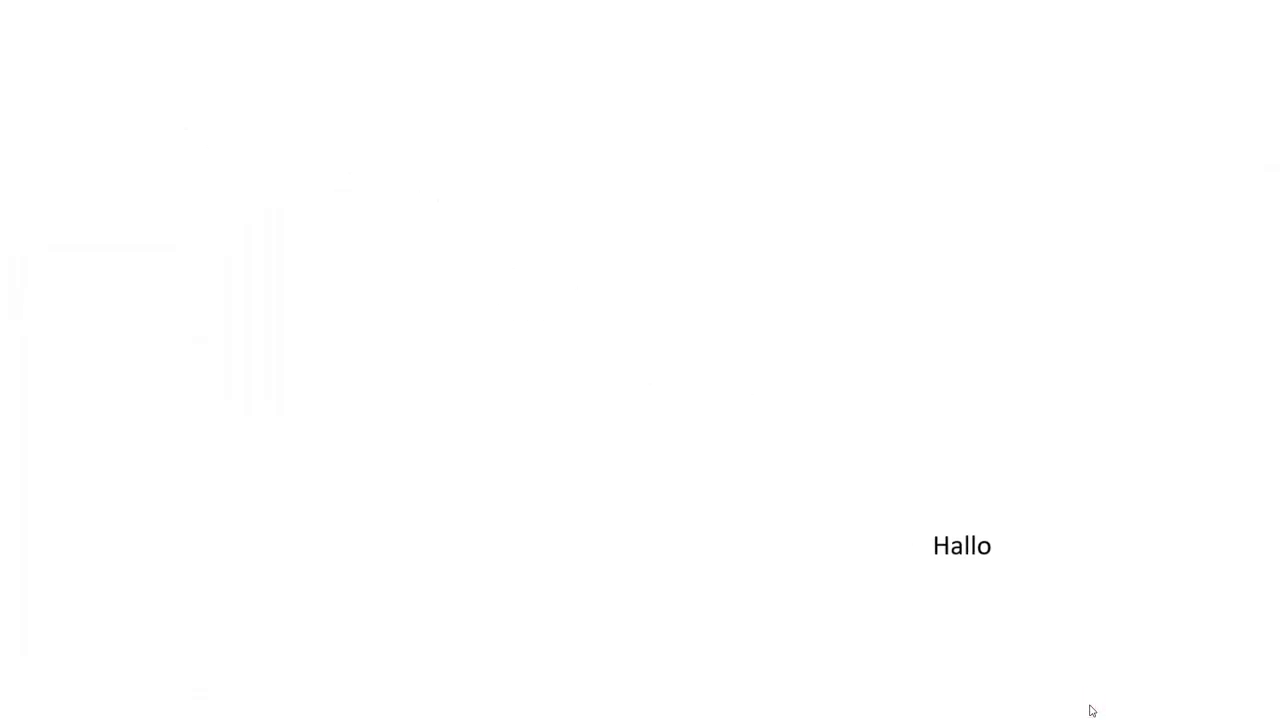
key(Escape)
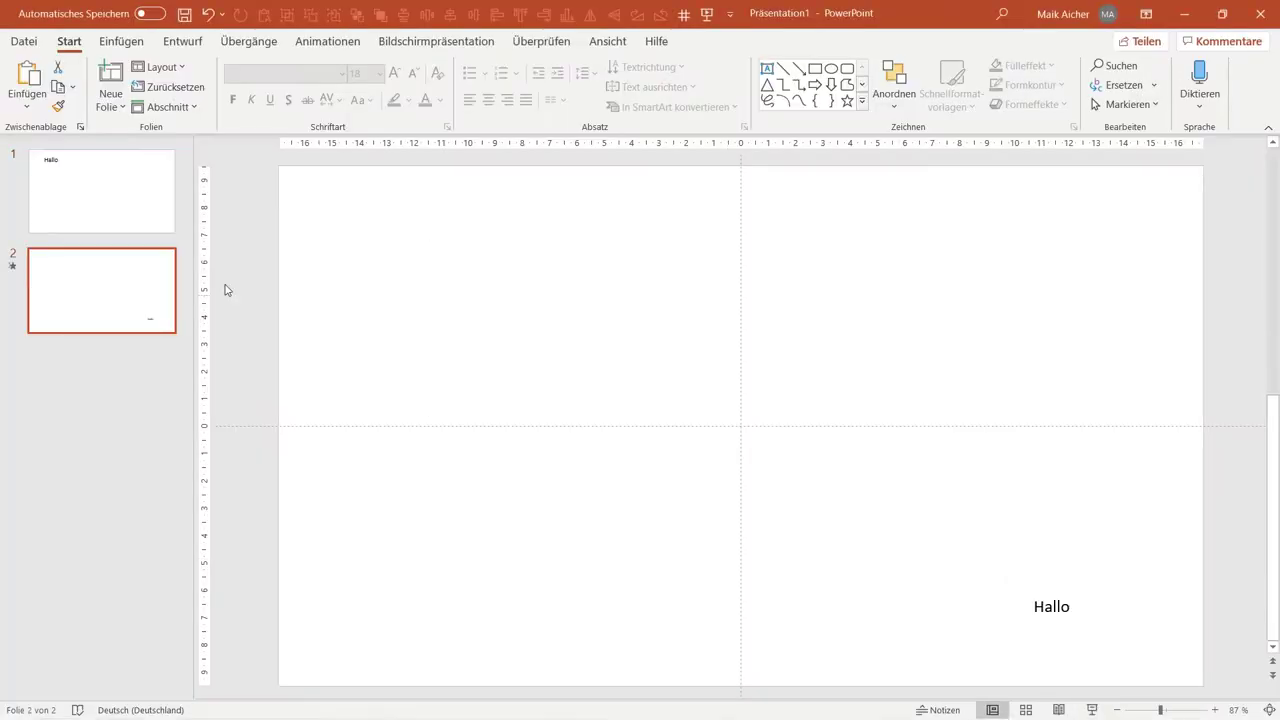
click(1068, 610)
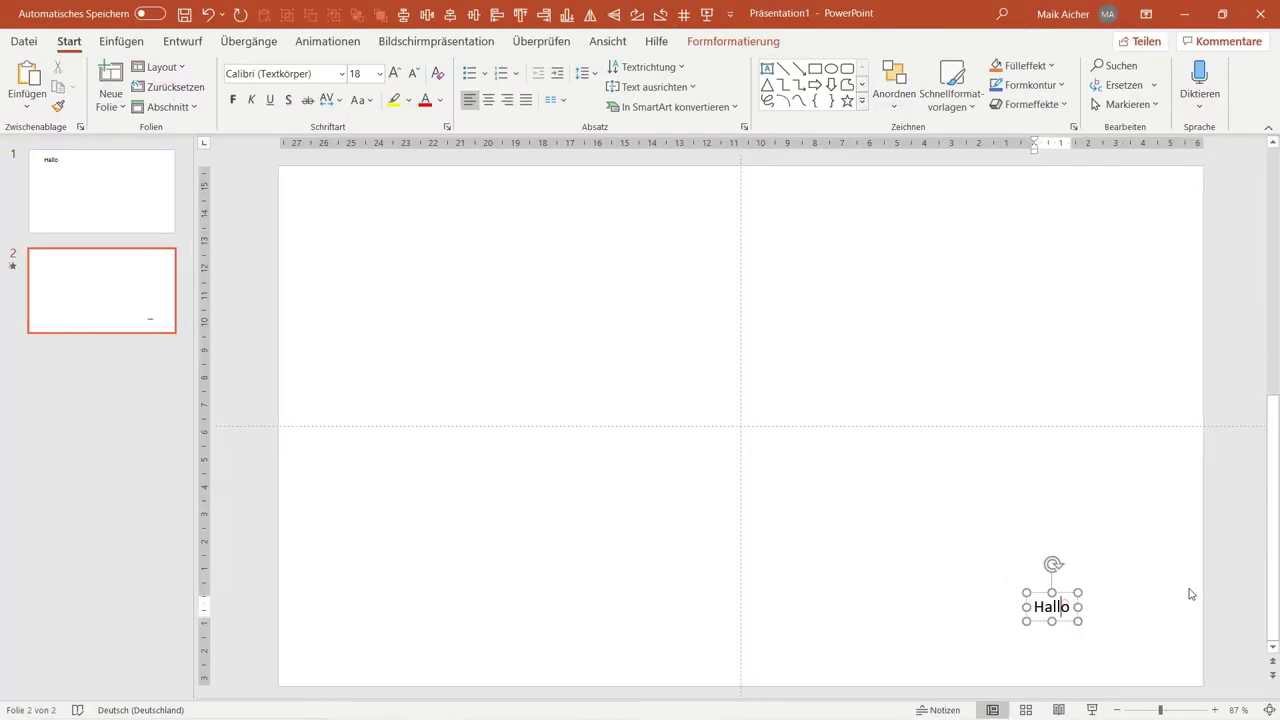
text( aicj)
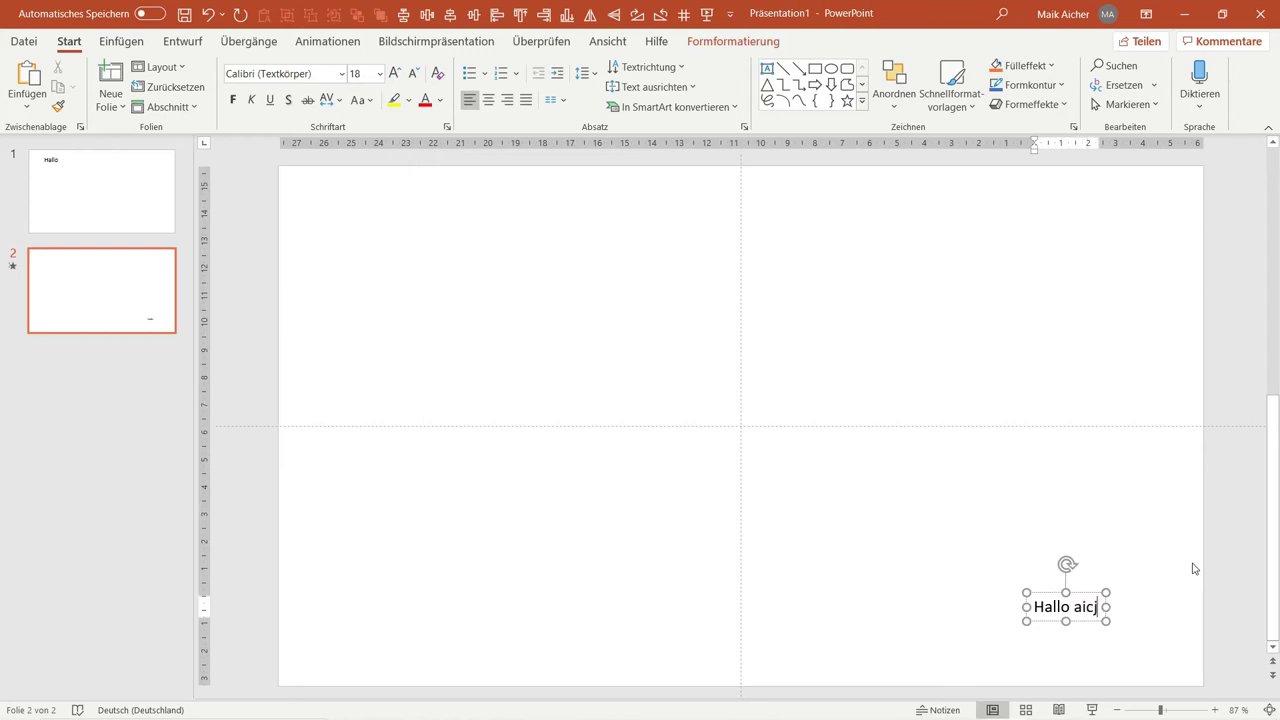
key(BackSpace)
key(BackSpace)
key(BackSpace)
text(u)
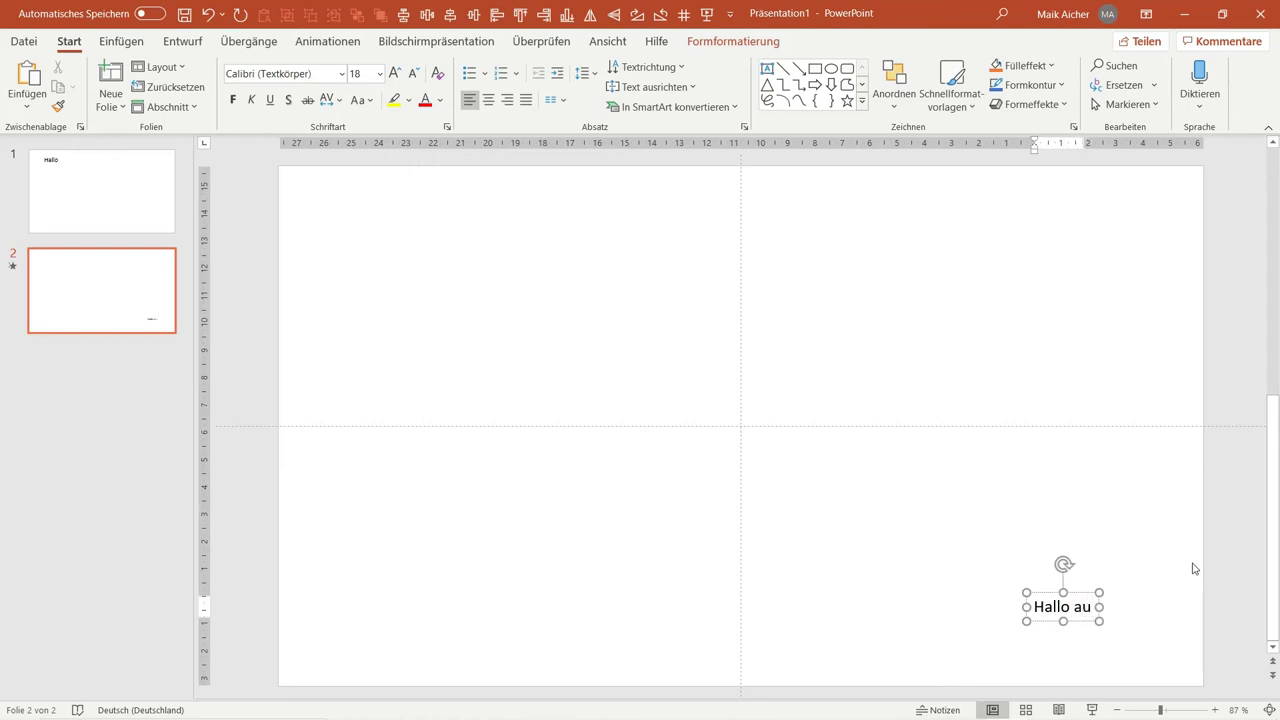
text(ch)
click(640, 314)
Step: Play the show from slide 1's Hallo through to the 'Hallo auch' slide
click(111, 174)
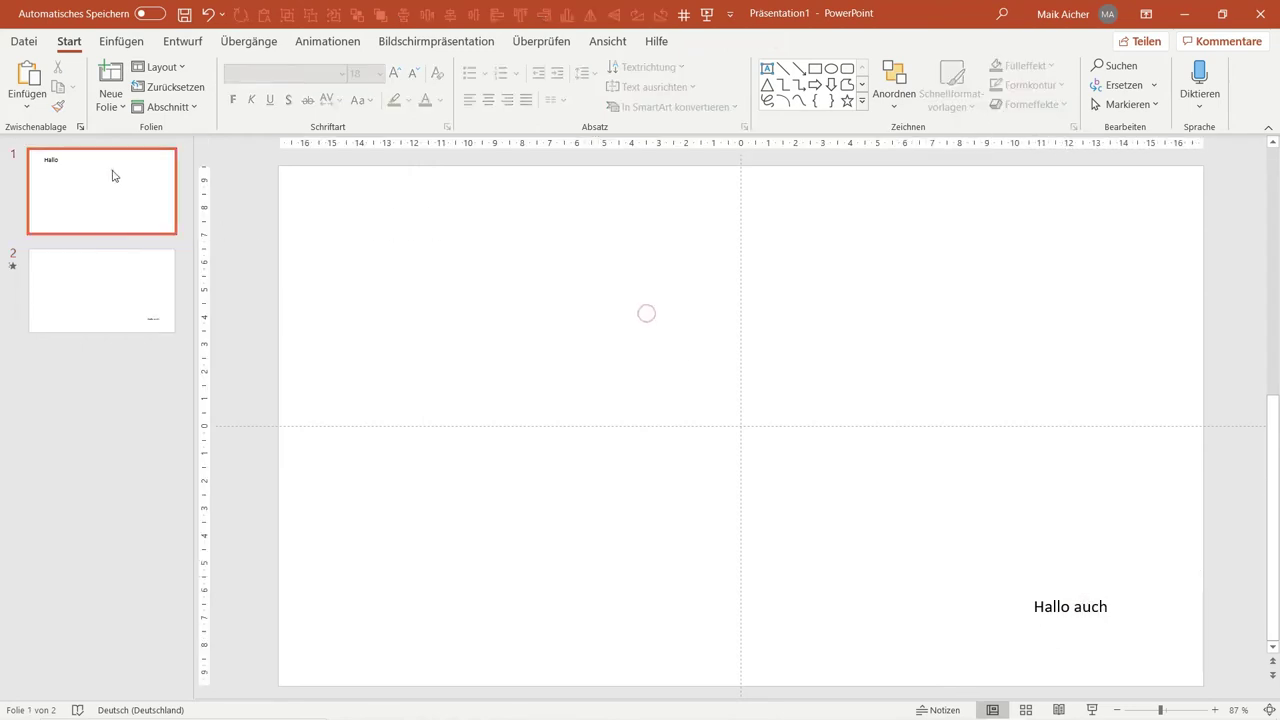
click(1093, 710)
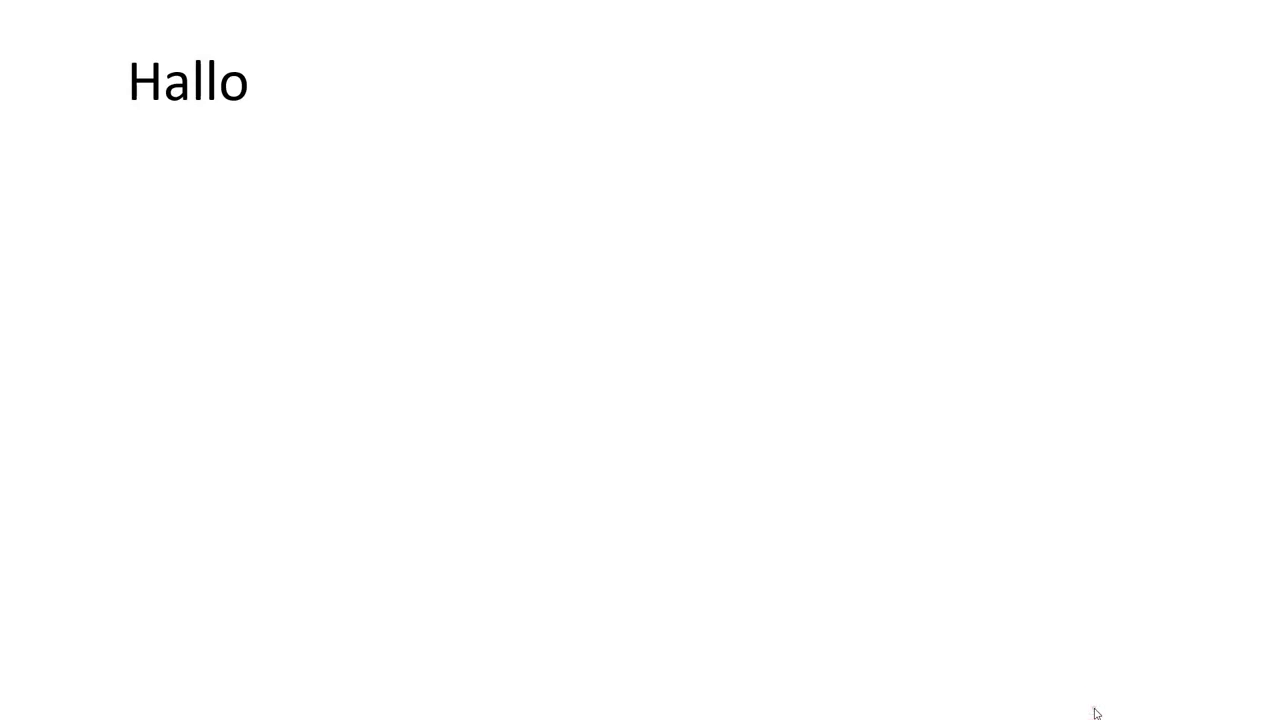
click(1095, 712)
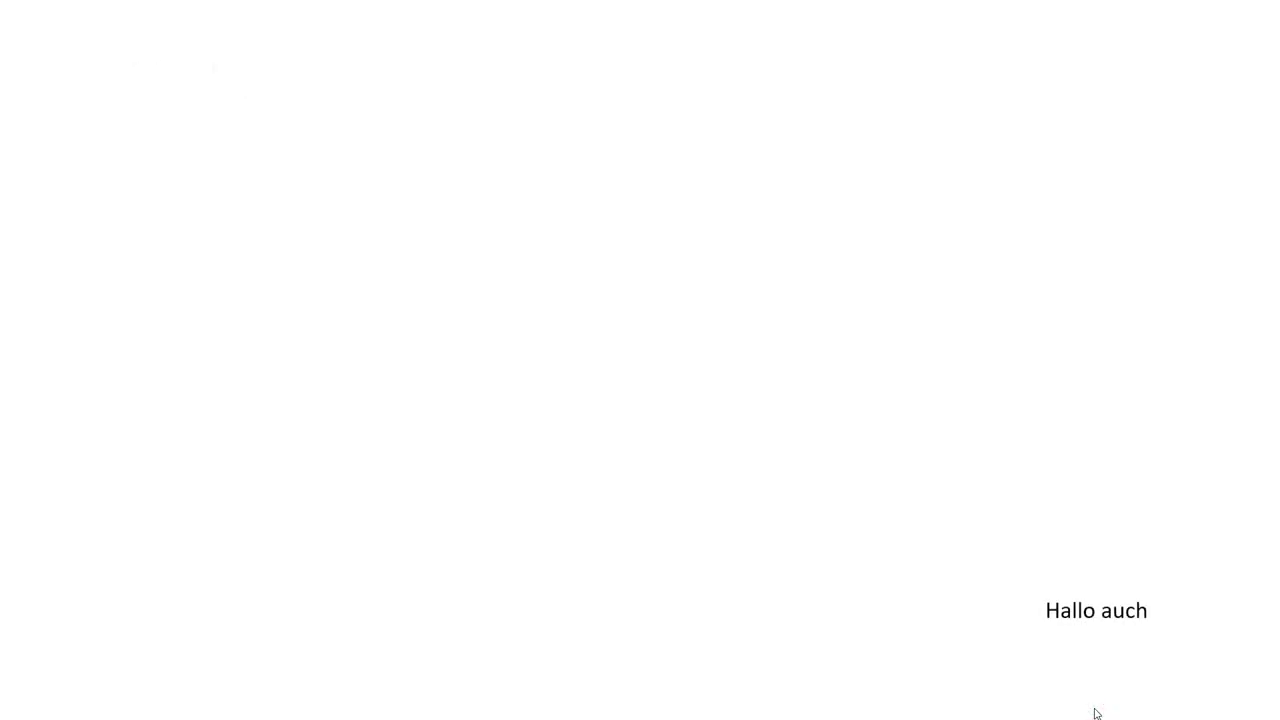
key(Escape)
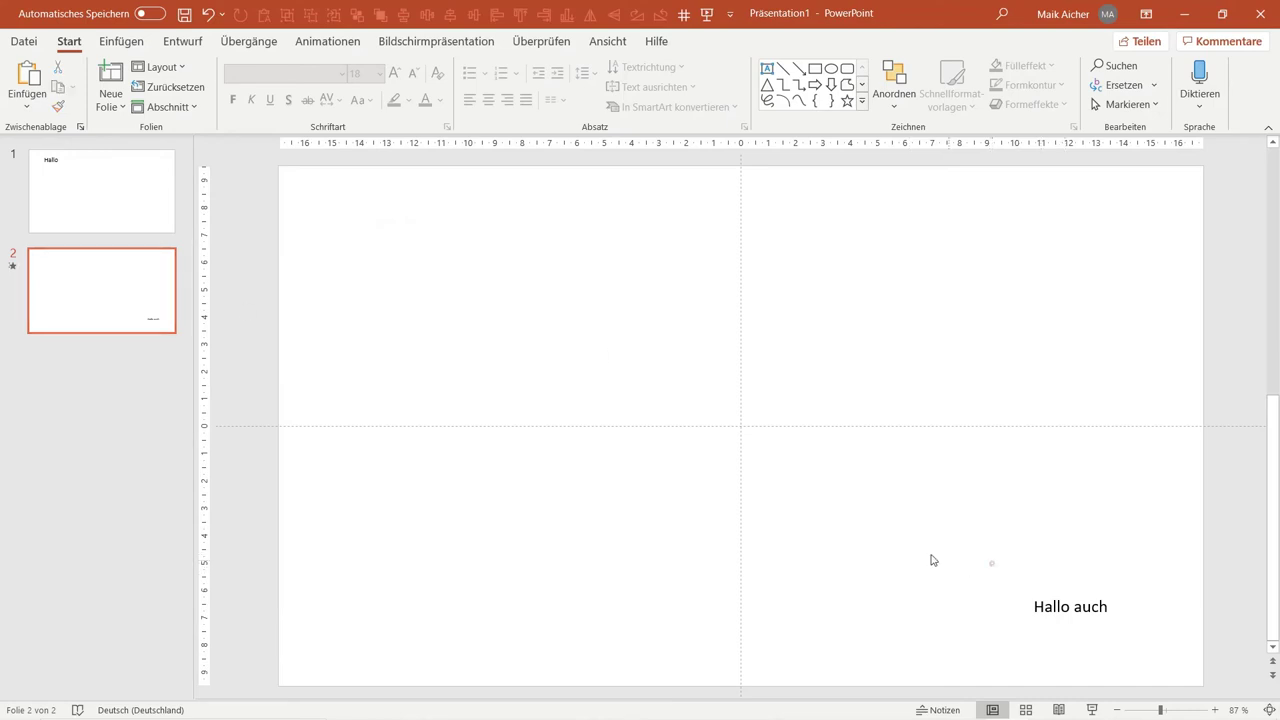
Step: Delete 'Hallo auch' from slide 2 and nudge slide 1's Hallo slightly right and down
drag(928, 552, 1161, 649)
key(Delete)
click(77, 172)
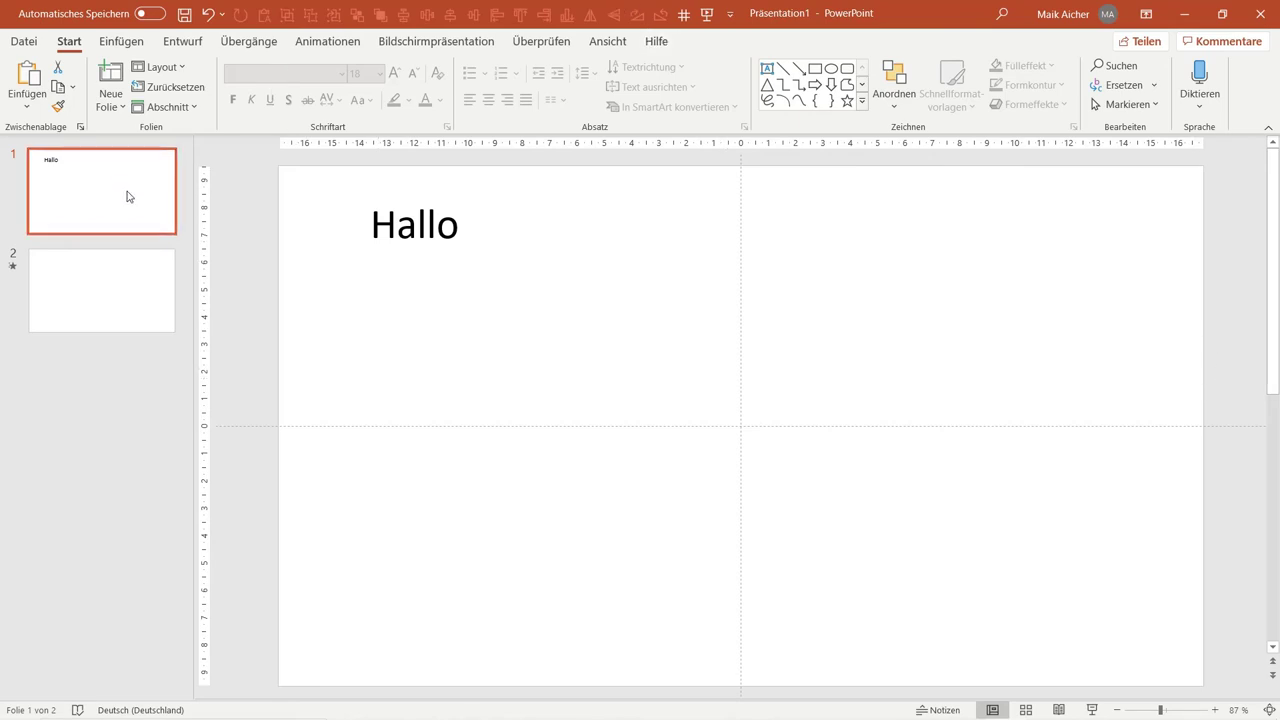
drag(400, 247, 432, 283)
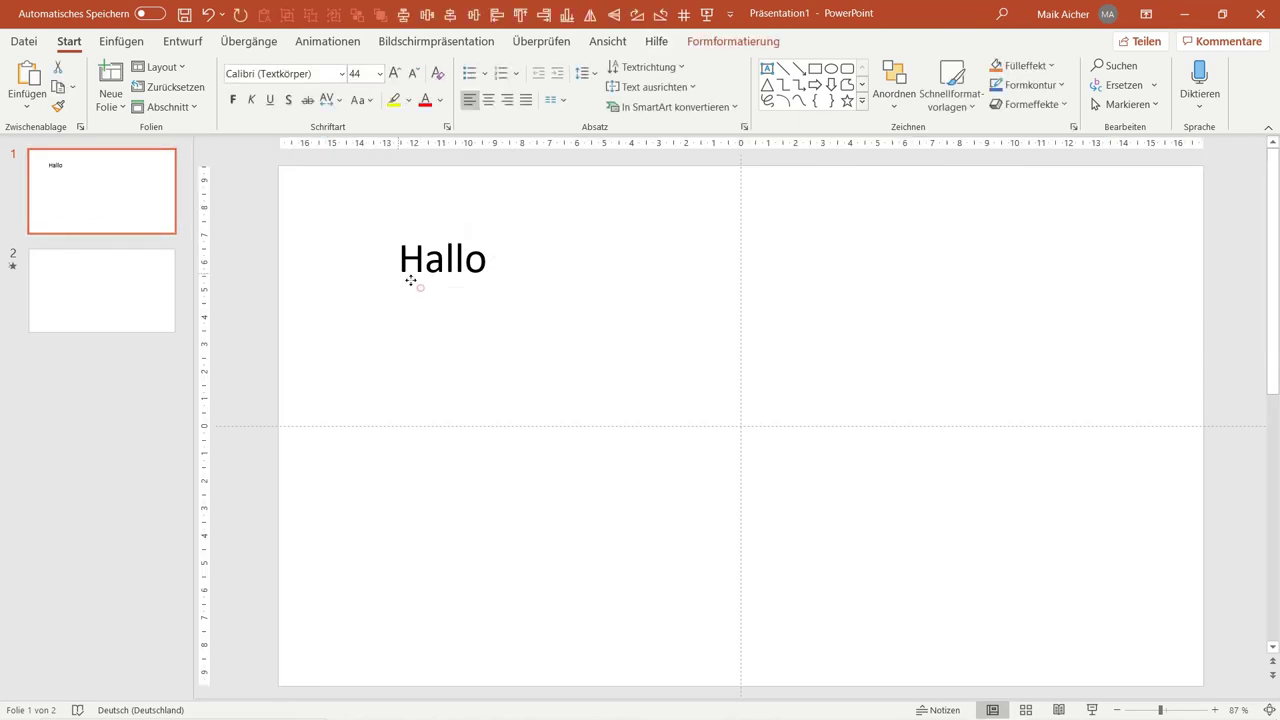
click(566, 303)
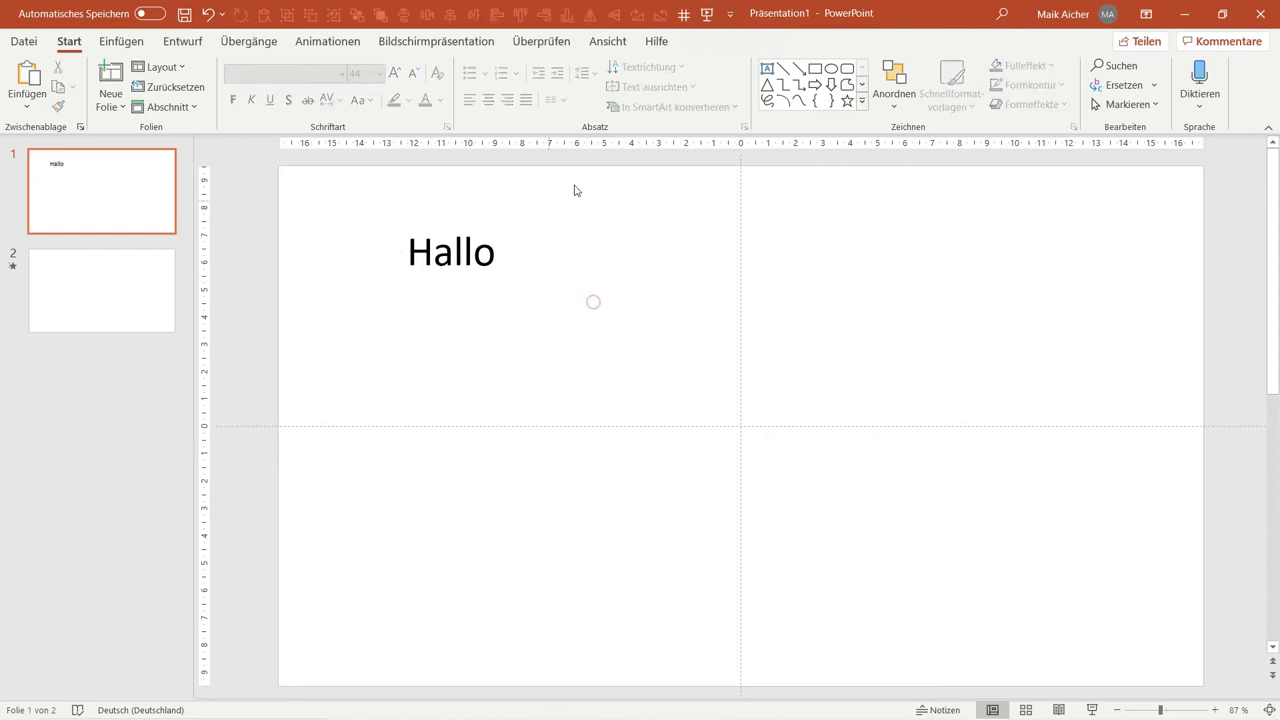
click(847, 84)
Step: Draw a V-shaped freeform line under Hallo and make its bottom vertex smooth
click(456, 417)
double_click(614, 278)
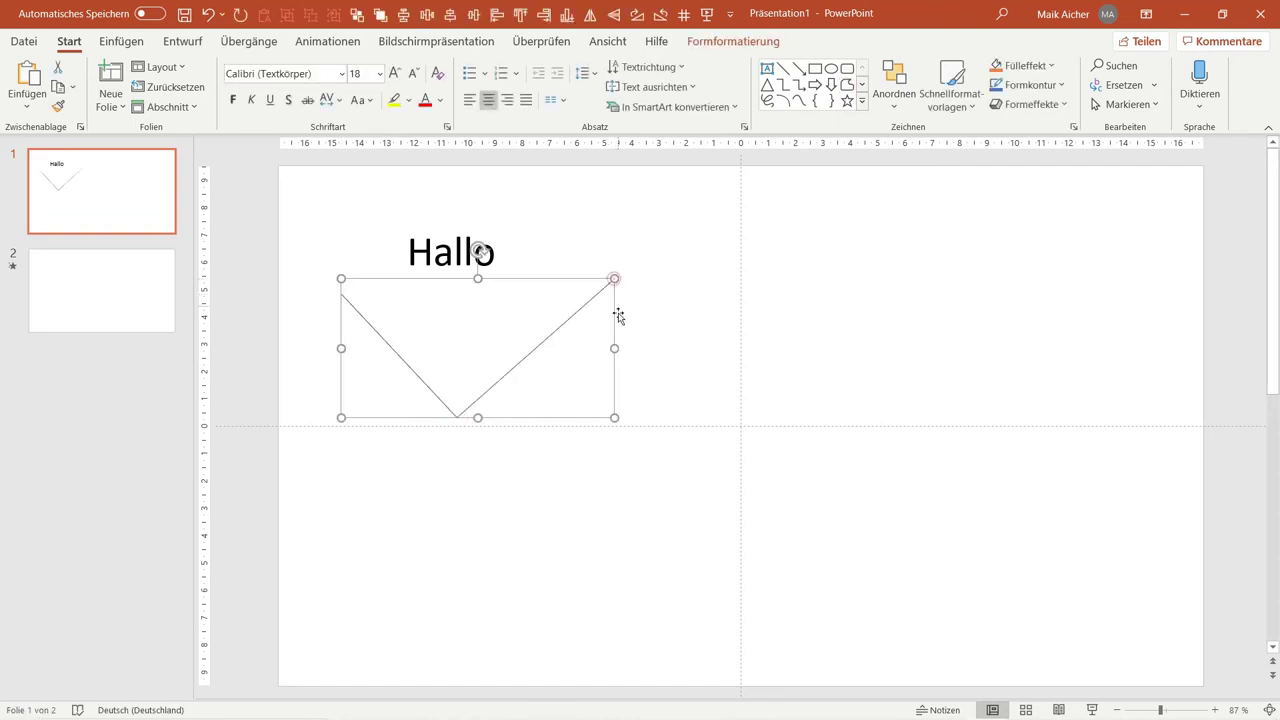
right_click(399, 355)
click(415, 454)
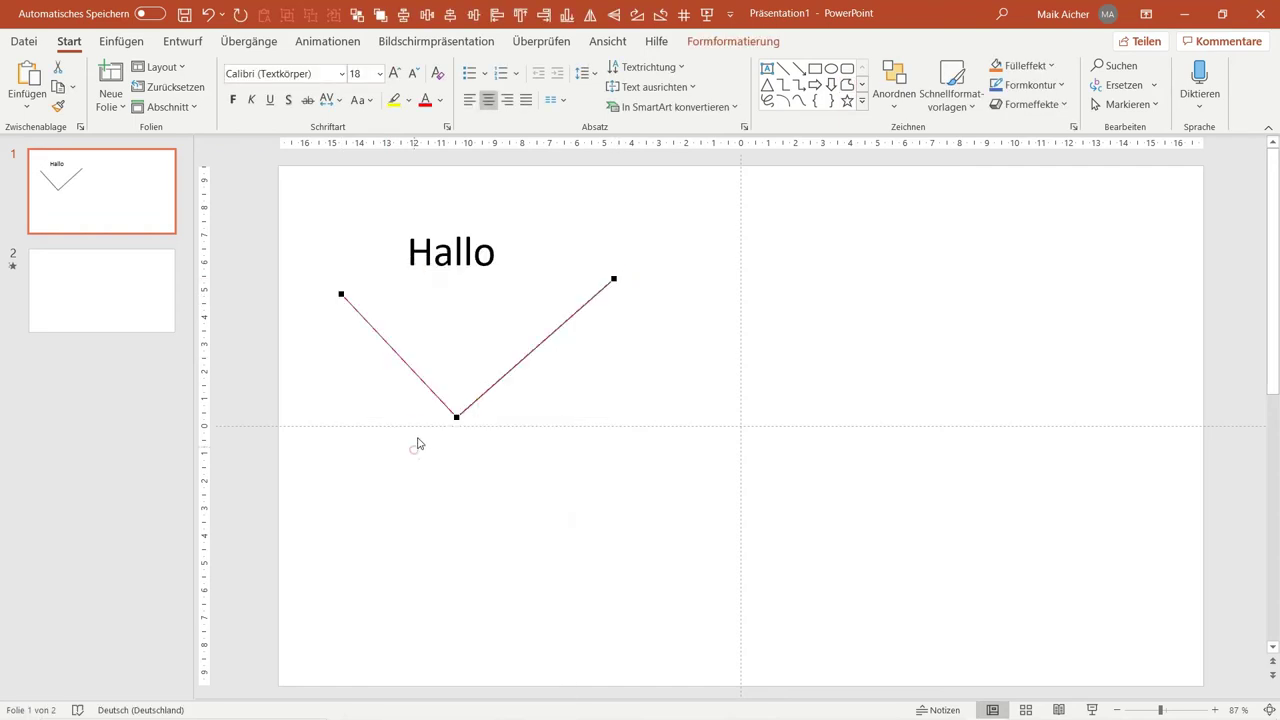
right_click(453, 417)
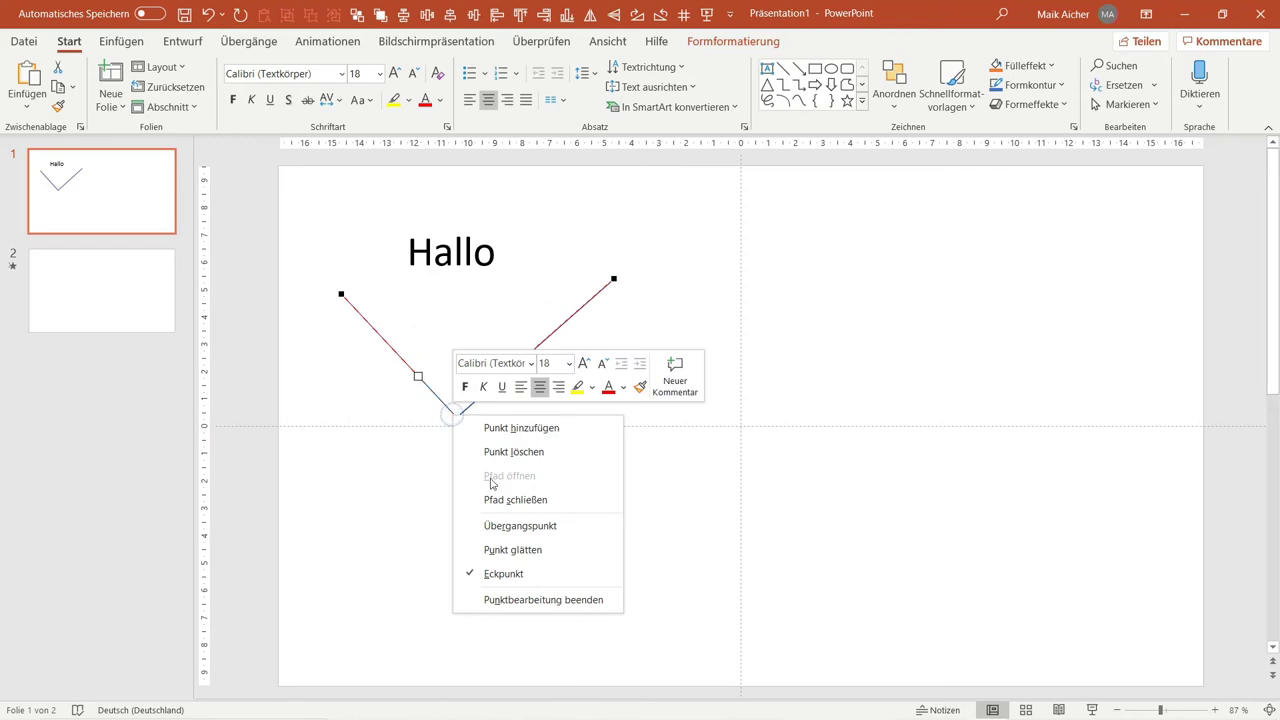
click(520, 549)
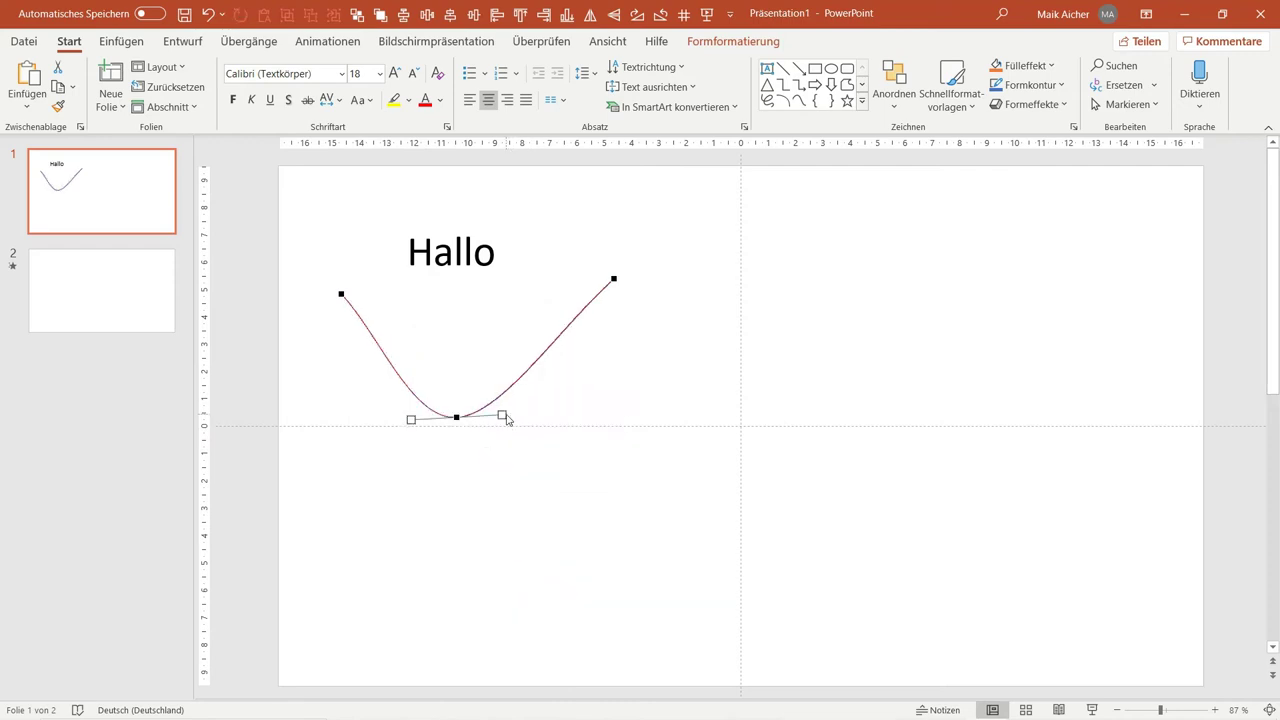
Step: Drag the Bézier handles to widen the line into a smooth U-shaped curve
drag(502, 415, 557, 418)
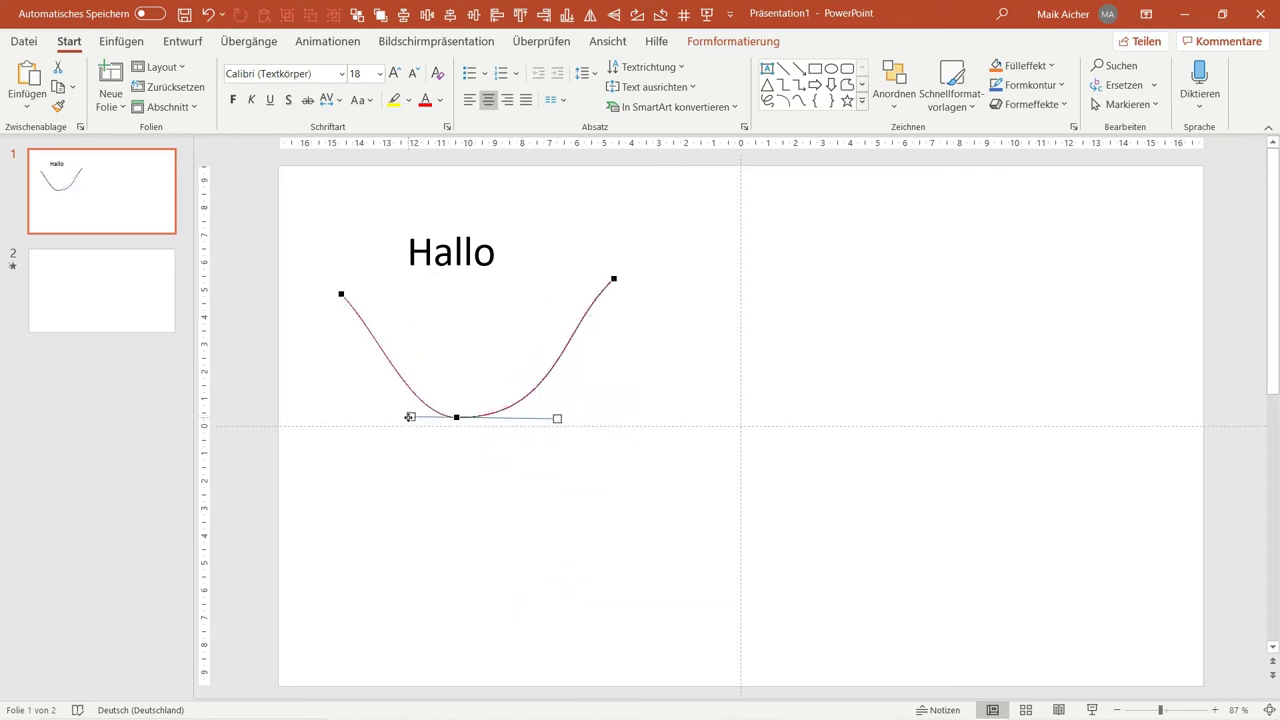
drag(410, 417, 346, 417)
click(341, 294)
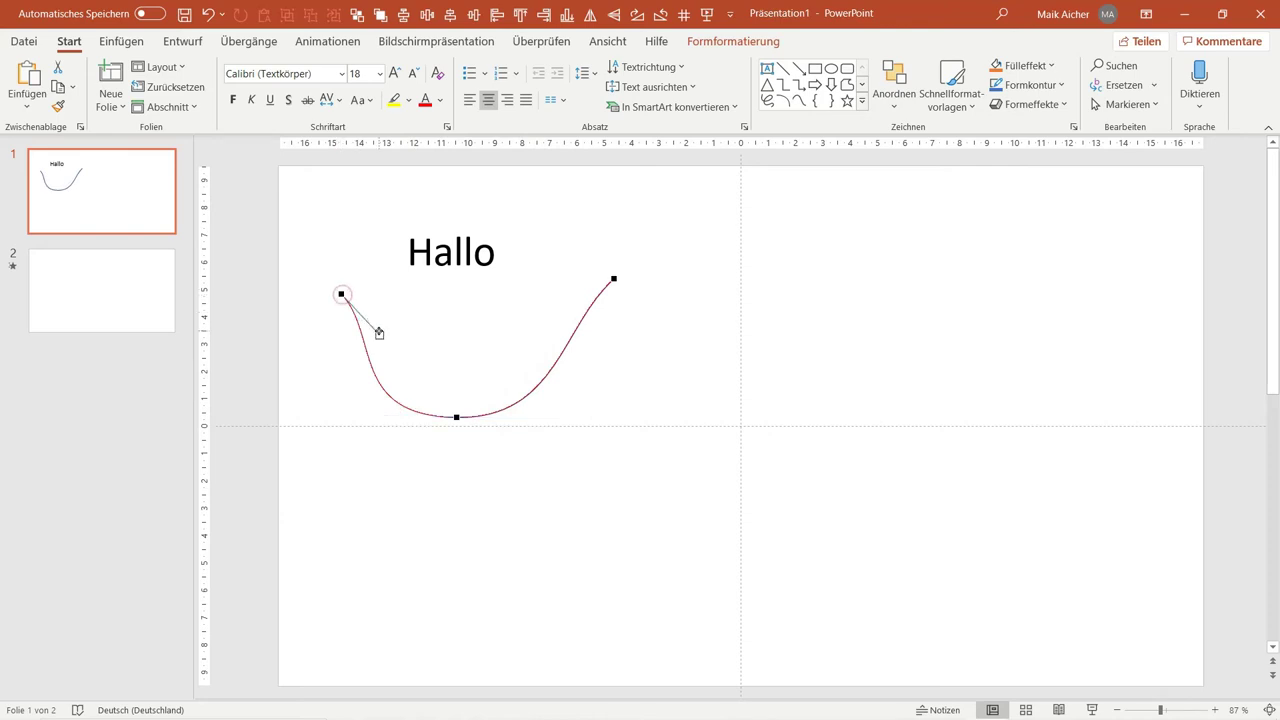
drag(379, 333, 344, 351)
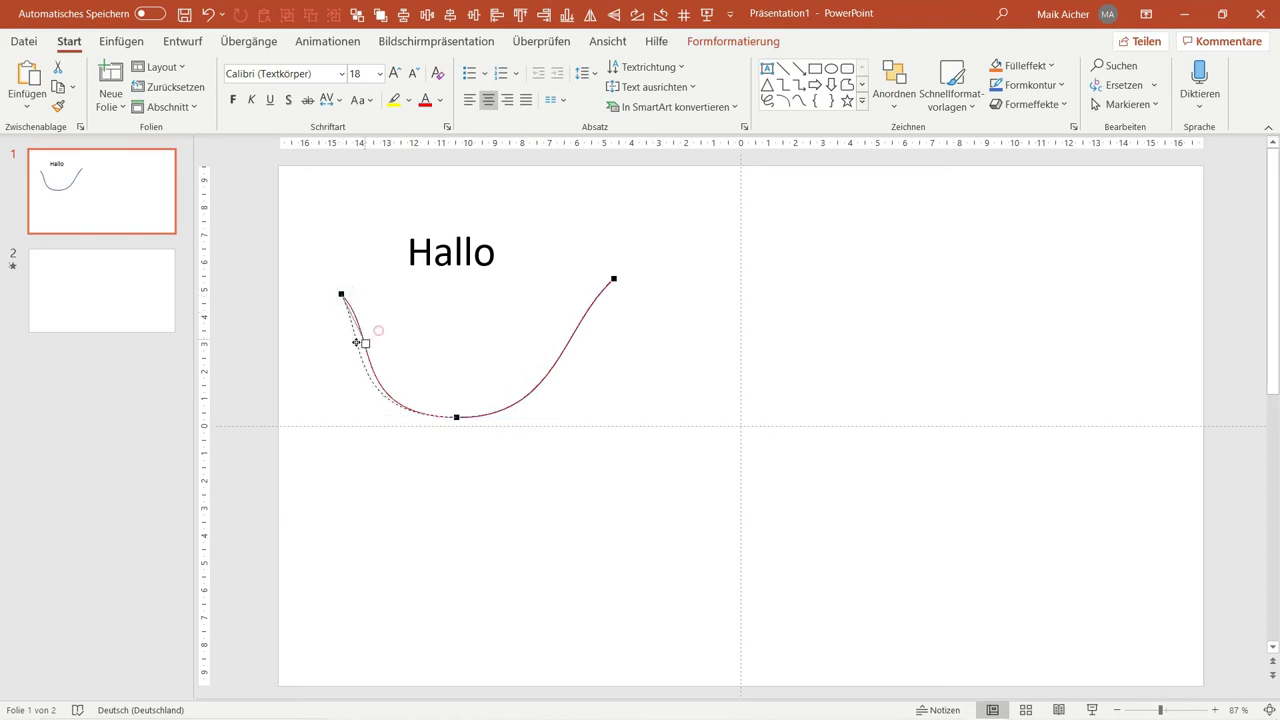
click(611, 277)
drag(560, 326, 610, 348)
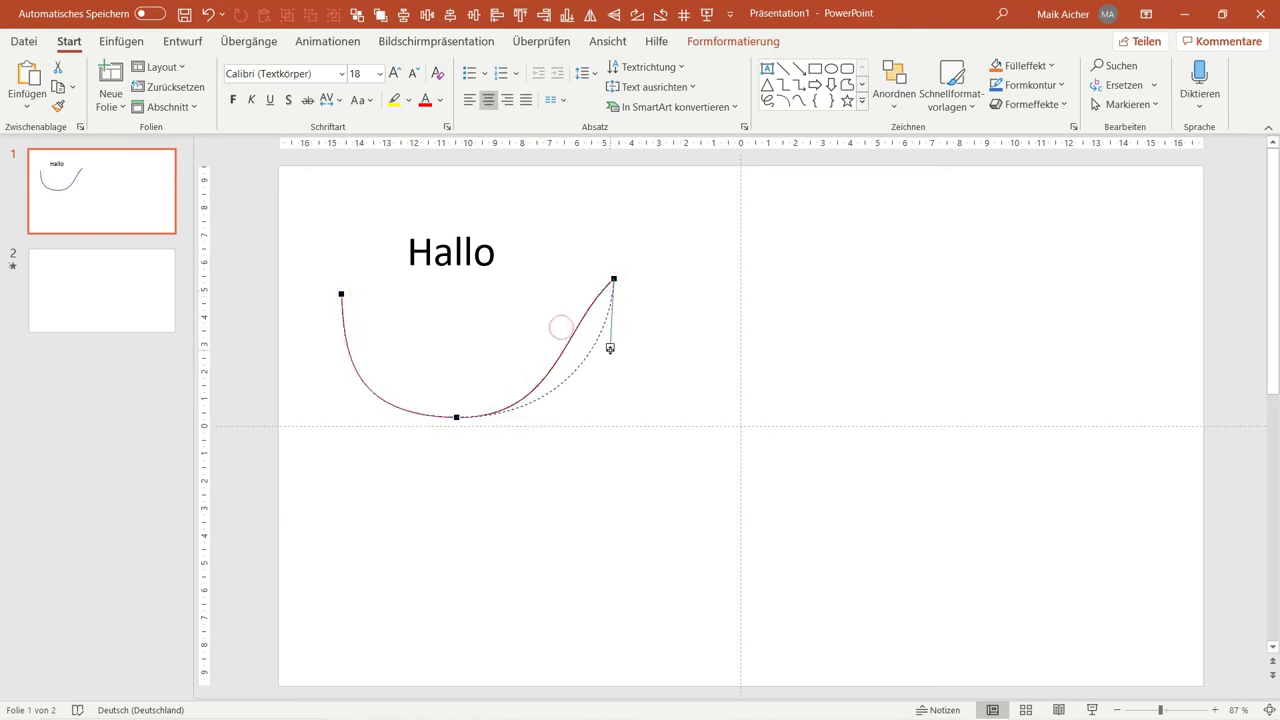
Step: Copy Hallo and its curve from slide 1 onto slide 2
click(111, 200)
click(391, 229)
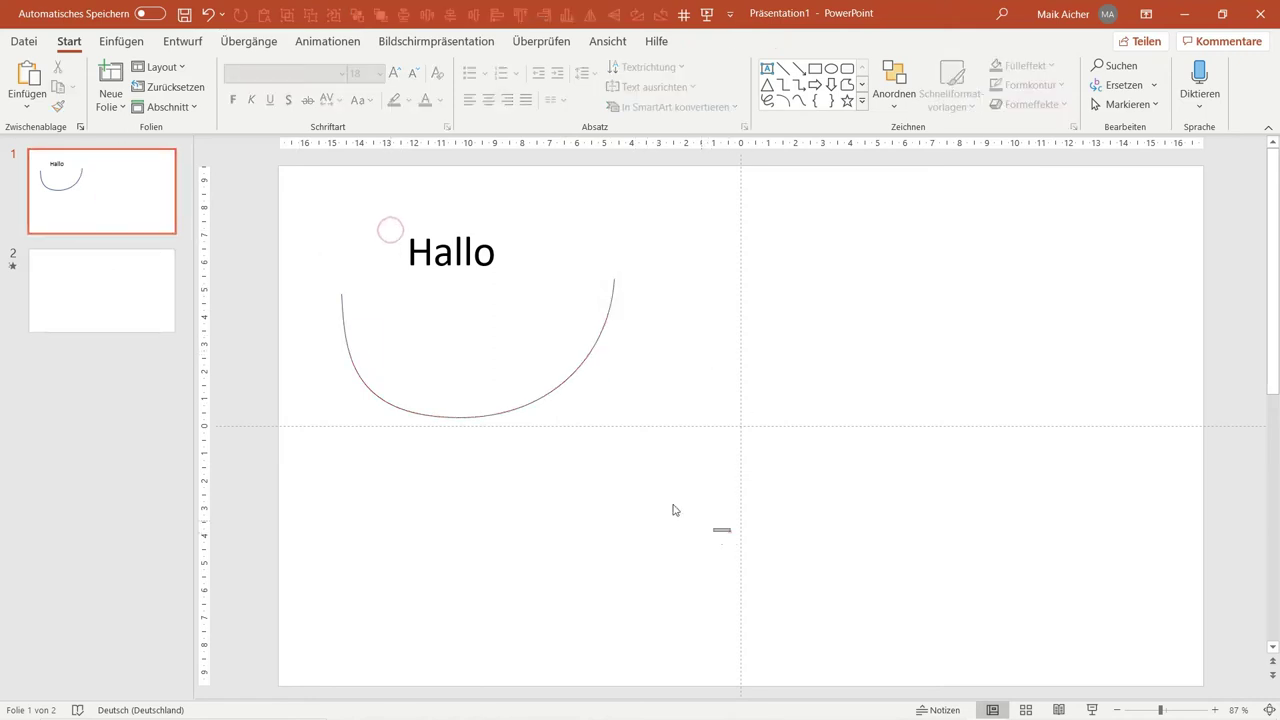
mouse_move(730, 531)
mouse_down()
mouse_move(245, 188)
mouse_move(294, 190)
mouse_up()
click(148, 280)
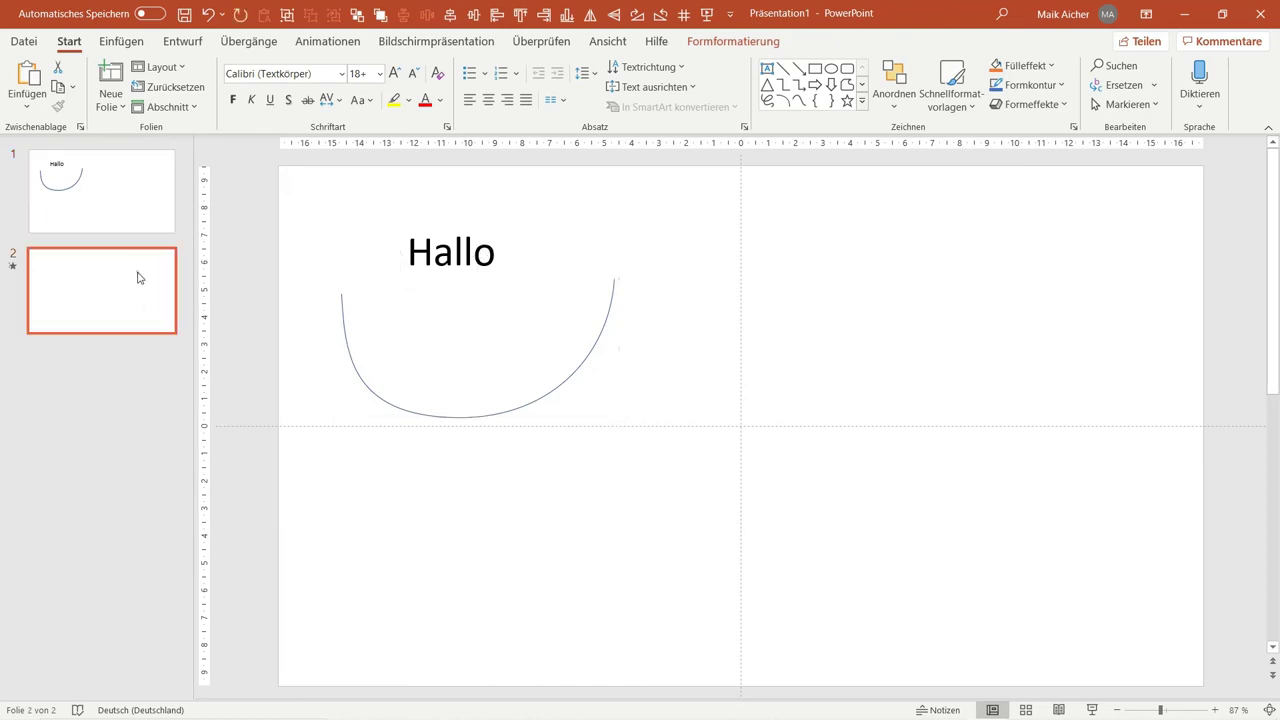
key(ctrl+v)
Step: Edit the pasted curve's points so it loops as a loose oval around Hallo
click(588, 354)
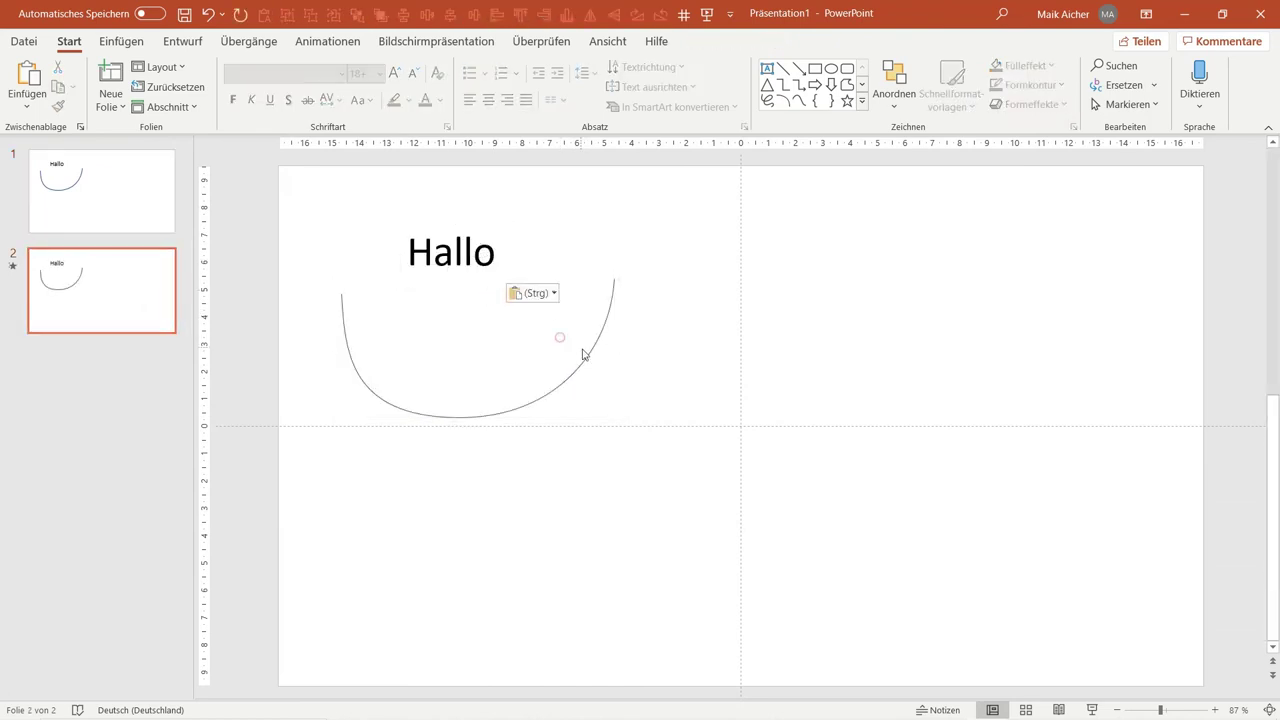
right_click(588, 352)
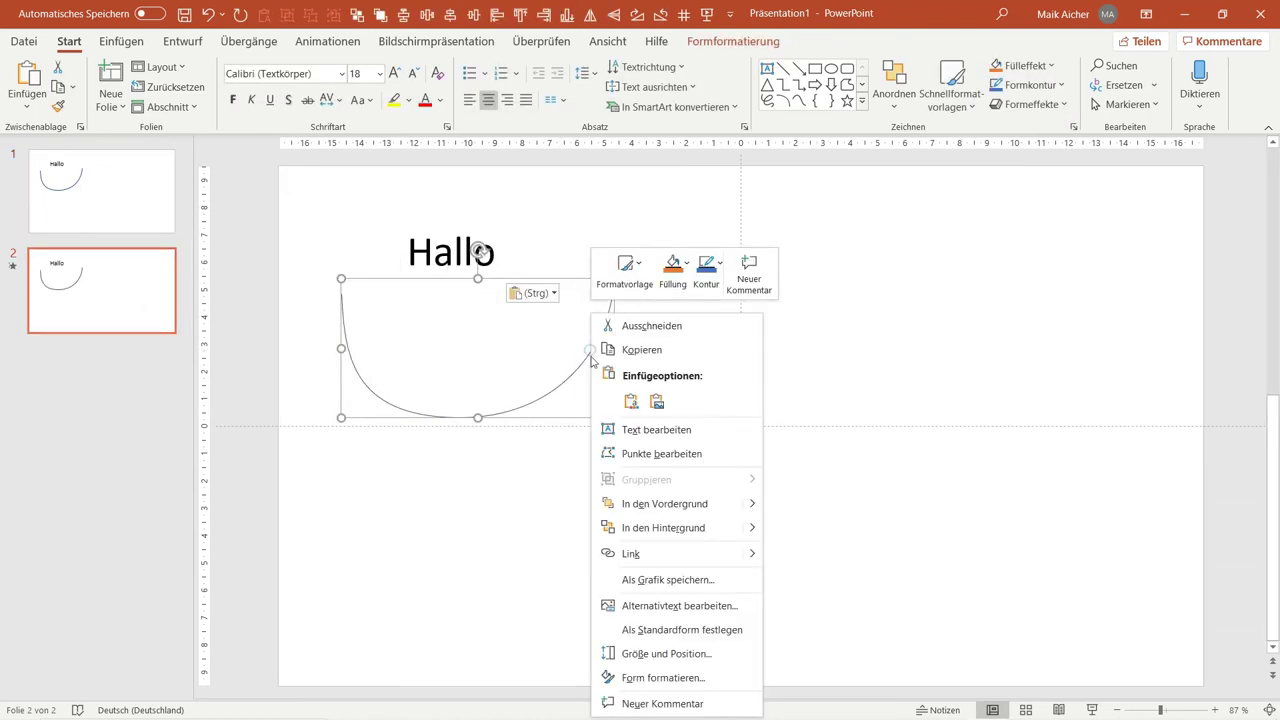
click(611, 453)
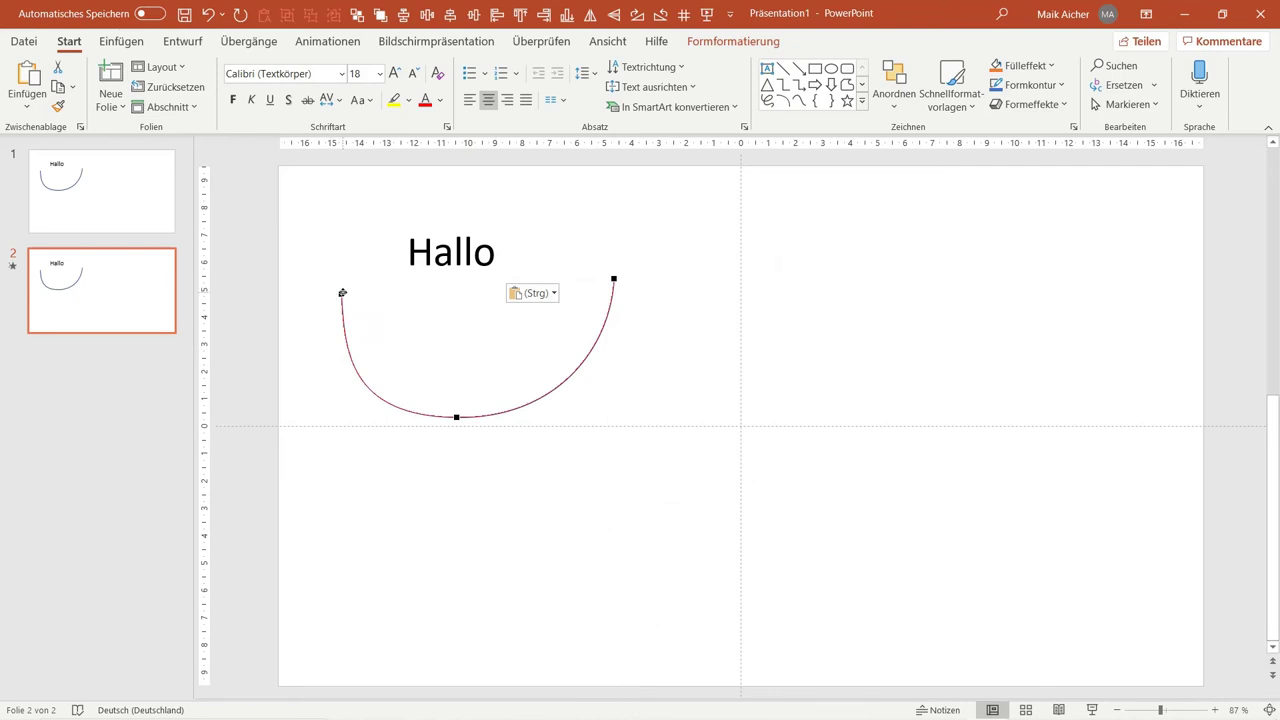
drag(345, 277, 441, 212)
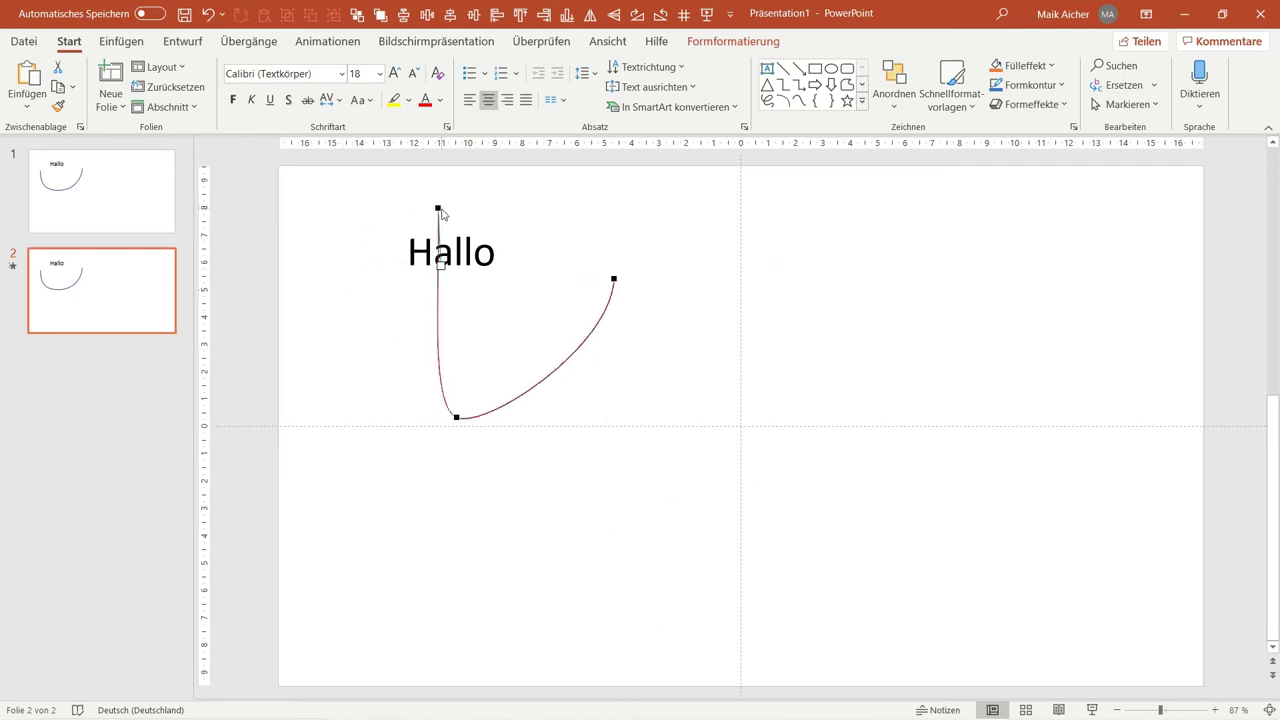
drag(441, 267, 326, 200)
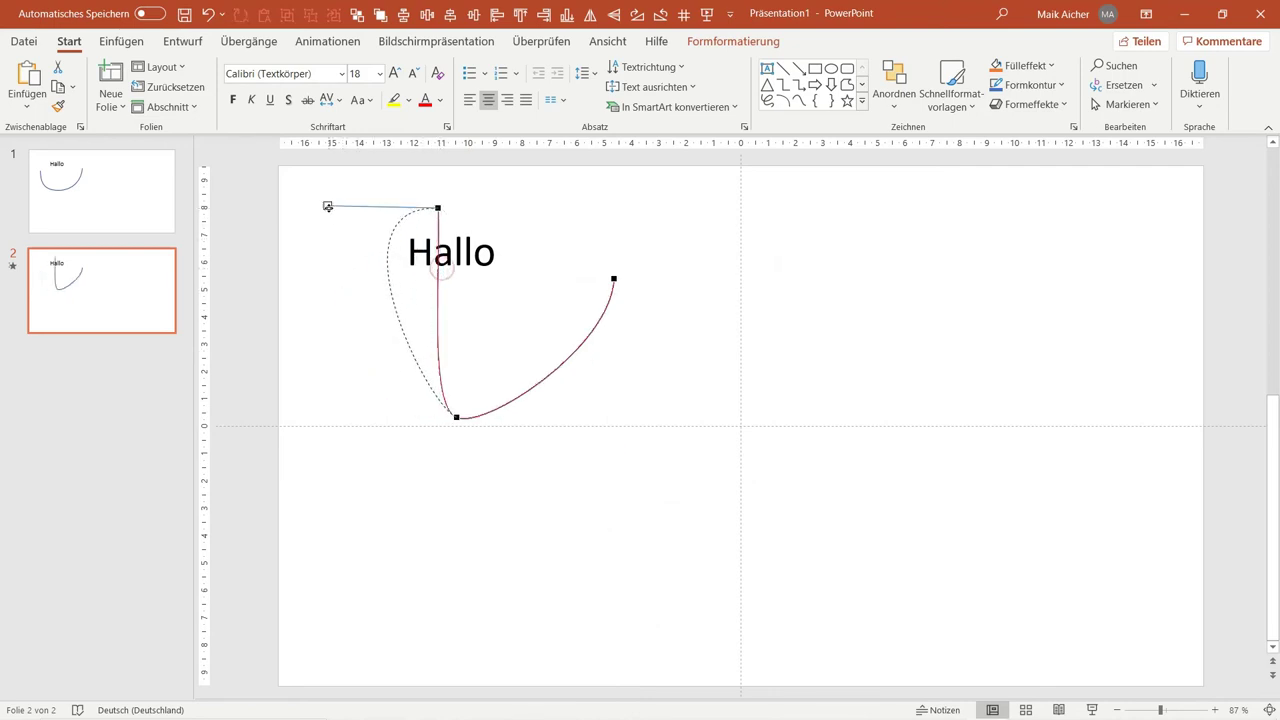
click(613, 279)
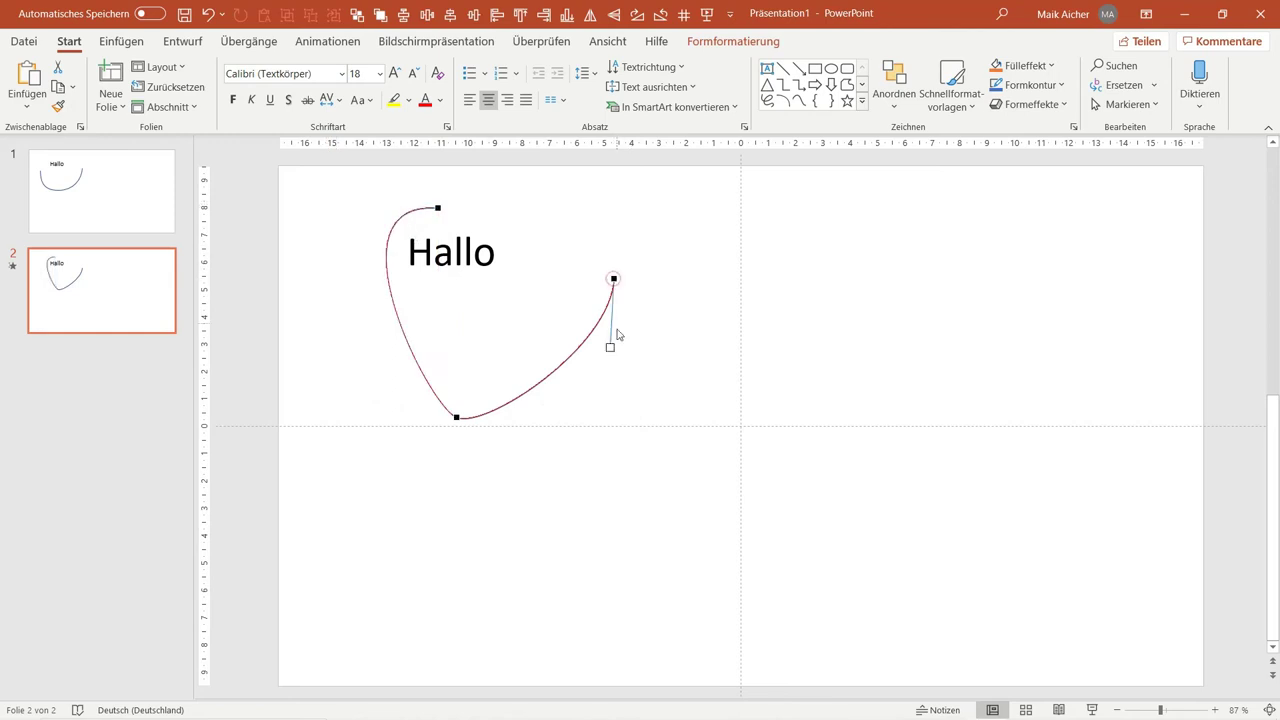
mouse_move(610, 347)
mouse_down()
mouse_move(684, 276)
mouse_move(502, 204)
mouse_up()
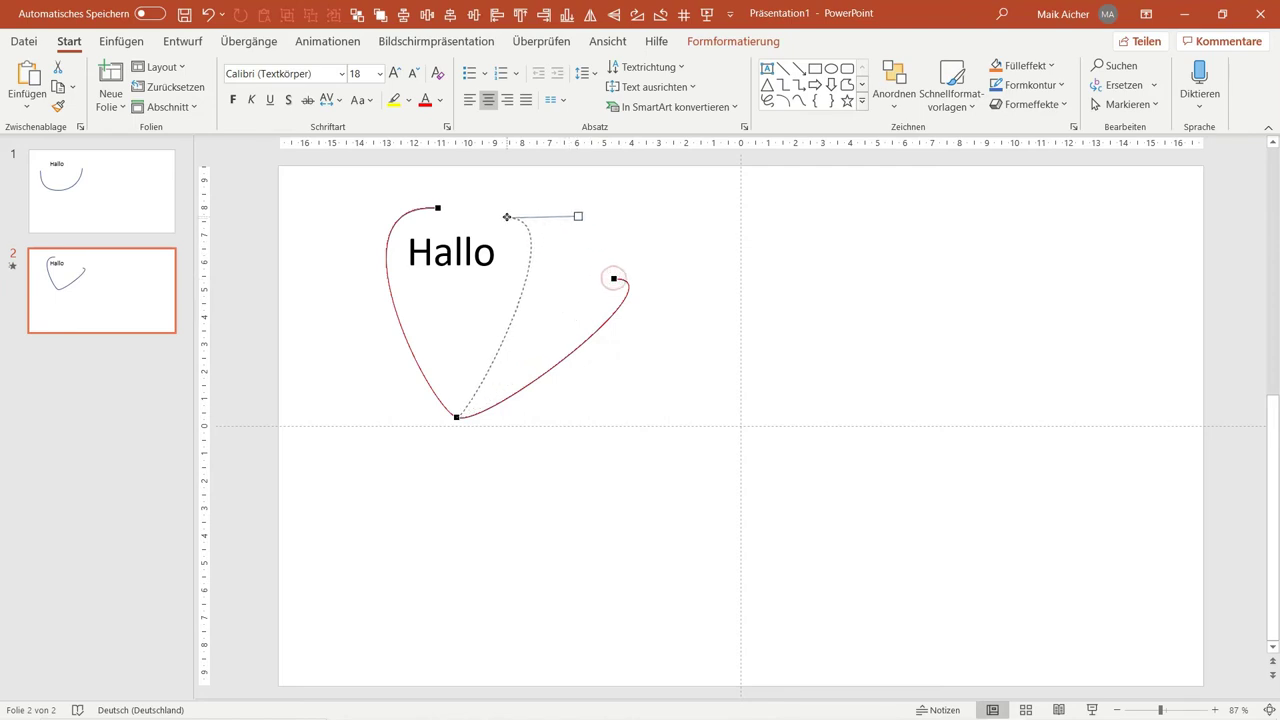
click(456, 414)
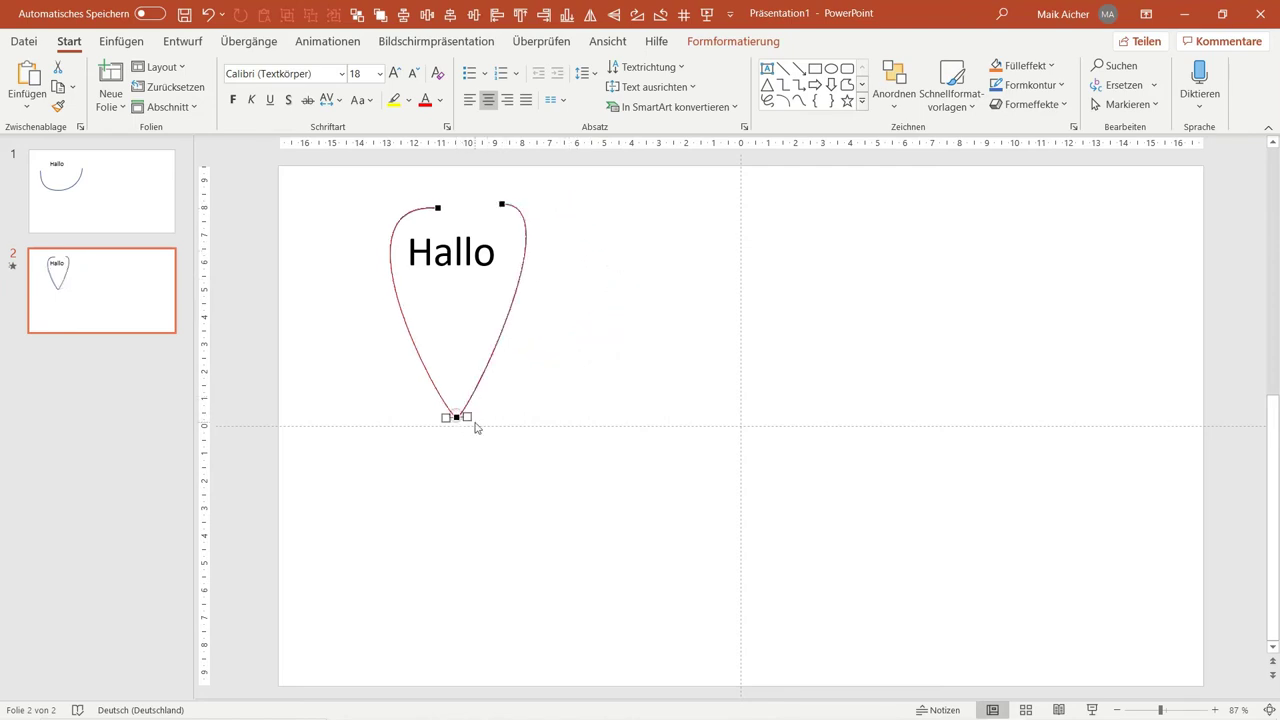
drag(468, 419, 599, 409)
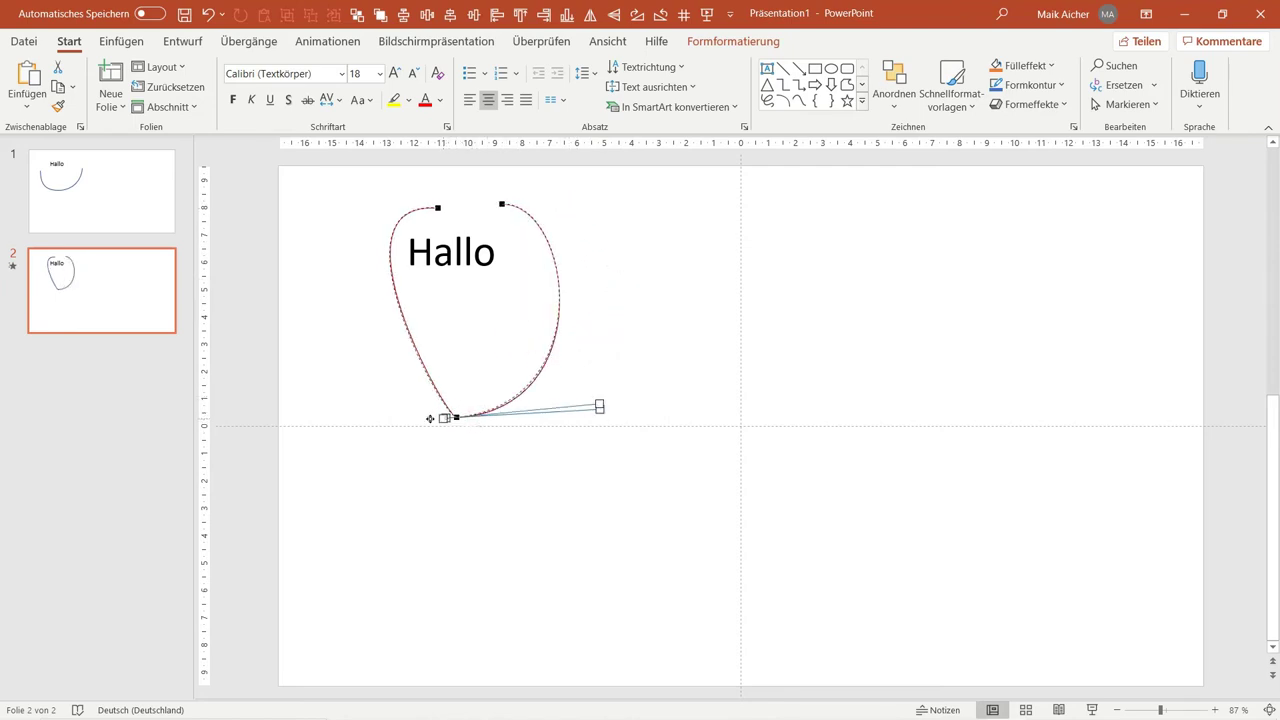
drag(446, 417, 323, 419)
drag(456, 416, 458, 336)
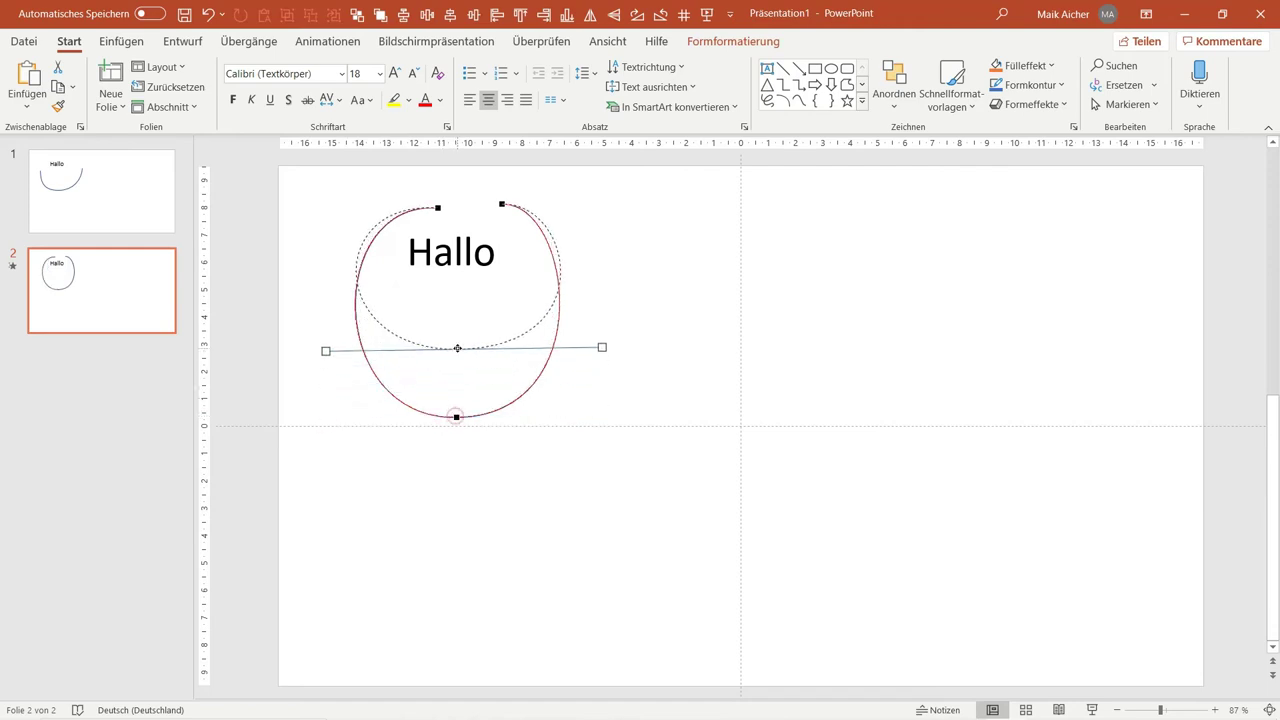
click(625, 257)
click(133, 213)
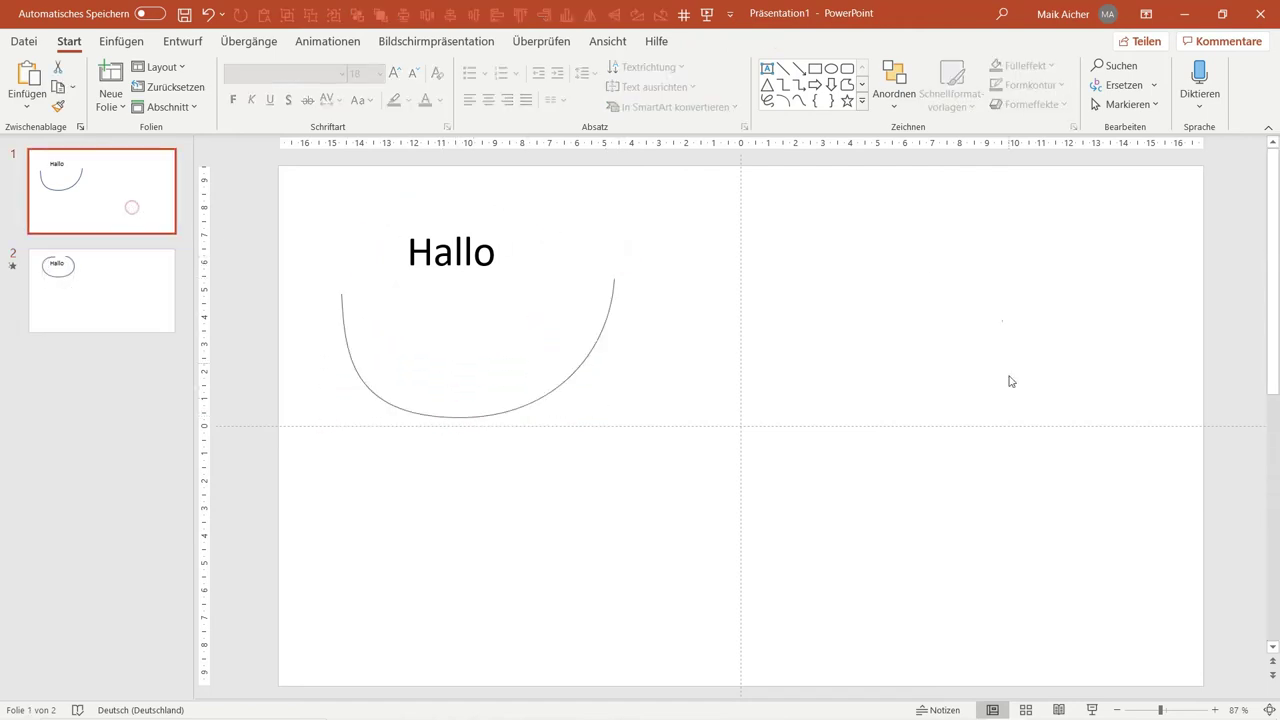
click(1091, 709)
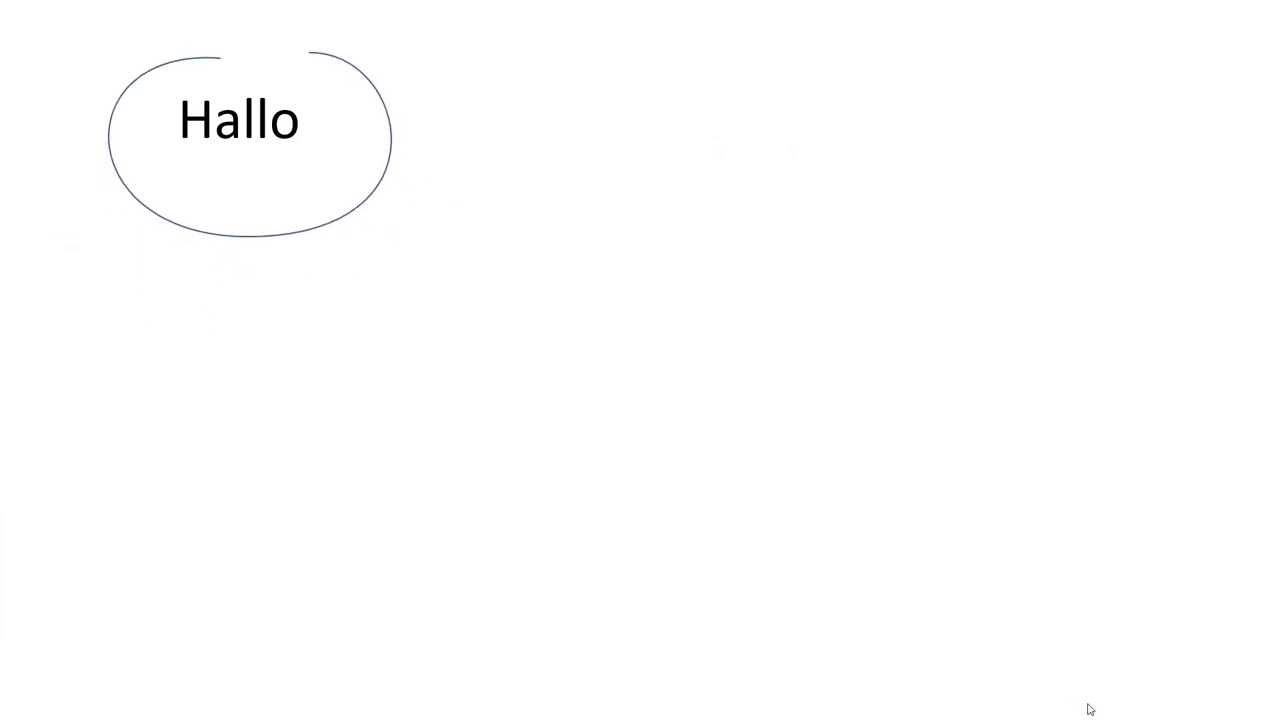
key(Escape)
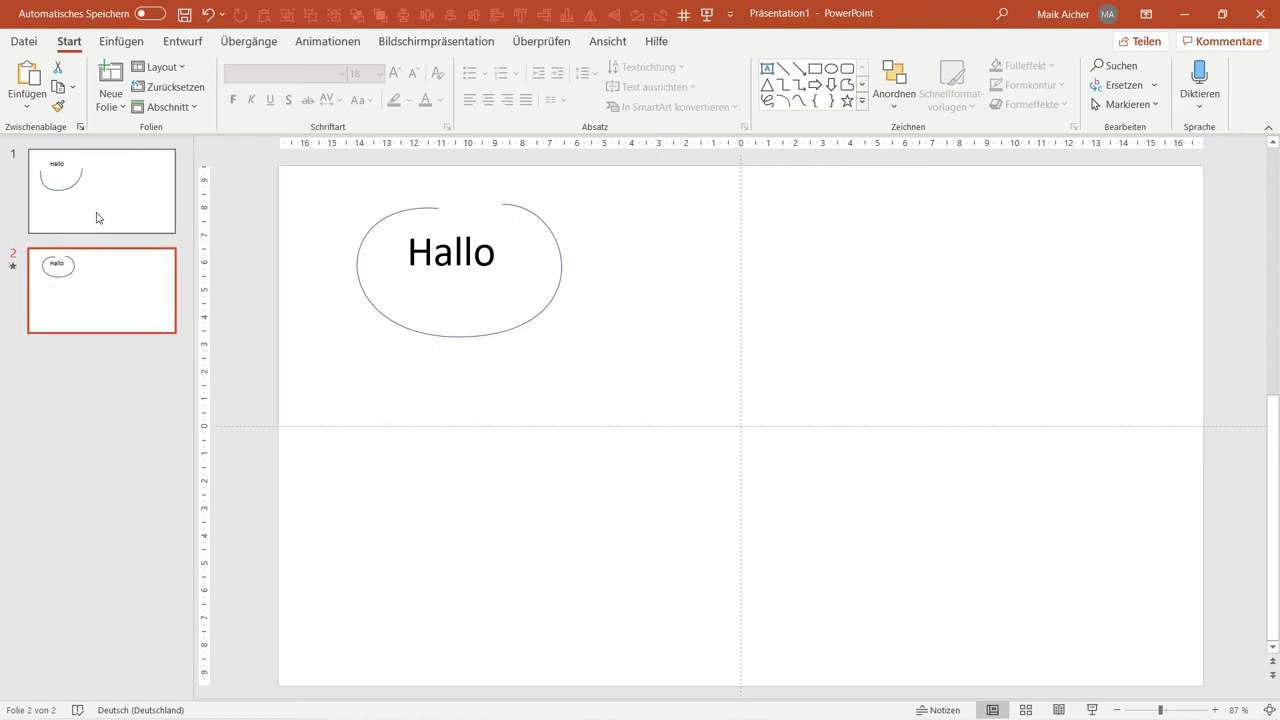
Step: Add a point on the oval's right side and bend the lower part into a pointed S-curve
click(493, 342)
right_click(495, 340)
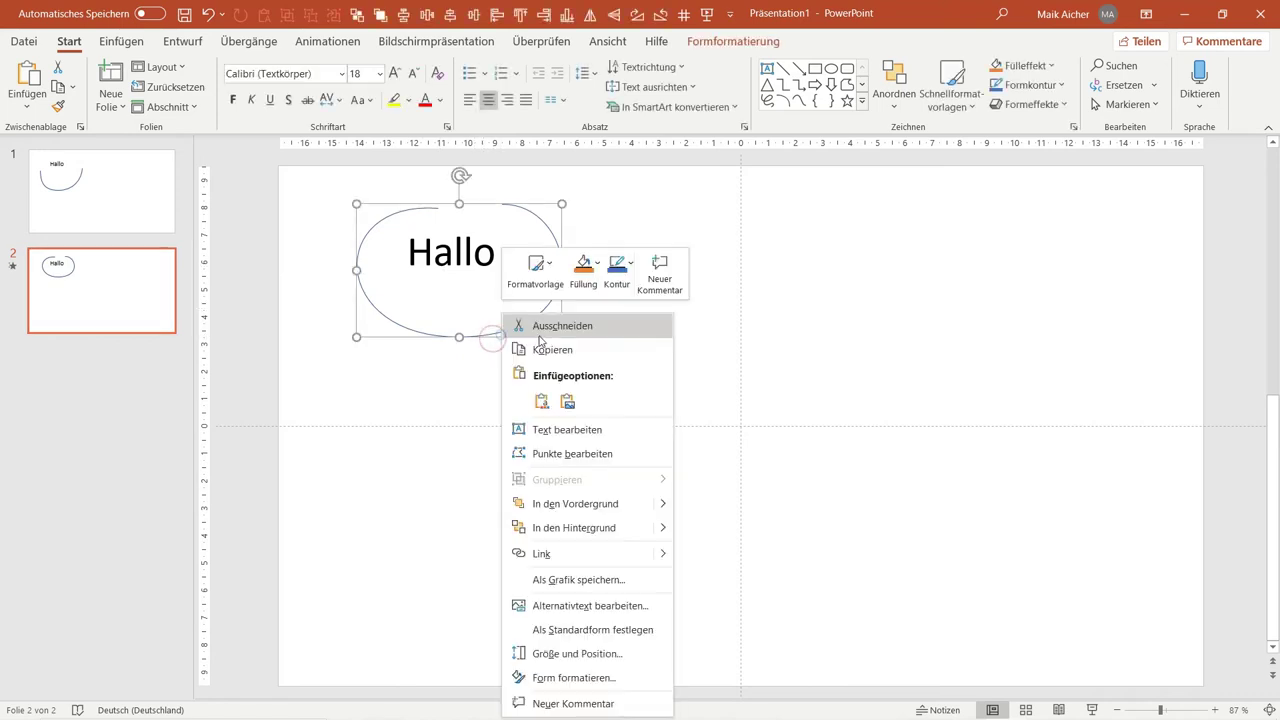
click(519, 456)
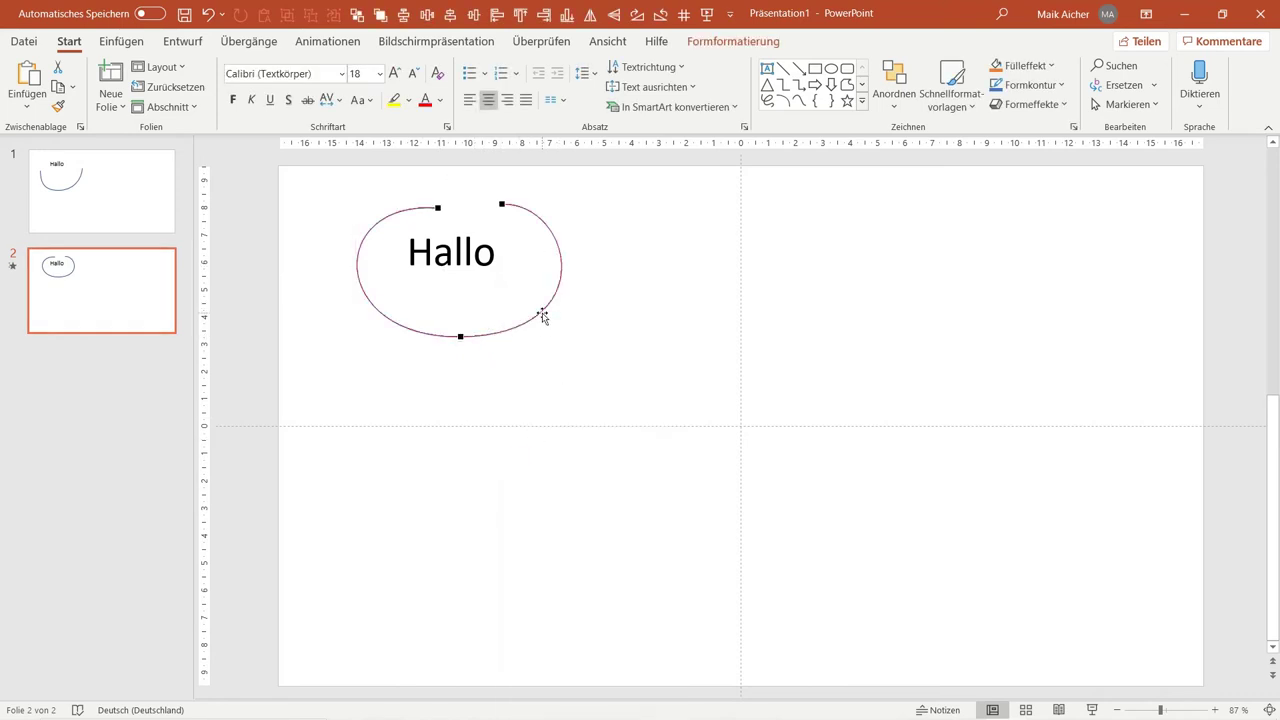
right_click(548, 301)
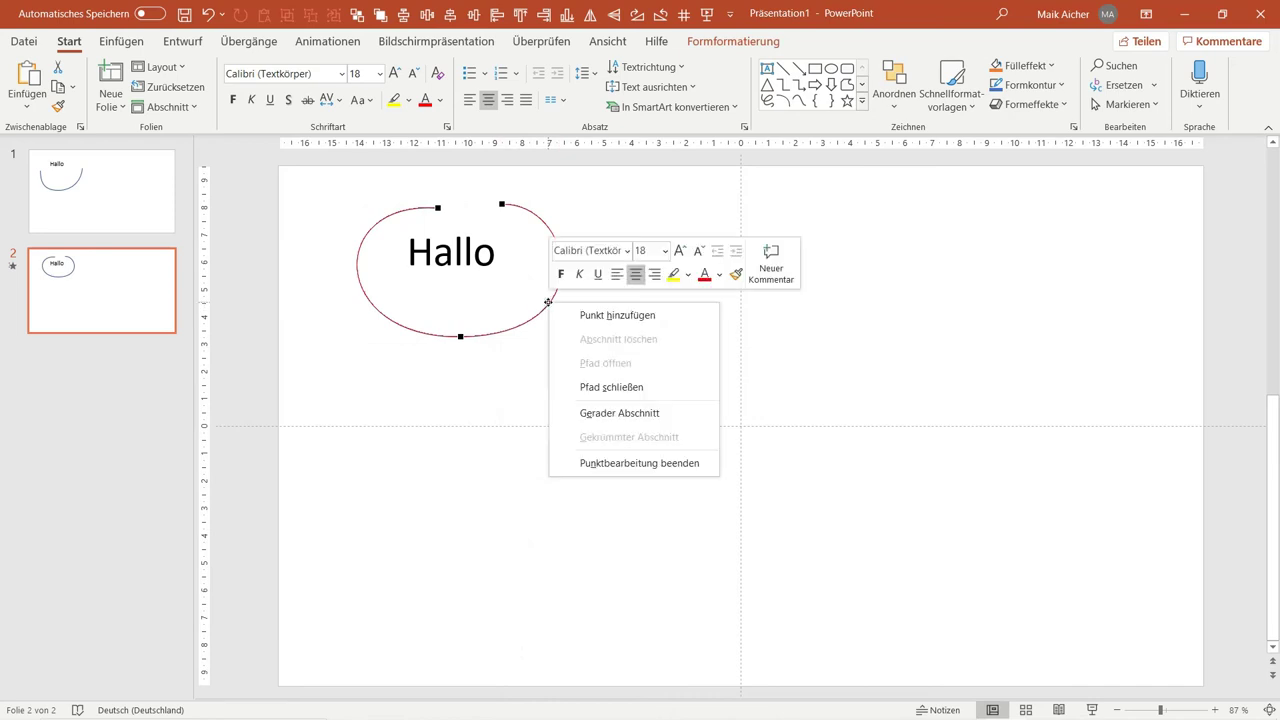
click(580, 312)
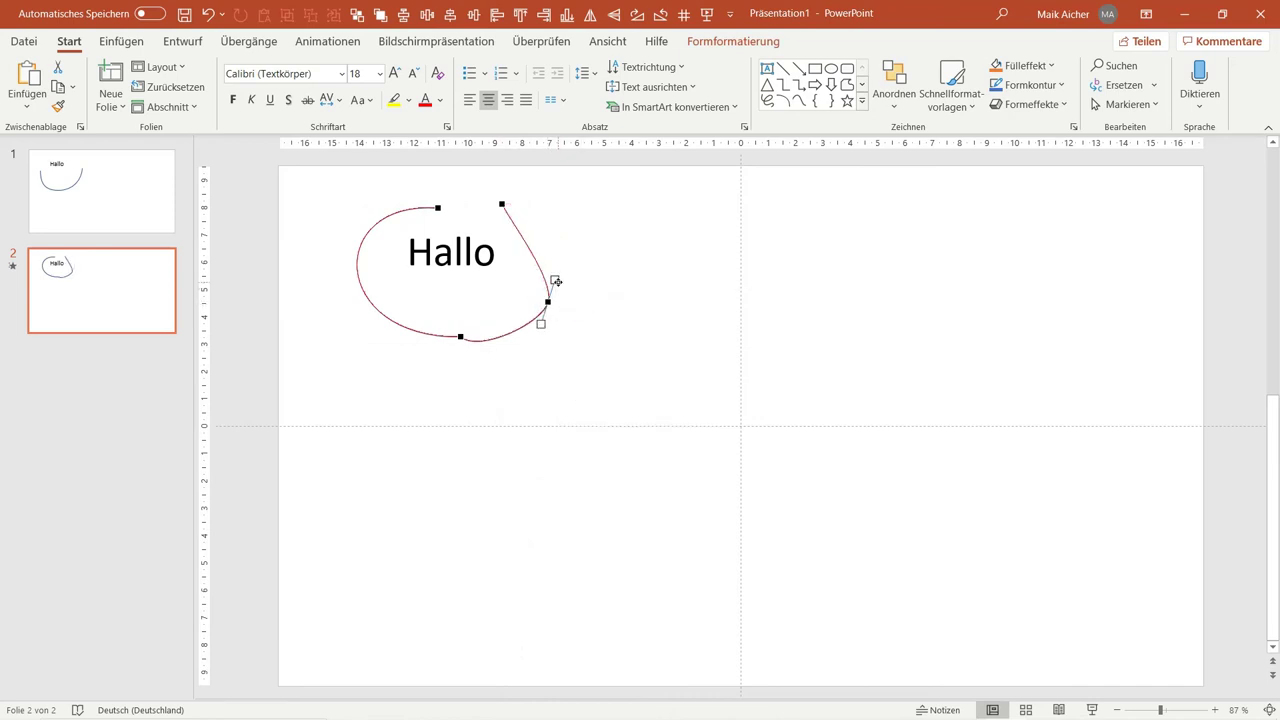
mouse_move(555, 280)
mouse_down()
mouse_move(585, 345)
mouse_move(500, 288)
mouse_up()
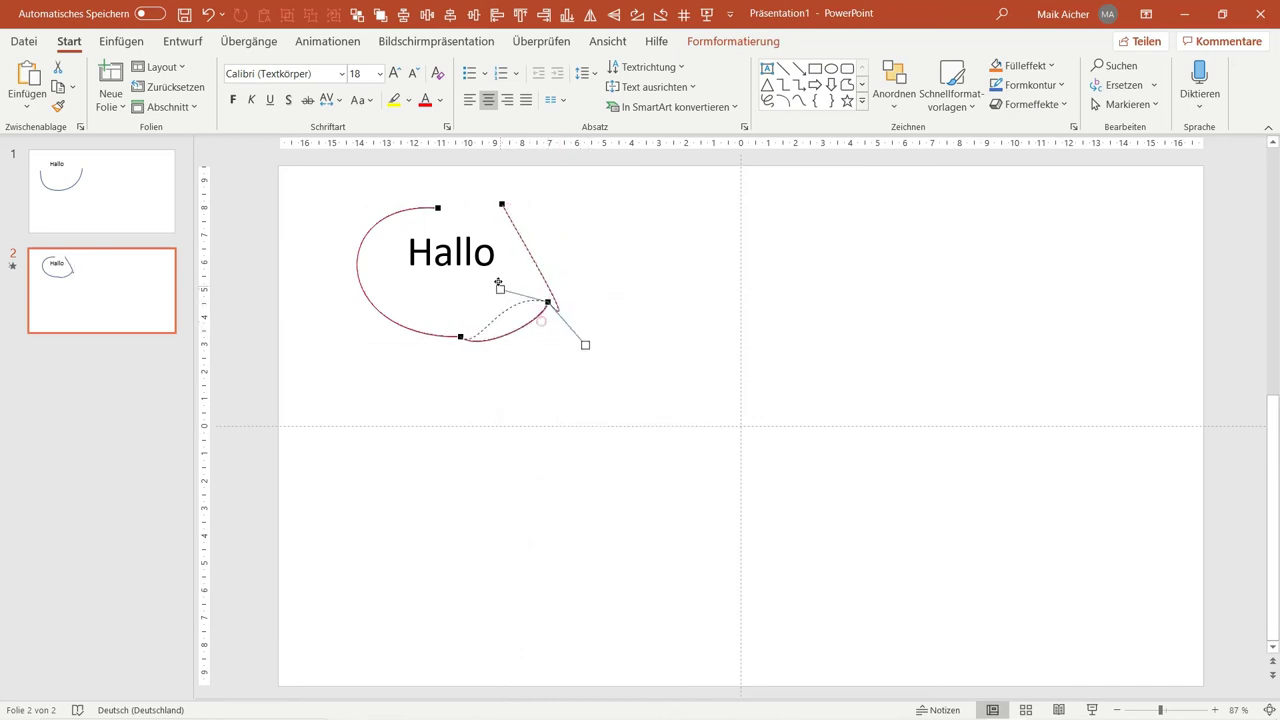
click(461, 337)
drag(474, 343, 413, 410)
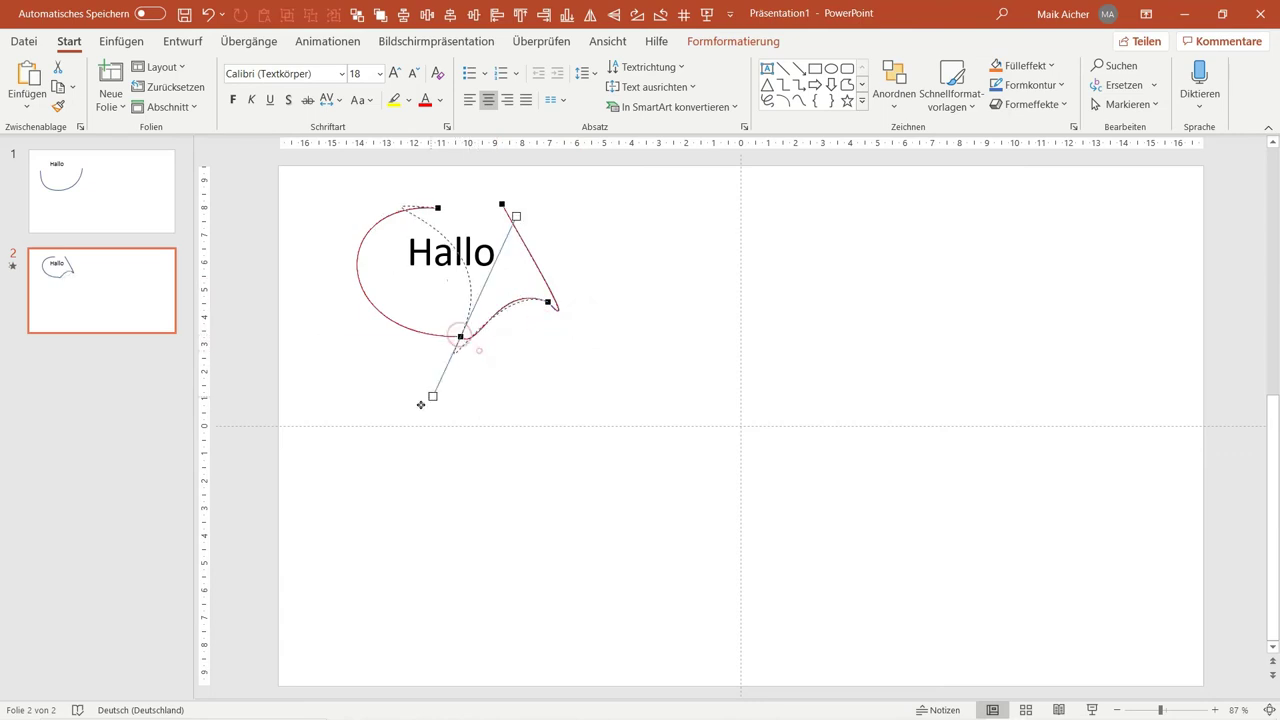
click(114, 211)
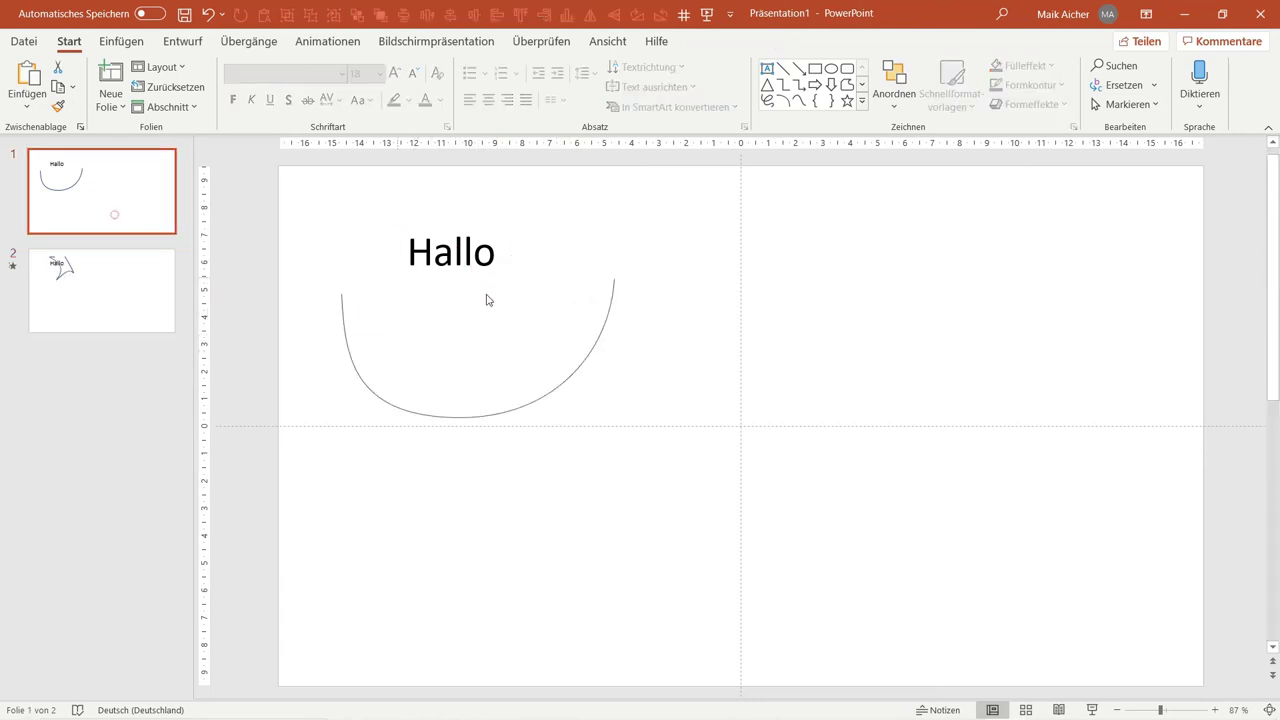
click(1090, 710)
click(1090, 710)
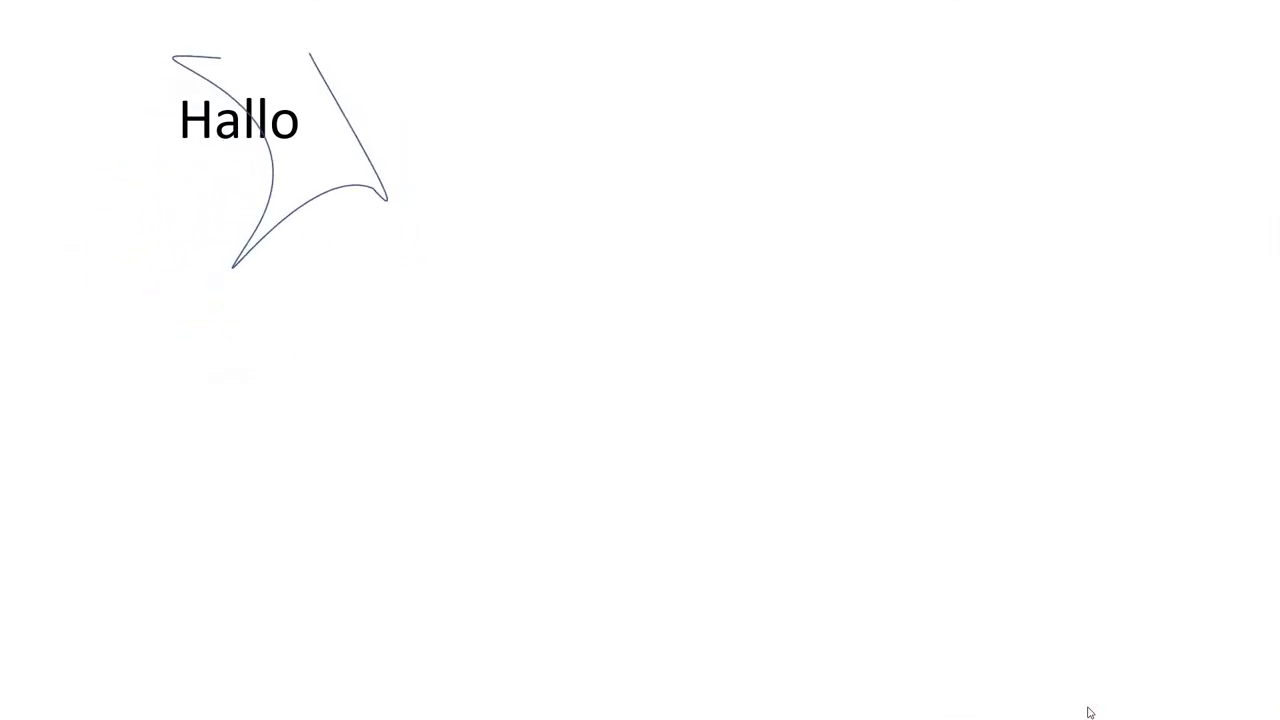
key(Escape)
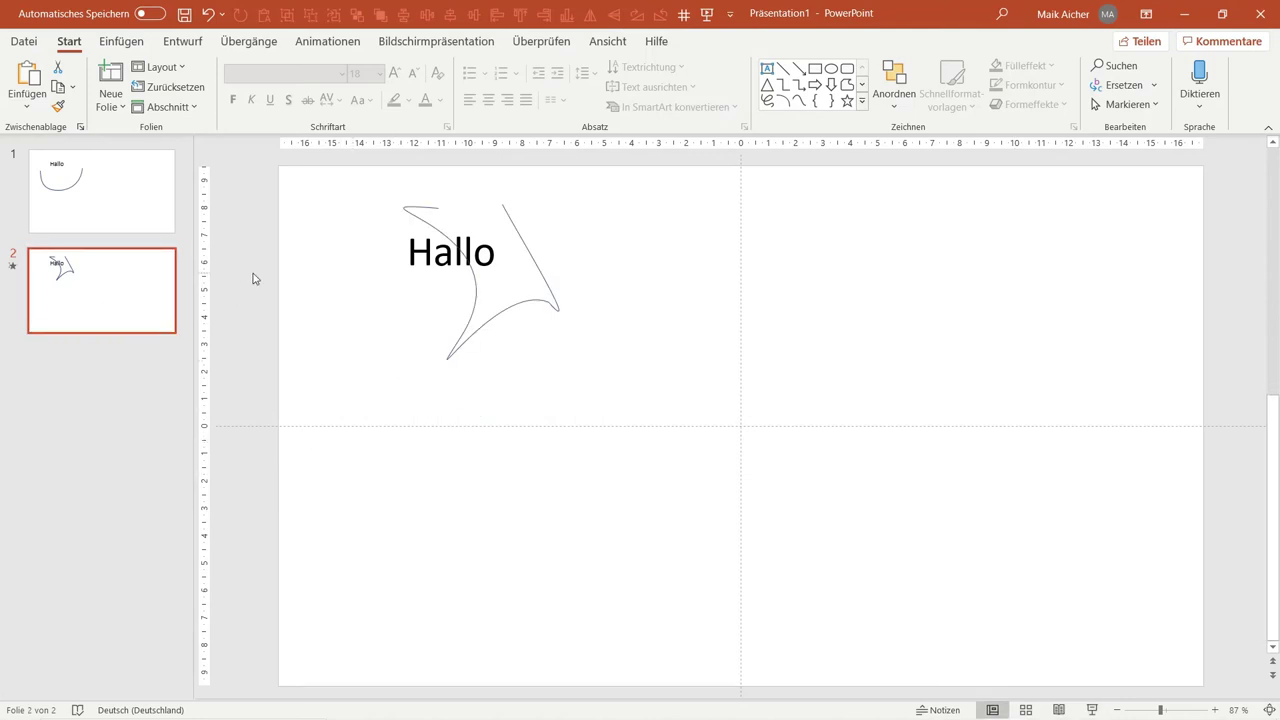
Step: Delete the Hallo text and shapes from slides 2 and 1
drag(624, 371, 218, 156)
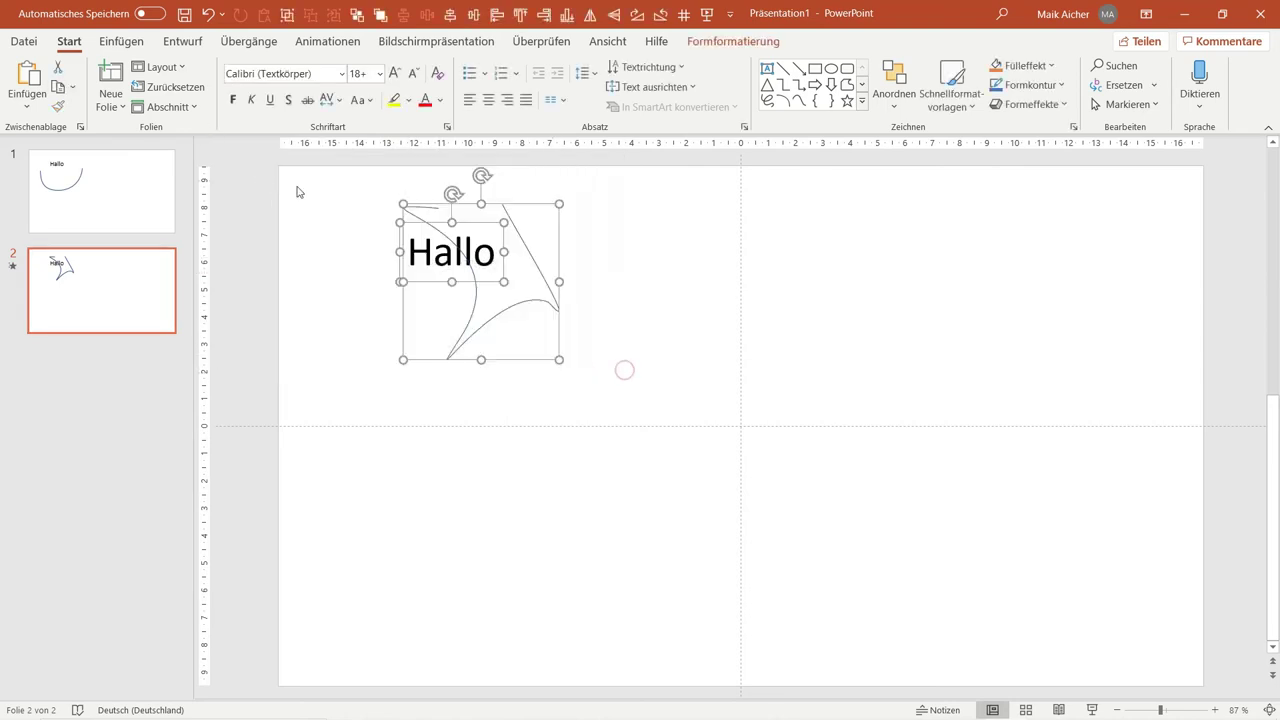
key(Delete)
click(118, 177)
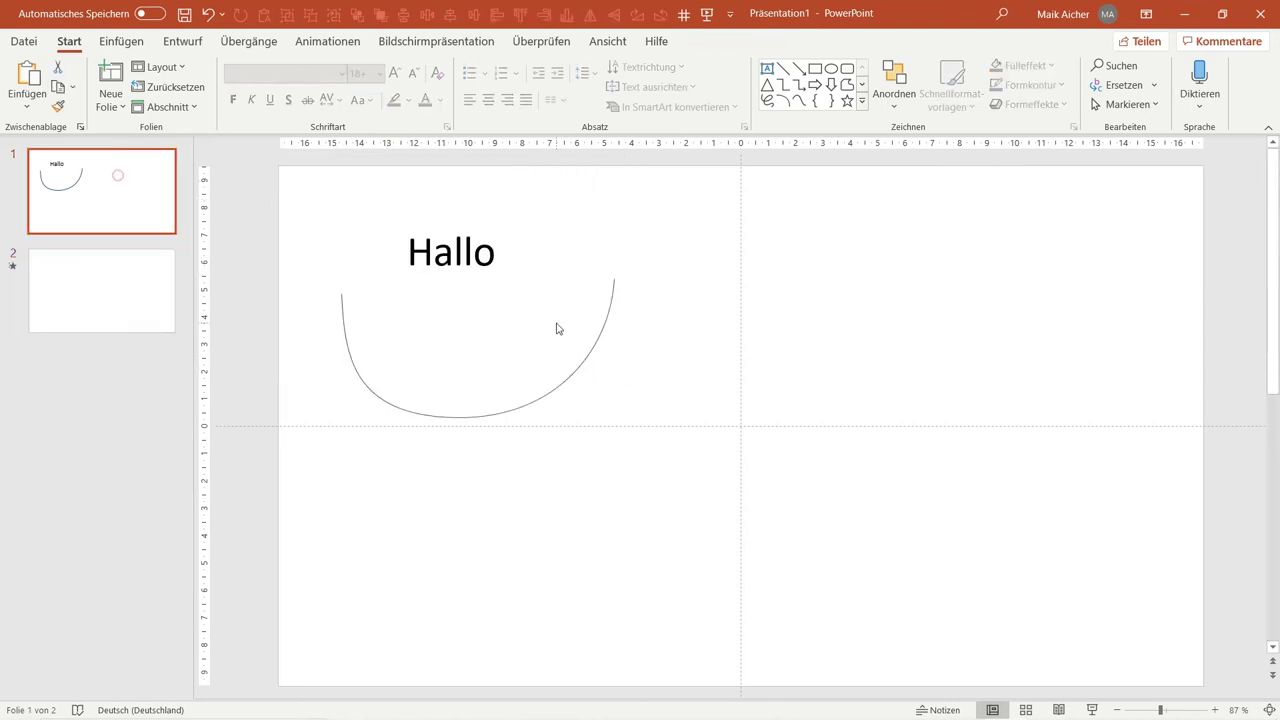
drag(675, 440, 277, 183)
key(Delete)
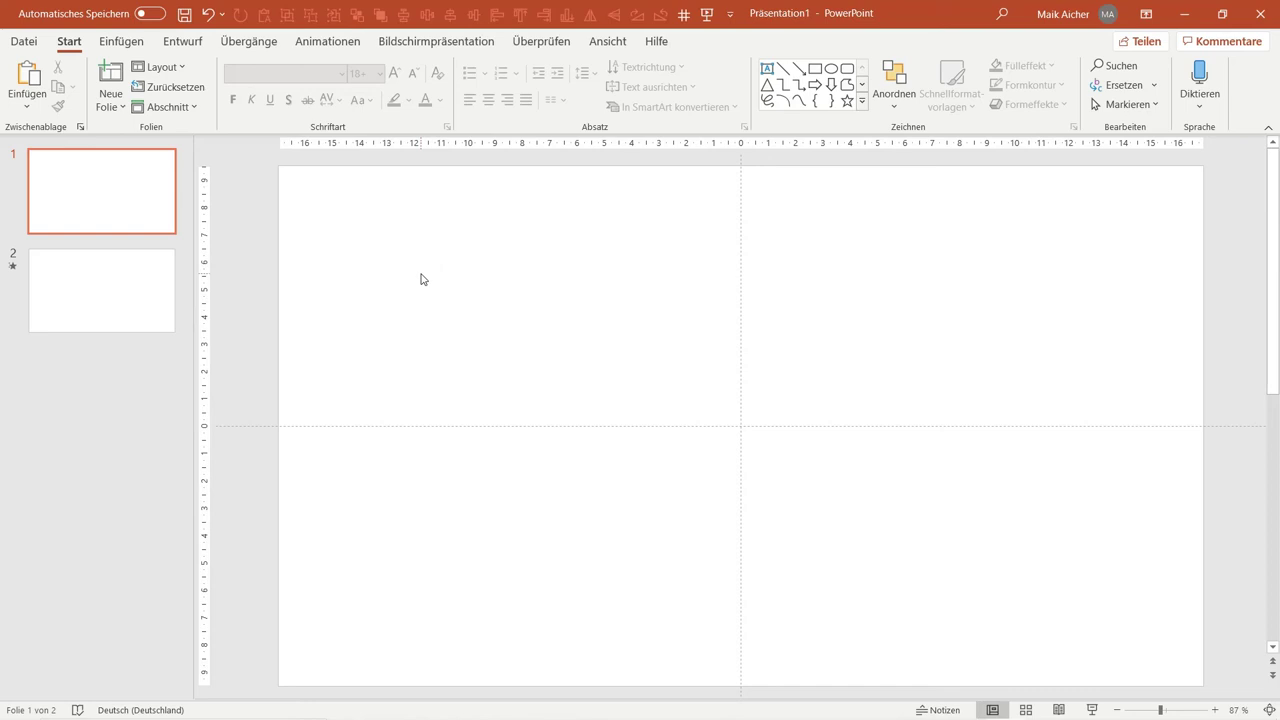
Step: Drag the world.topo.bathy JPG map from the Bildmaterial folder onto slide 1
key(F6)
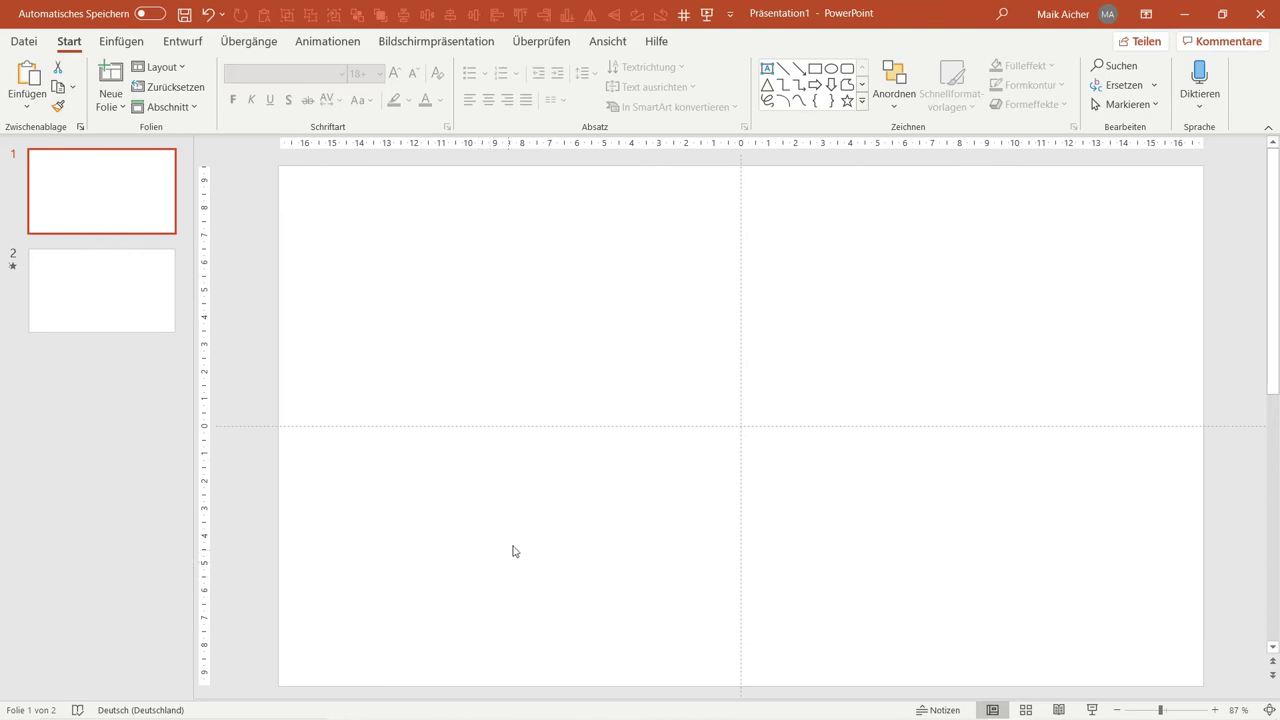
key(alt+Tab)
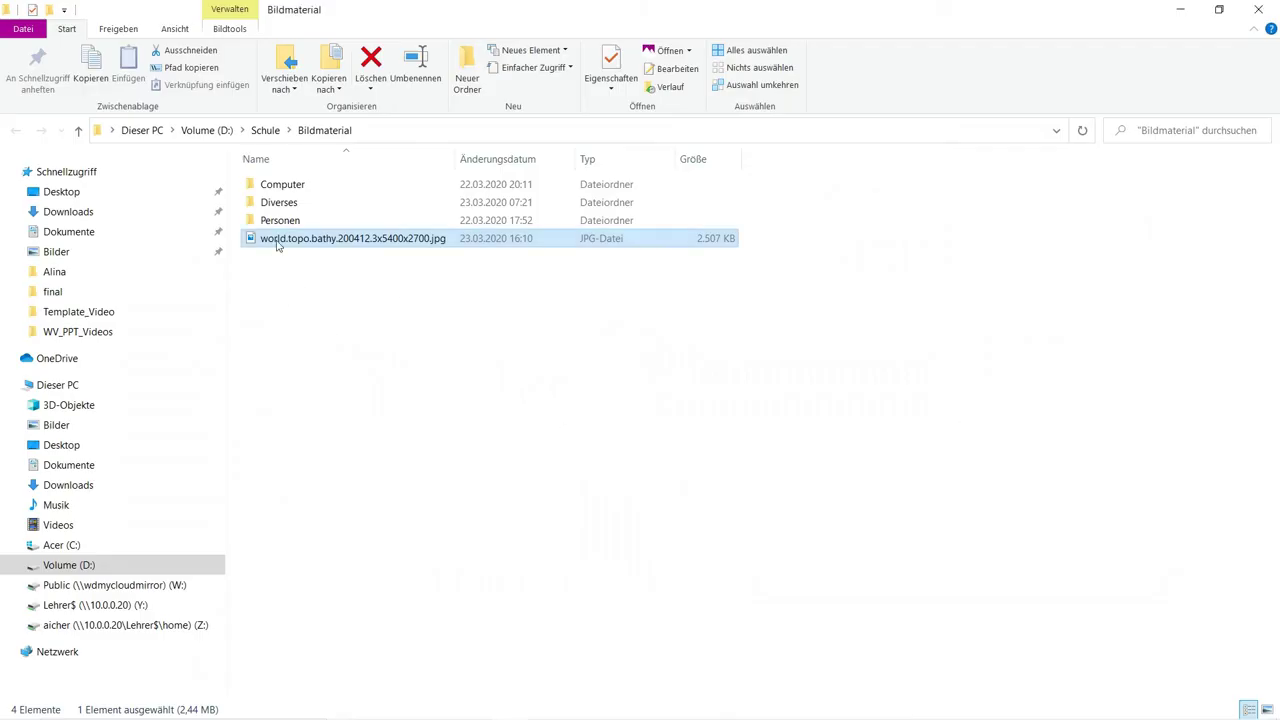
mouse_move(278, 246)
mouse_down()
mouse_move(428, 396)
mouse_move(599, 374)
mouse_up()
key(alt+Tab)
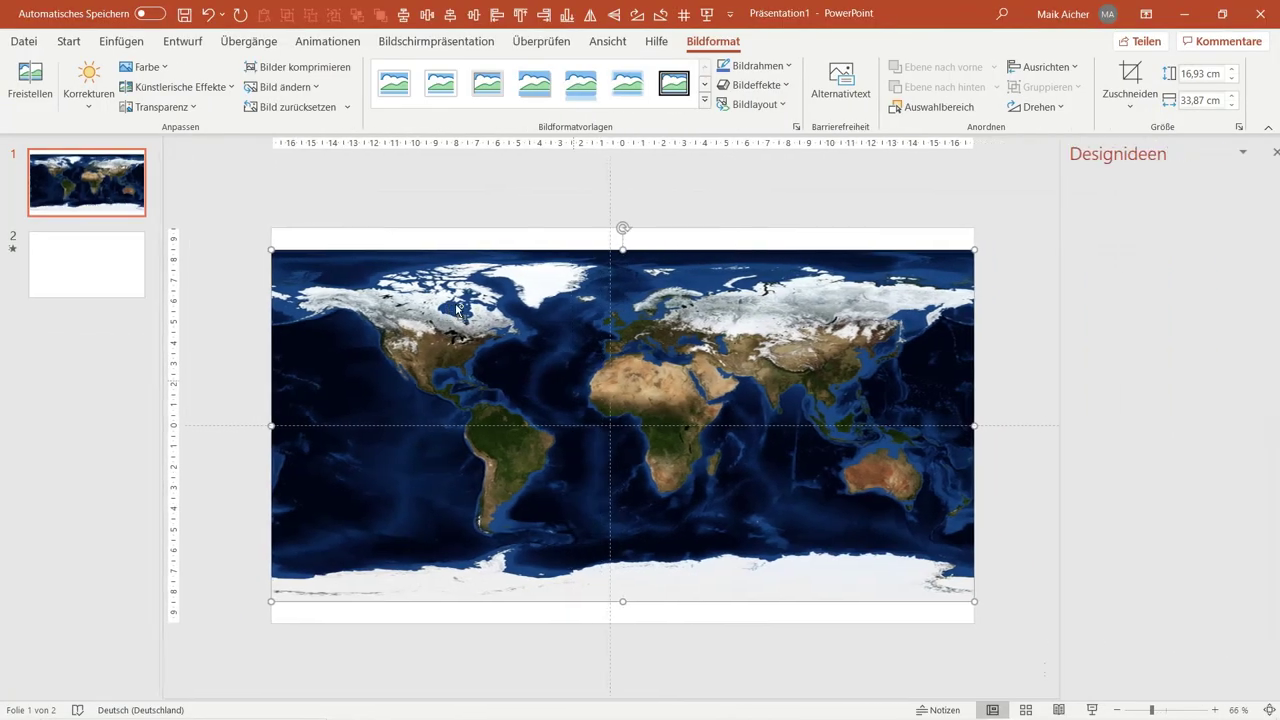
Step: Dismiss the design suggestions and shrink the world map from its top-left corner to fit within slide 1
click(1261, 152)
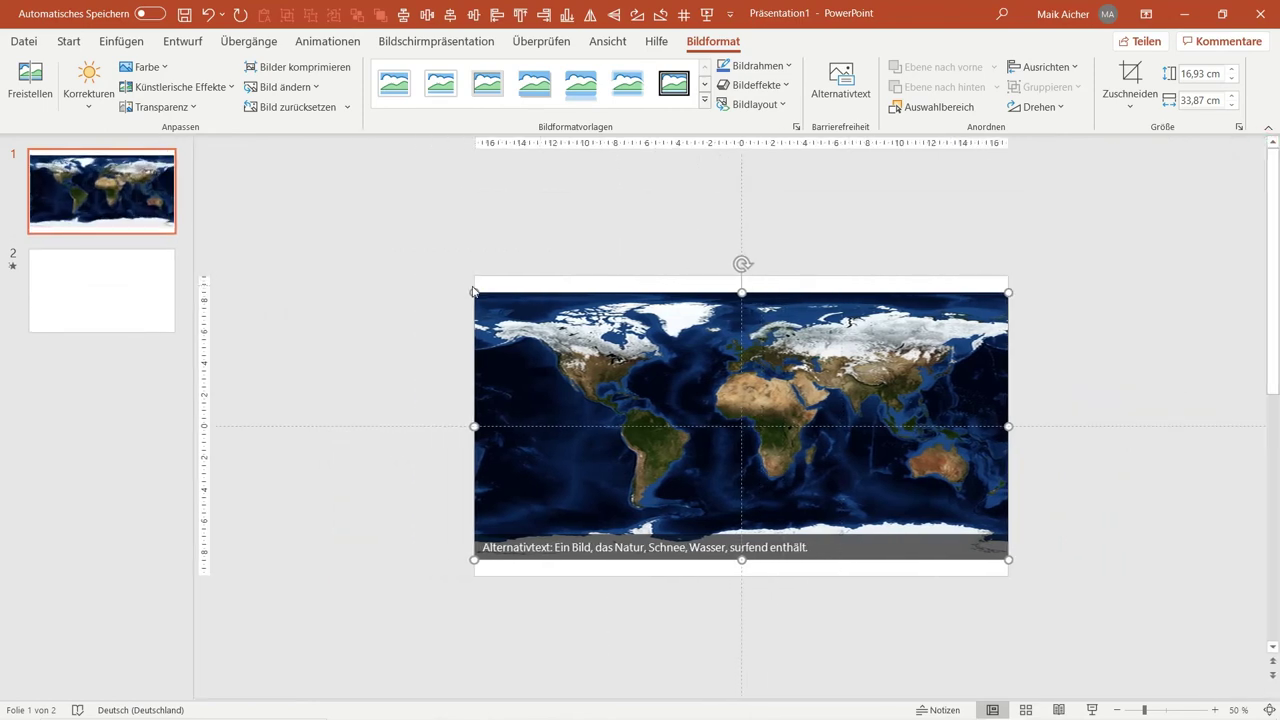
drag(474, 292, 410, 242)
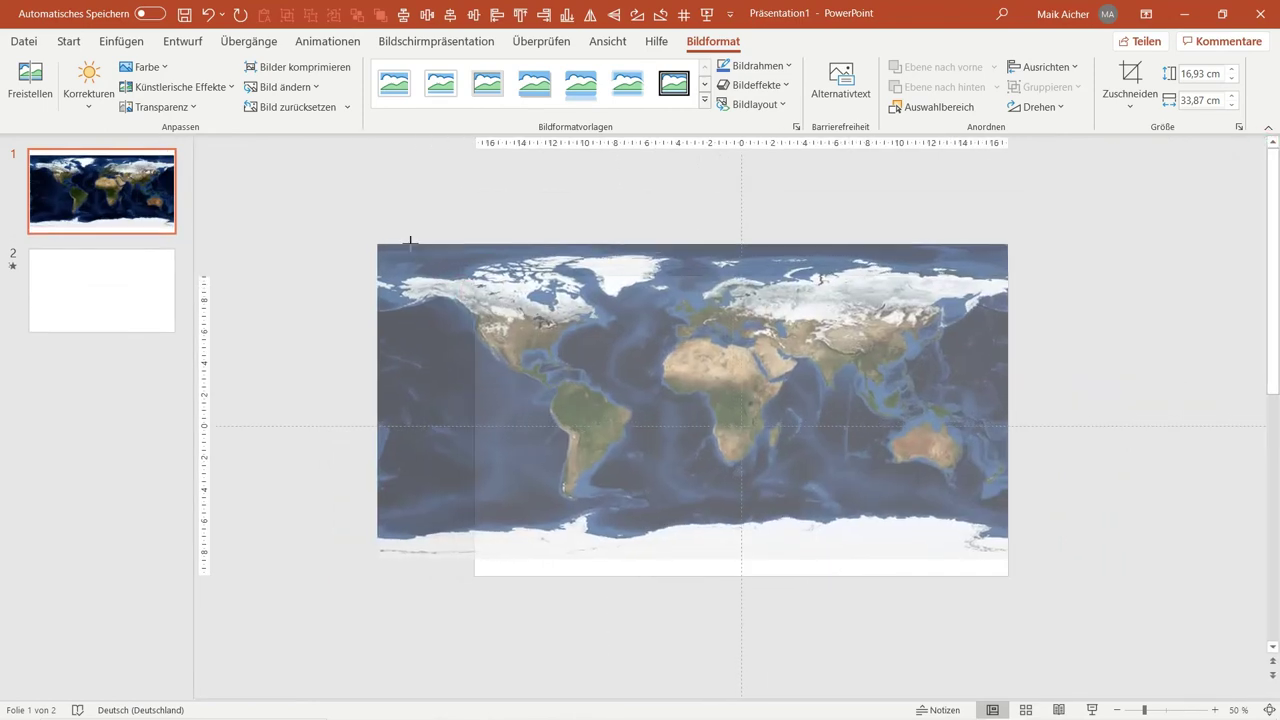
drag(410, 242, 511, 298)
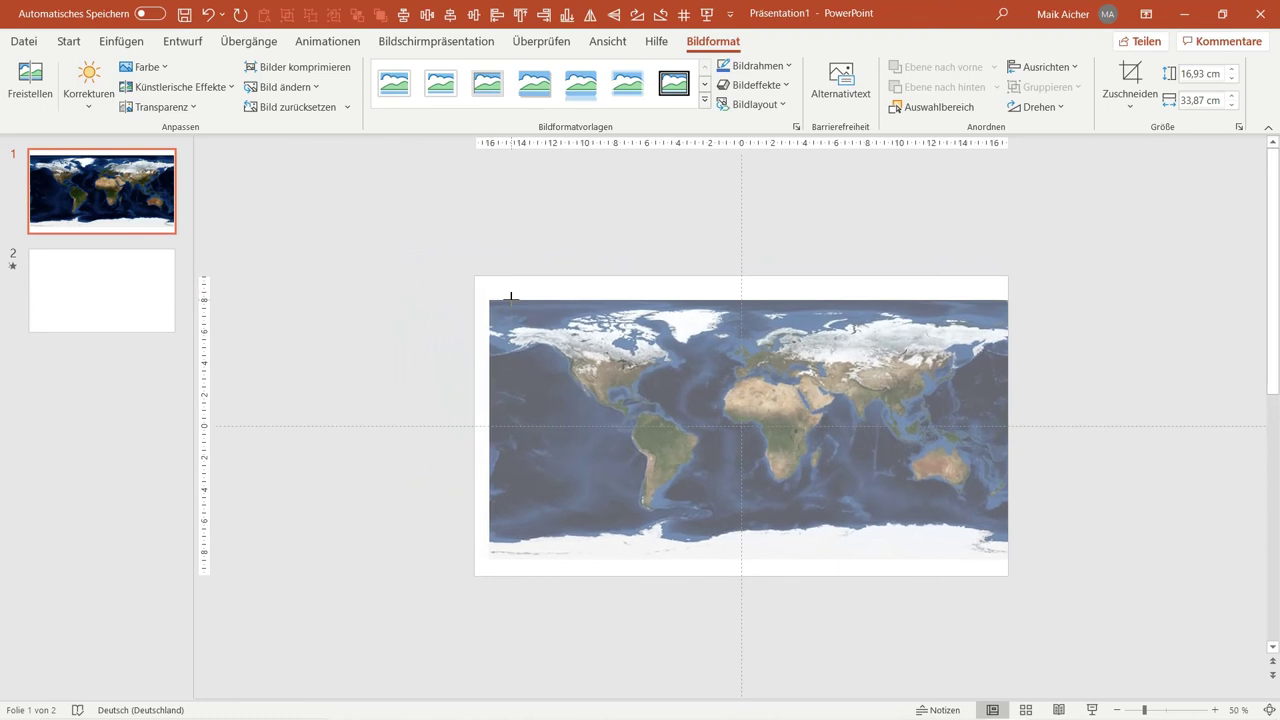
click(551, 229)
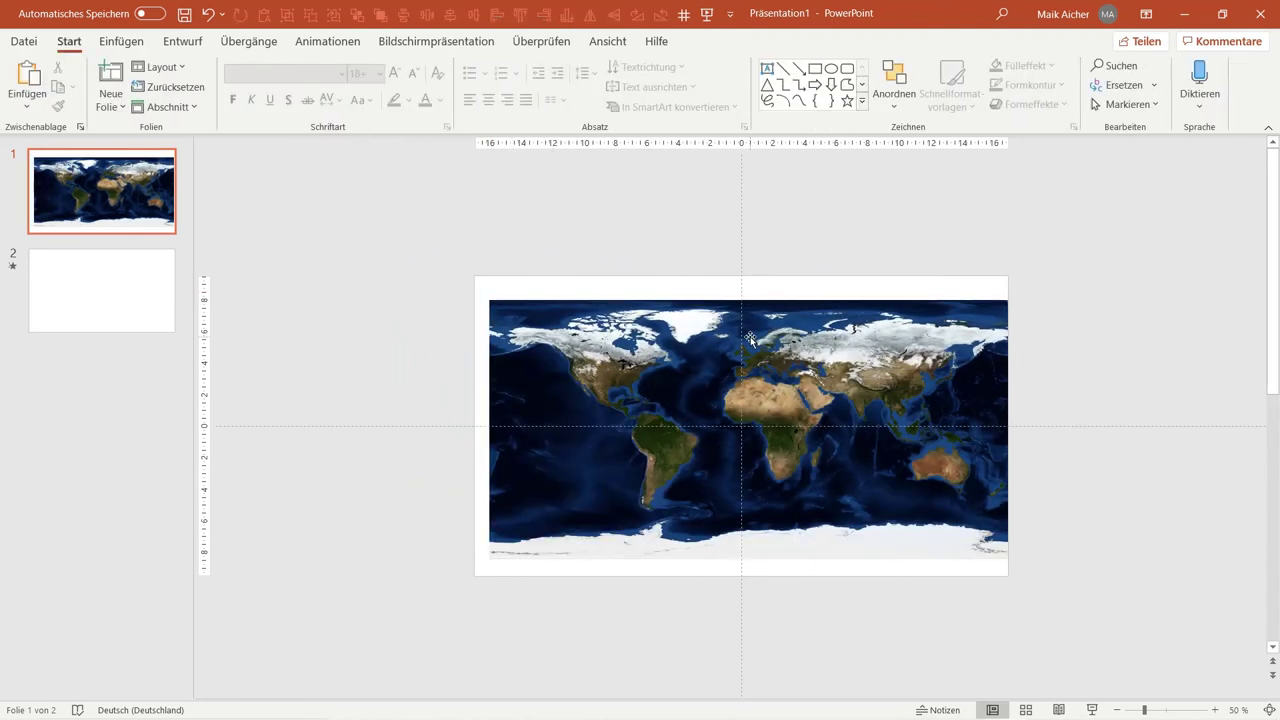
Step: Draw a slide-sized rectangle over the map with a red outline and no fill
click(815, 68)
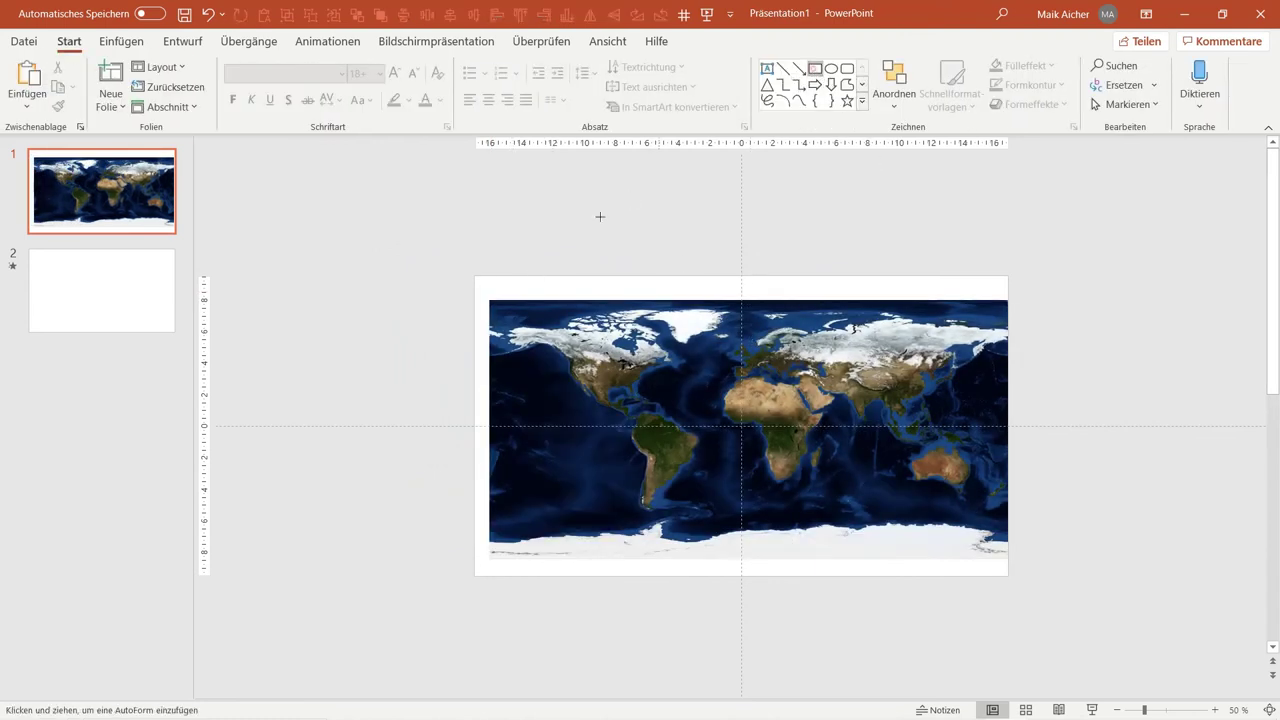
drag(477, 274, 1008, 576)
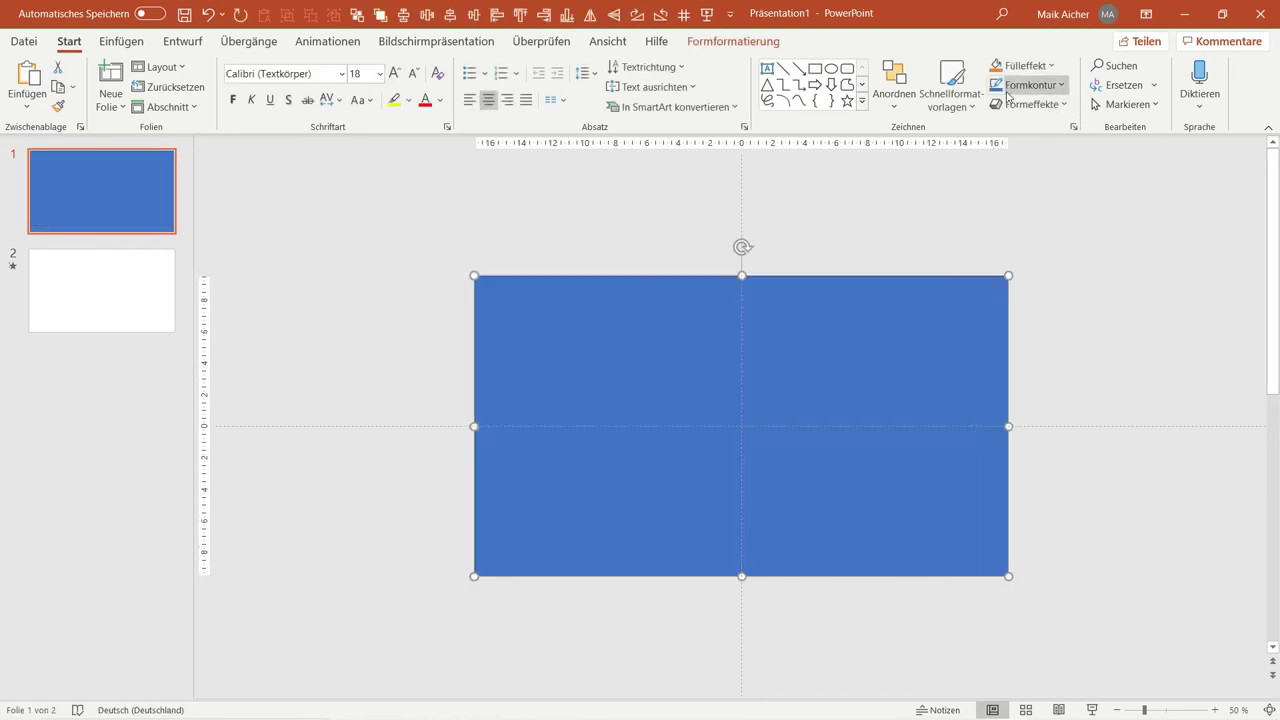
click(1030, 85)
click(1008, 239)
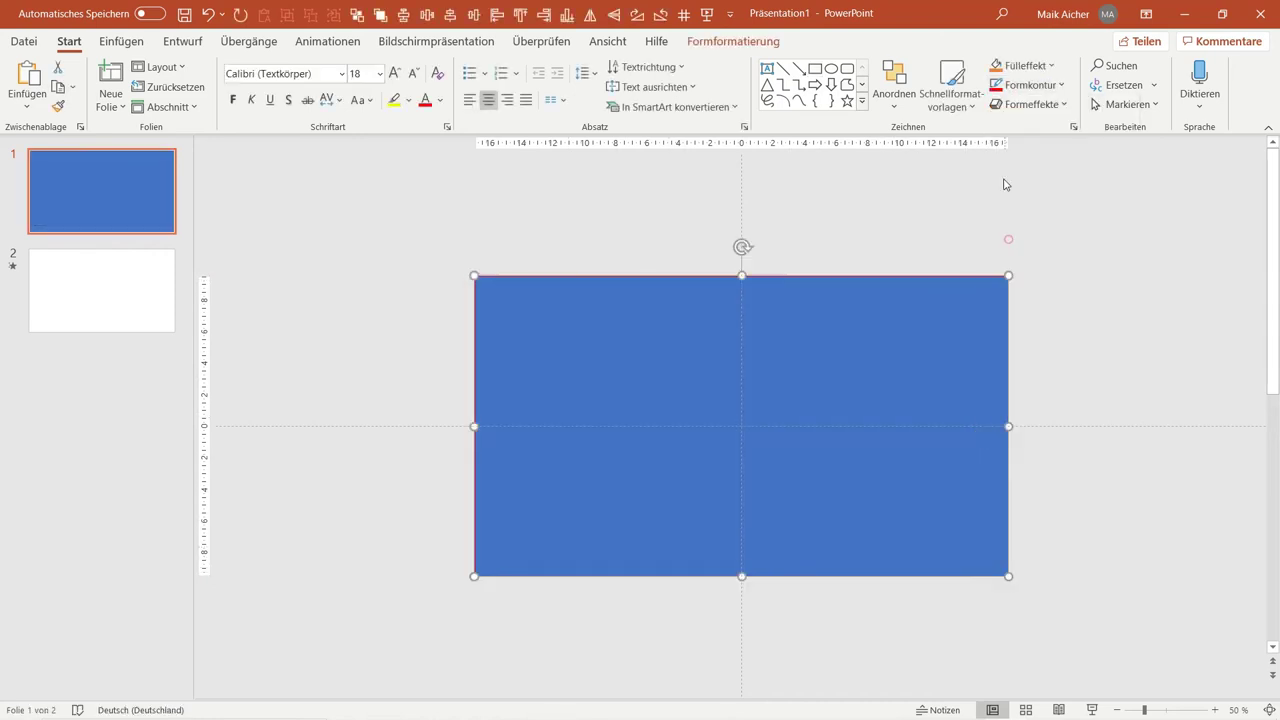
click(1020, 65)
click(1000, 248)
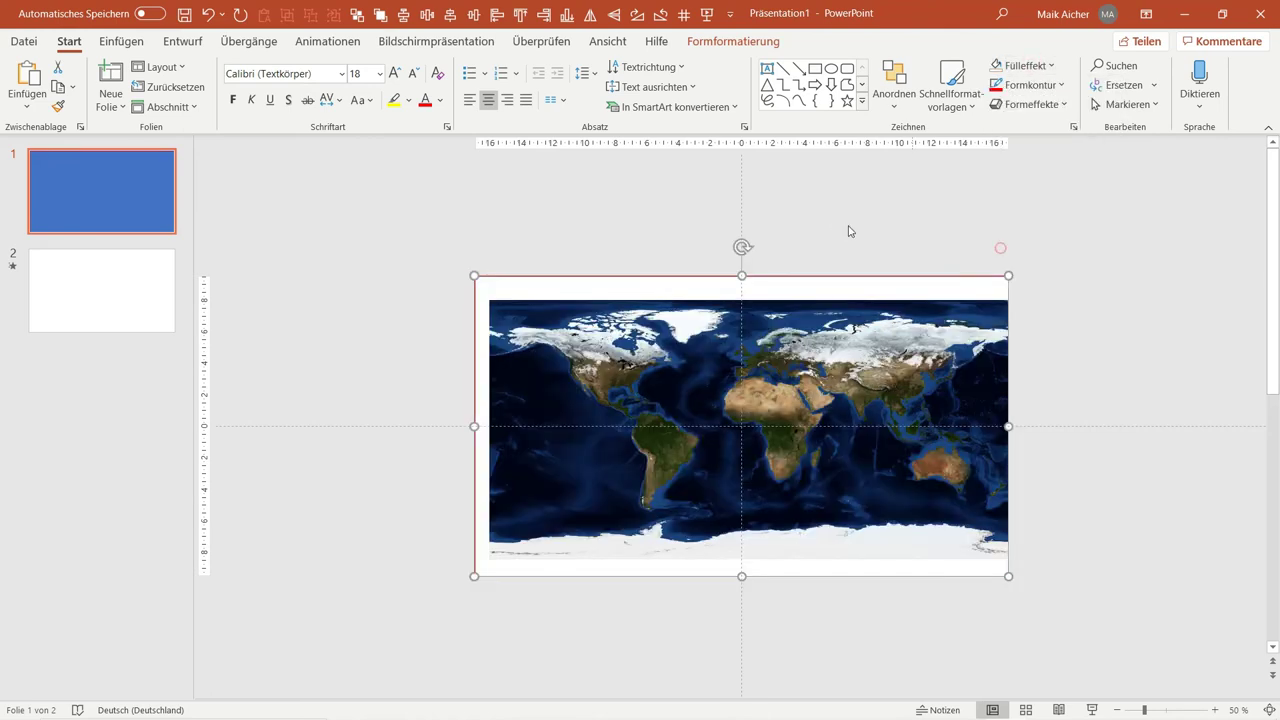
click(834, 221)
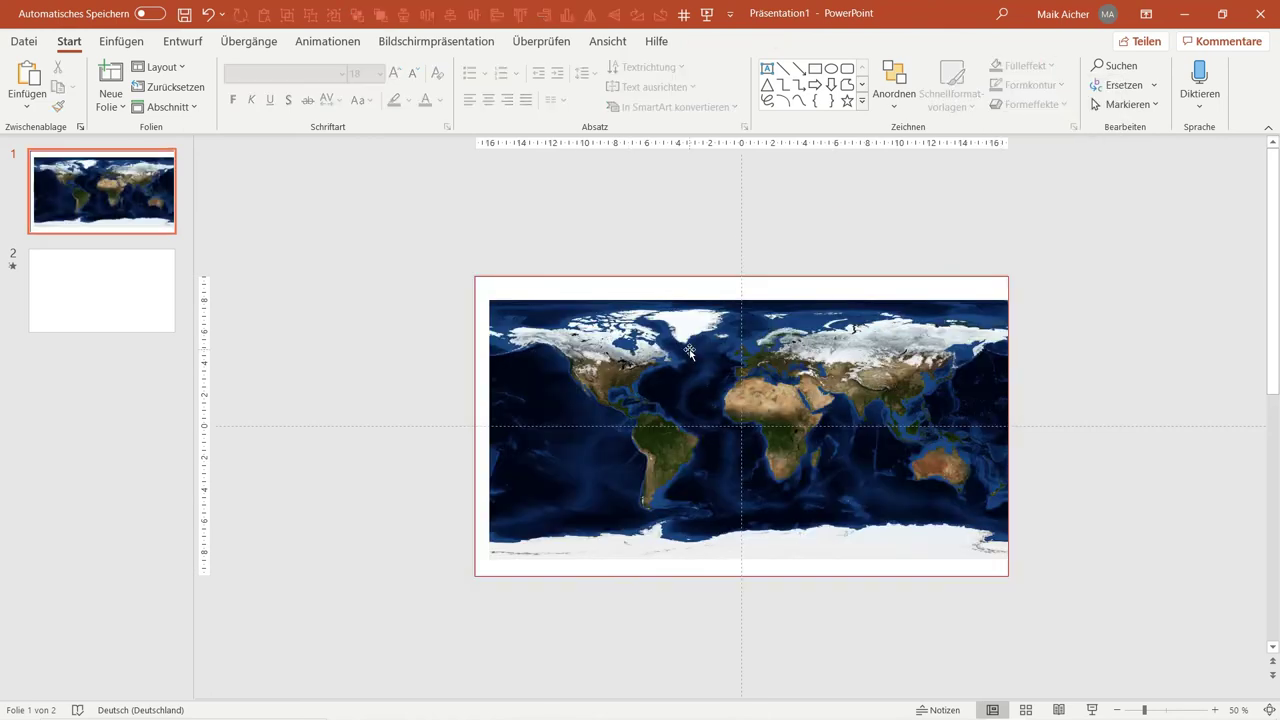
Step: Enlarge the world map well past the slide edges using its corner handles
click(627, 337)
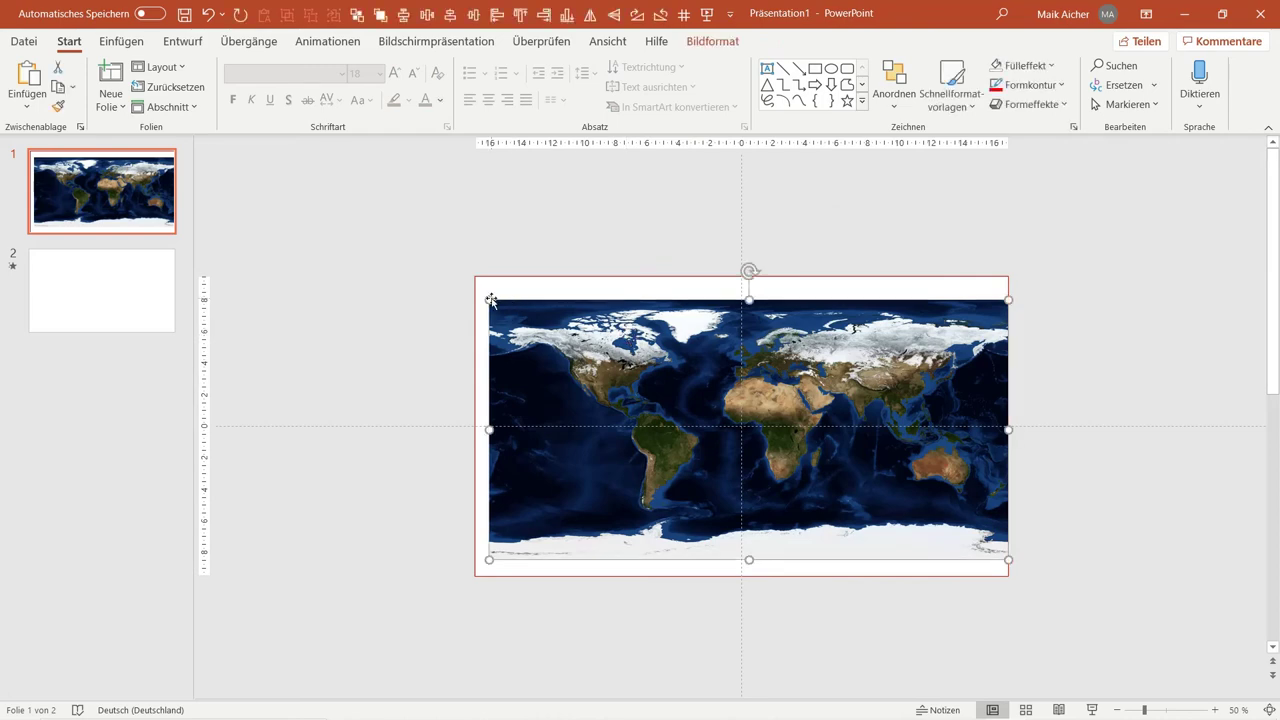
mouse_move(490, 300)
mouse_down()
mouse_move(416, 249)
mouse_move(224, 195)
mouse_up()
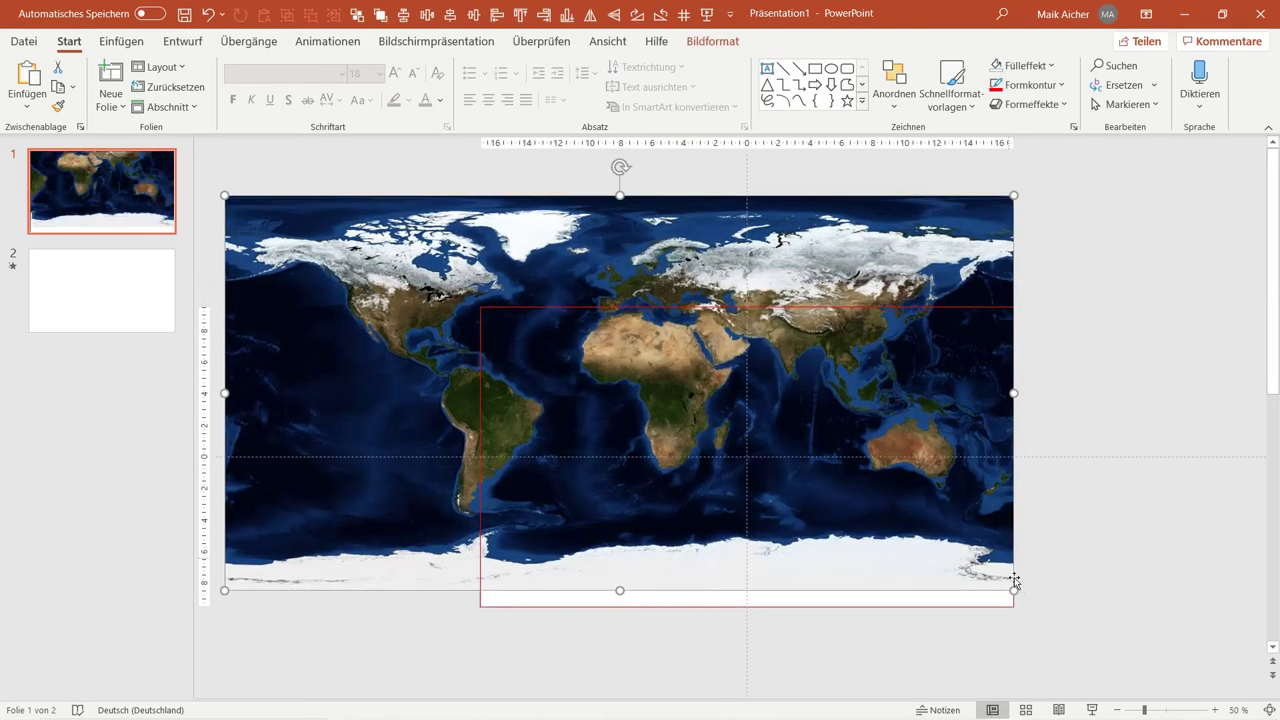
drag(1013, 590, 1265, 705)
ctrl+scroll(478, 310, down, 3)
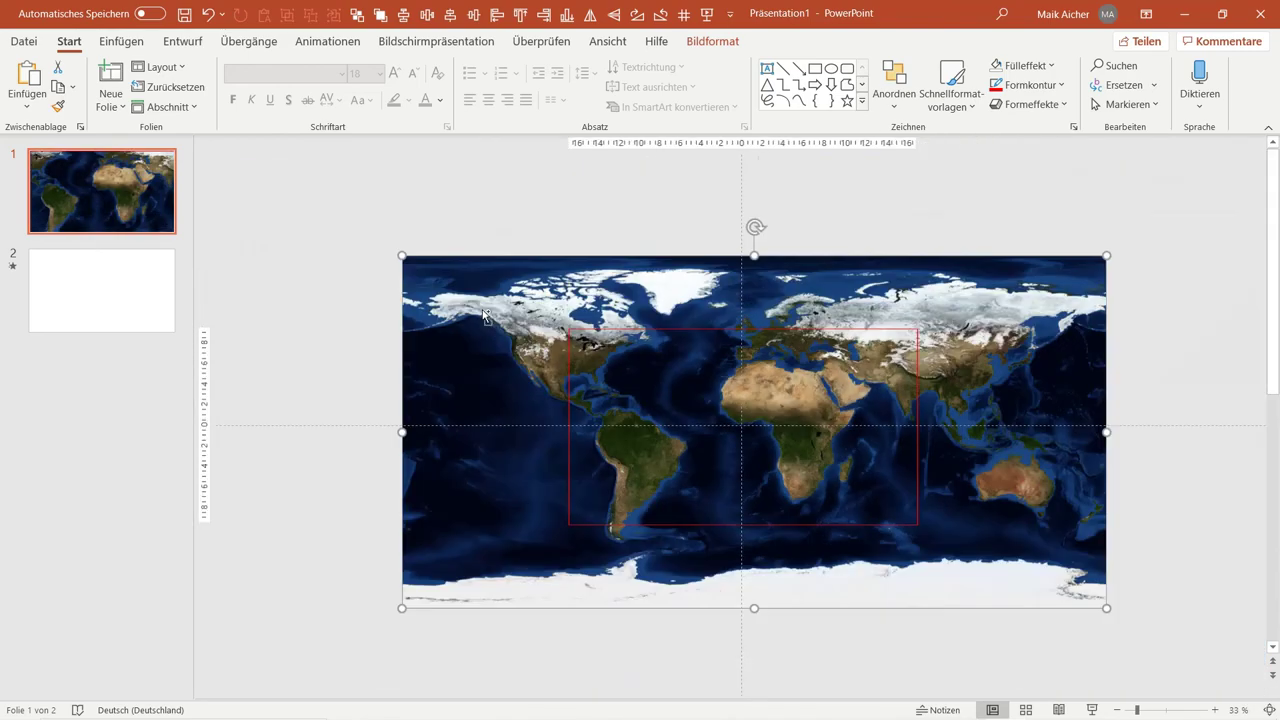
drag(477, 294, 296, 160)
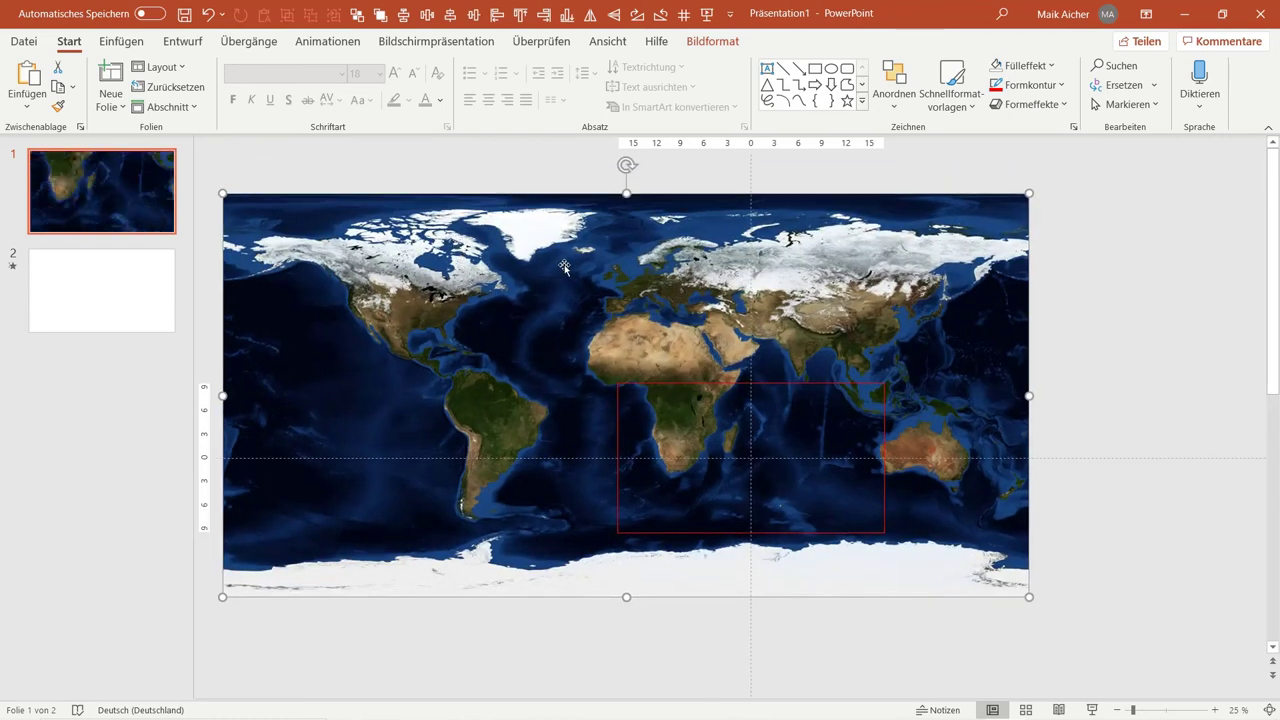
mouse_move(571, 263)
mouse_down()
mouse_move(605, 393)
mouse_move(656, 387)
mouse_move(652, 354)
mouse_up()
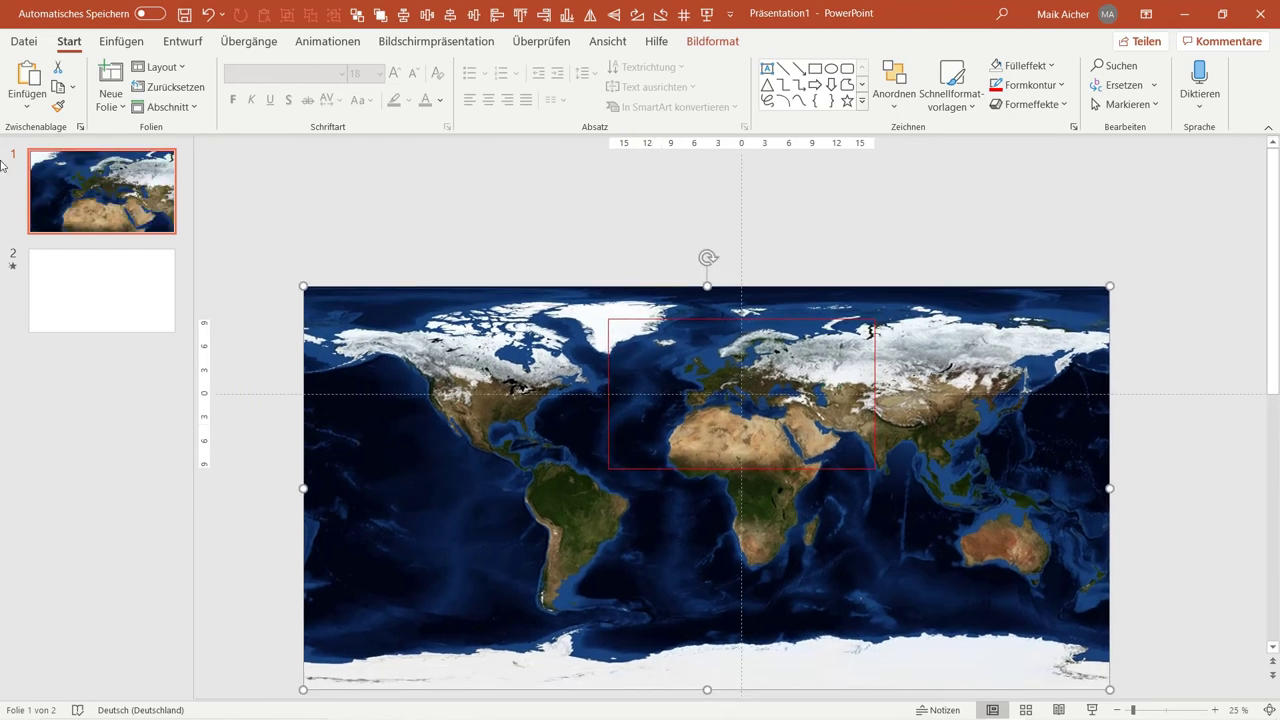
Step: Grow the map a little more and position it so Europe and North Africa sit inside the red frame
drag(303, 286, 222, 200)
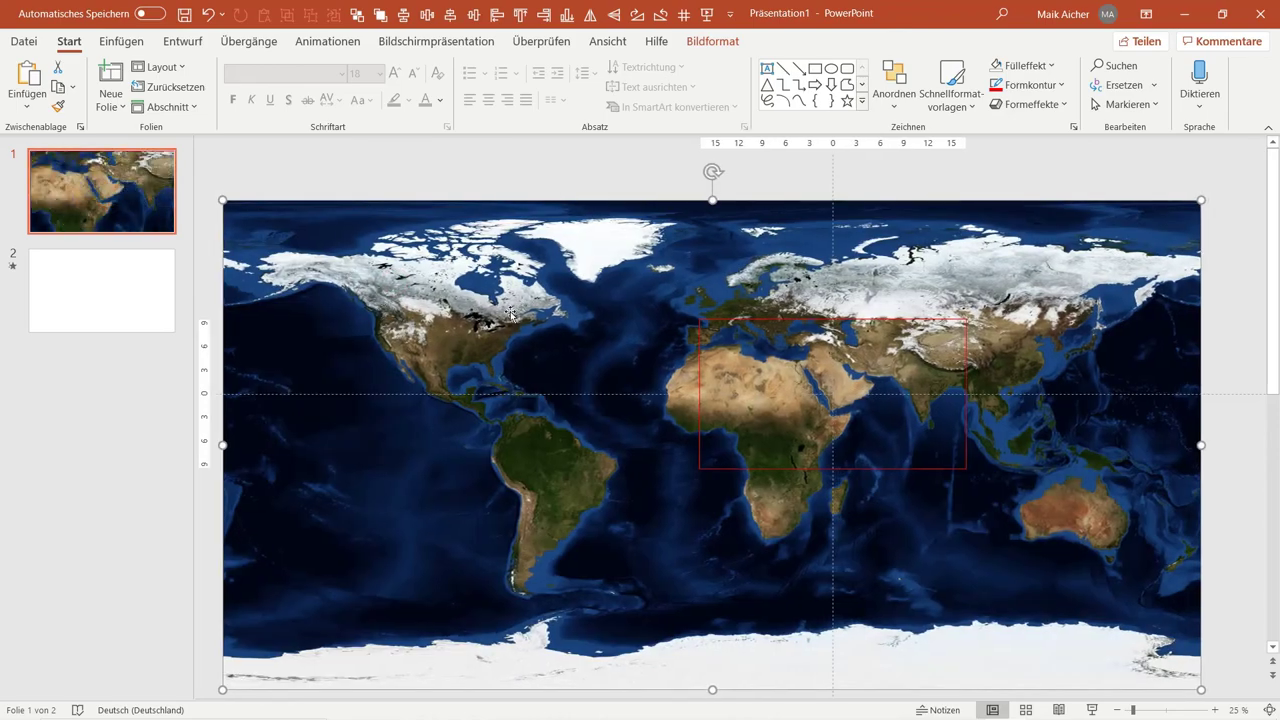
drag(511, 314, 586, 380)
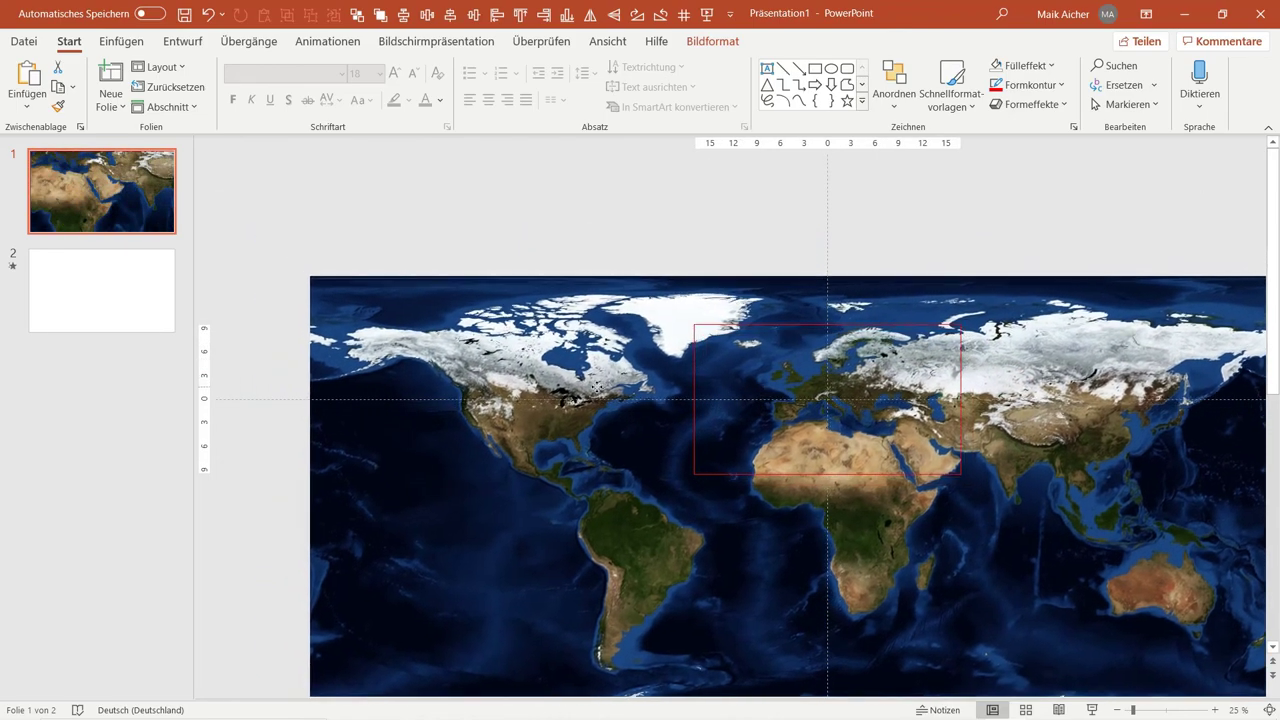
drag(586, 380, 605, 391)
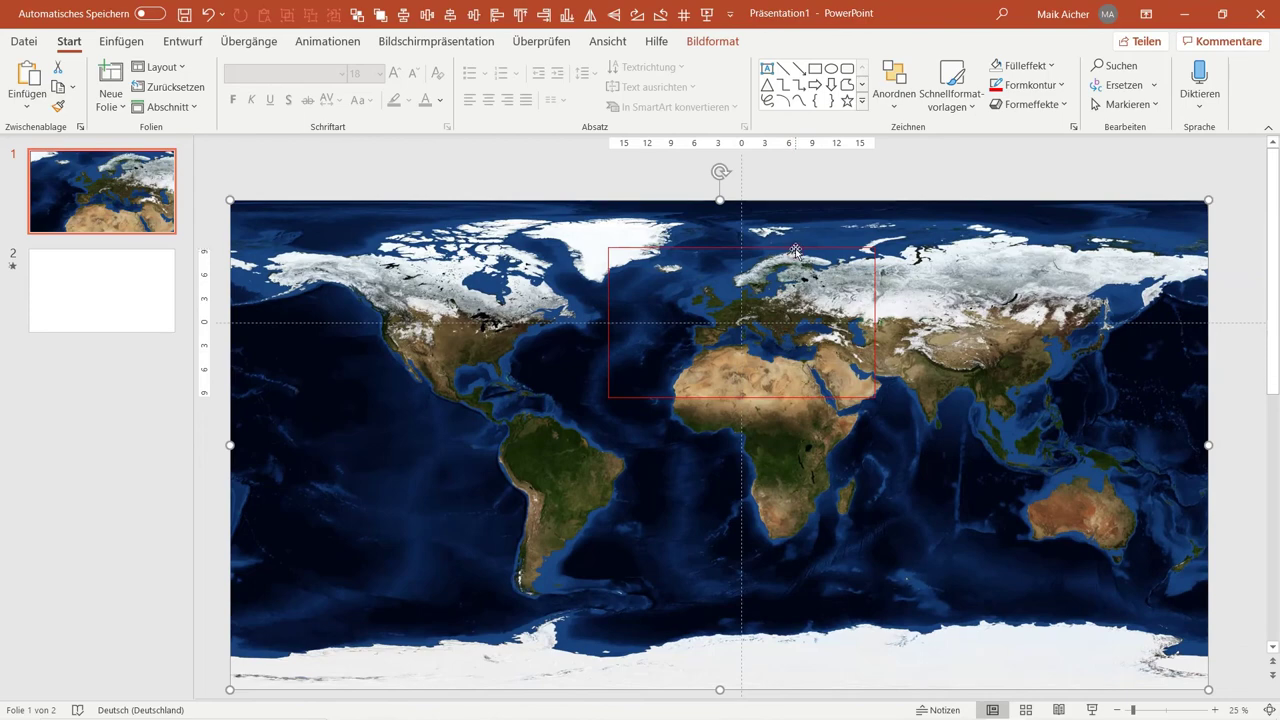
click(795, 250)
Step: Zoom in and draw a yellow right-pointing block arrow over Western Europe
scroll(781, 316, up, 3)
scroll(781, 316, up, 3)
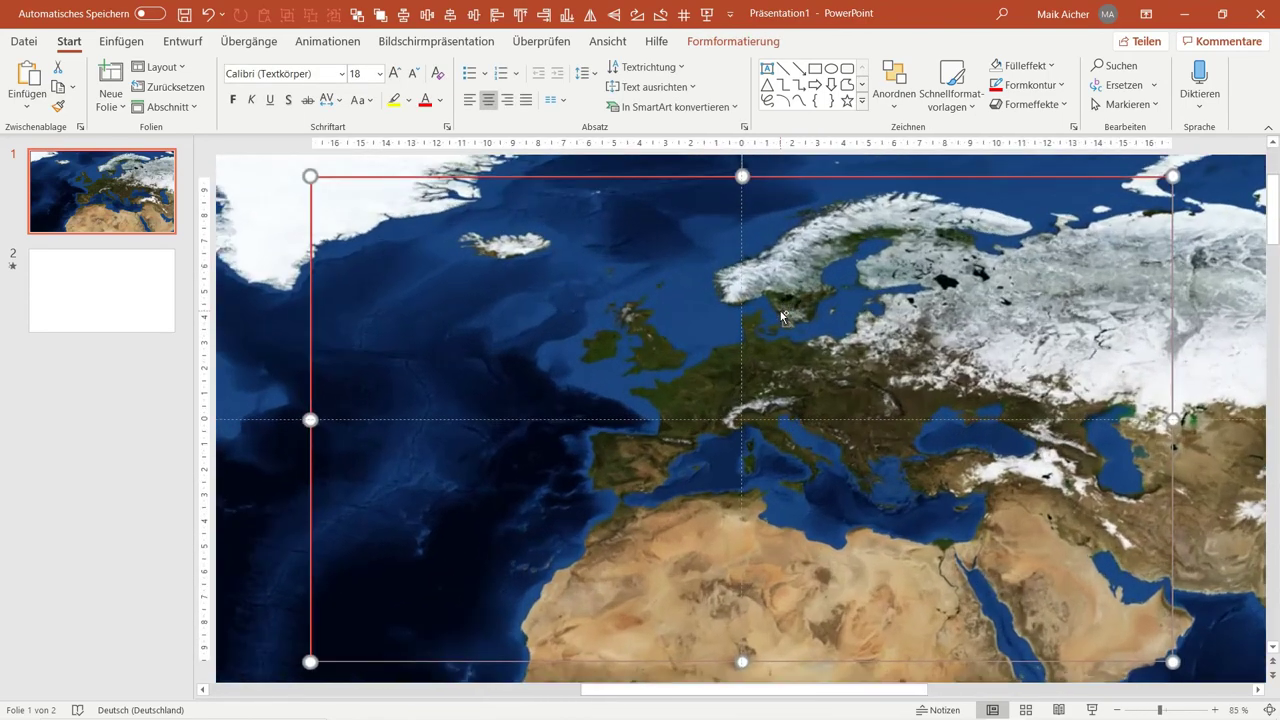
scroll(781, 316, up, 2)
scroll(781, 316, up, 2)
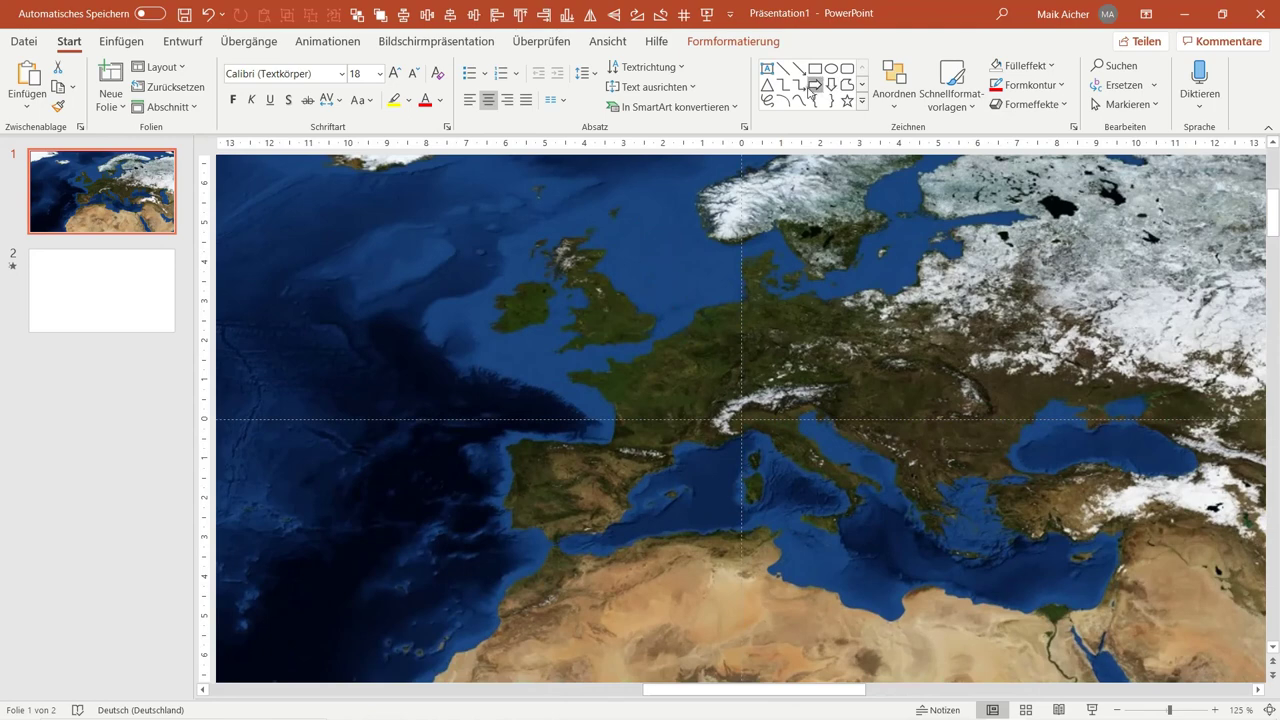
click(815, 84)
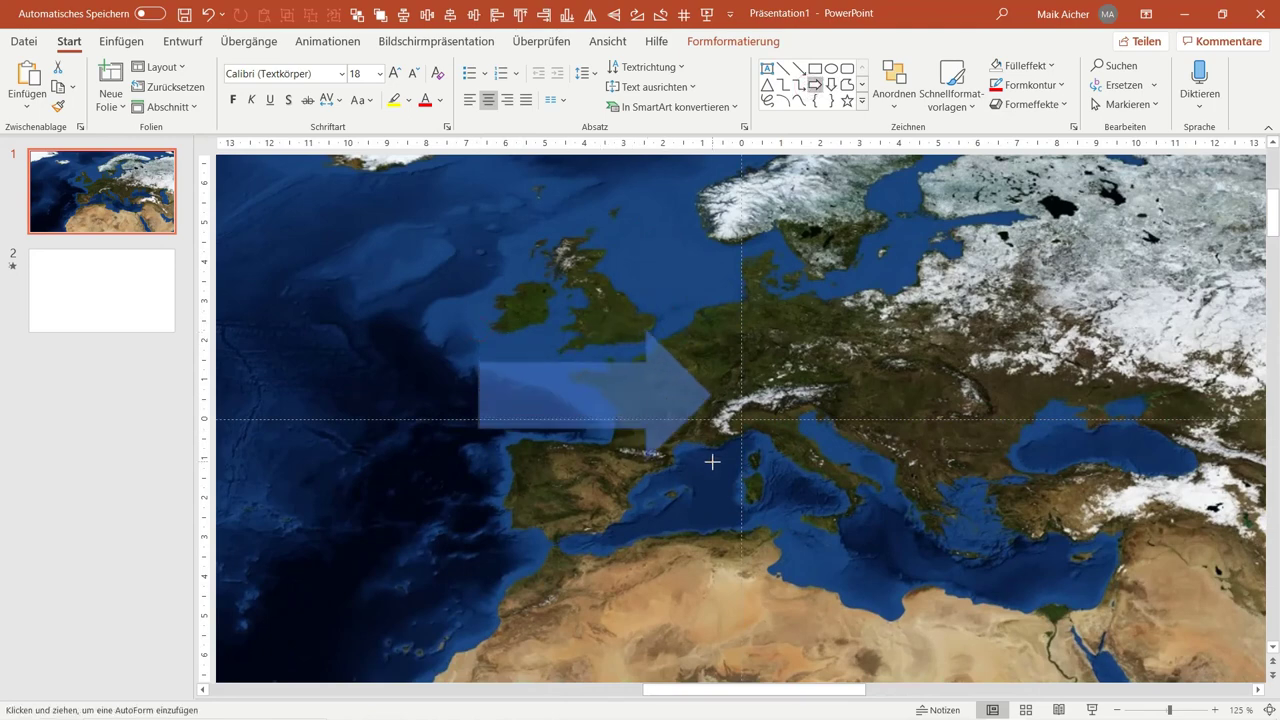
drag(478, 330, 714, 460)
drag(633, 400, 590, 396)
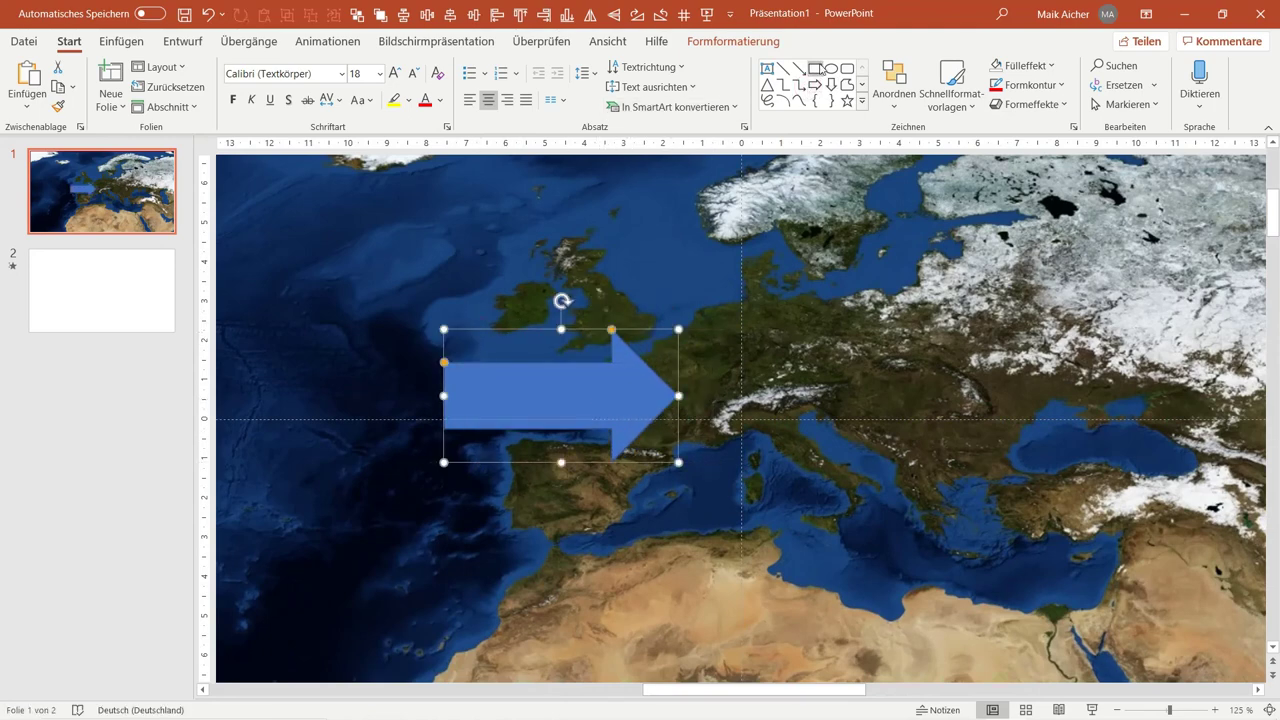
click(1023, 67)
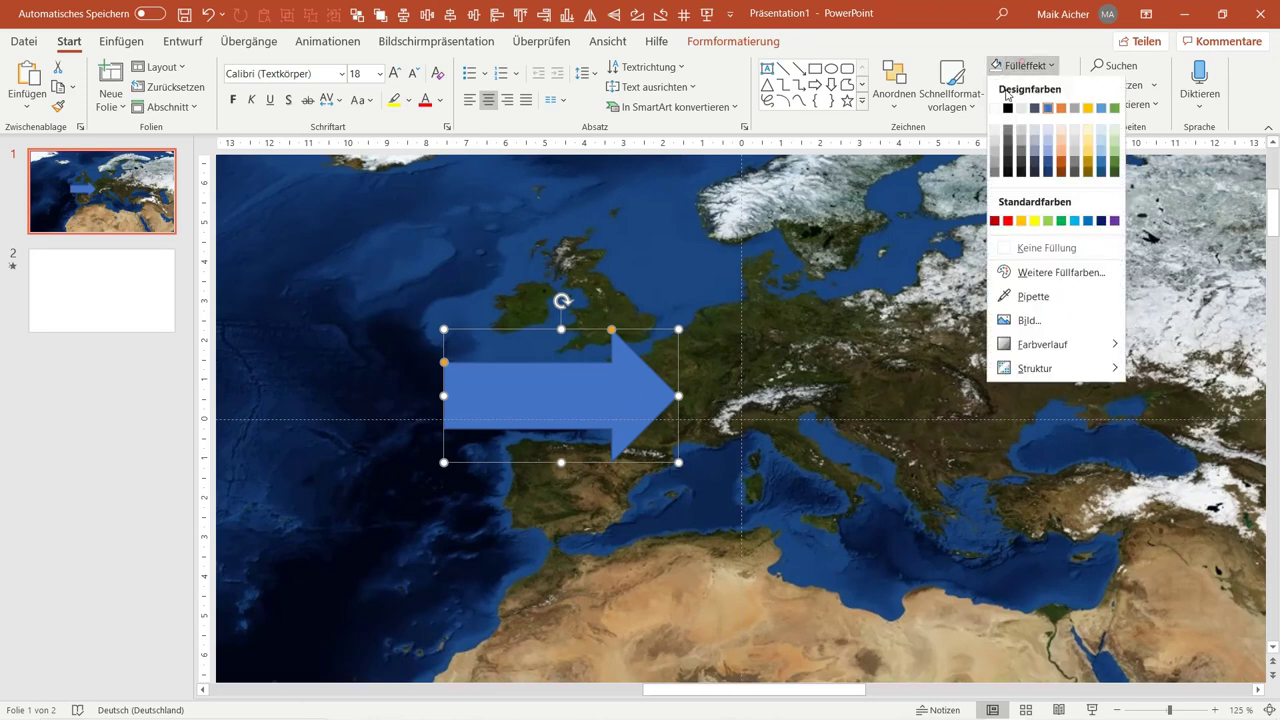
click(1034, 222)
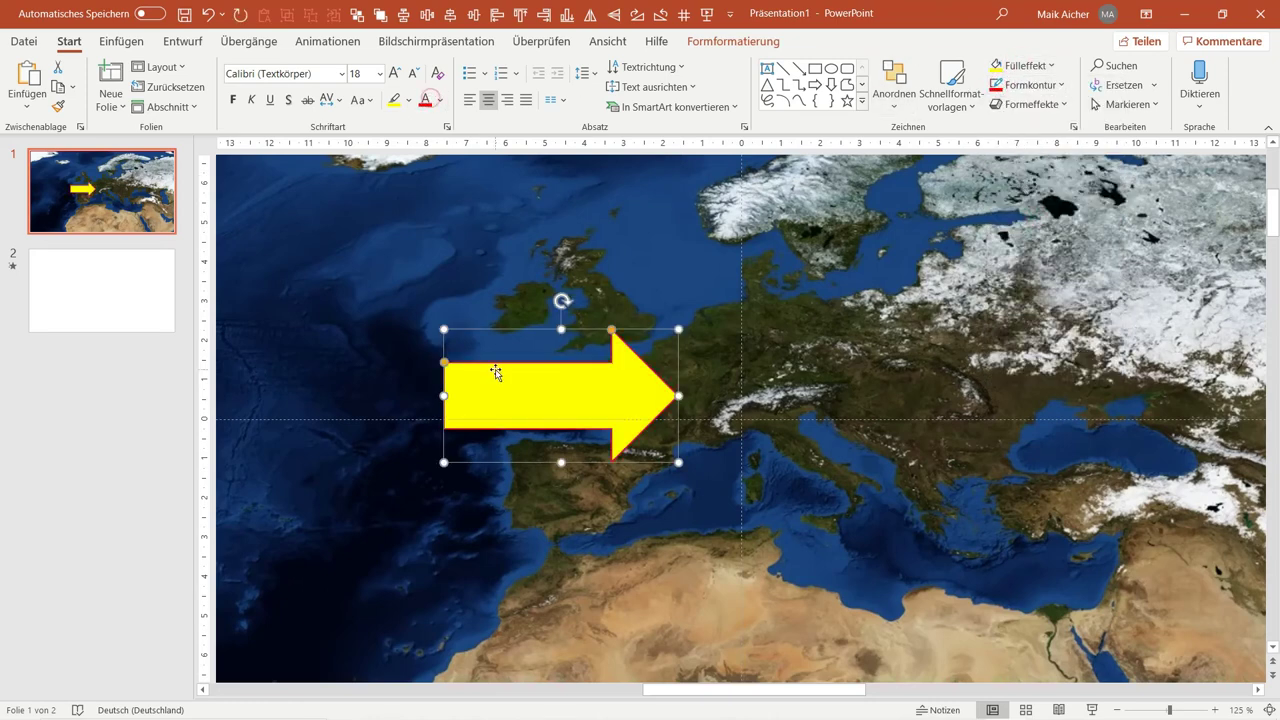
Step: Label the arrow 'You are here!' in bold 24 pt, move it toward France, and widen it to one line
text(You ar)
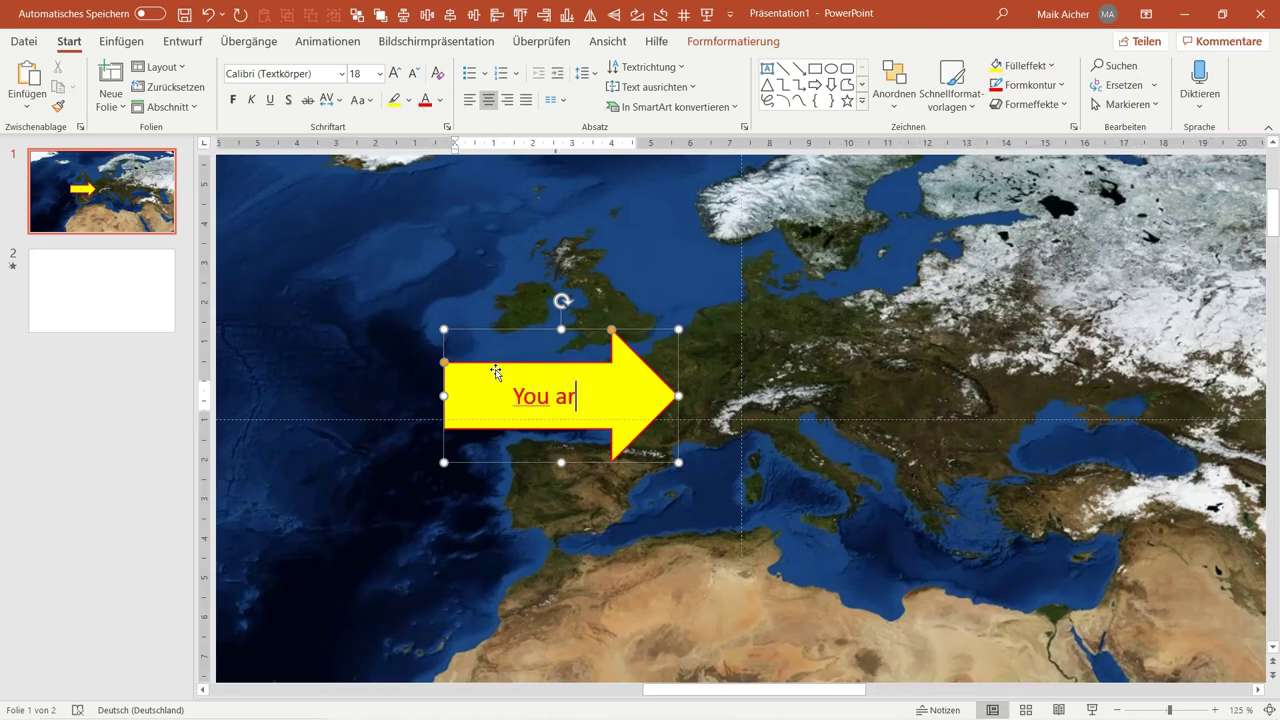
text(e here!)
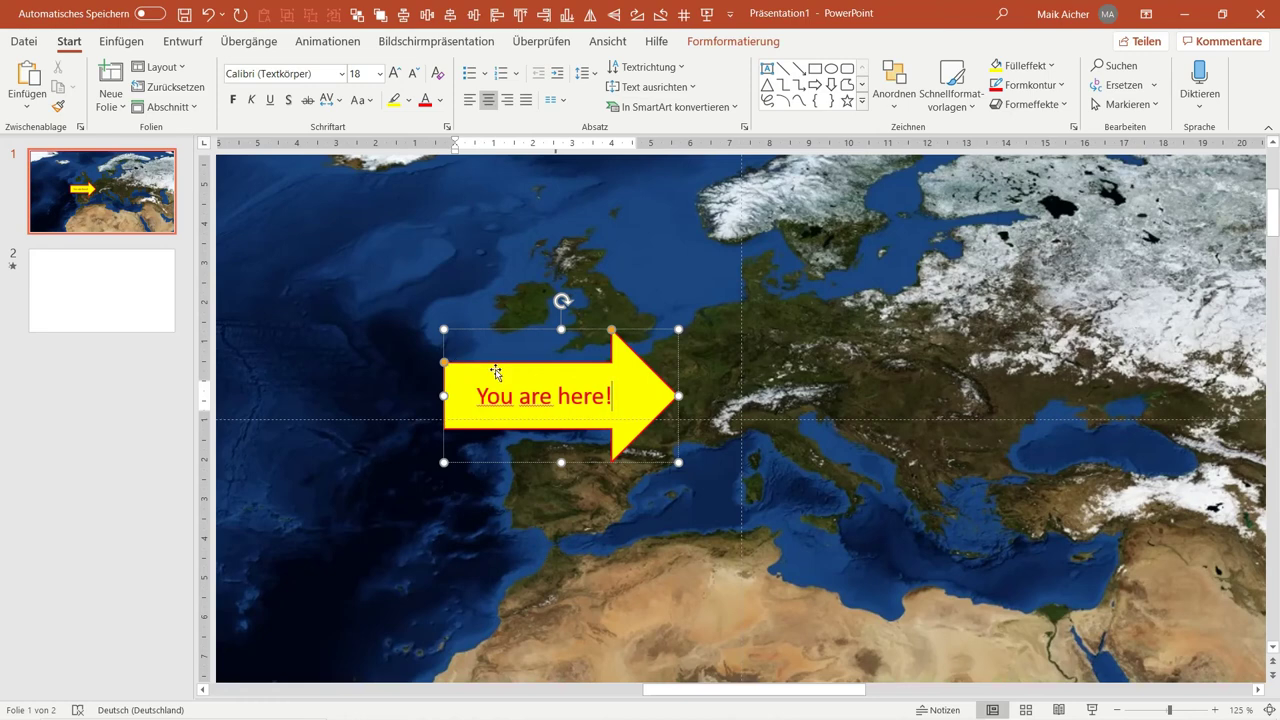
drag(501, 369, 557, 348)
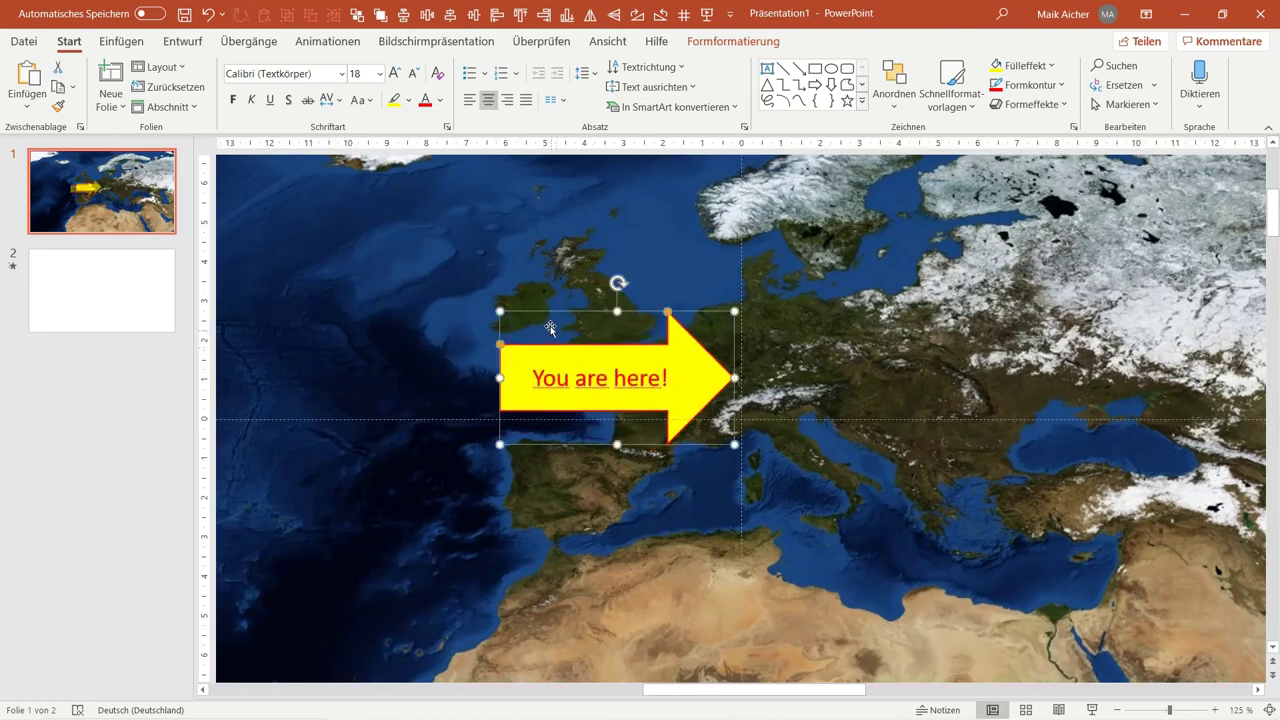
click(395, 74)
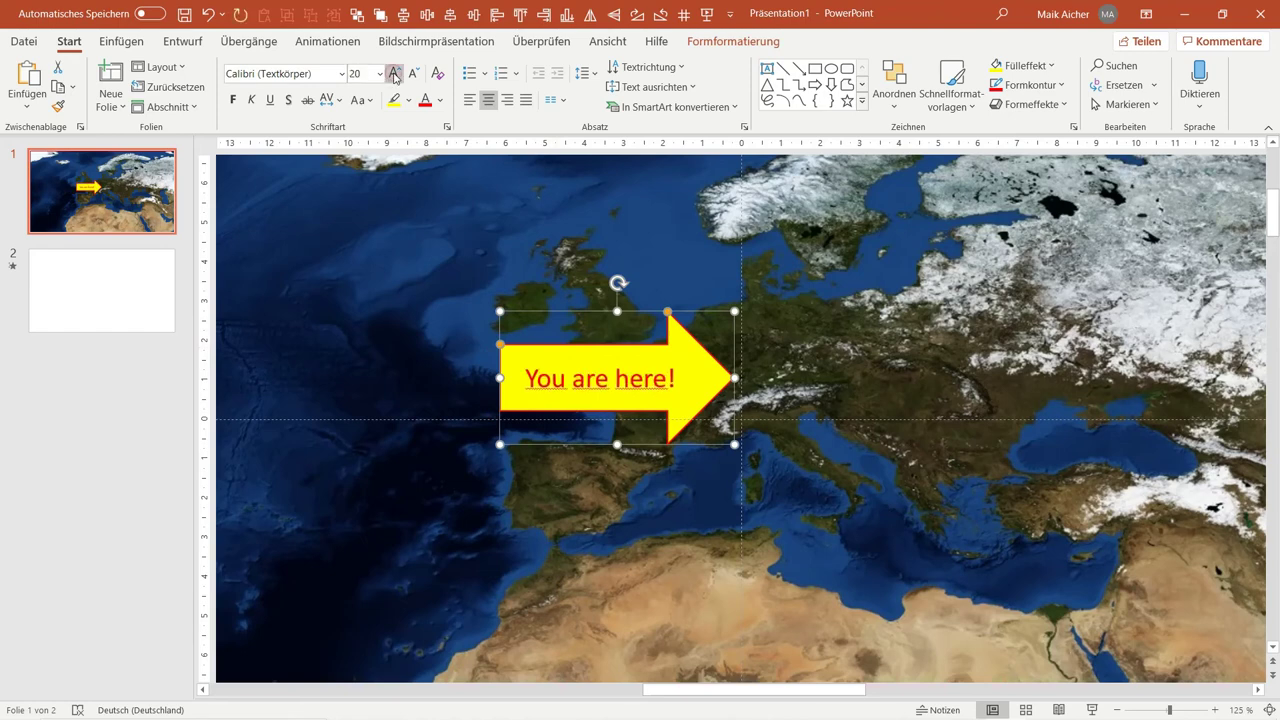
click(395, 77)
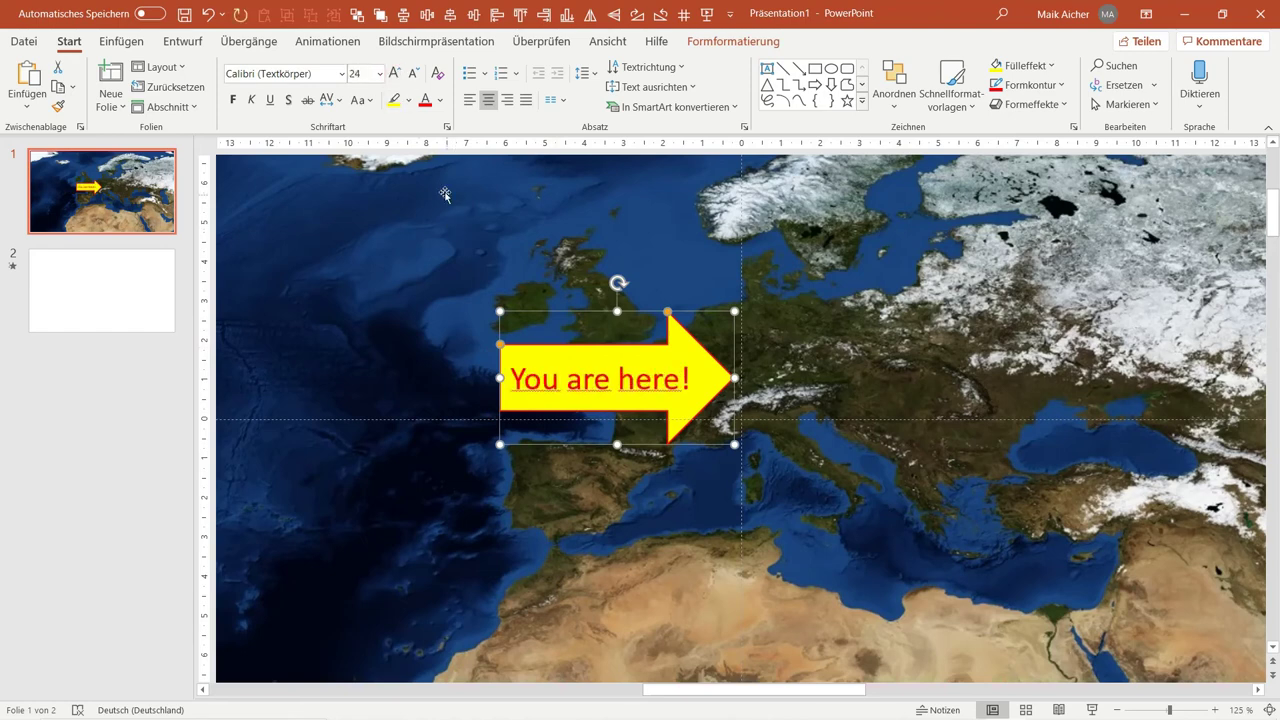
click(233, 99)
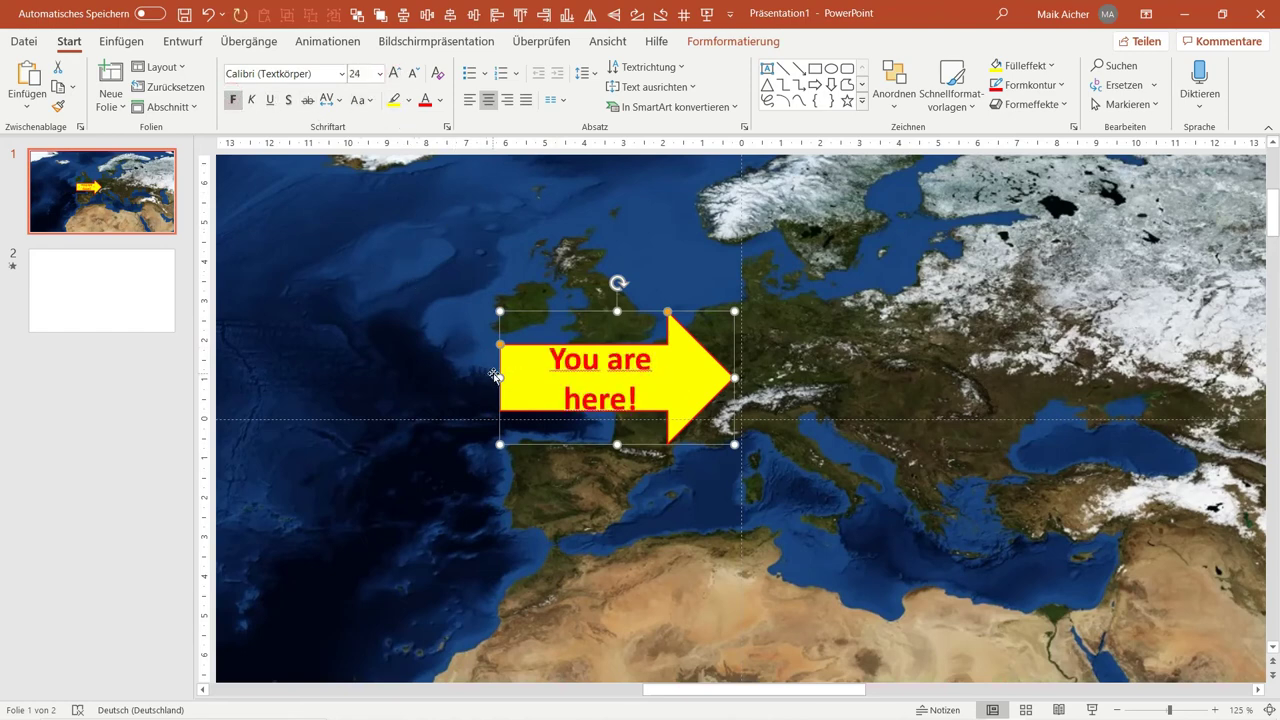
drag(499, 378, 481, 378)
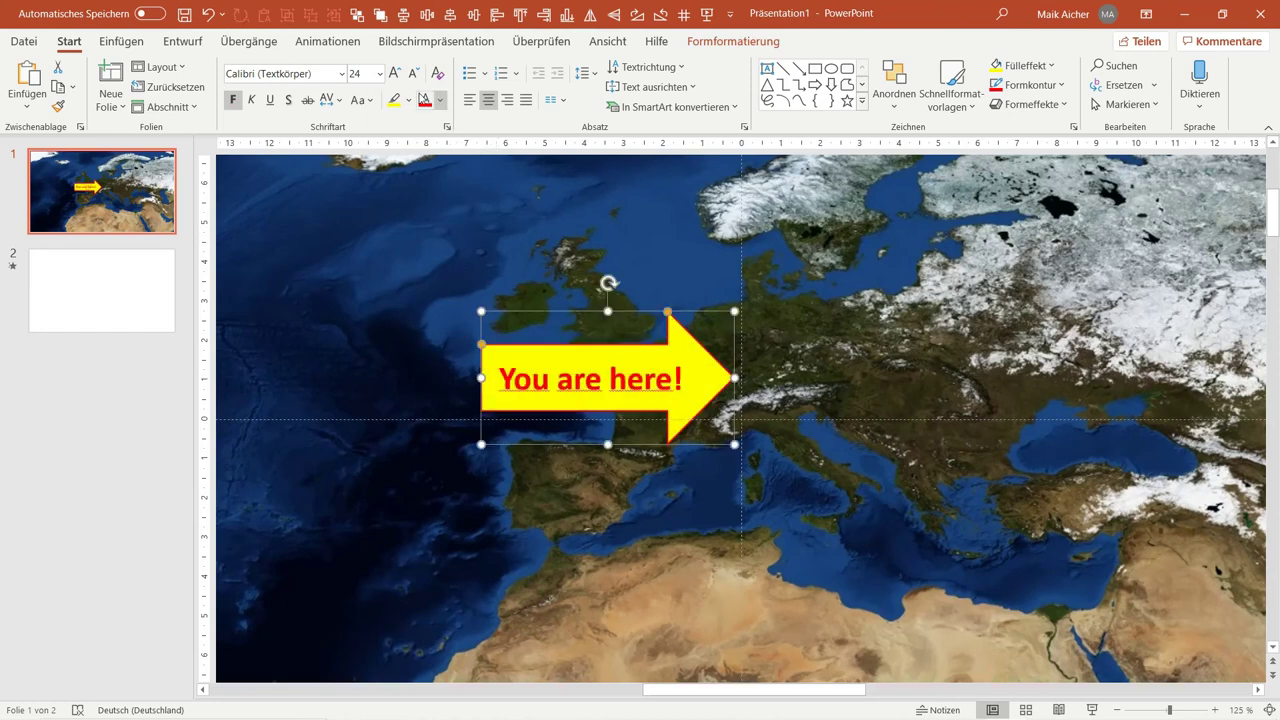
click(333, 47)
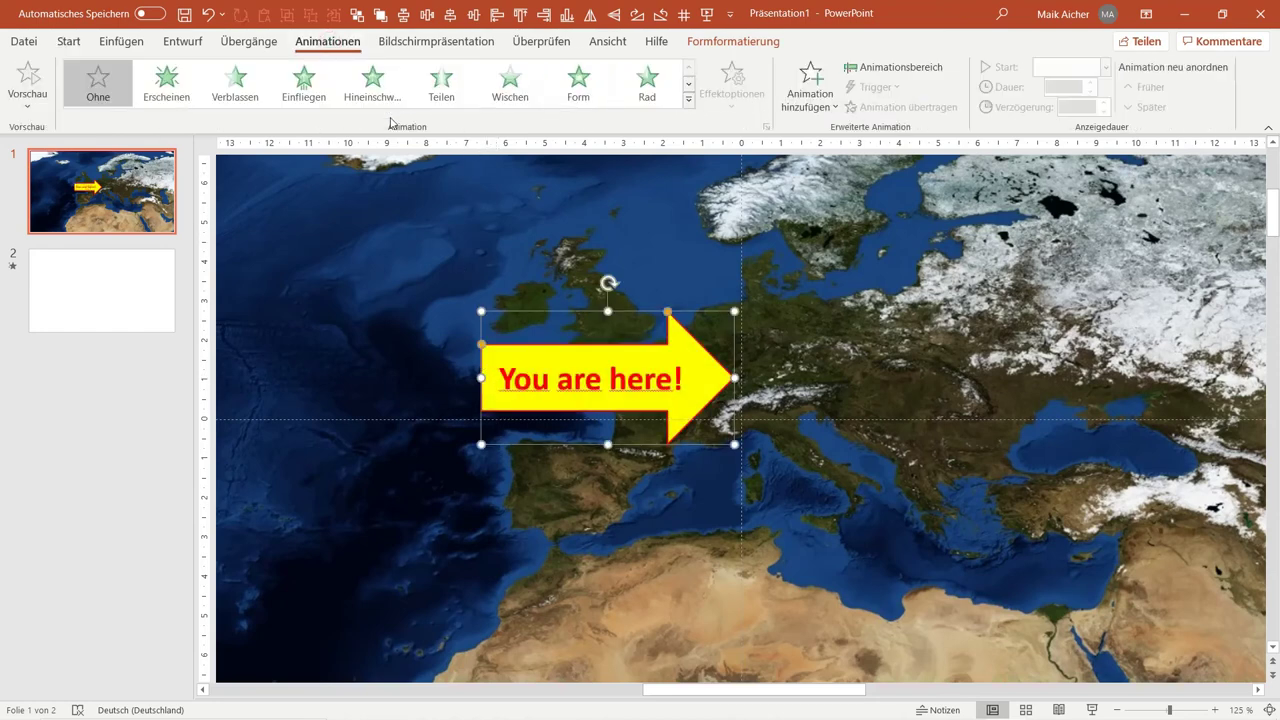
Step: Give the arrow a Wischen (wipe) entrance animation coming in from the left
click(510, 80)
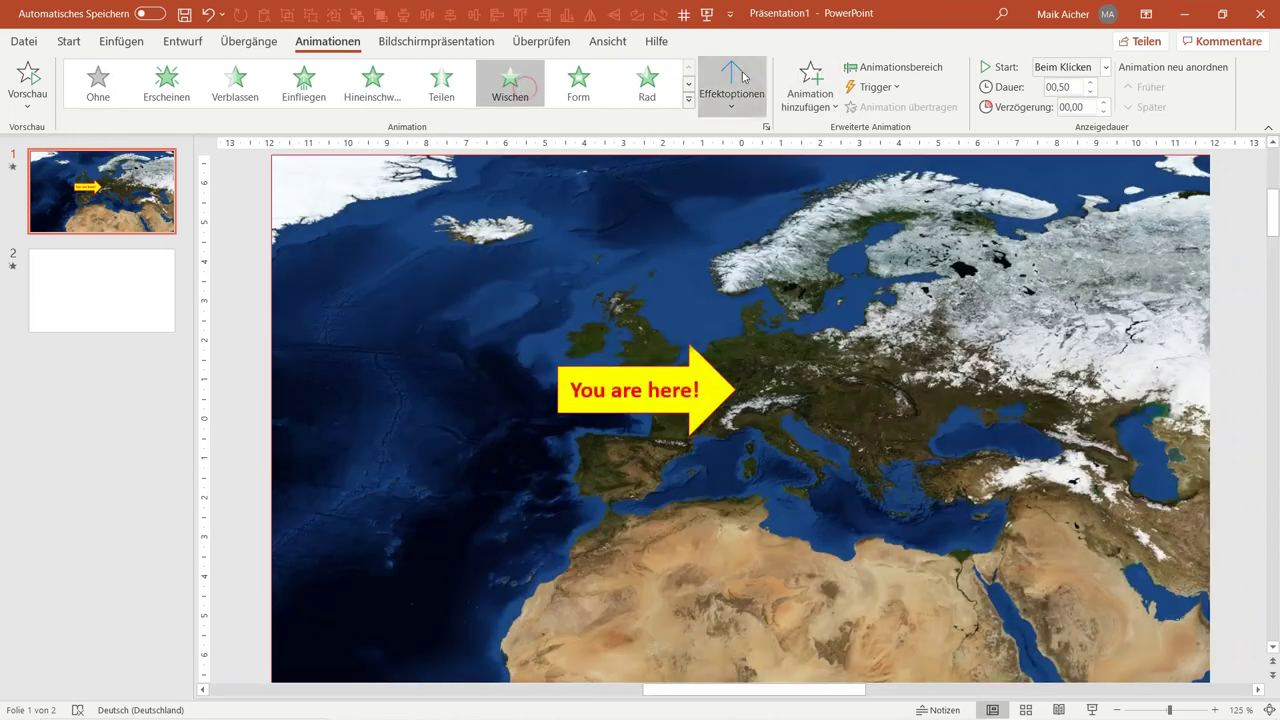
click(732, 85)
click(750, 206)
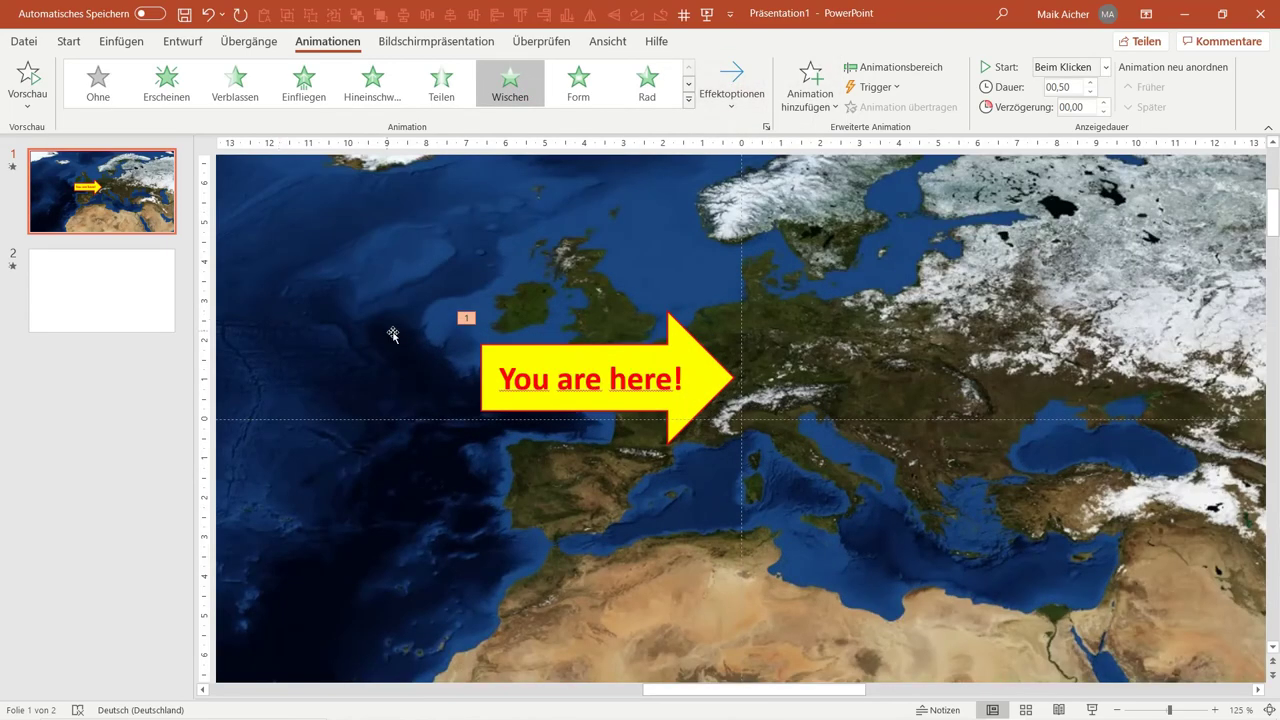
Step: Zoom out and show the blank second slide
scroll(521, 355, down, 4)
scroll(521, 355, down, 1)
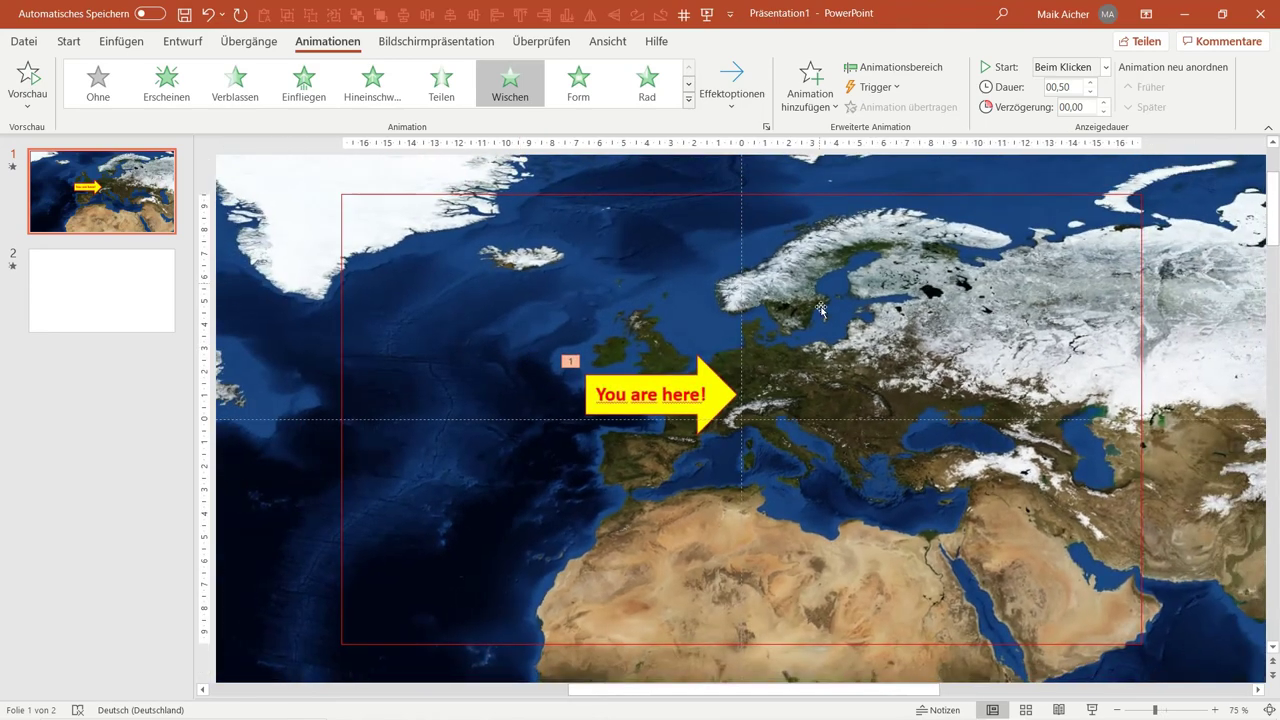
scroll(598, 313, down, 2)
scroll(598, 313, down, 2)
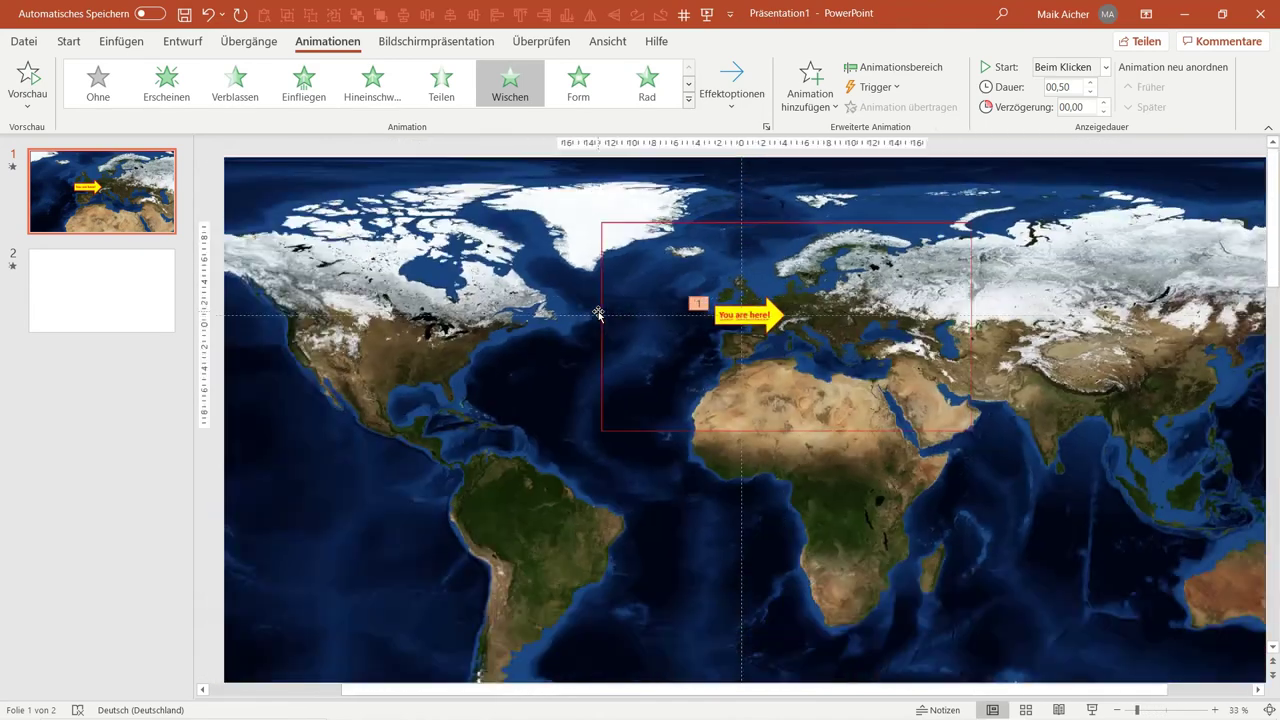
click(83, 285)
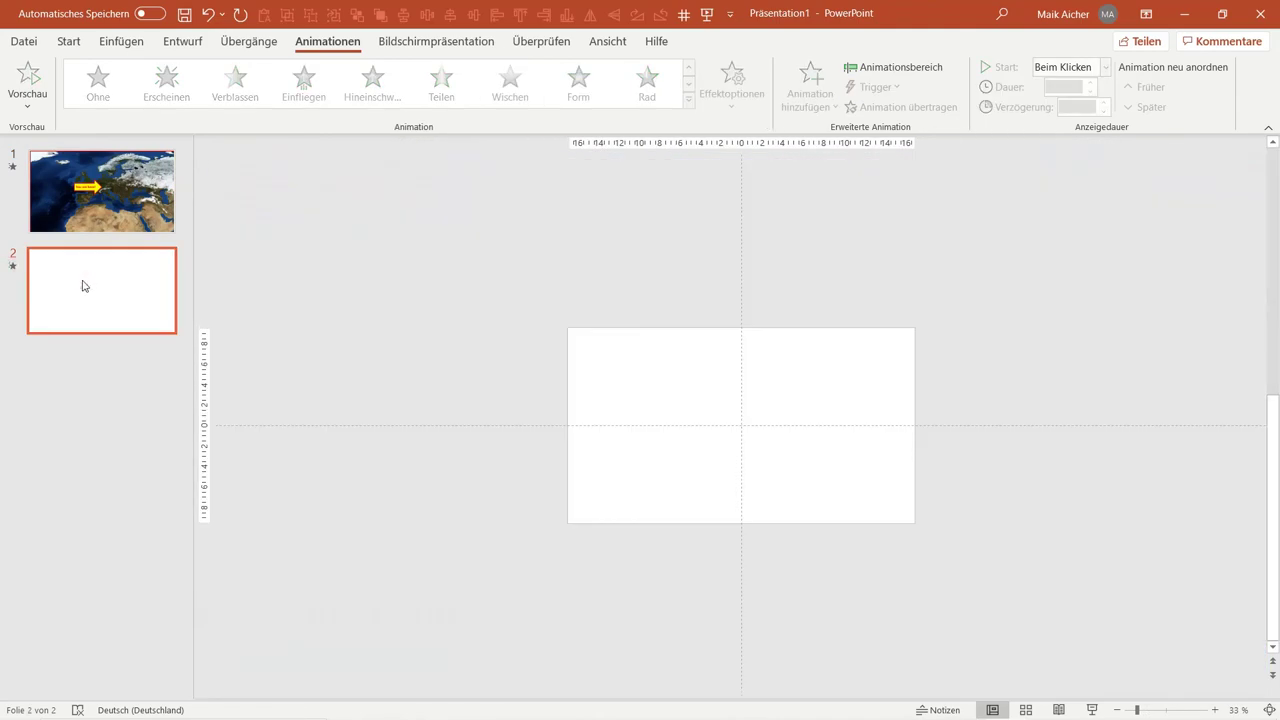
Step: Replace the blank slide 2 with two pasted copies of the map slide
key(Delete)
key(ctrl+v)
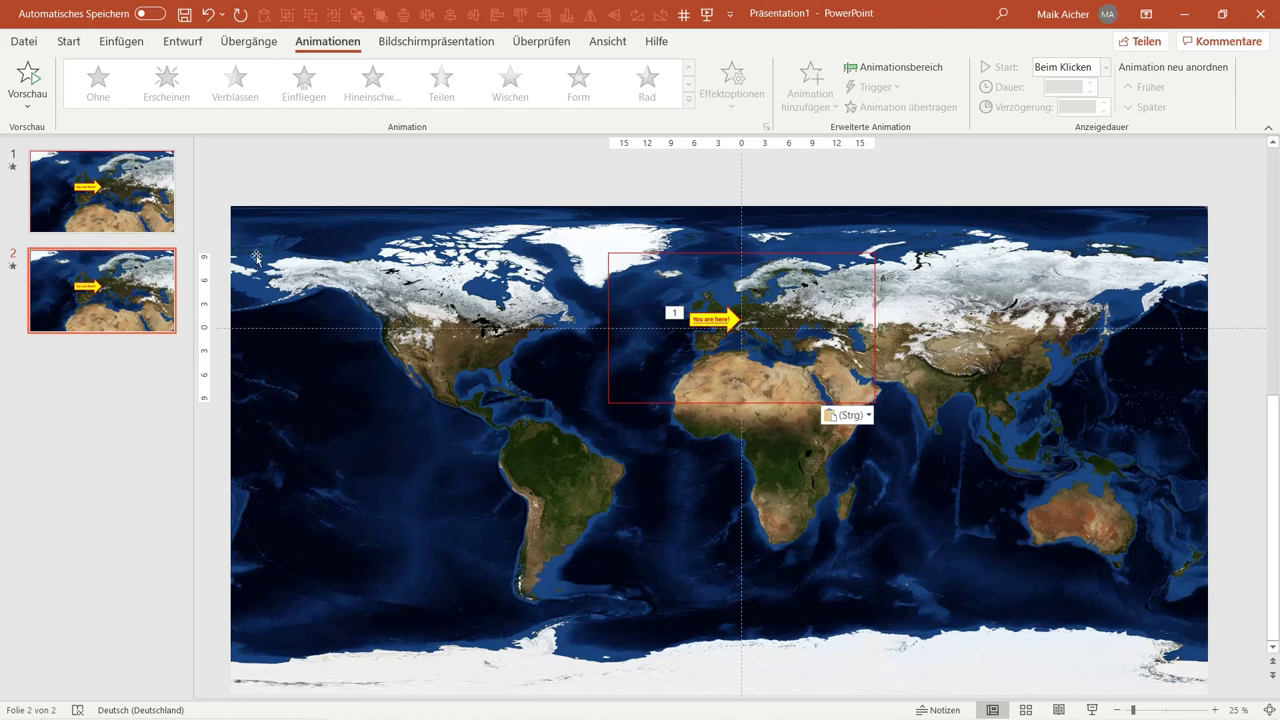
click(172, 316)
key(ctrl+v)
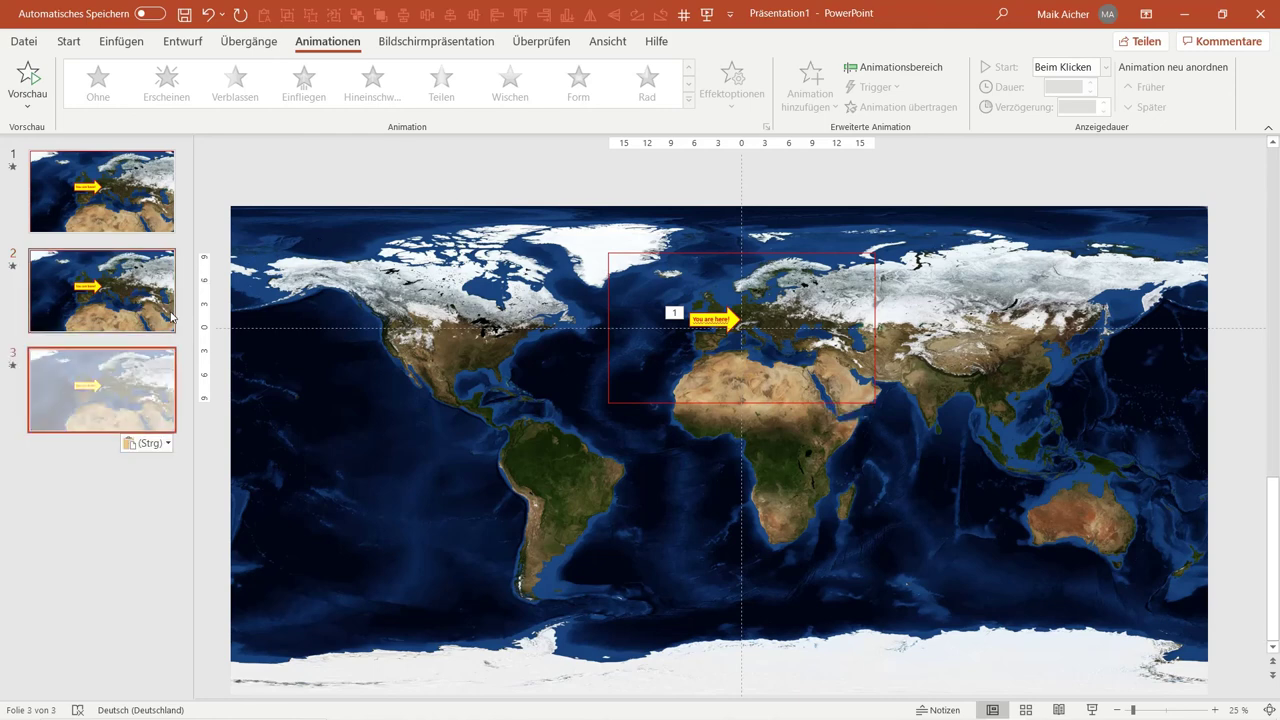
Step: Remove the arrow from slide 2 and shift slide 3's map so America sits under the arrow
click(172, 316)
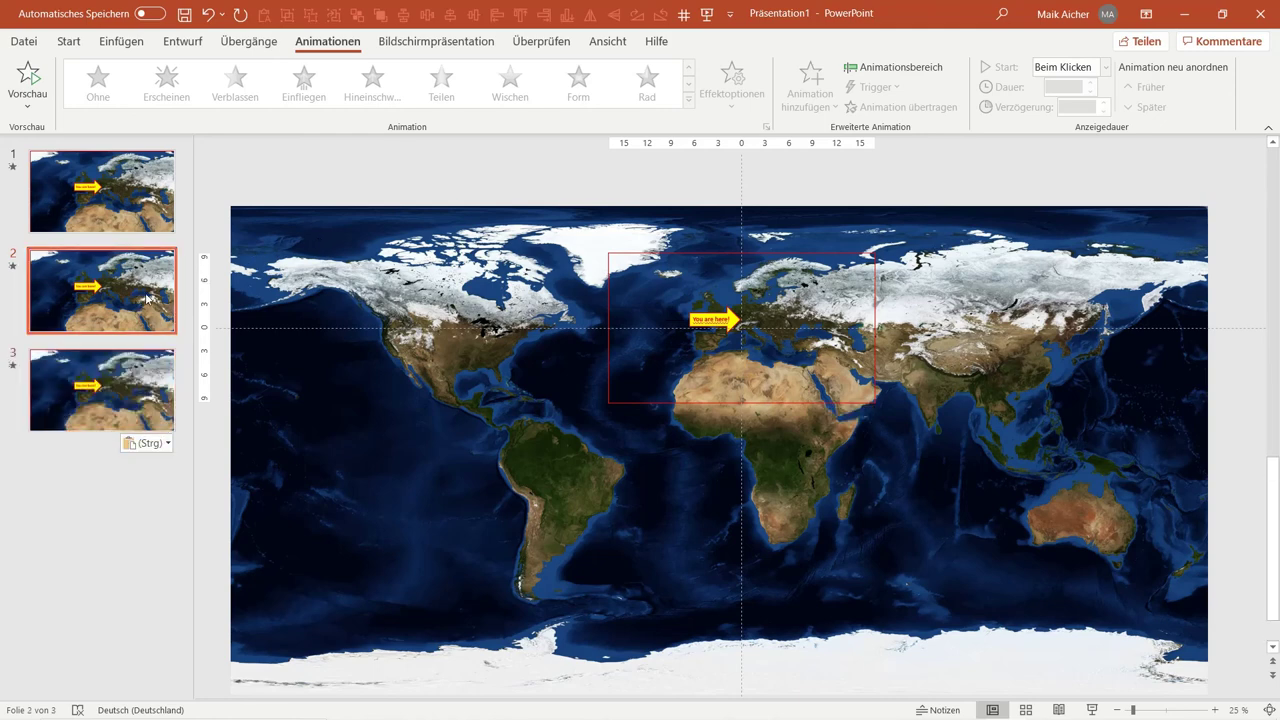
click(714, 316)
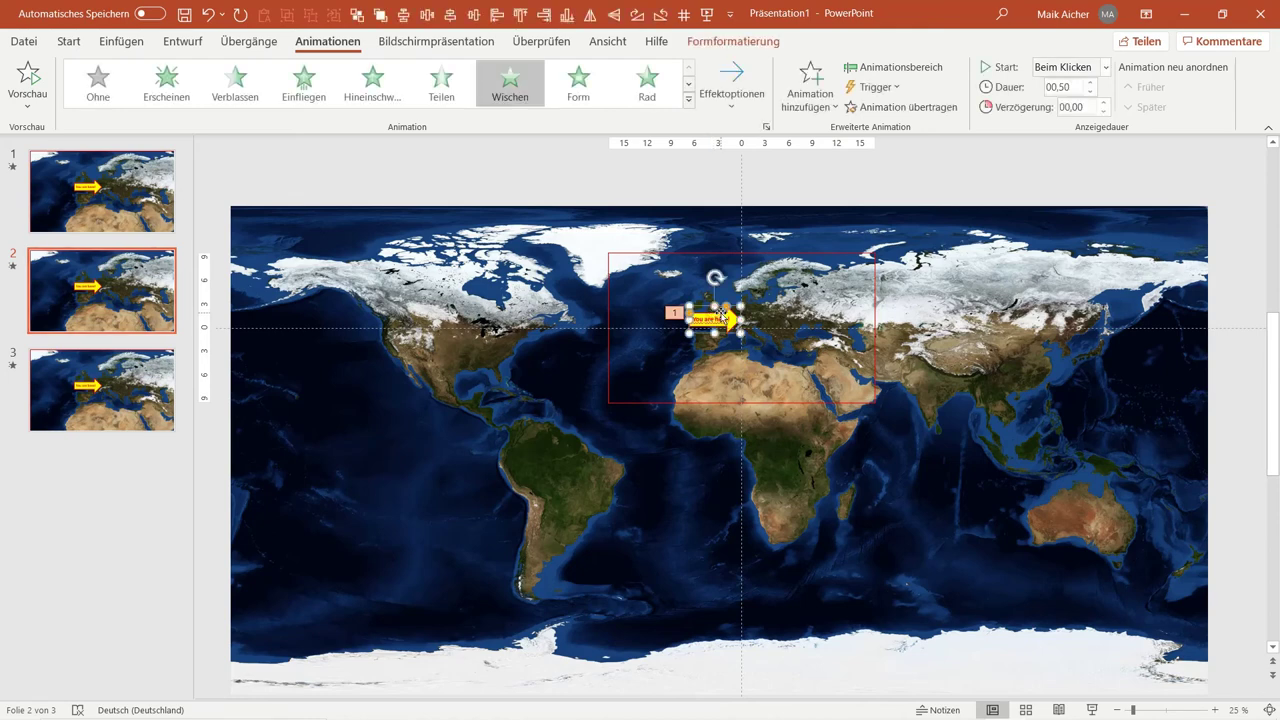
key(Delete)
click(100, 390)
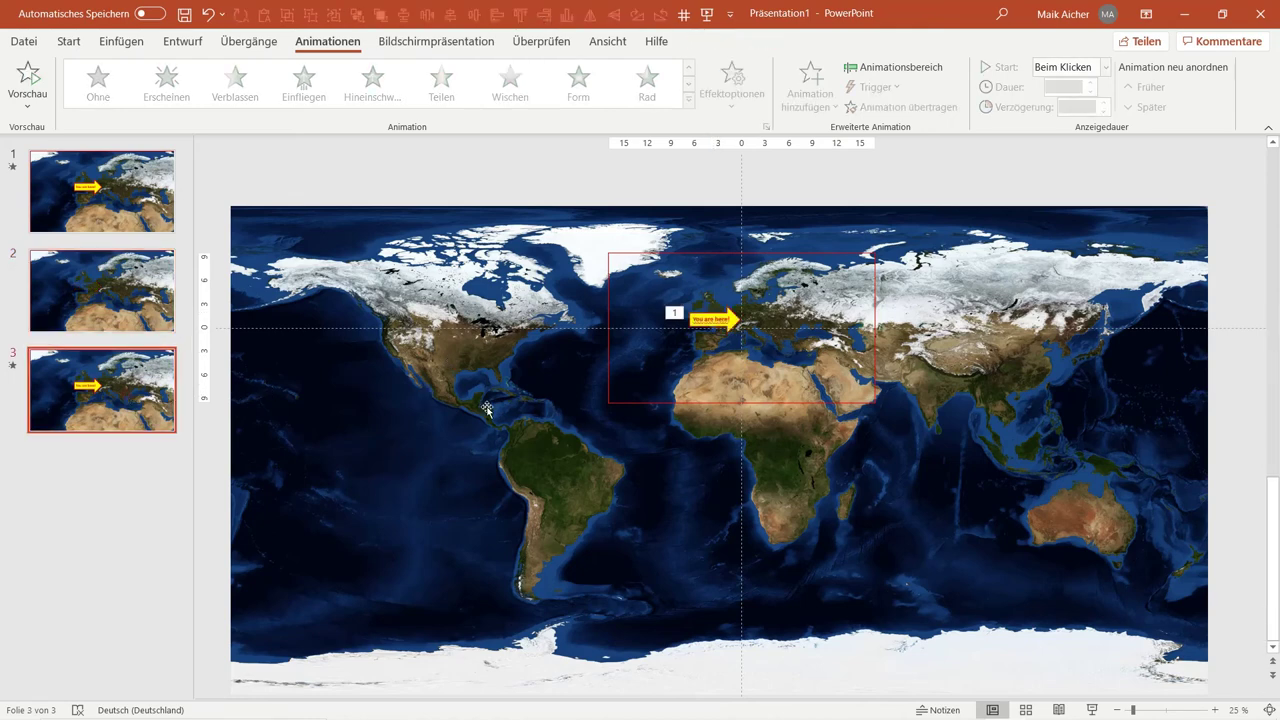
mouse_move(430, 510)
mouse_down()
mouse_move(557, 449)
mouse_move(706, 434)
mouse_move(686, 437)
mouse_up()
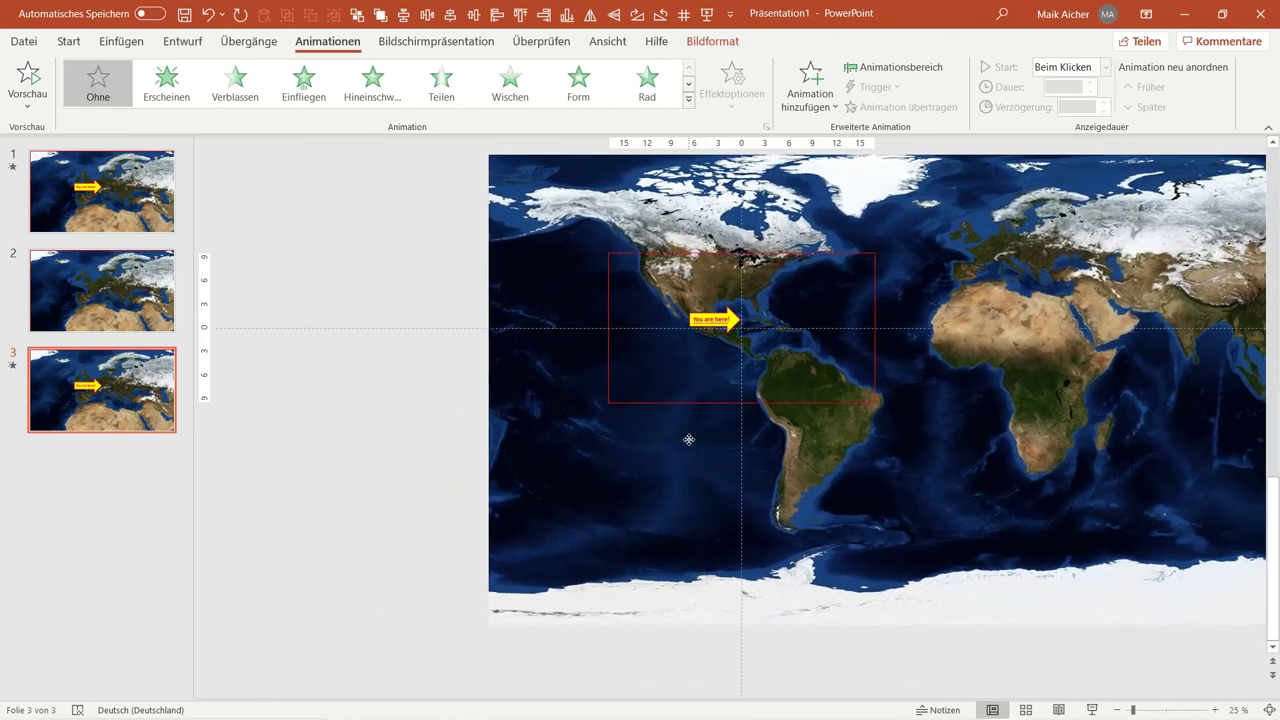
Step: On slide 3's arrow, replace 'You' with 'I am', delete 'are' and '!', and add ':-)' as a smiley
ctrl+scroll(686, 429, up, 1)
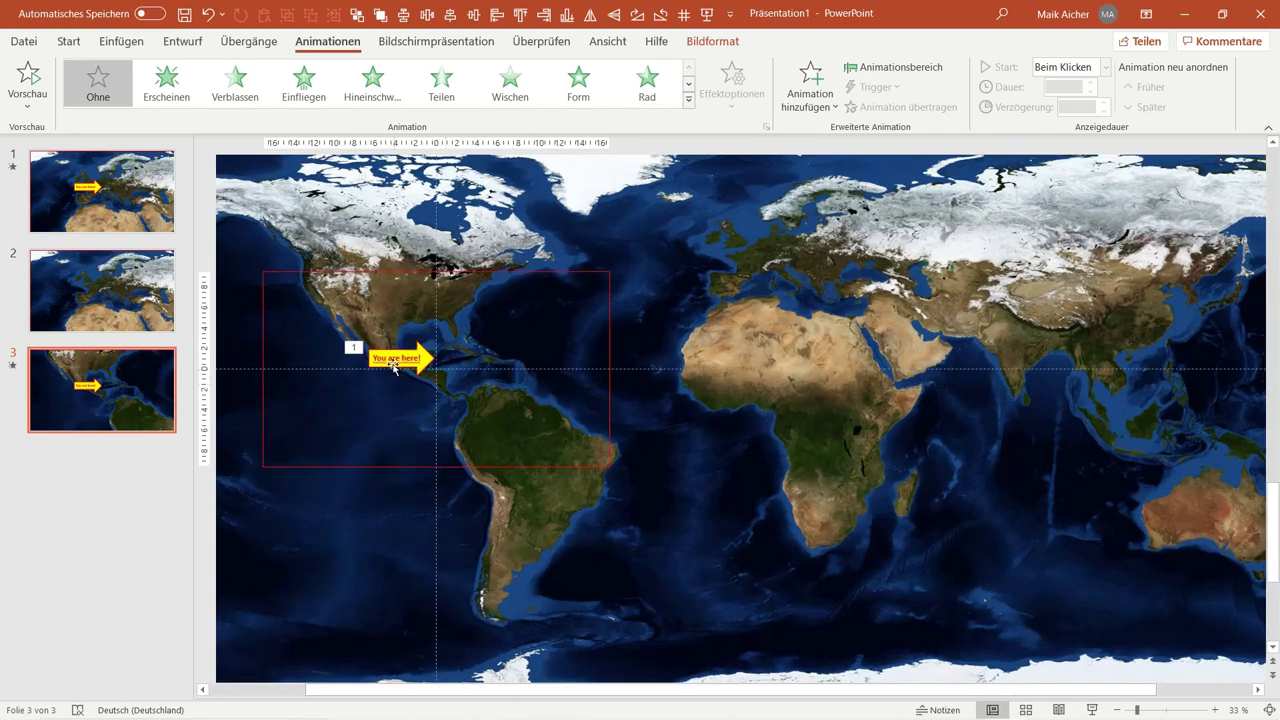
click(380, 345)
ctrl+scroll(390, 360, up, 5)
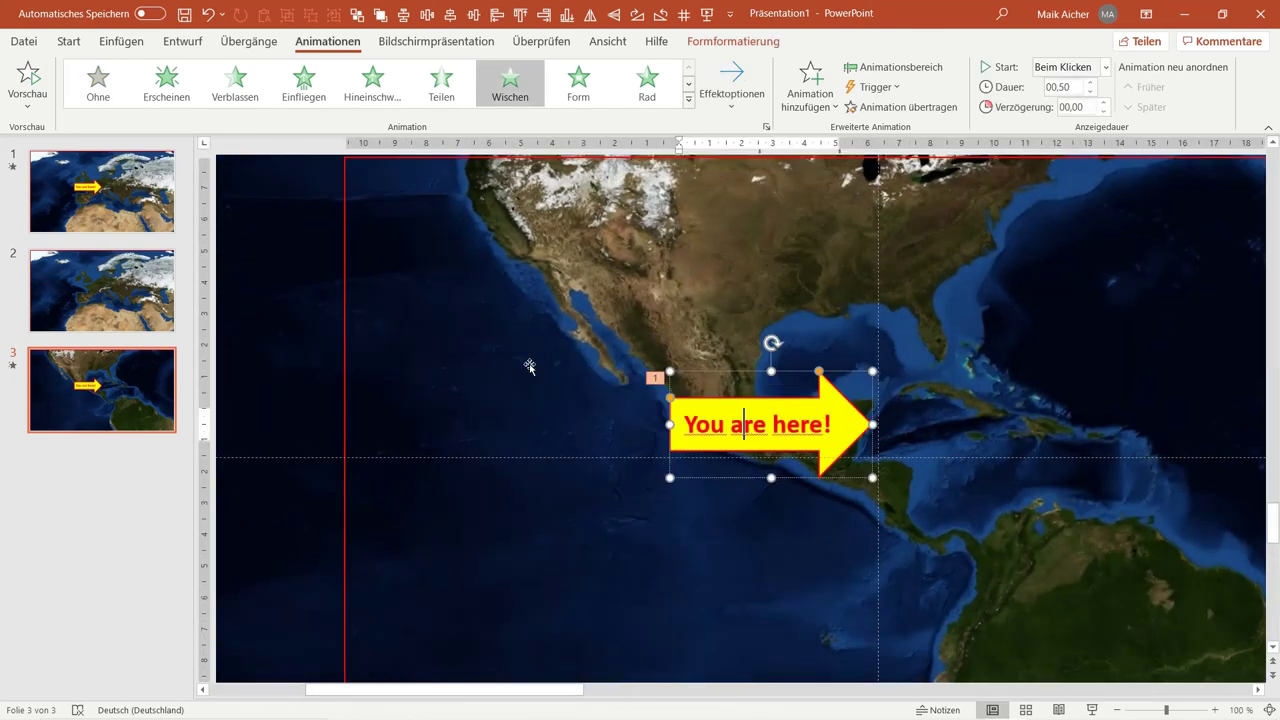
click(525, 288)
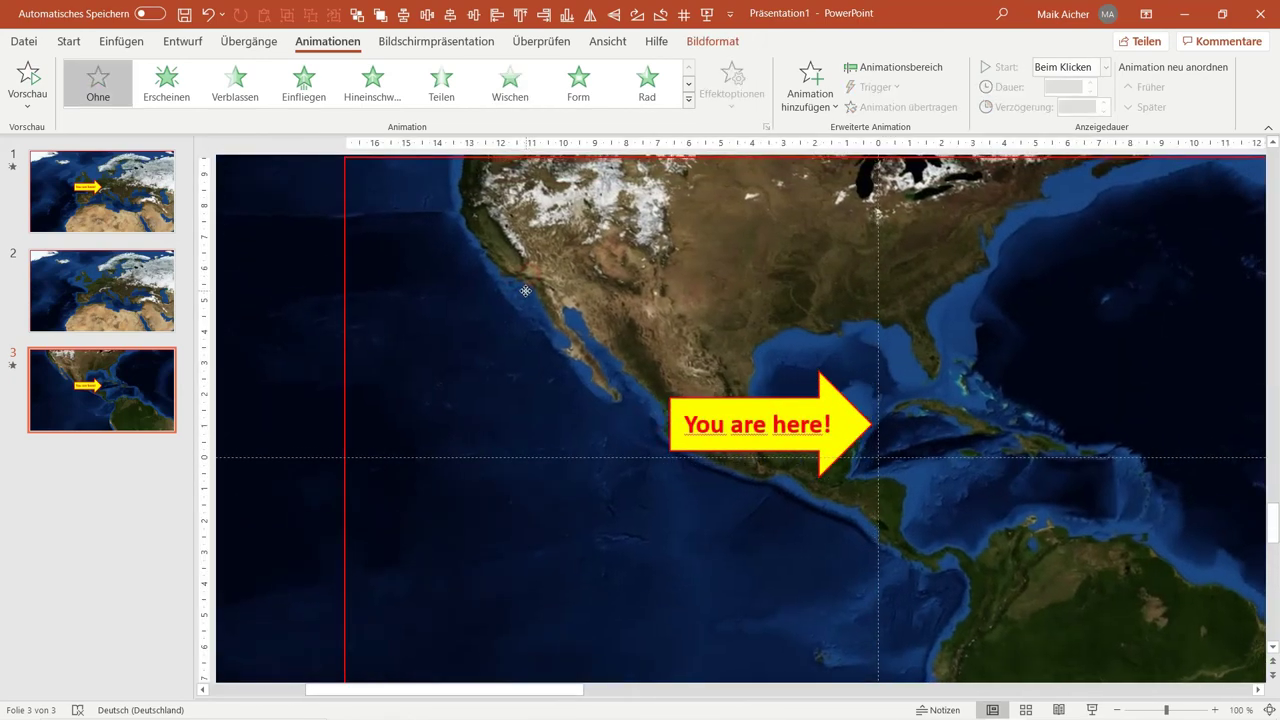
double_click(722, 422)
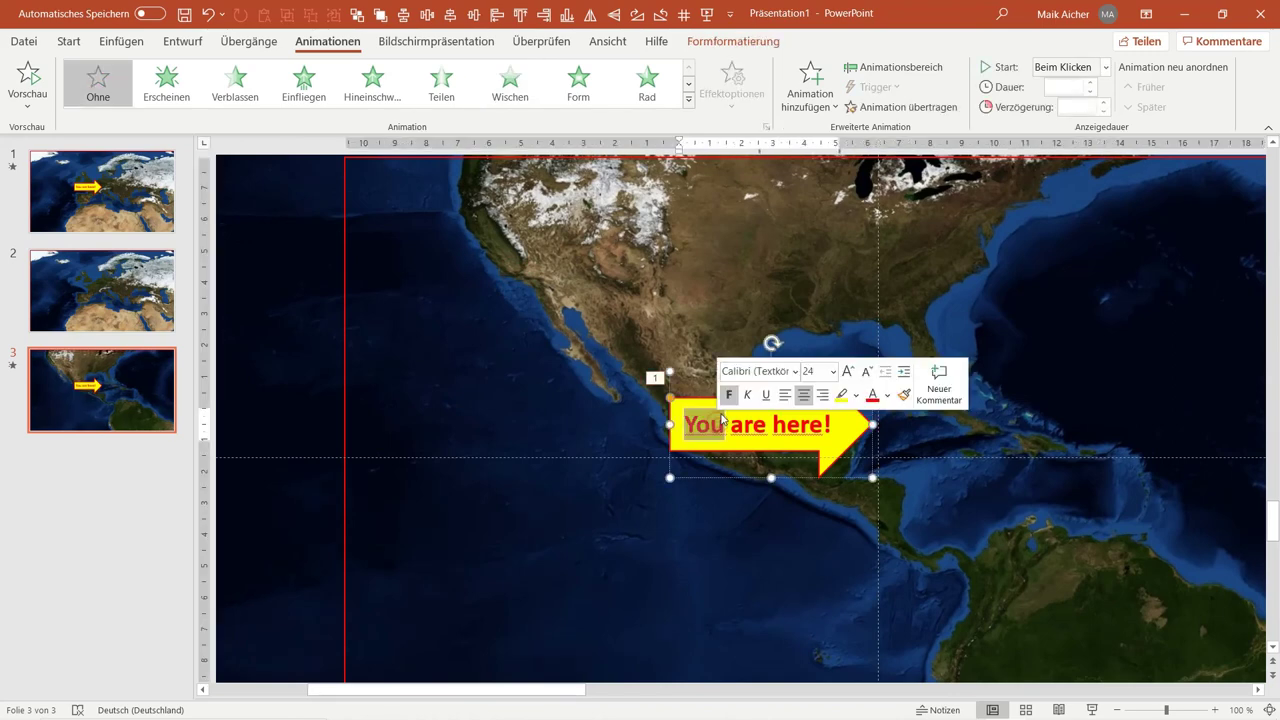
text(I am)
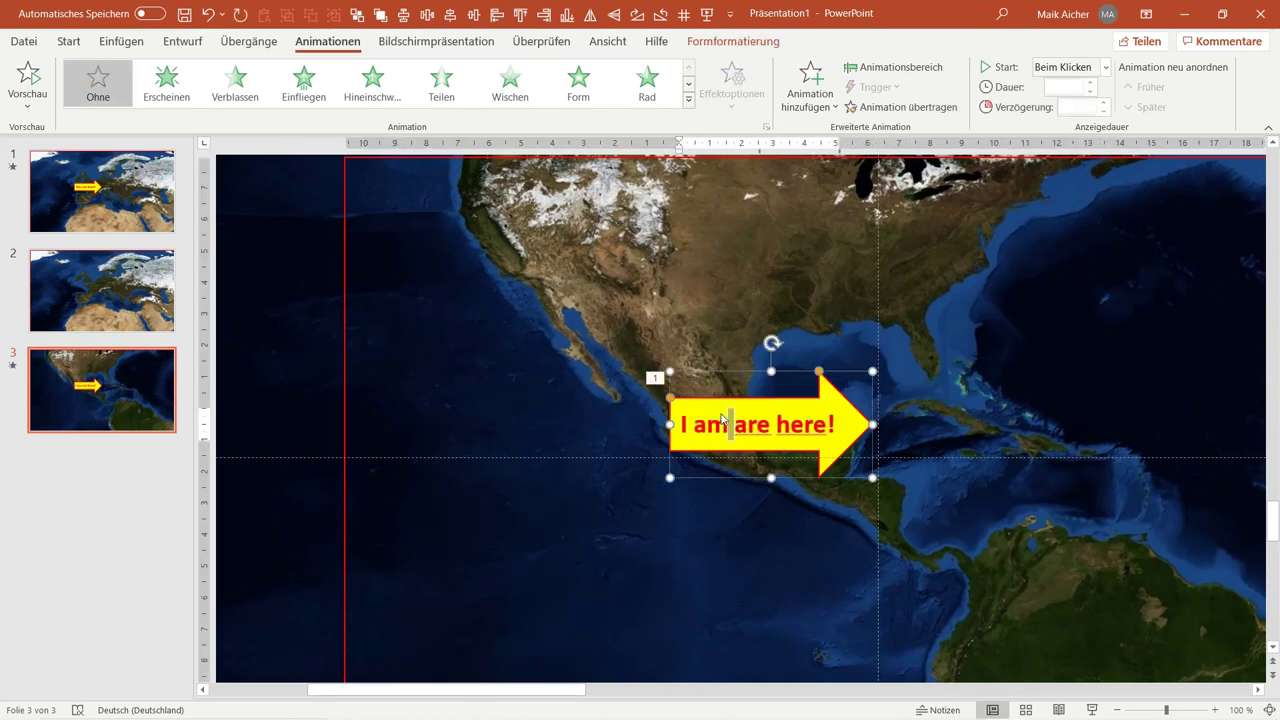
key(ctrl+shift+Right)
key(Delete)
key(Delete)
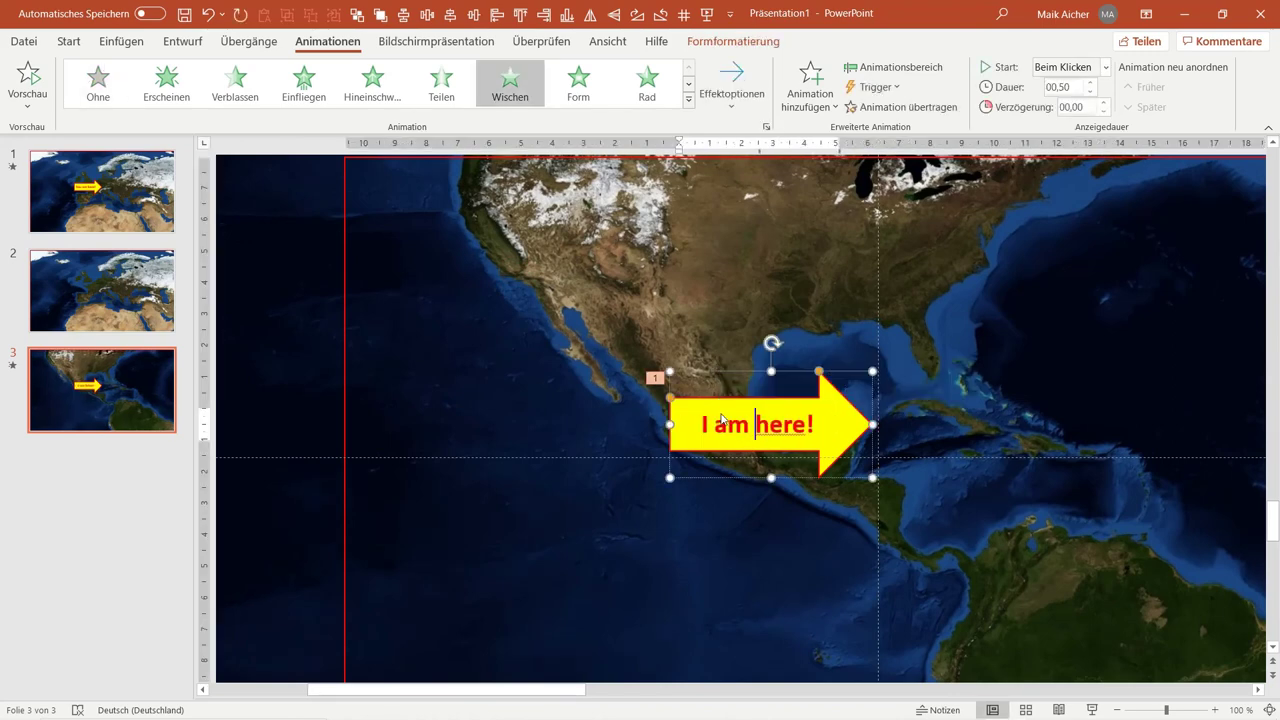
key(BackSpace)
text(:)
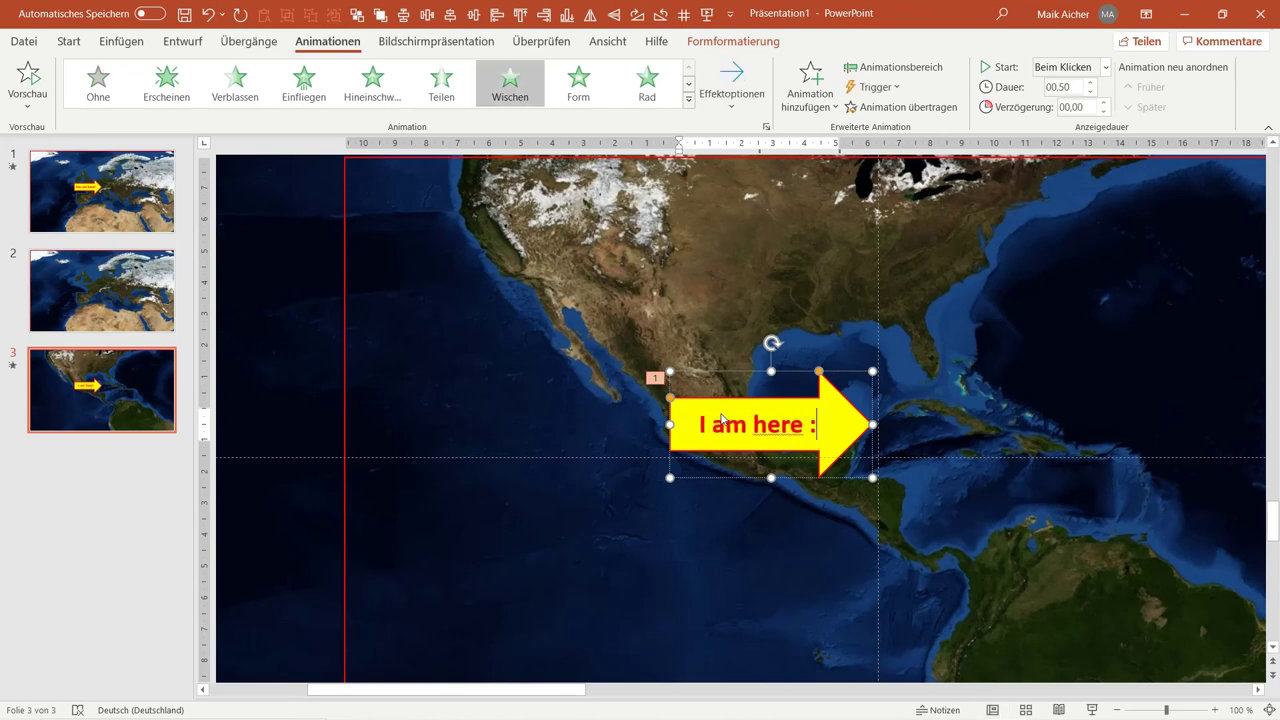
text(-))
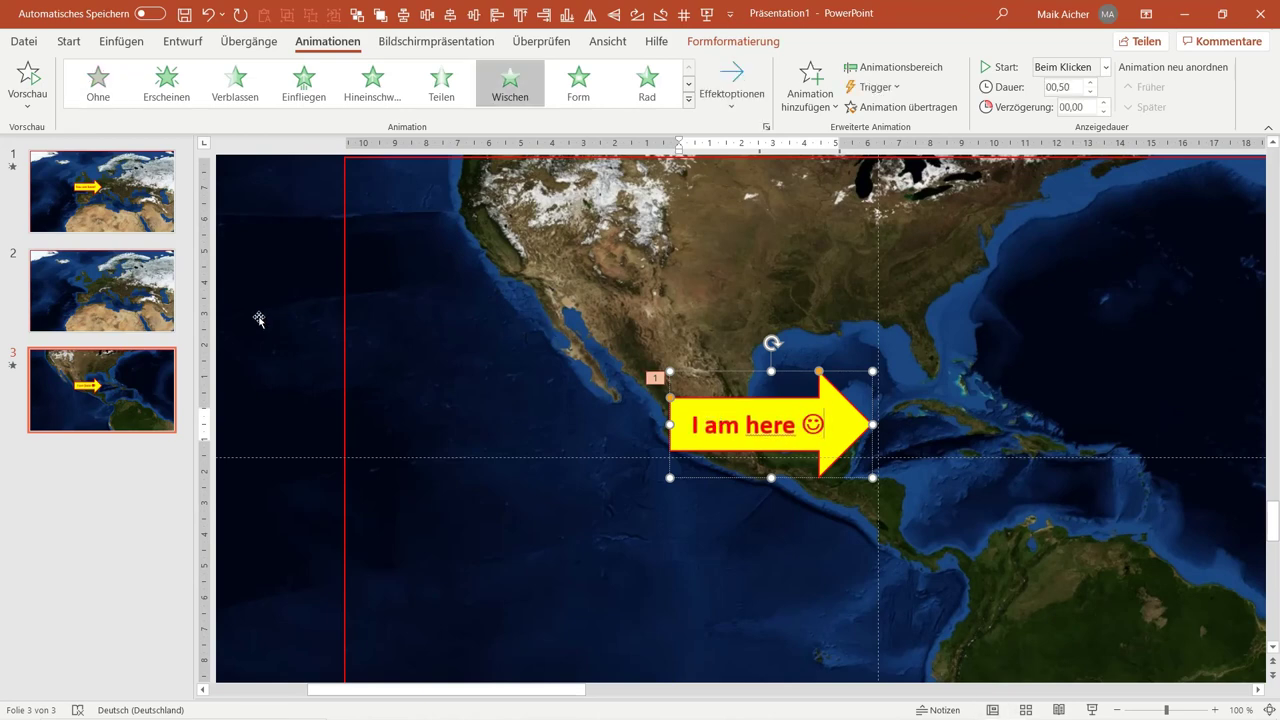
click(262, 316)
Step: Zoom out, move the 'I am here' America slide above the arrowless map slide, and review the slide order
ctrl+scroll(600, 372, down, 2)
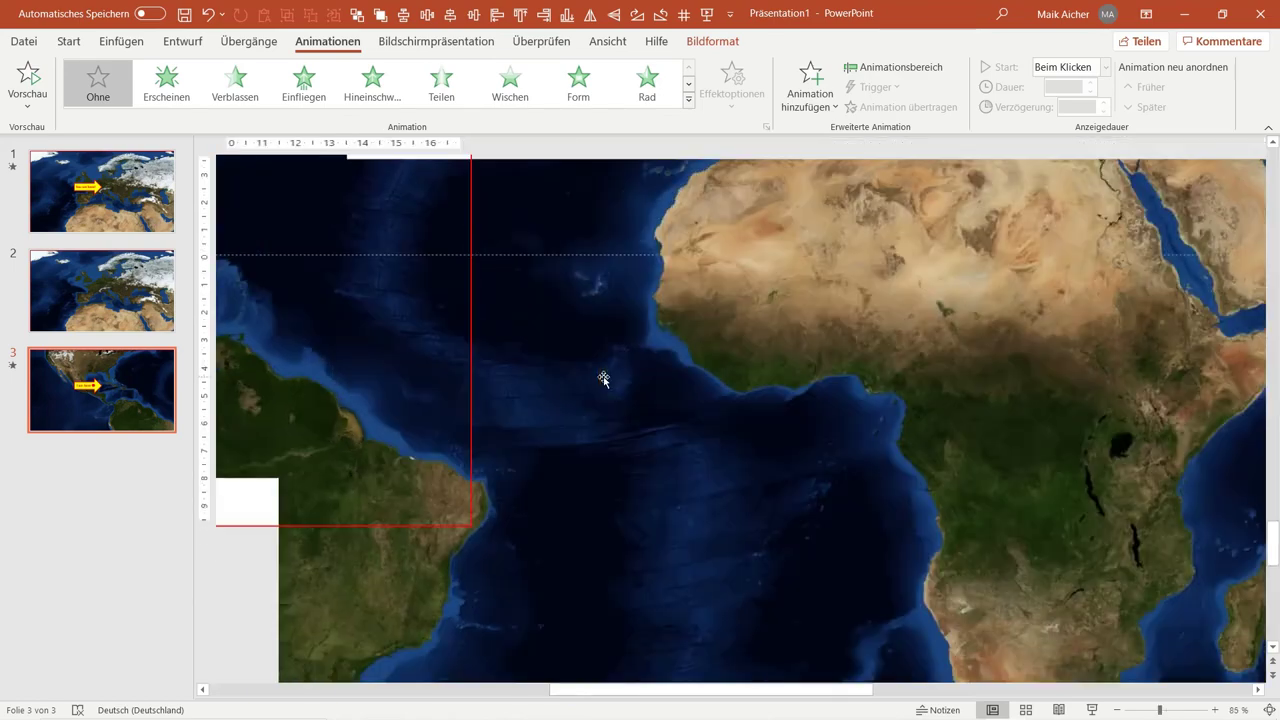
ctrl+scroll(610, 385, down, 2)
ctrl+scroll(610, 385, down, 2)
ctrl+scroll(608, 380, down, 1)
ctrl+scroll(560, 360, down, 2)
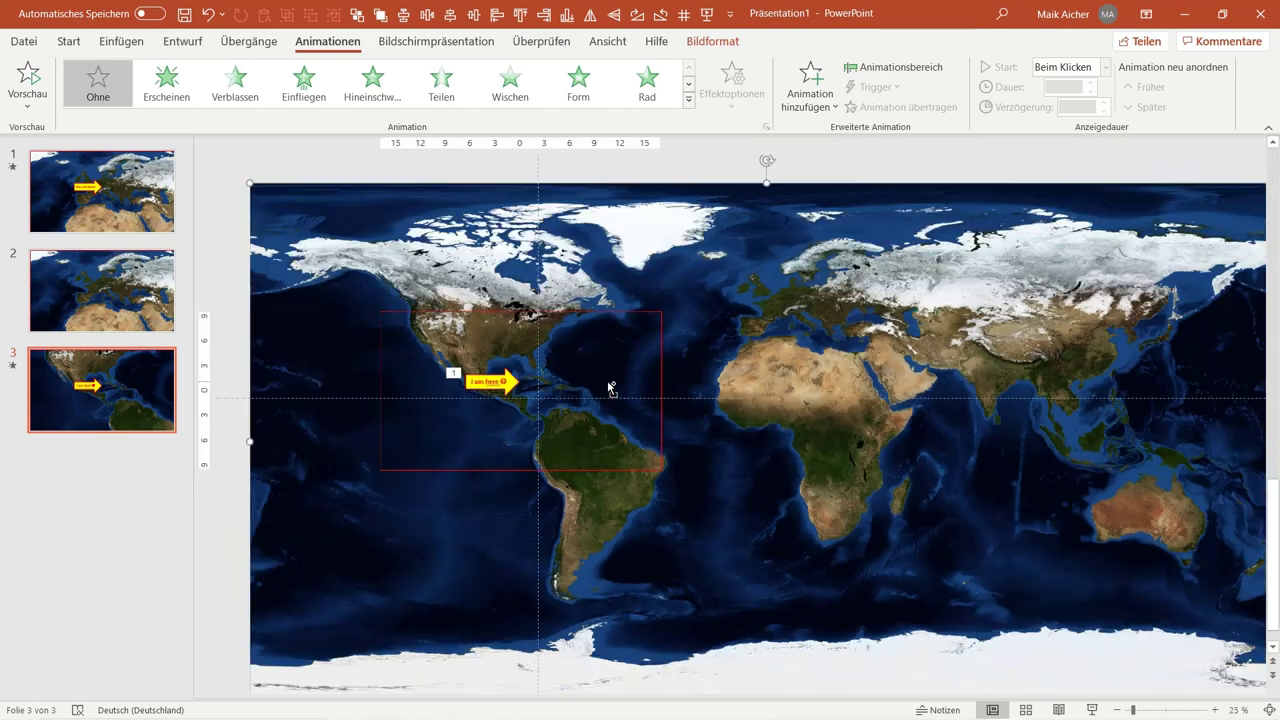
ctrl+scroll(525, 347, down, 1)
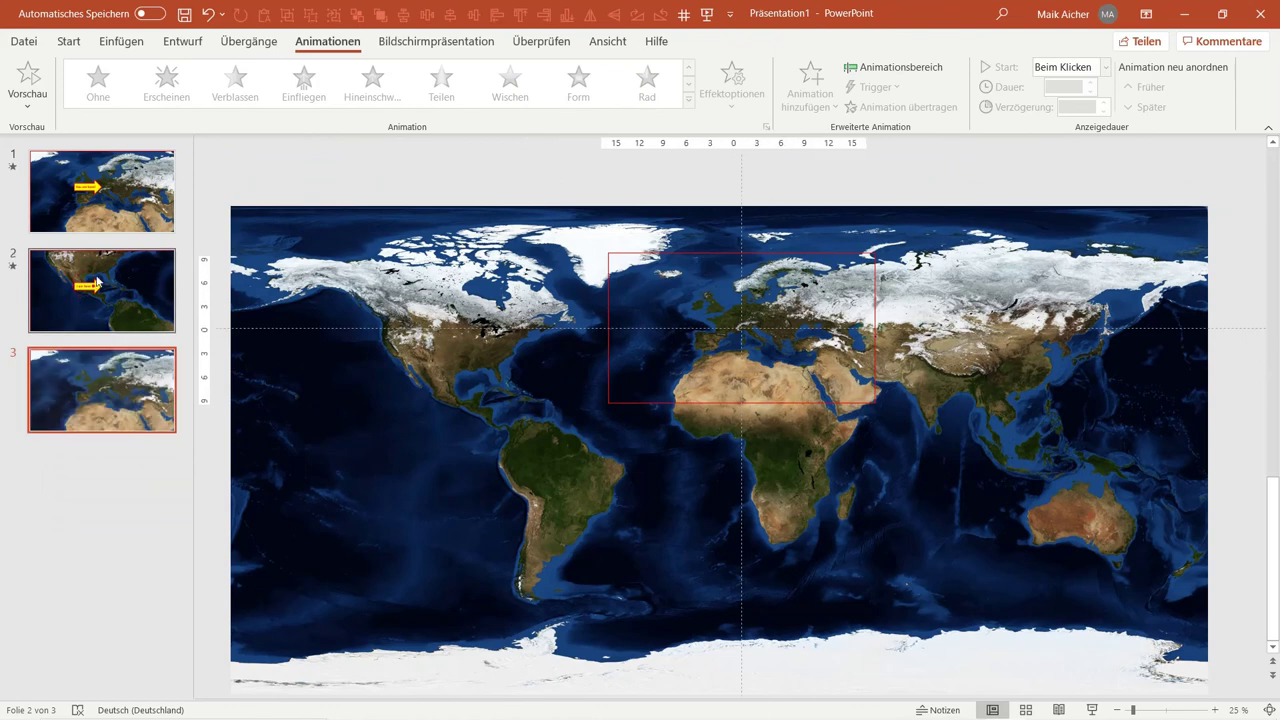
click(124, 271)
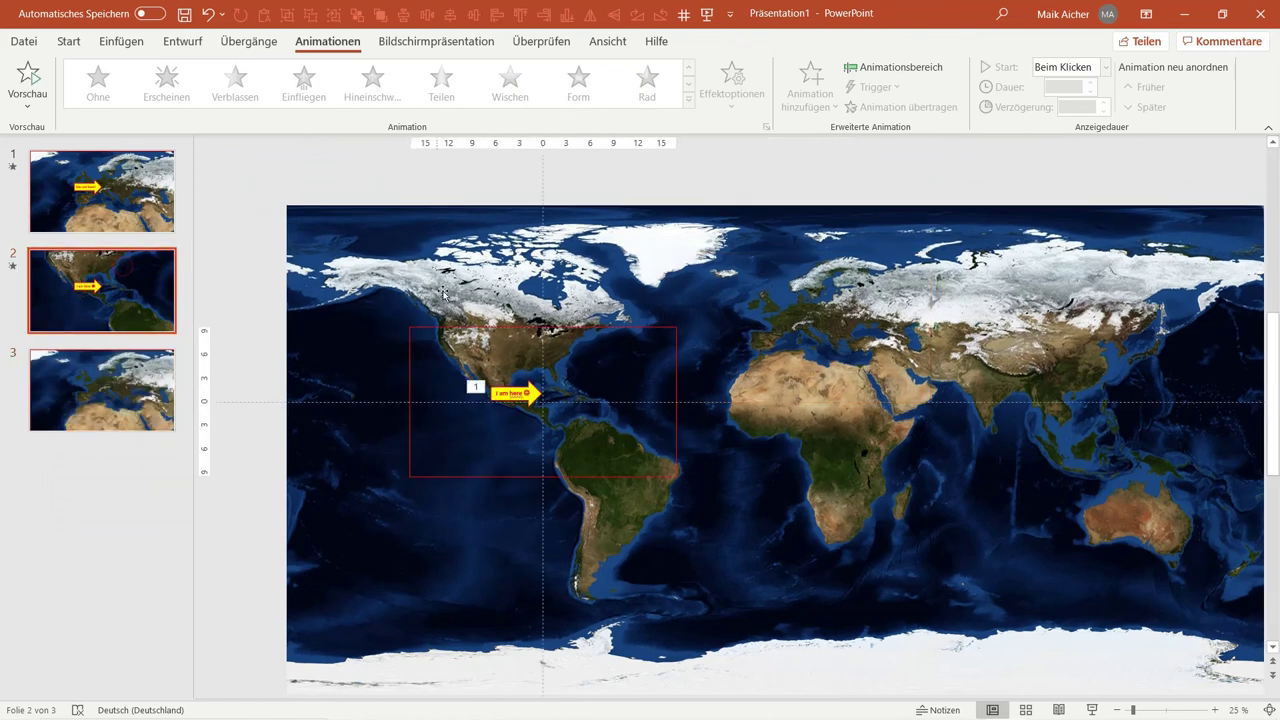
click(131, 197)
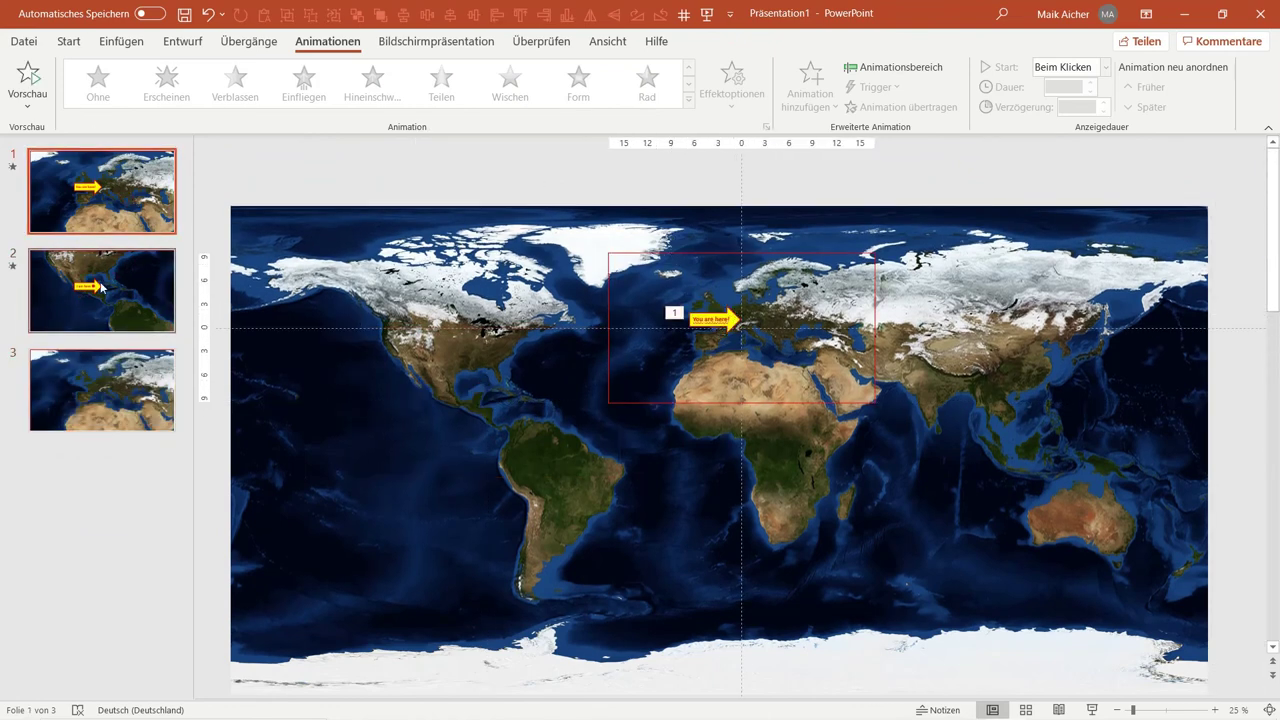
click(102, 290)
click(144, 226)
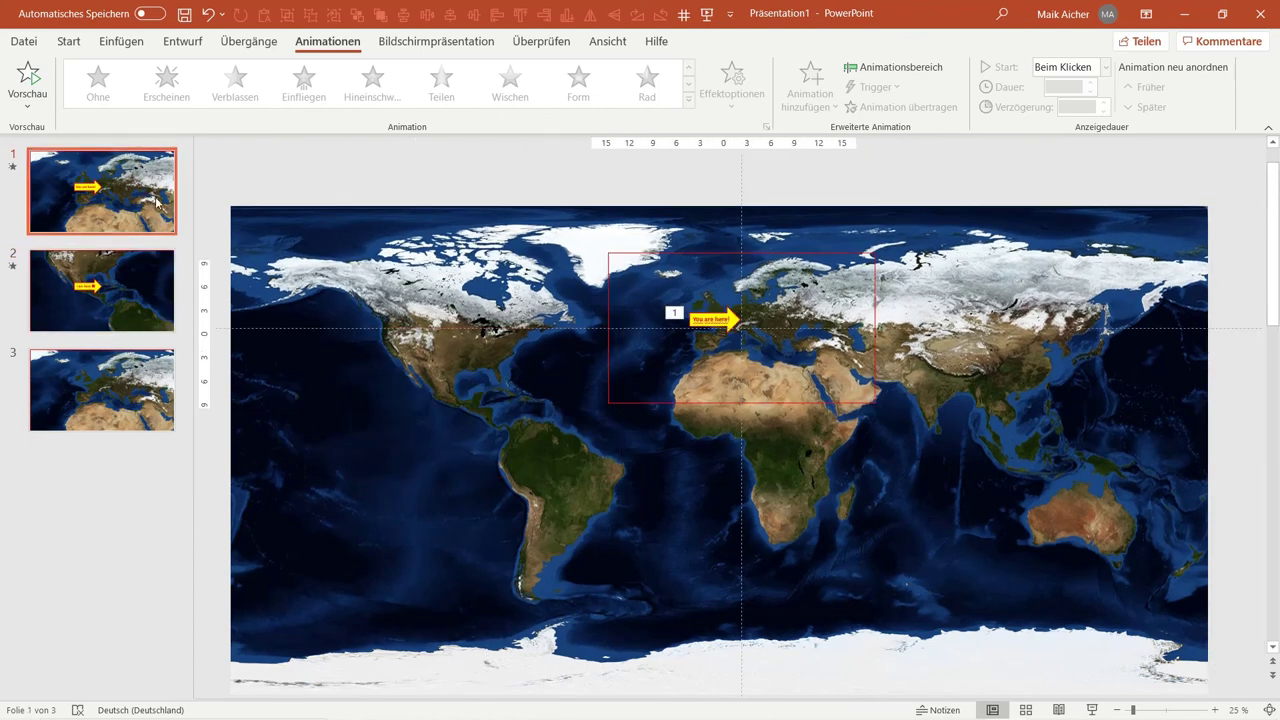
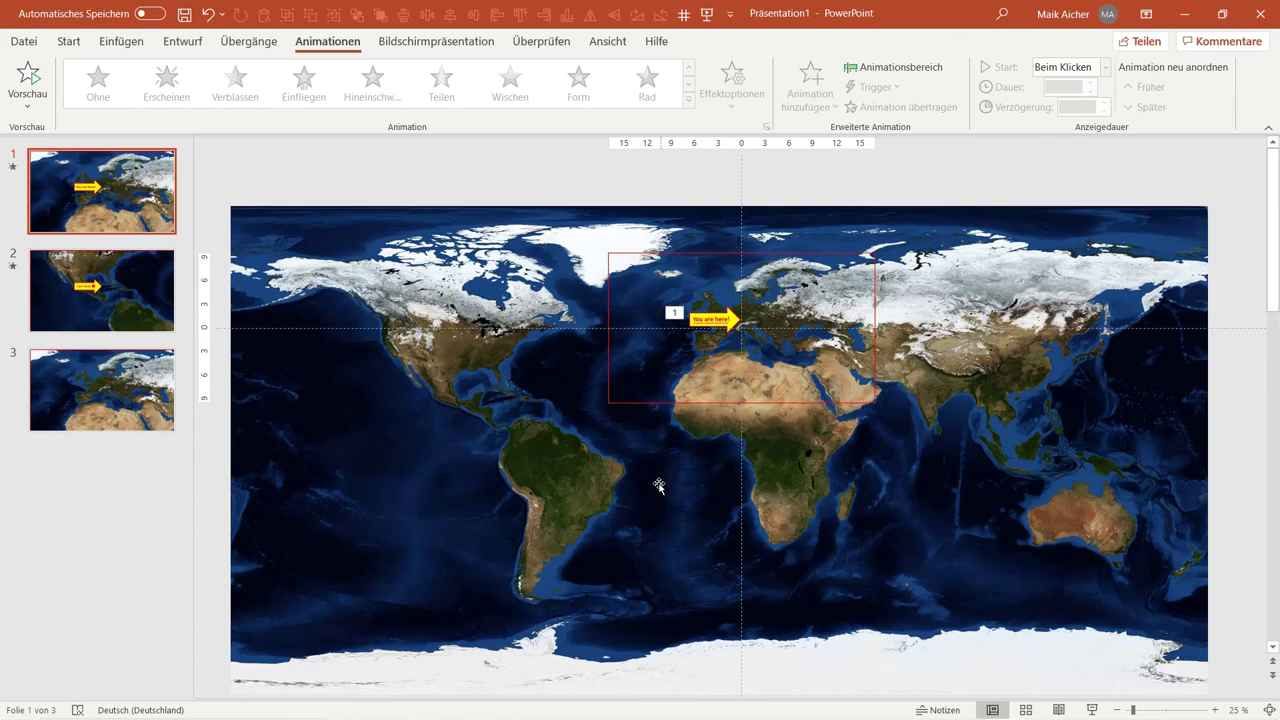
Step: Apply the Morph (Morphen) transition to slide 2
click(160, 300)
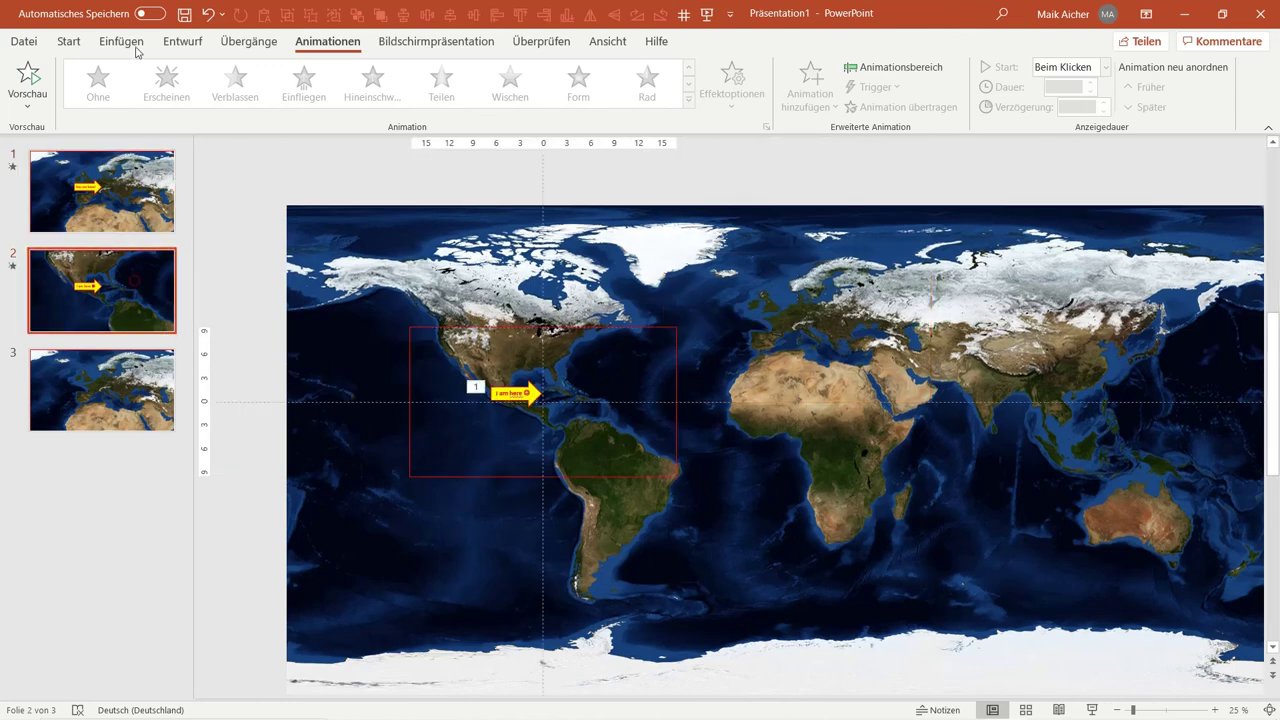
click(257, 44)
click(166, 82)
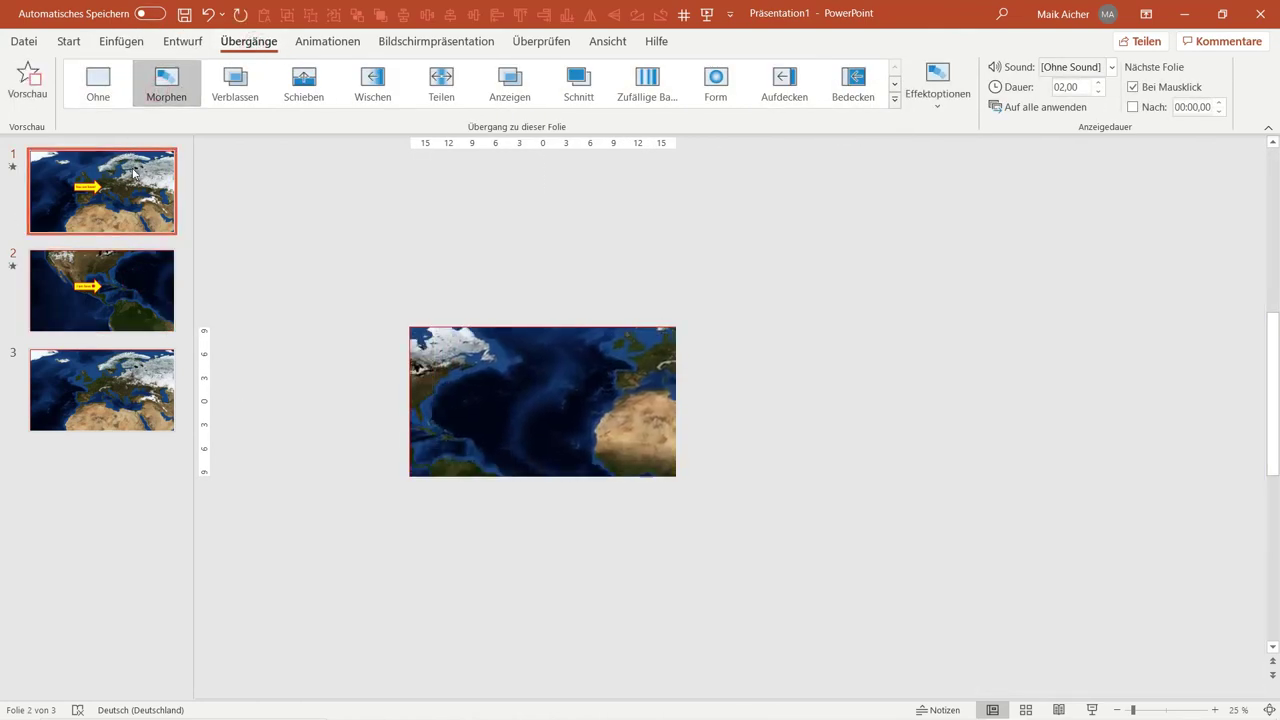
Step: Play the slide show from slide 1 to check the morph into the Americas
click(134, 172)
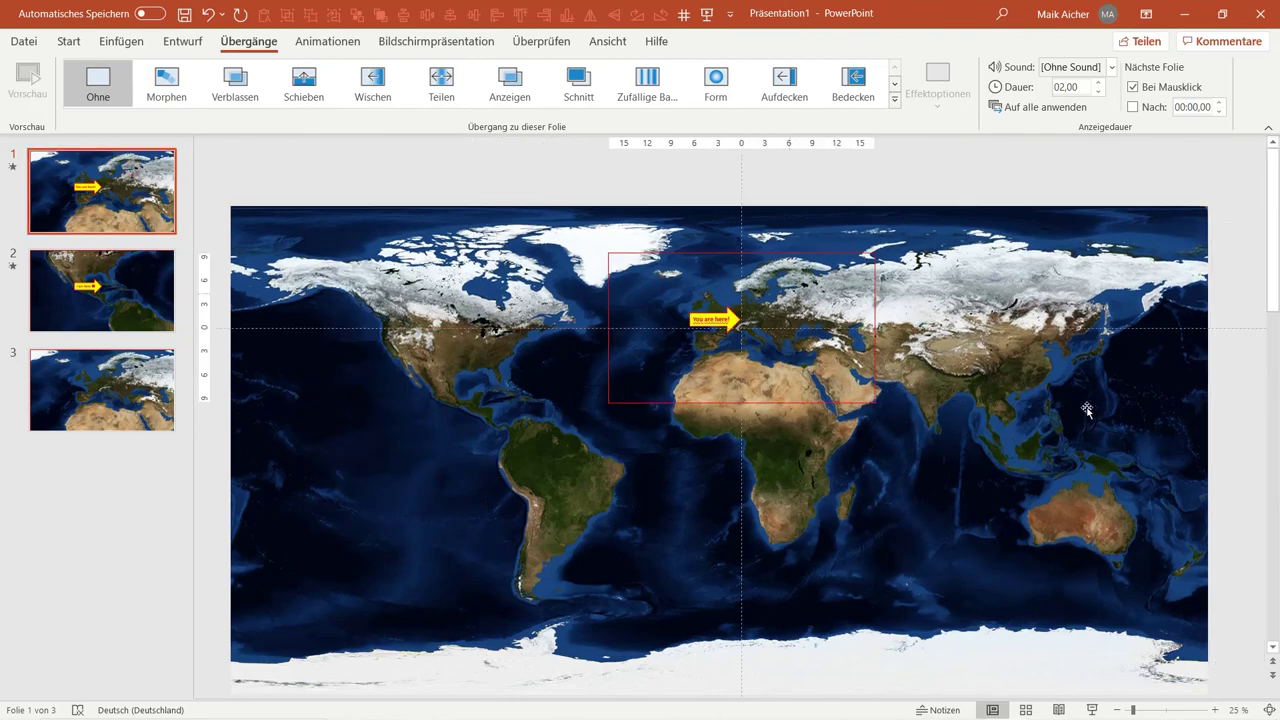
click(1093, 710)
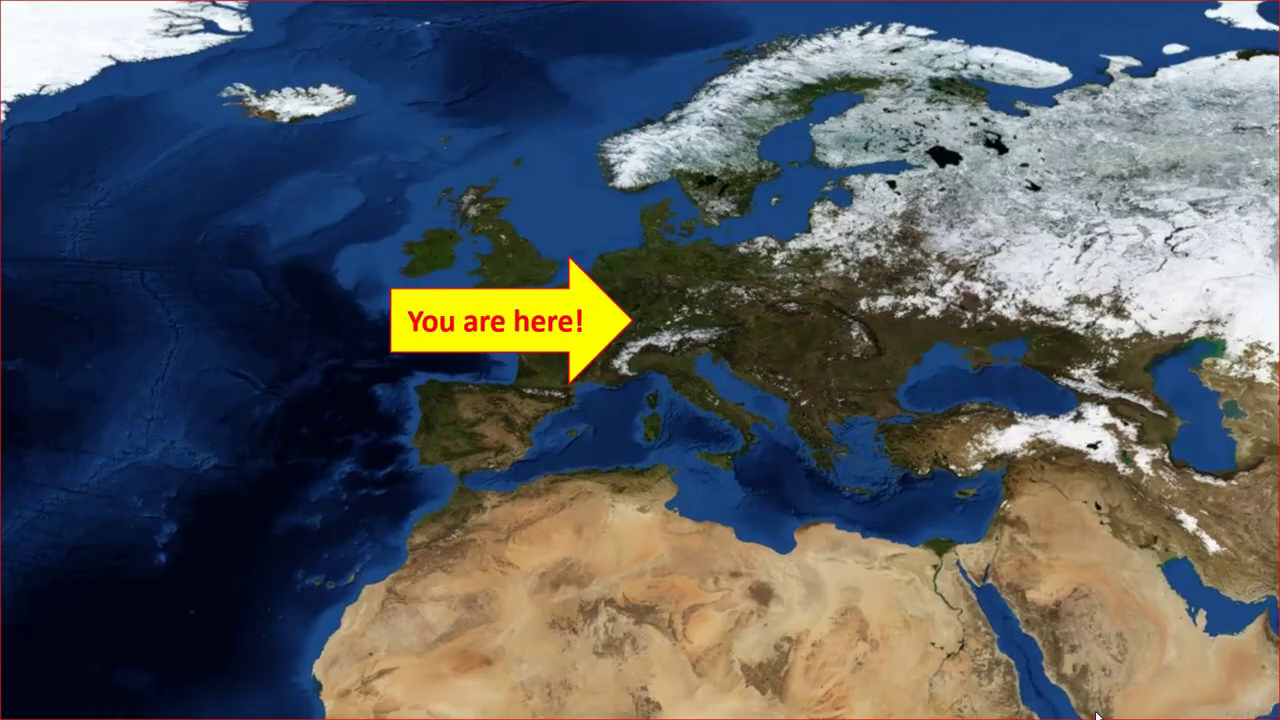
click(1096, 716)
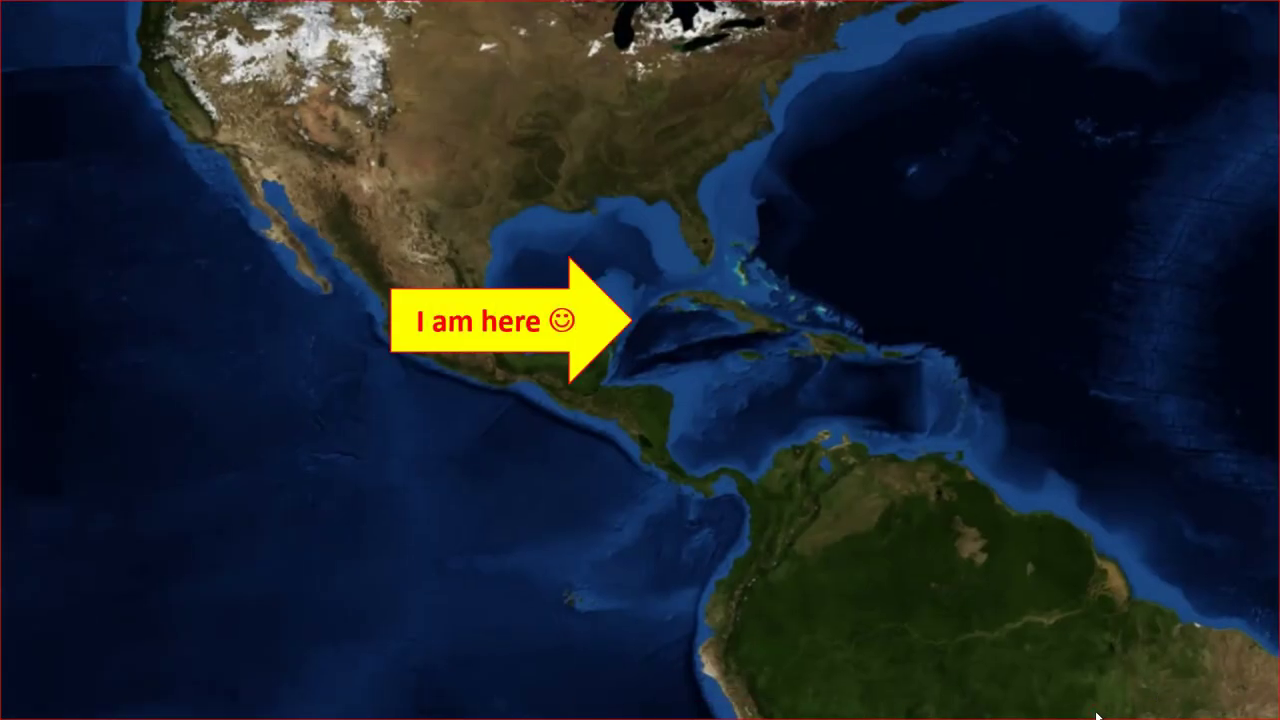
key(Escape)
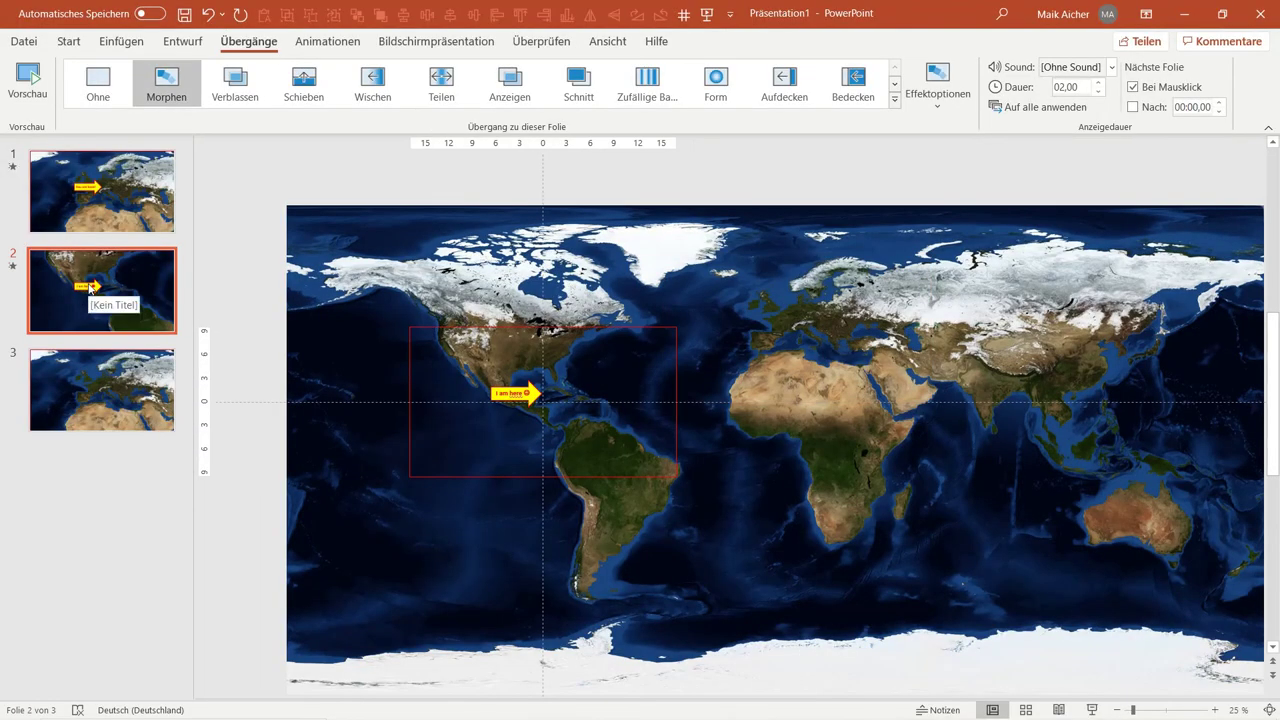
Step: Set the 'I am here' arrow's animation on slide 2 to start 'Mit Vorheriger'
click(516, 390)
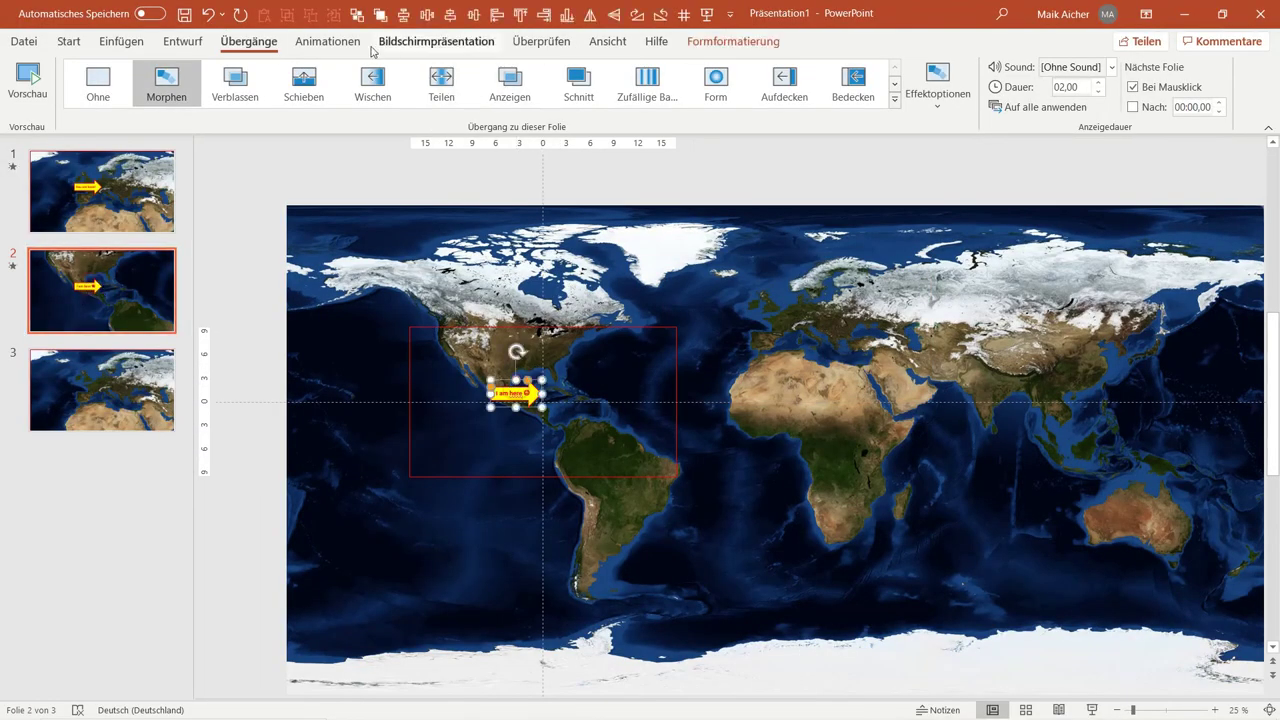
click(330, 42)
click(1070, 67)
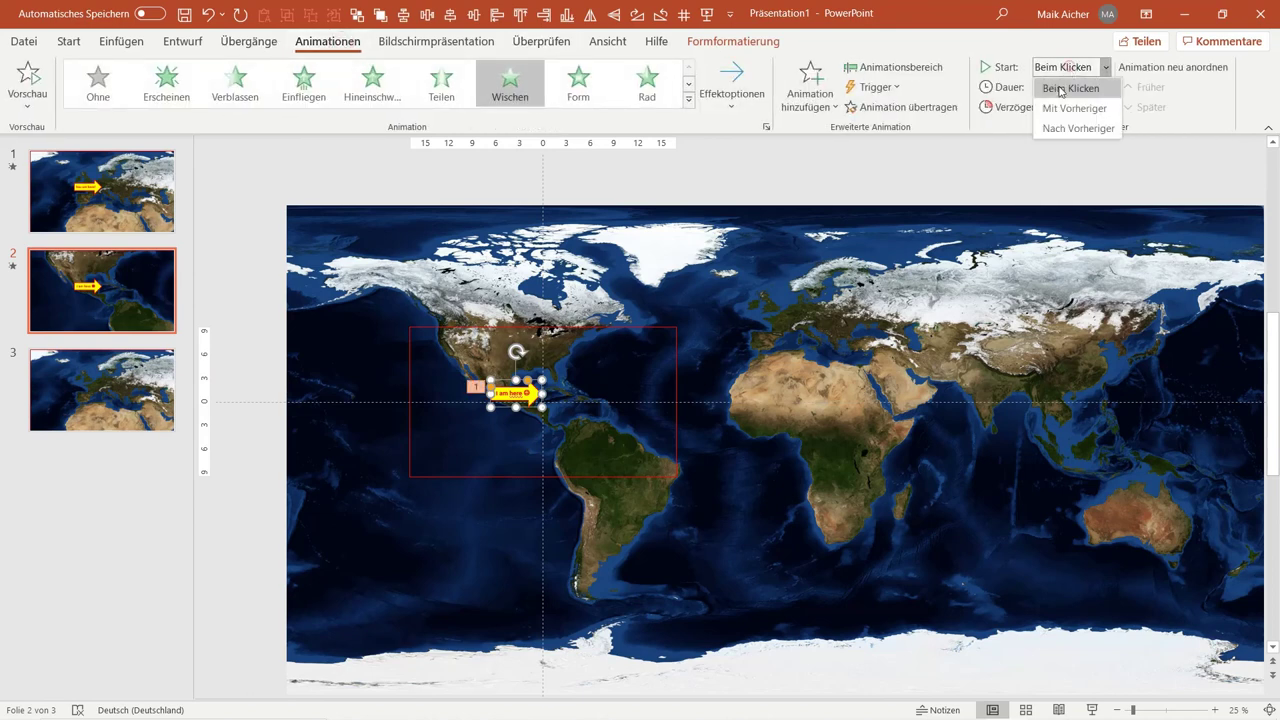
click(1065, 105)
Step: Replay the slide show from slide 1 to check the arrow appears after the morph
click(110, 230)
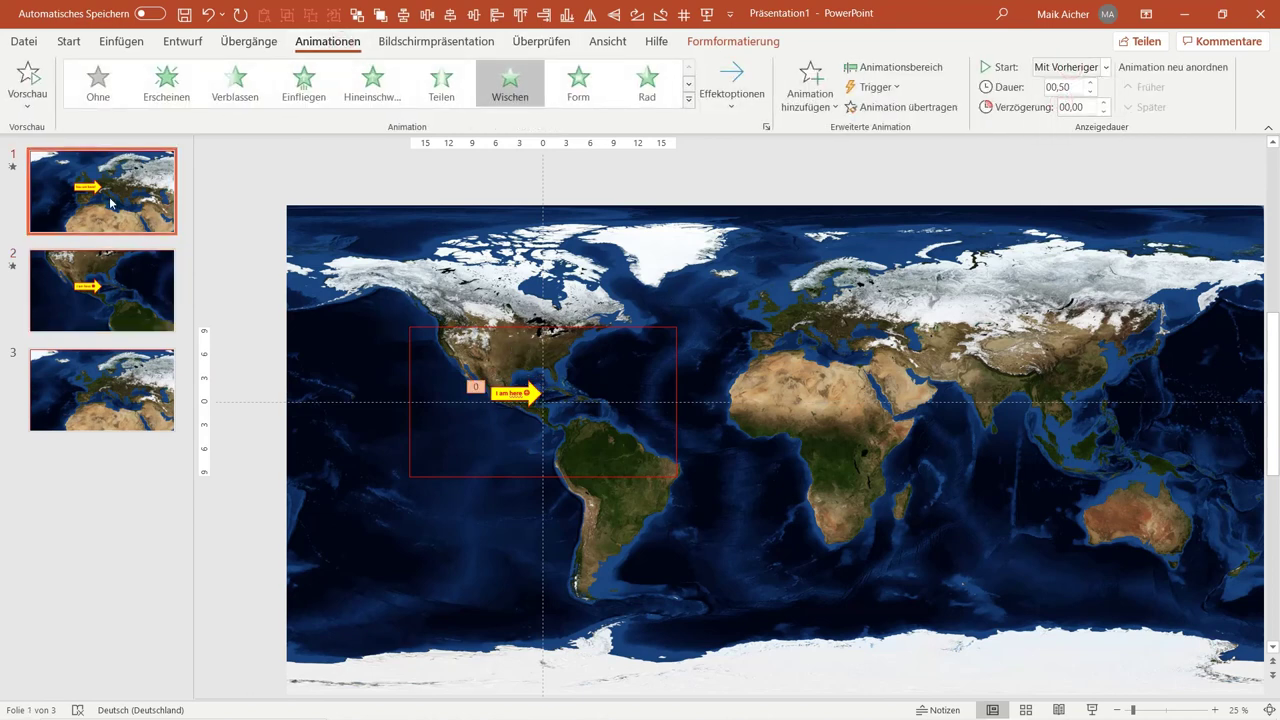
click(1090, 710)
click(1087, 714)
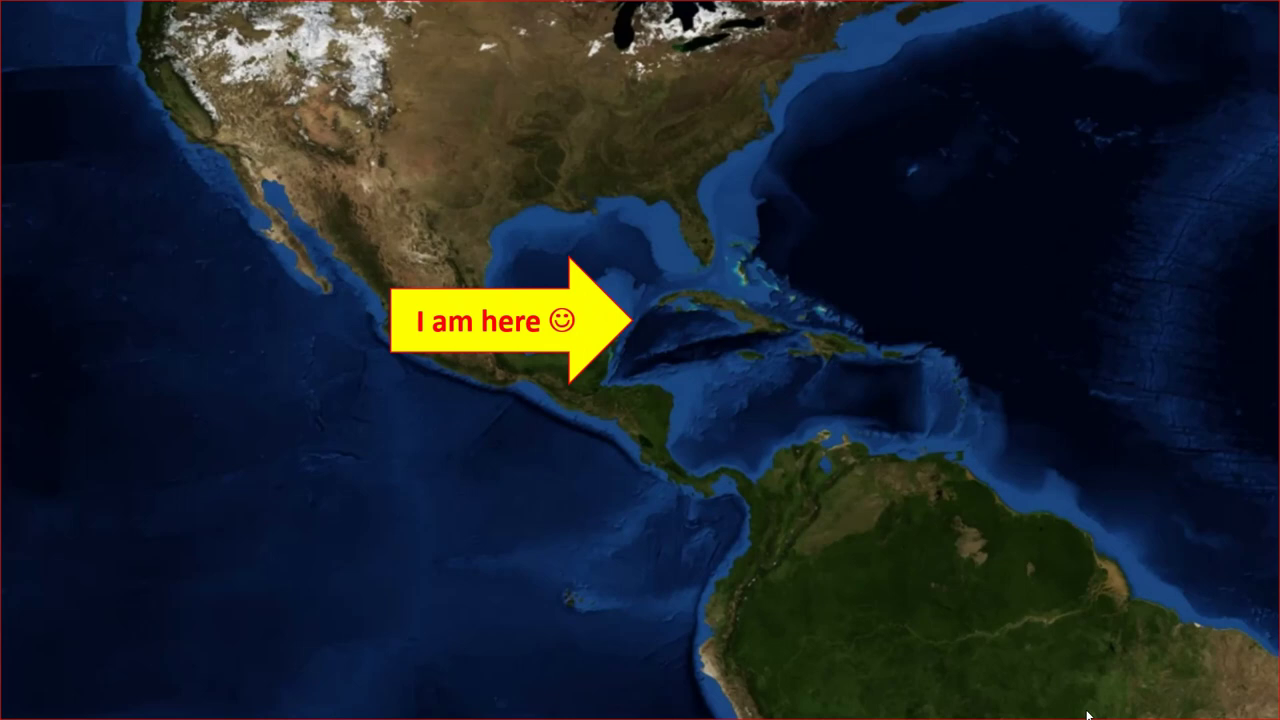
key(Escape)
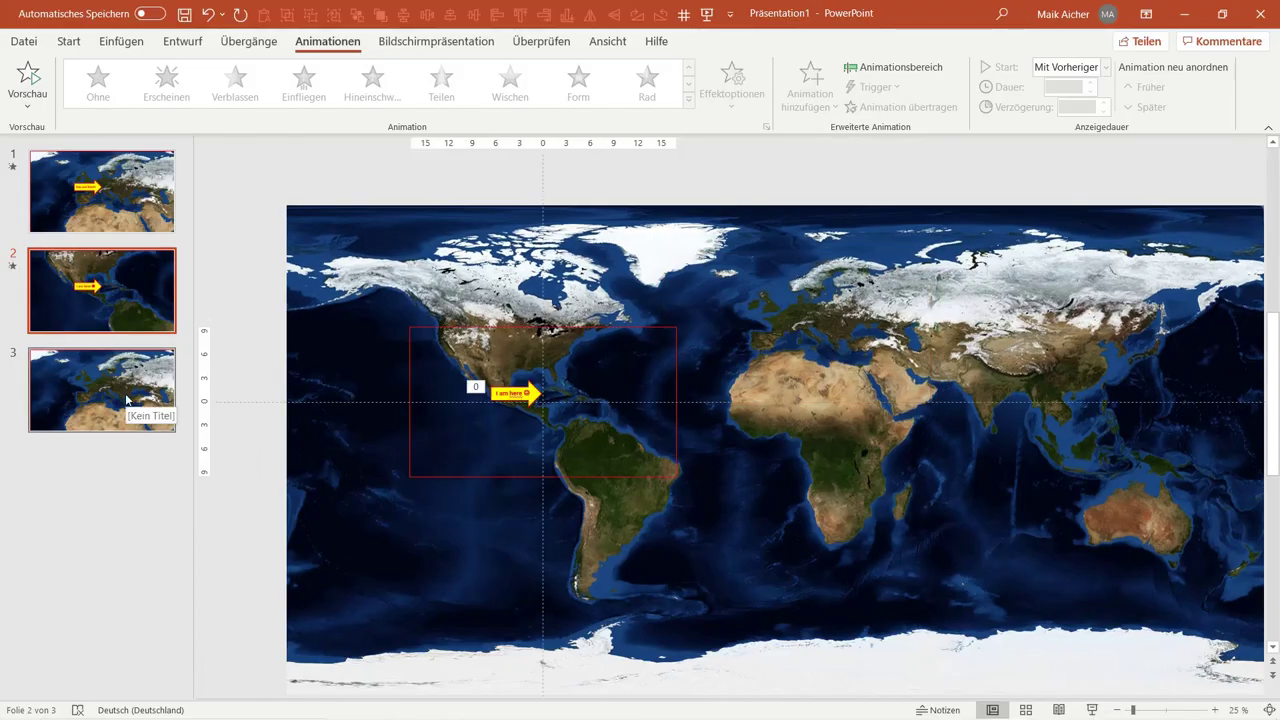
Step: Move slide 3 up to become slide 2 and give it a Morph transition
drag(147, 411, 124, 275)
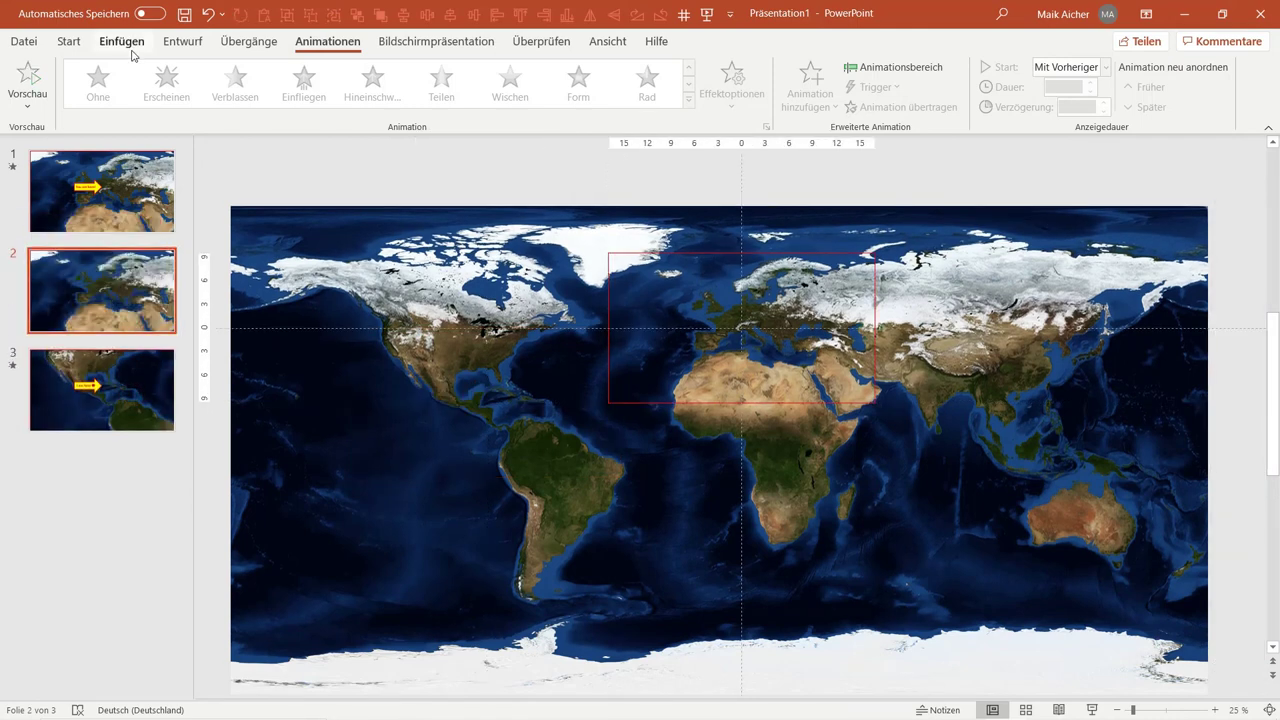
click(249, 41)
click(170, 80)
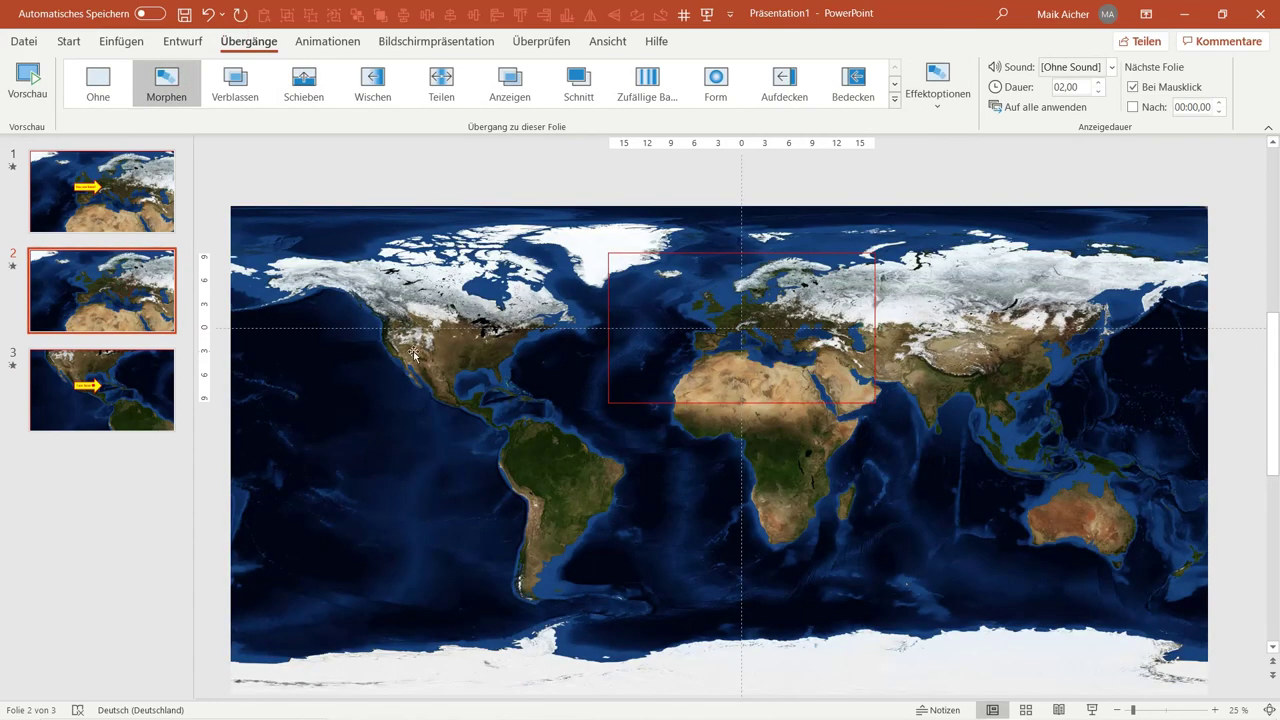
Step: Shrink the world map picture on slide 2
click(444, 424)
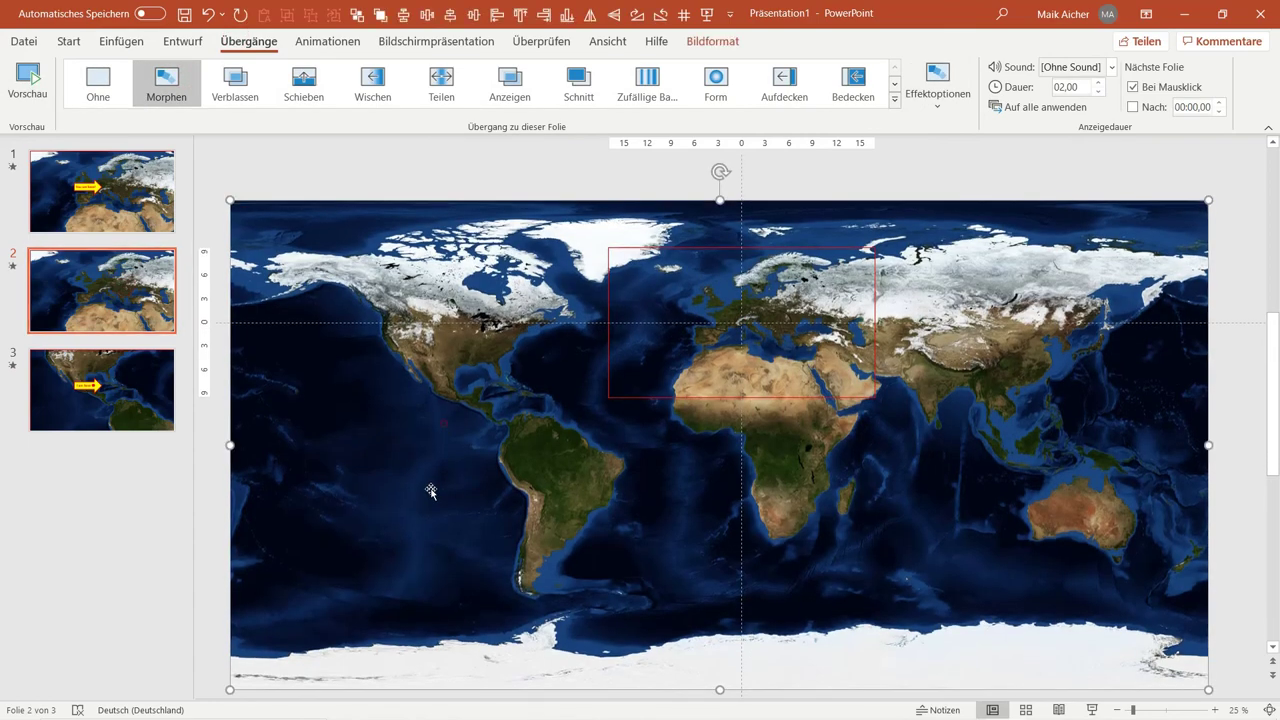
scroll(338, 567, down, 2)
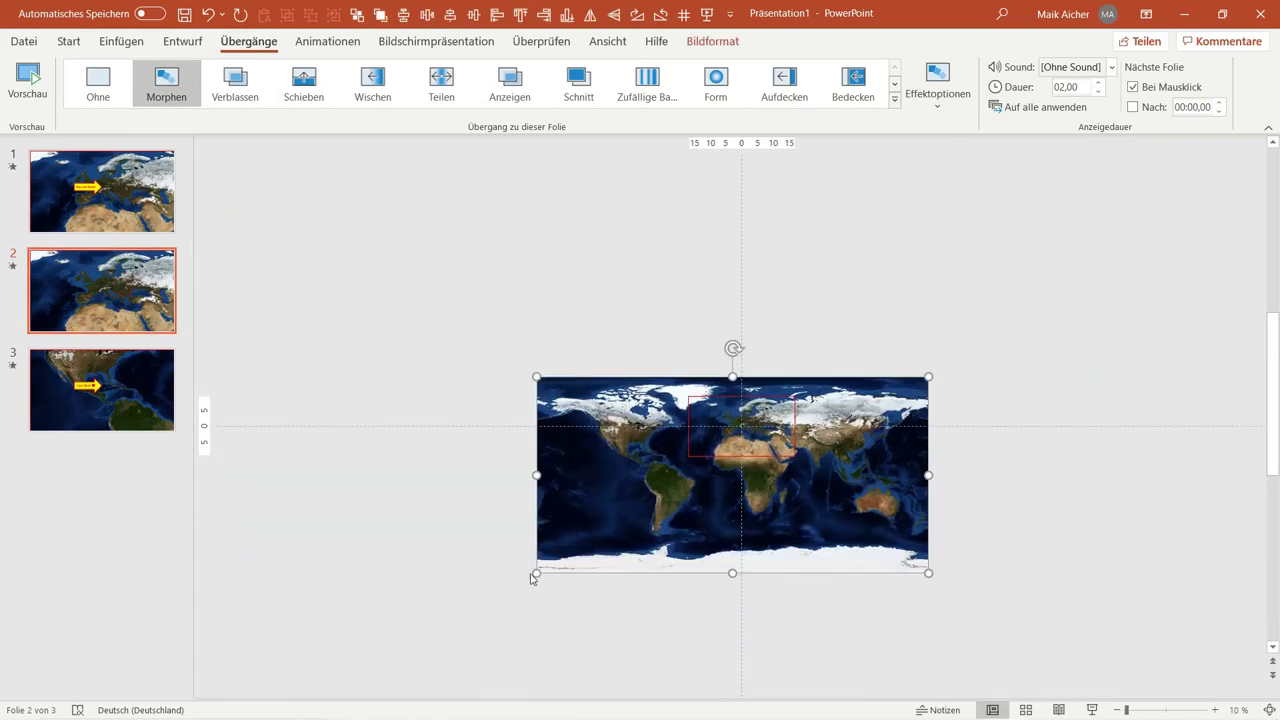
drag(535, 572, 707, 488)
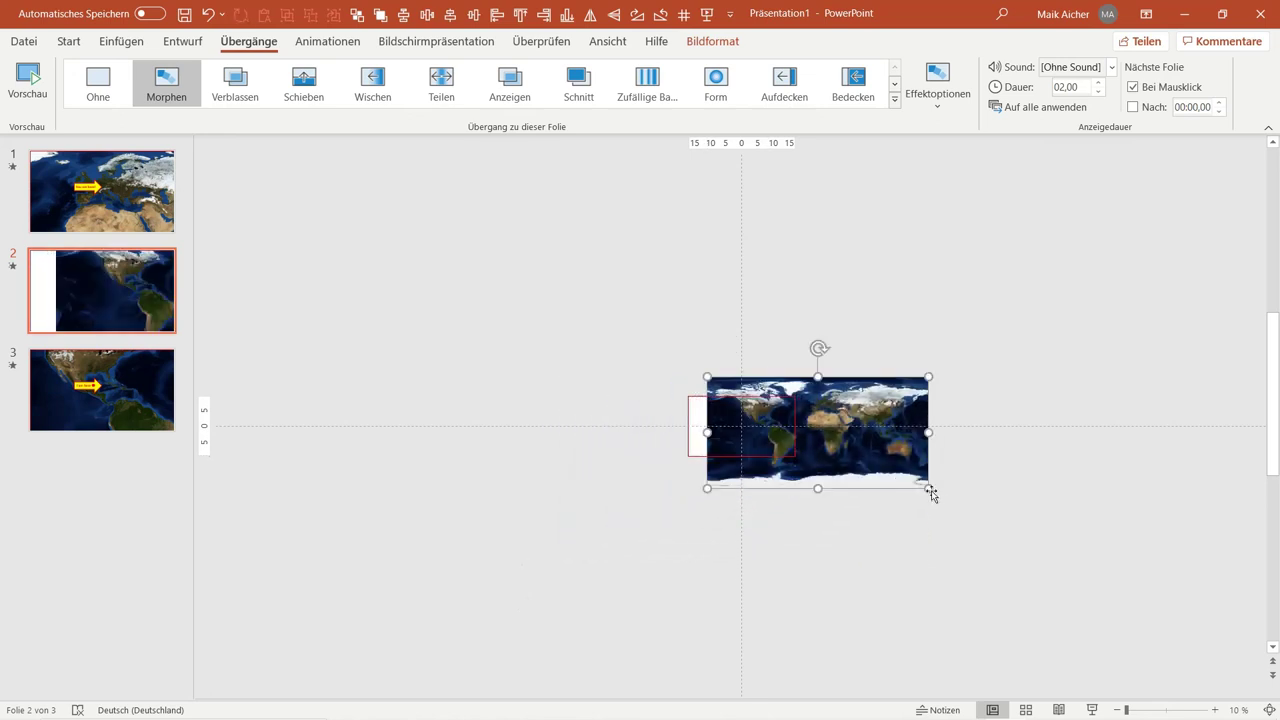
drag(928, 488, 800, 437)
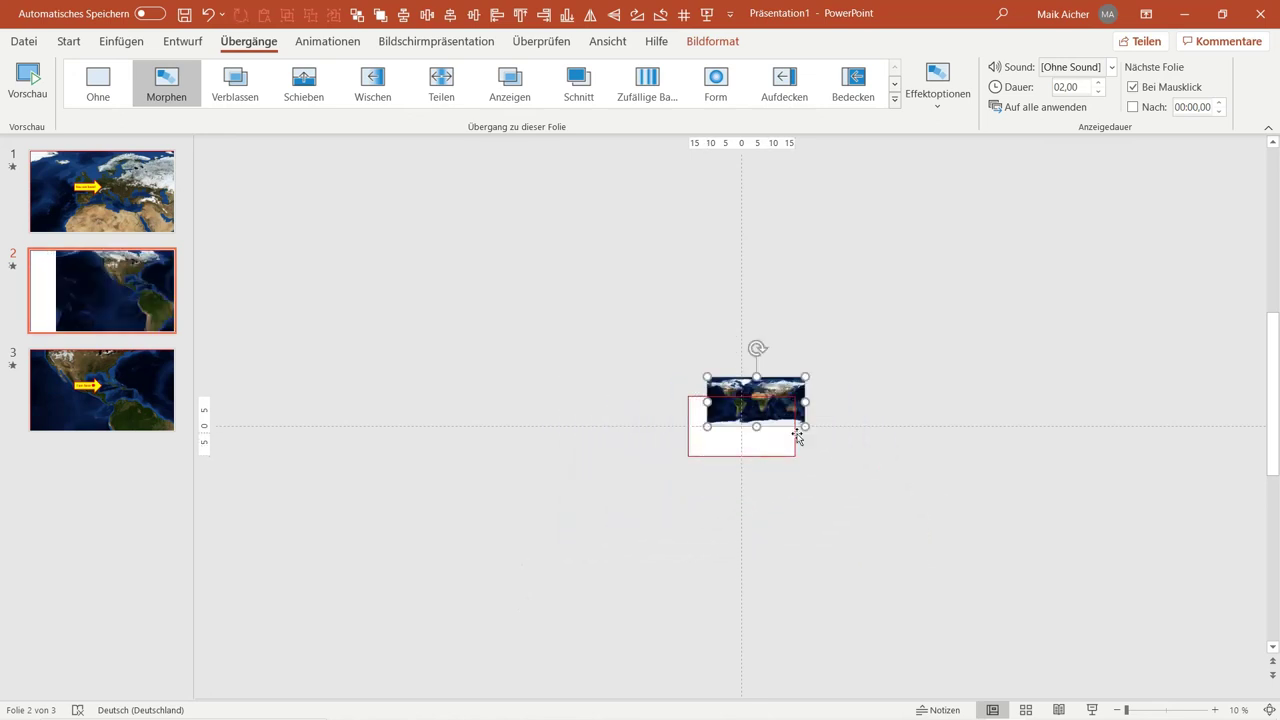
scroll(797, 437, up, 3)
scroll(797, 437, up, 3)
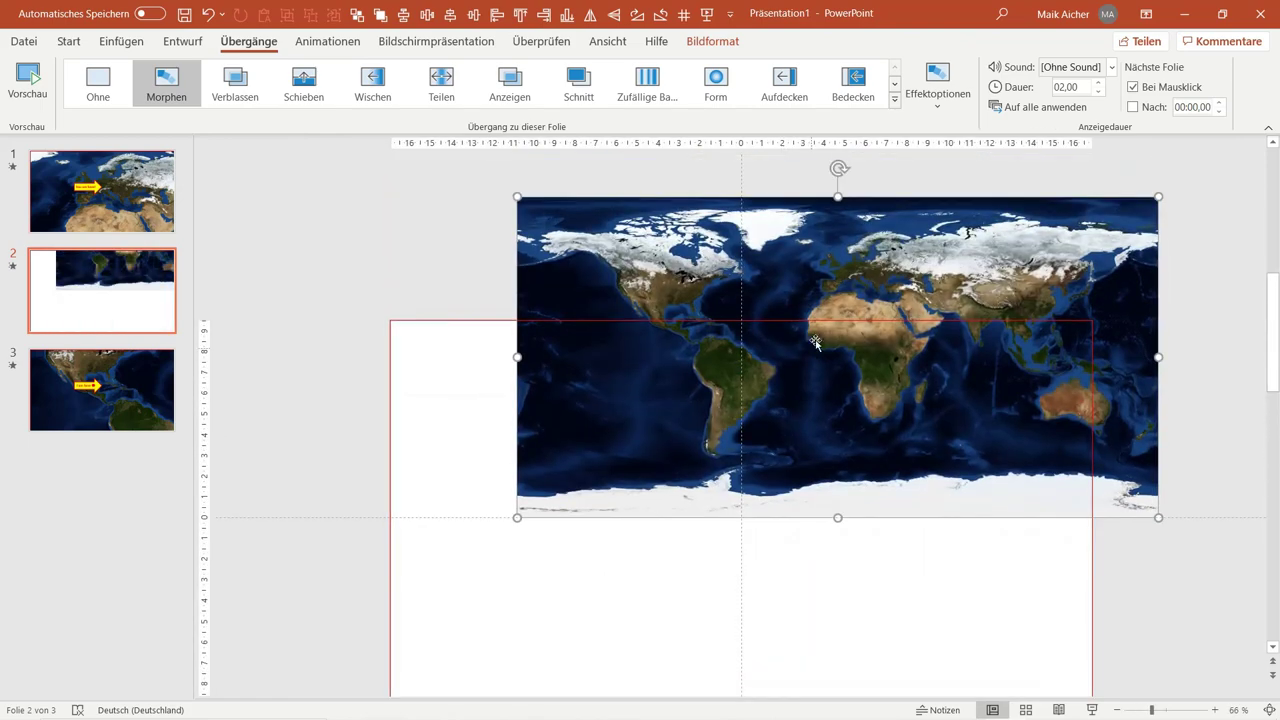
Step: Align the map's corner to the slide's top-left, enlarge it and shift it left to cover the slide
drag(838, 262, 710, 349)
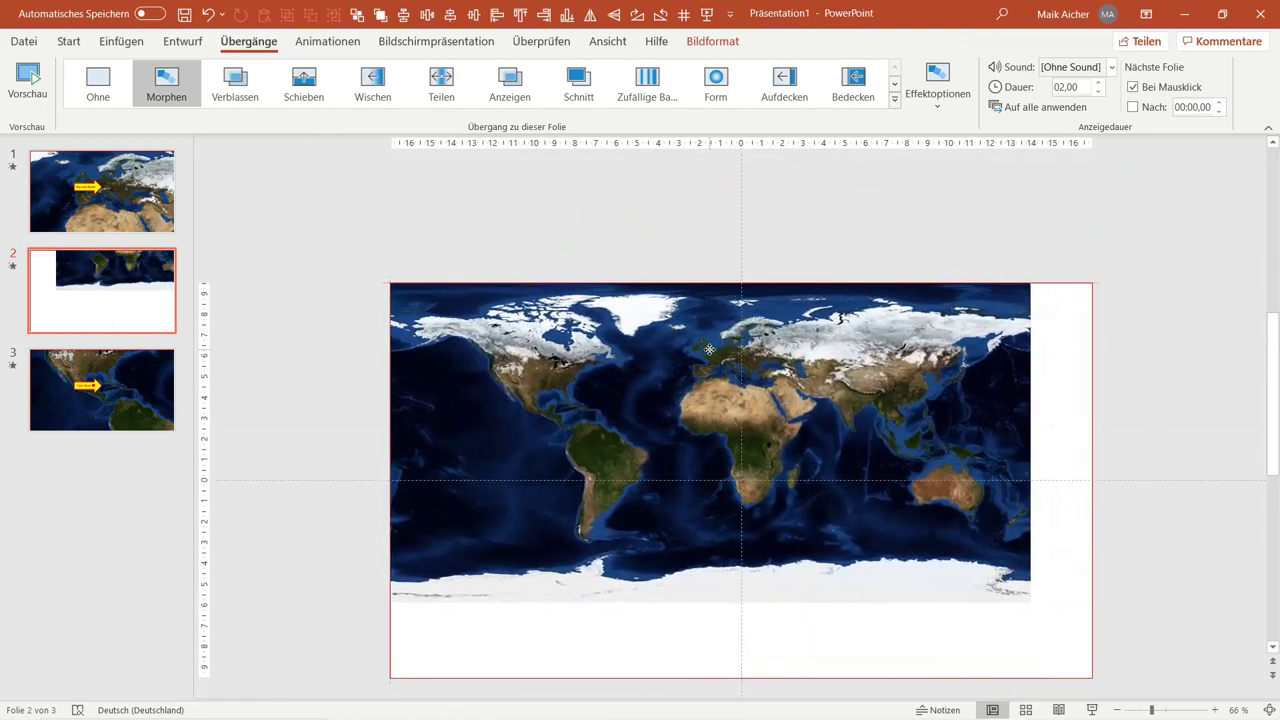
scroll(1020, 564, down, 1)
drag(1032, 549, 1165, 620)
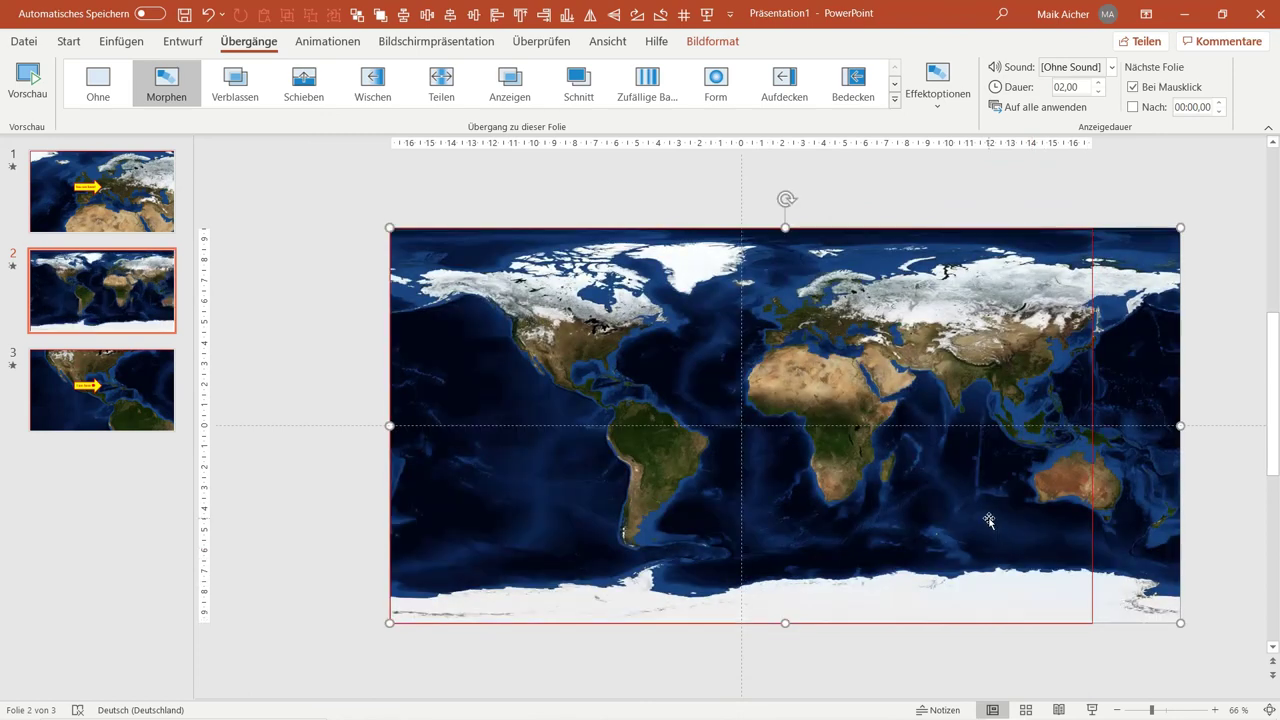
mouse_move(992, 523)
mouse_down()
mouse_move(885, 522)
mouse_move(901, 520)
mouse_up()
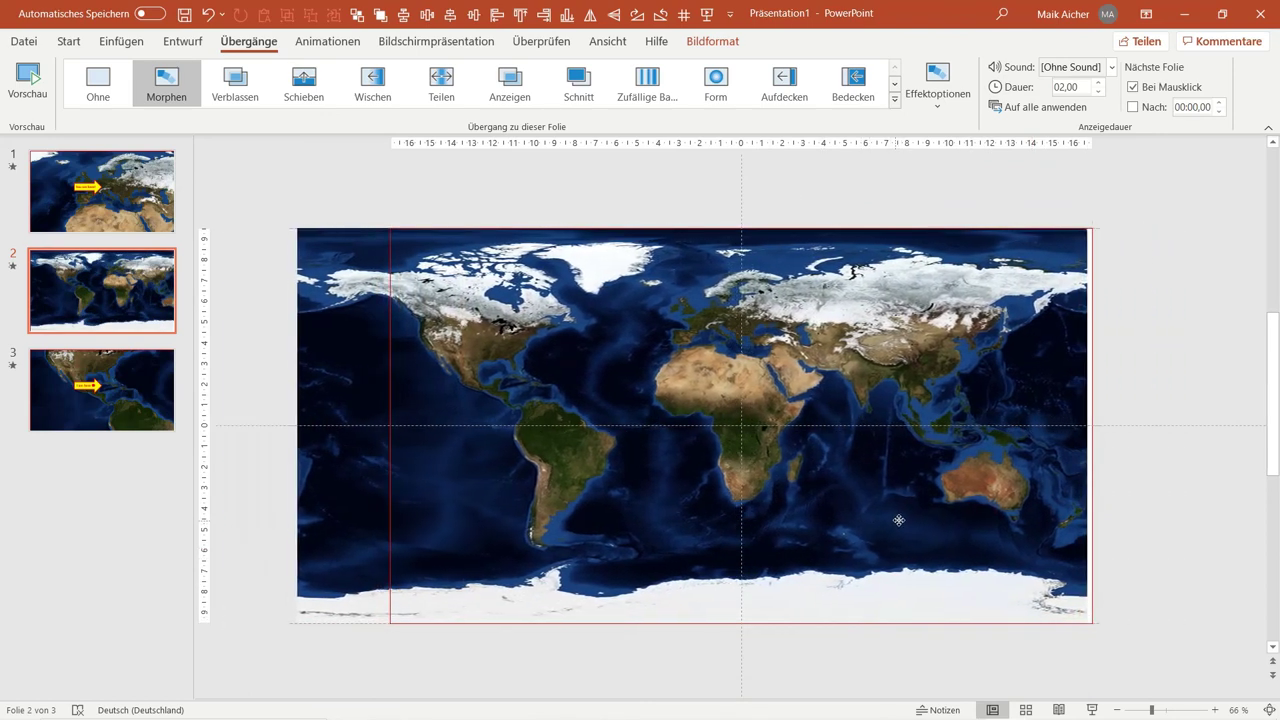
Step: Play the slide show from the Europe slide through the world map to the Americas
click(112, 220)
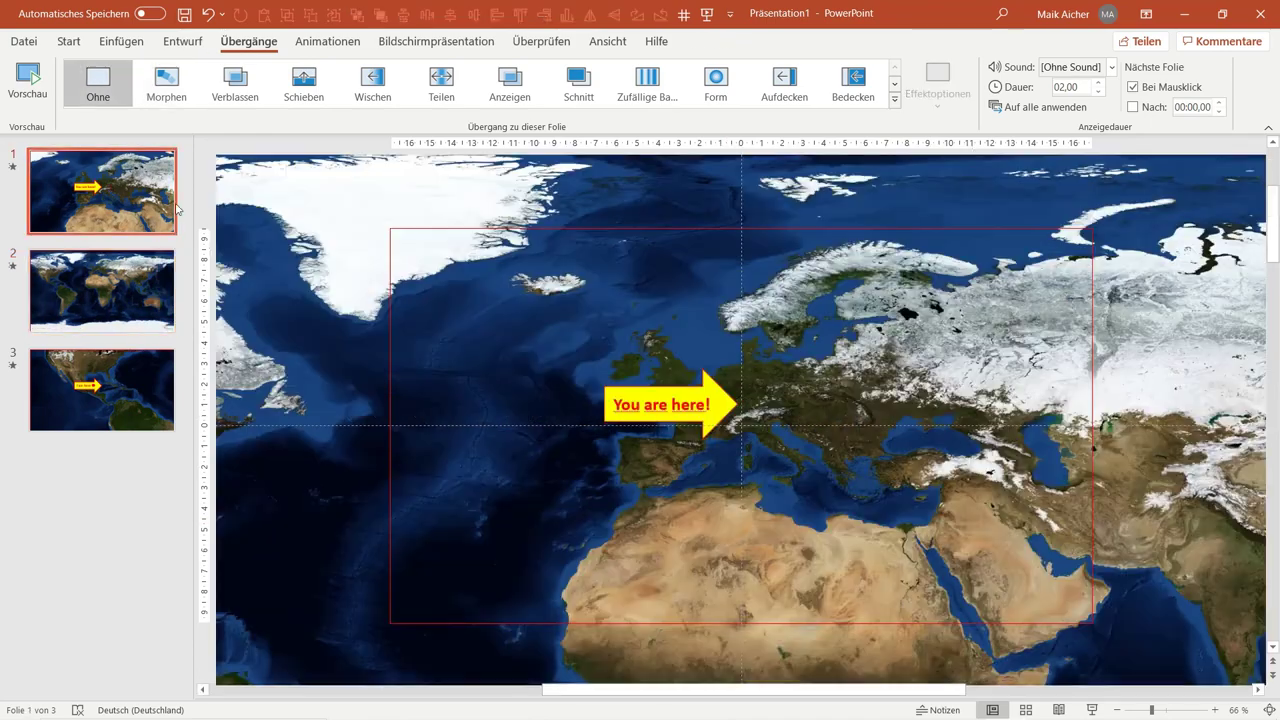
click(1101, 712)
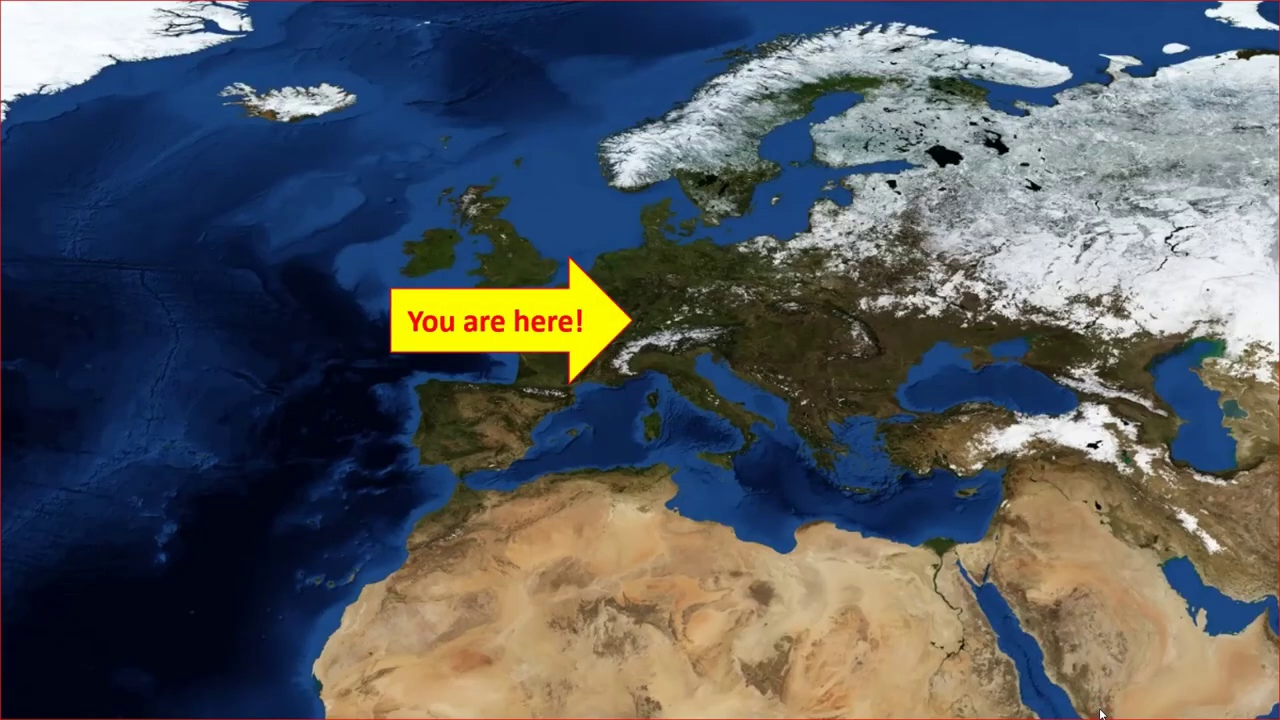
click(1101, 713)
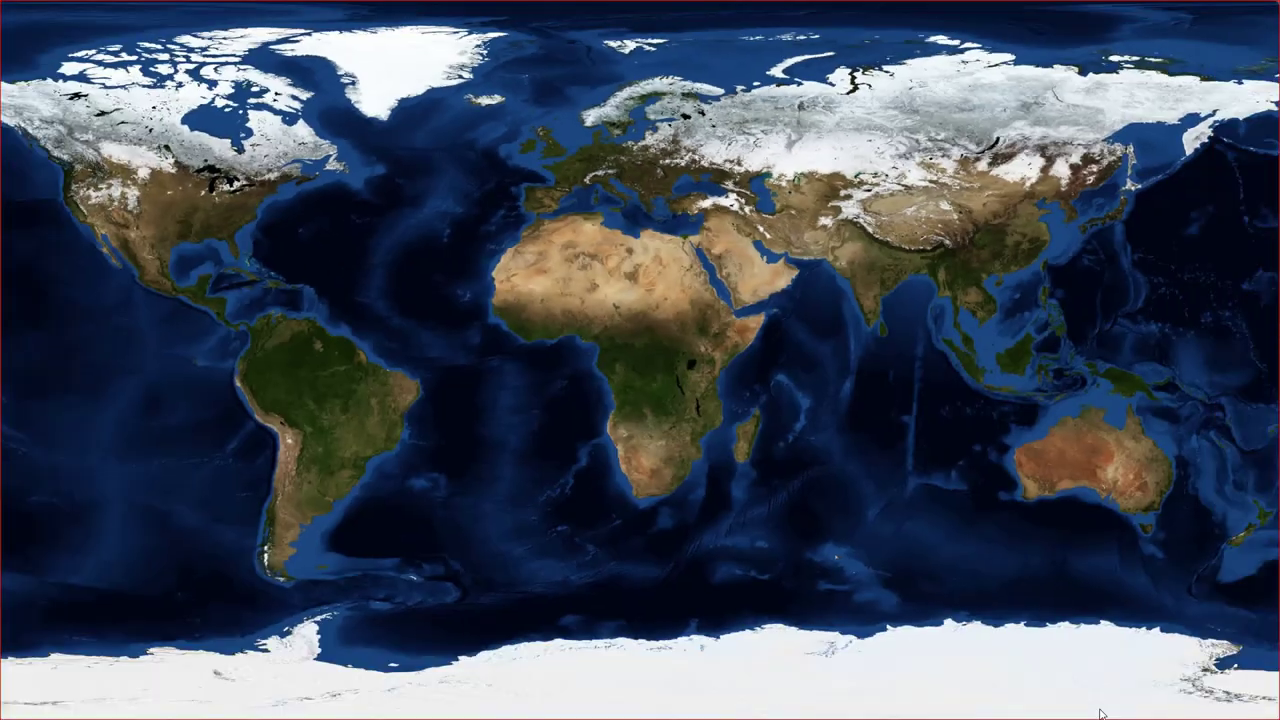
click(1101, 713)
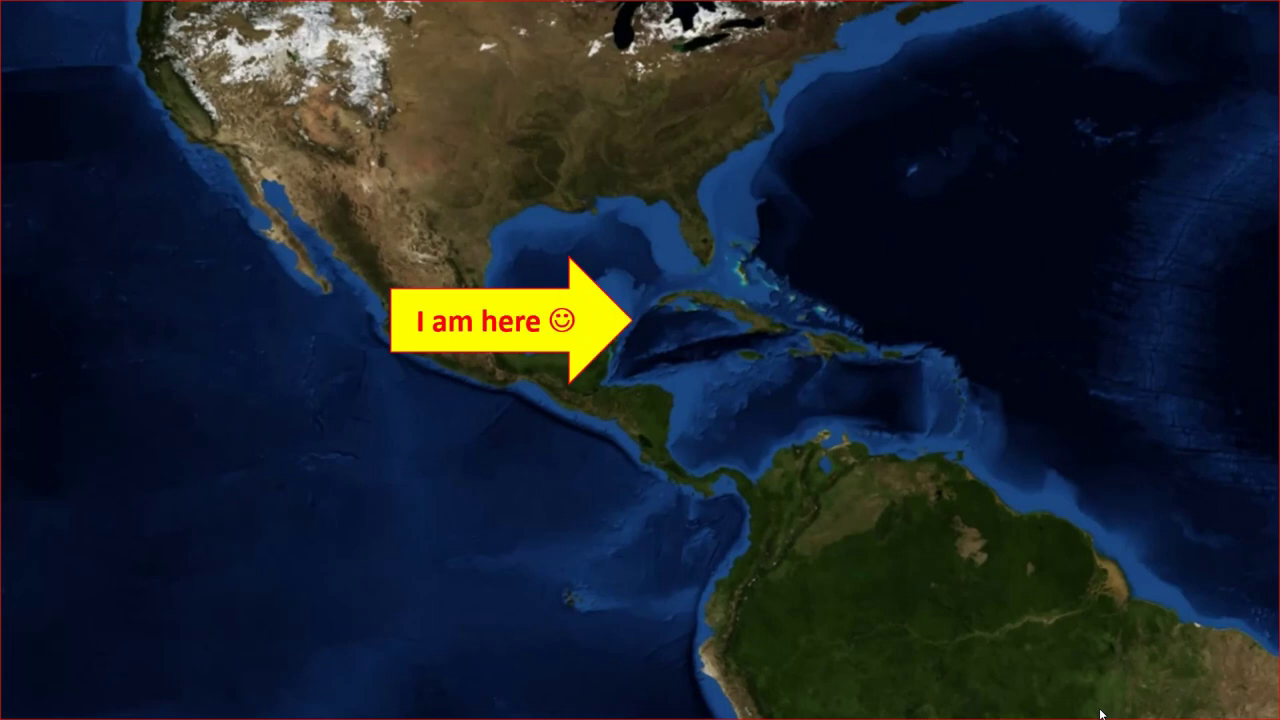
key(Escape)
Step: Make the world map slide advance automatically with 'Nach', then replay the show from the start
click(130, 300)
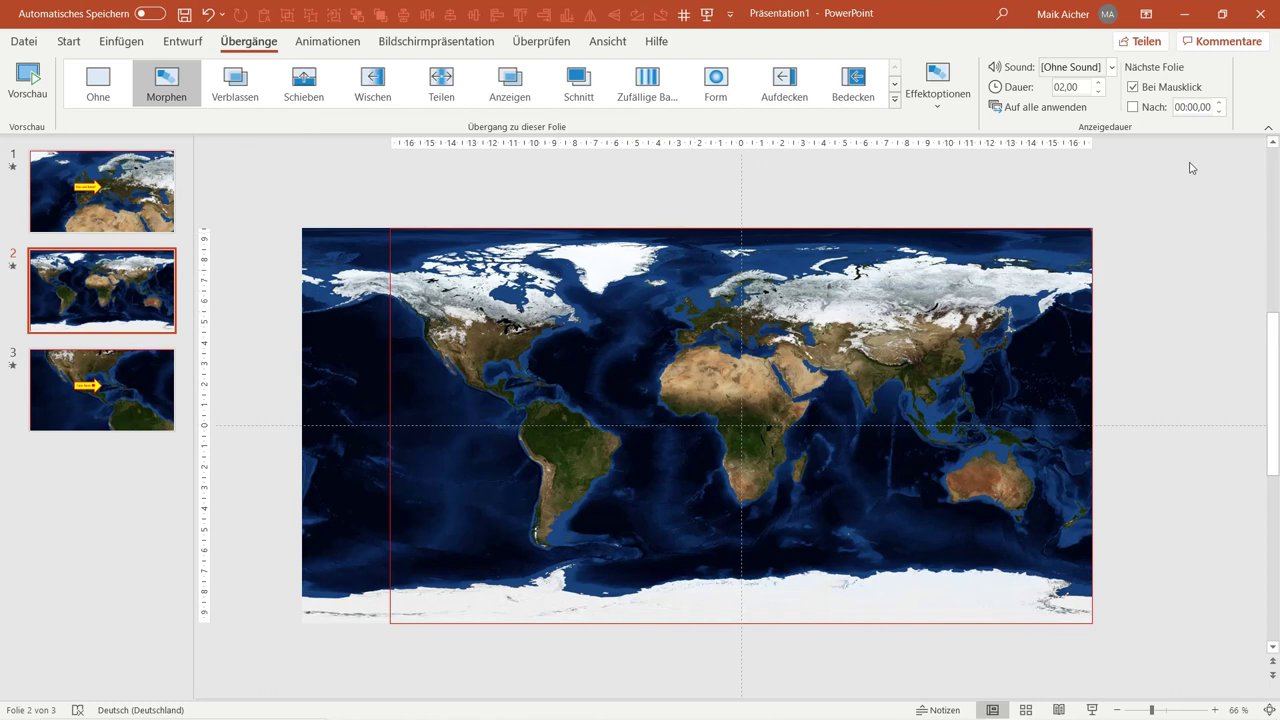
click(1133, 109)
click(100, 190)
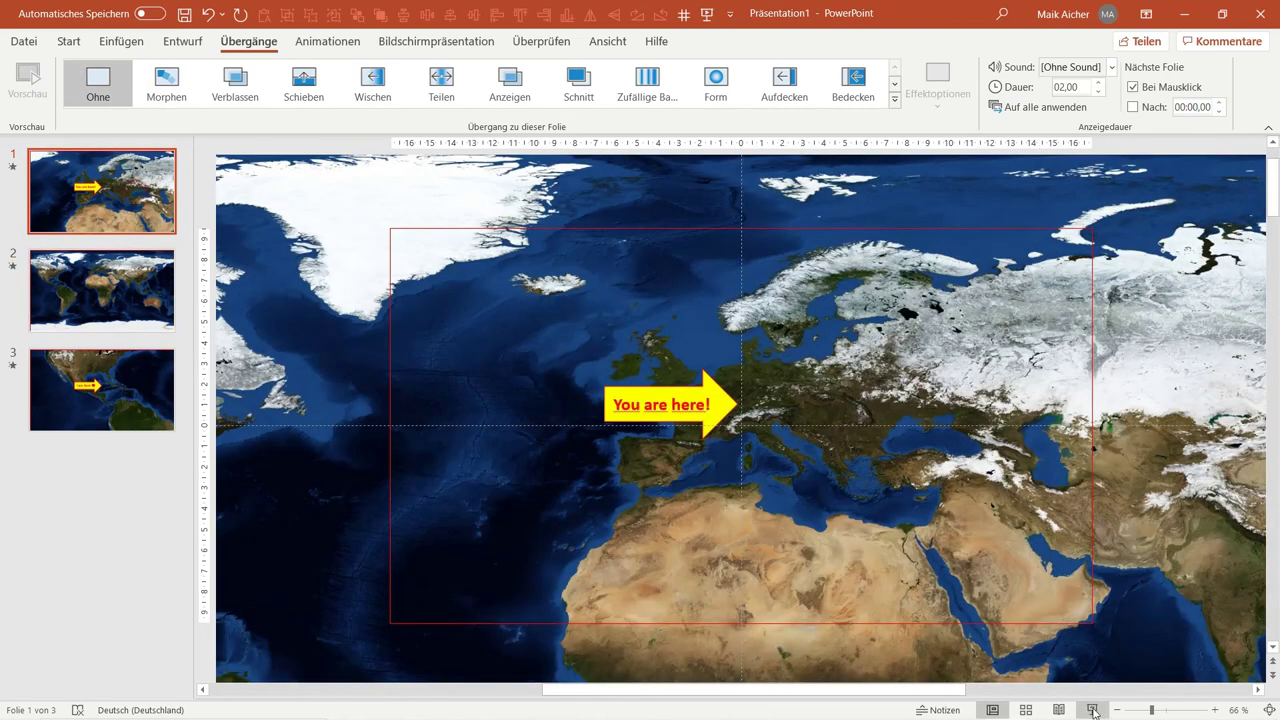
click(1093, 710)
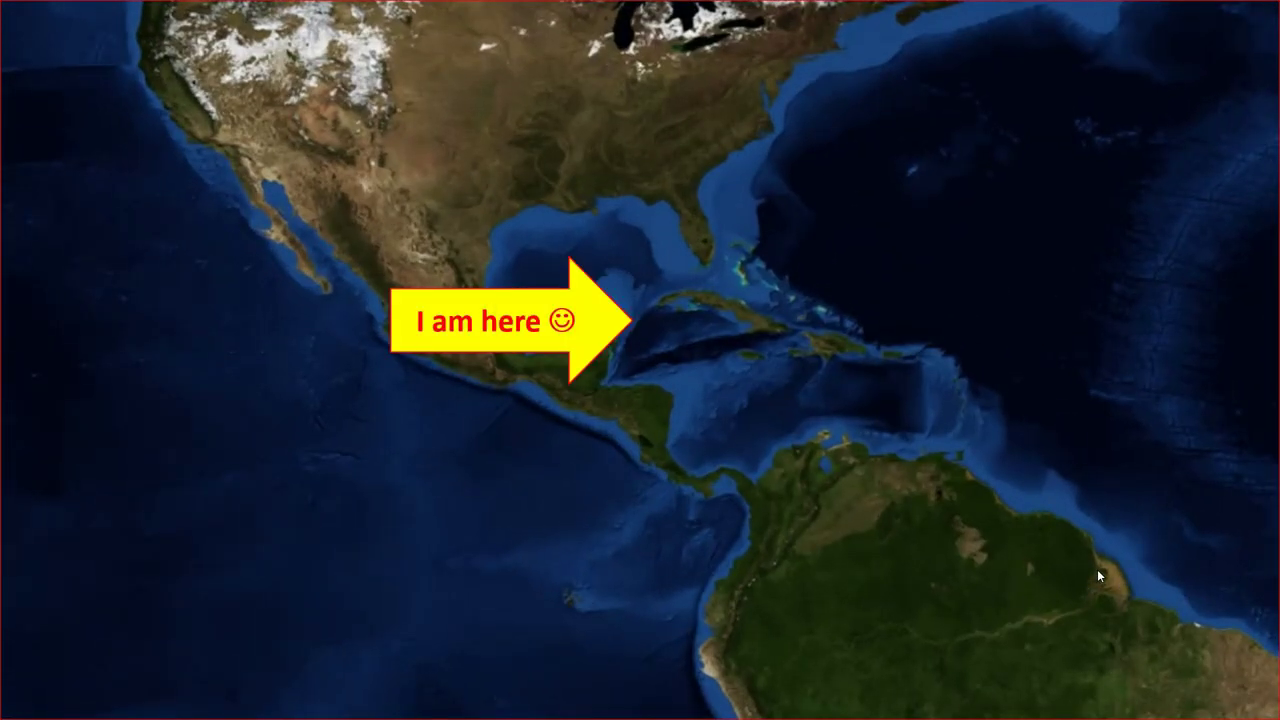
click(1097, 569)
click(1097, 569)
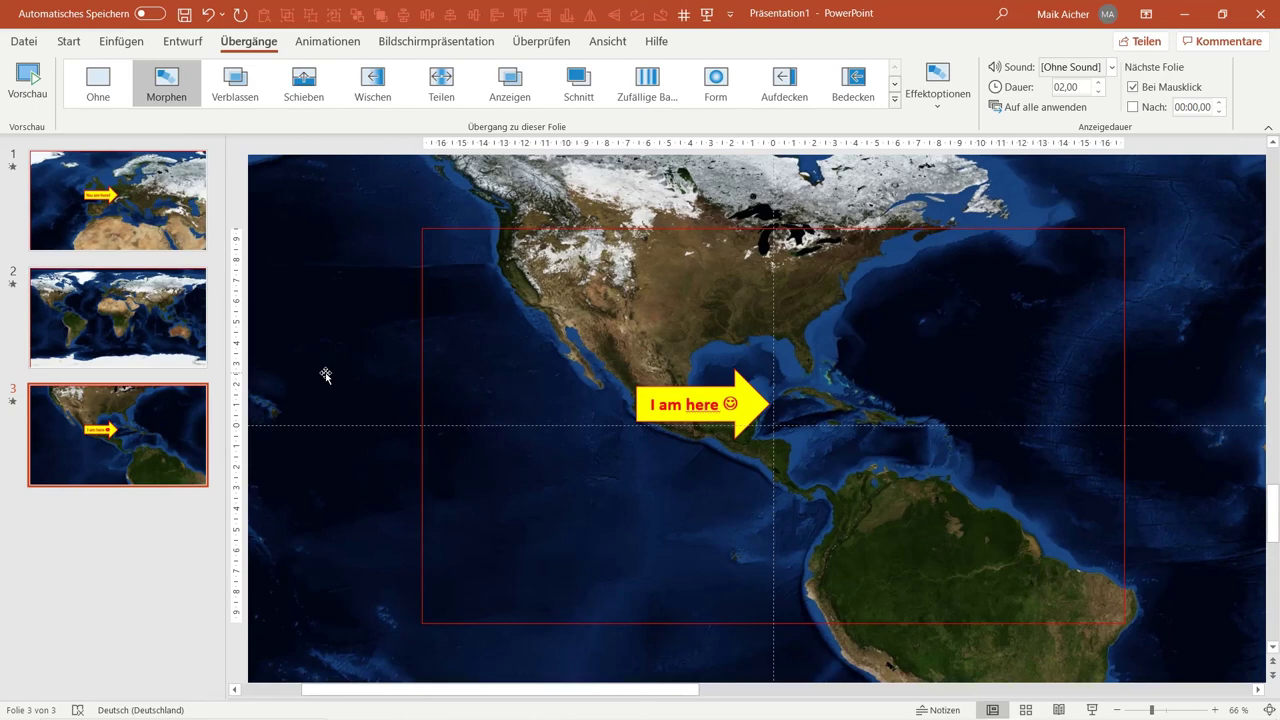
Step: Delete the oversized Europe map picture from slide 1
click(118, 200)
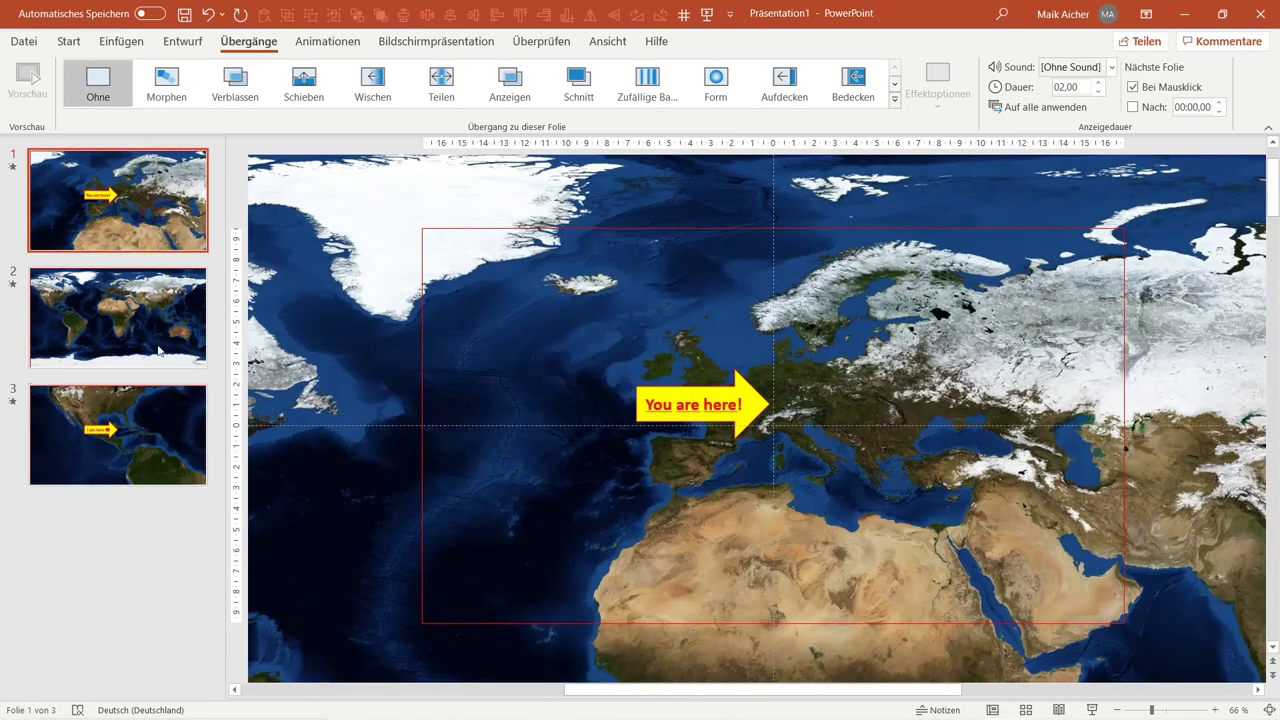
ctrl+scroll(316, 290, down, 3)
ctrl+scroll(389, 290, down, 2)
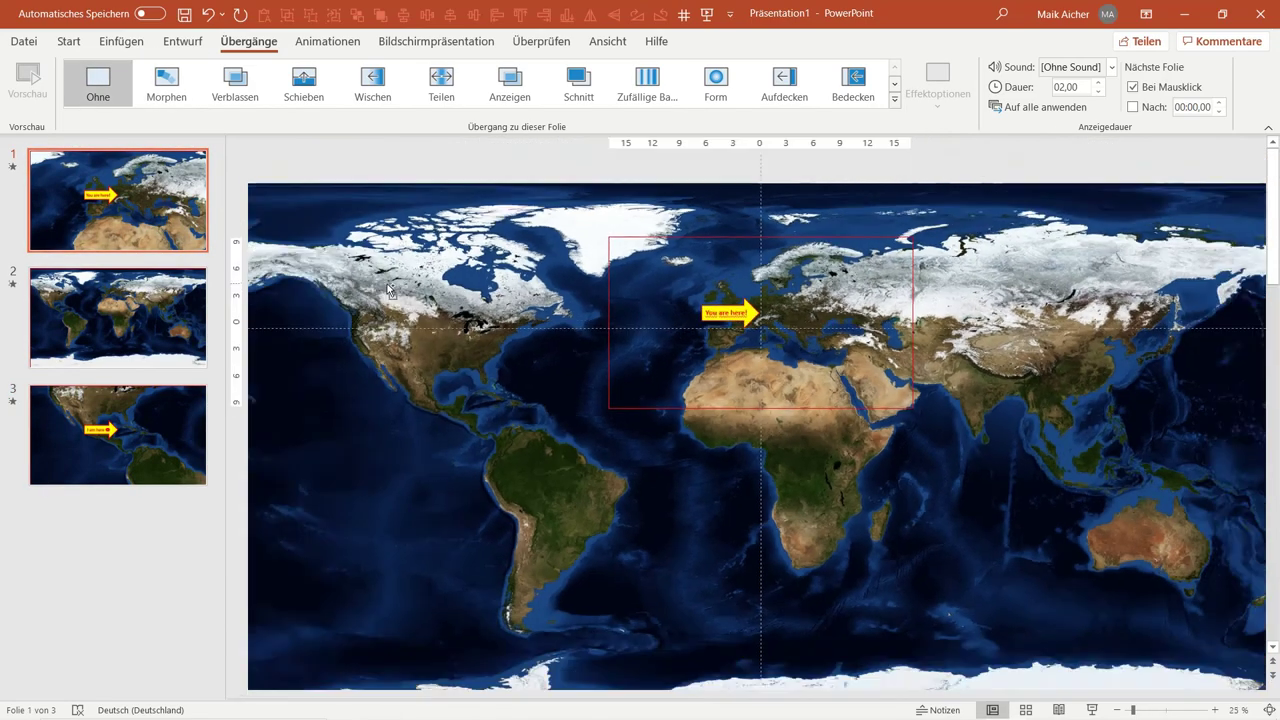
ctrl+scroll(389, 290, down, 3)
drag(437, 272, 1023, 660)
key(Delete)
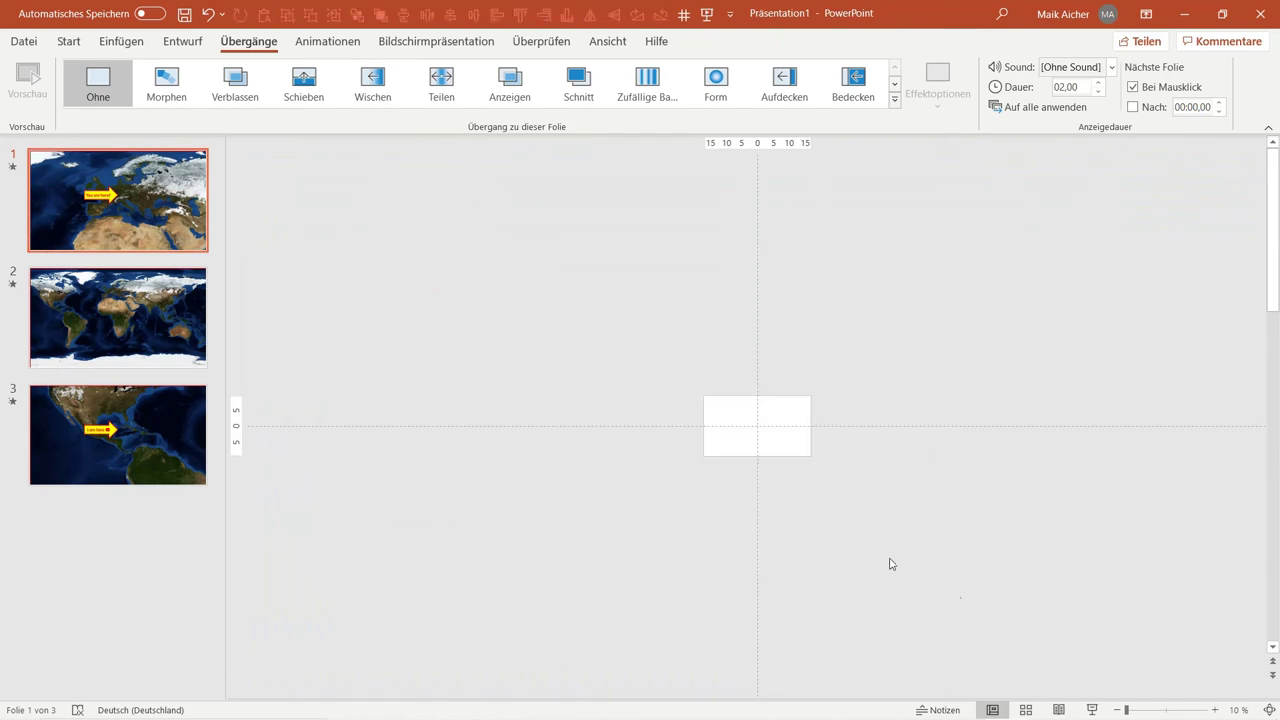
Step: Delete slides 2 and 3 and fit the remaining blank slide to the window
click(131, 340)
shift+click(133, 450)
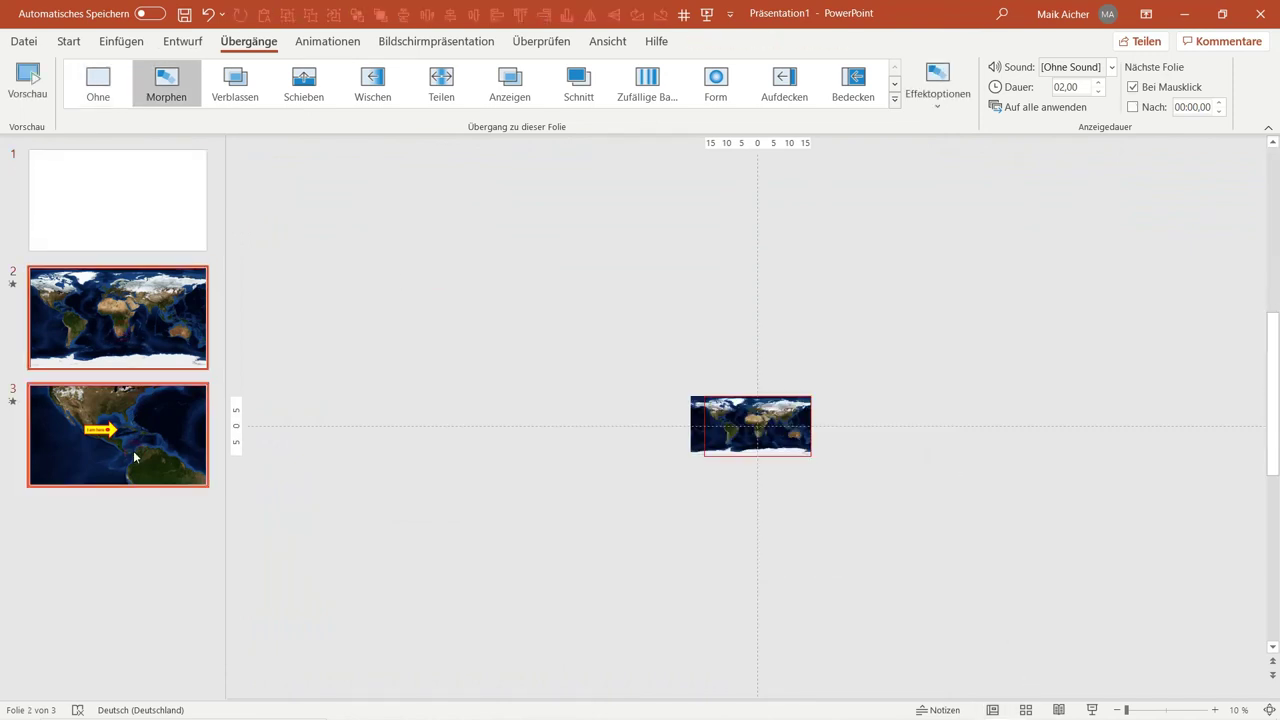
key(Delete)
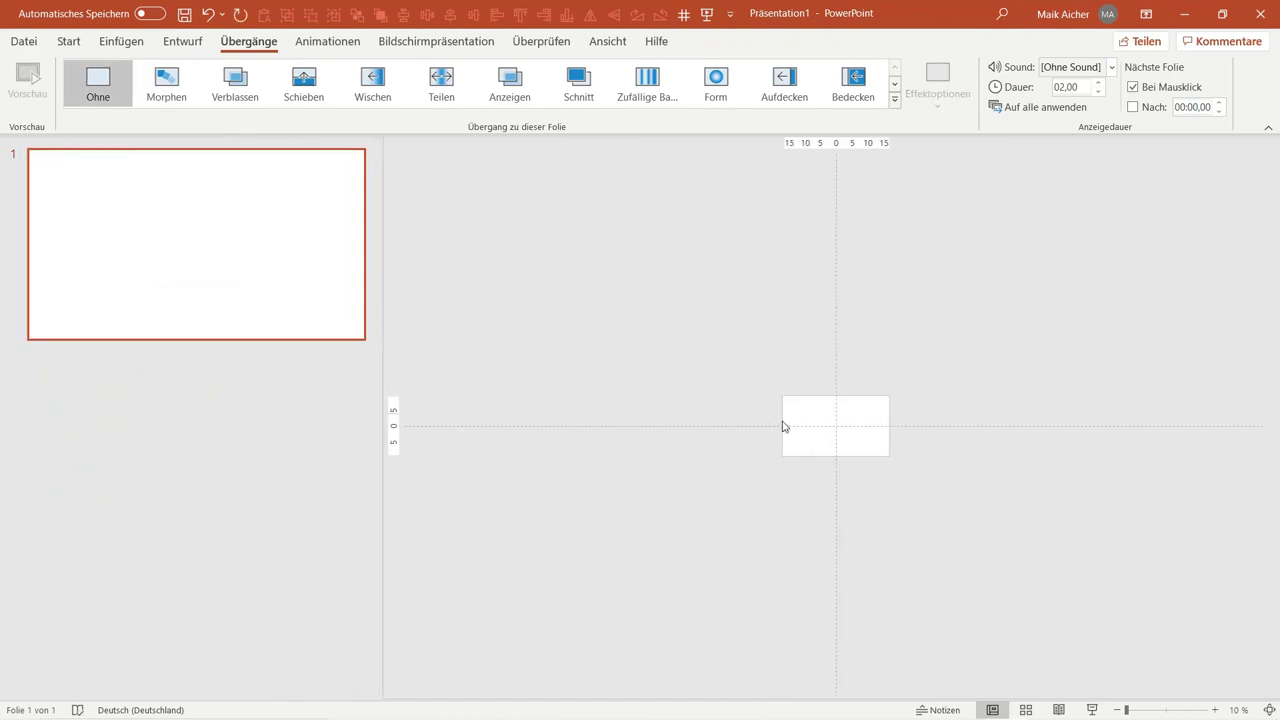
click(134, 314)
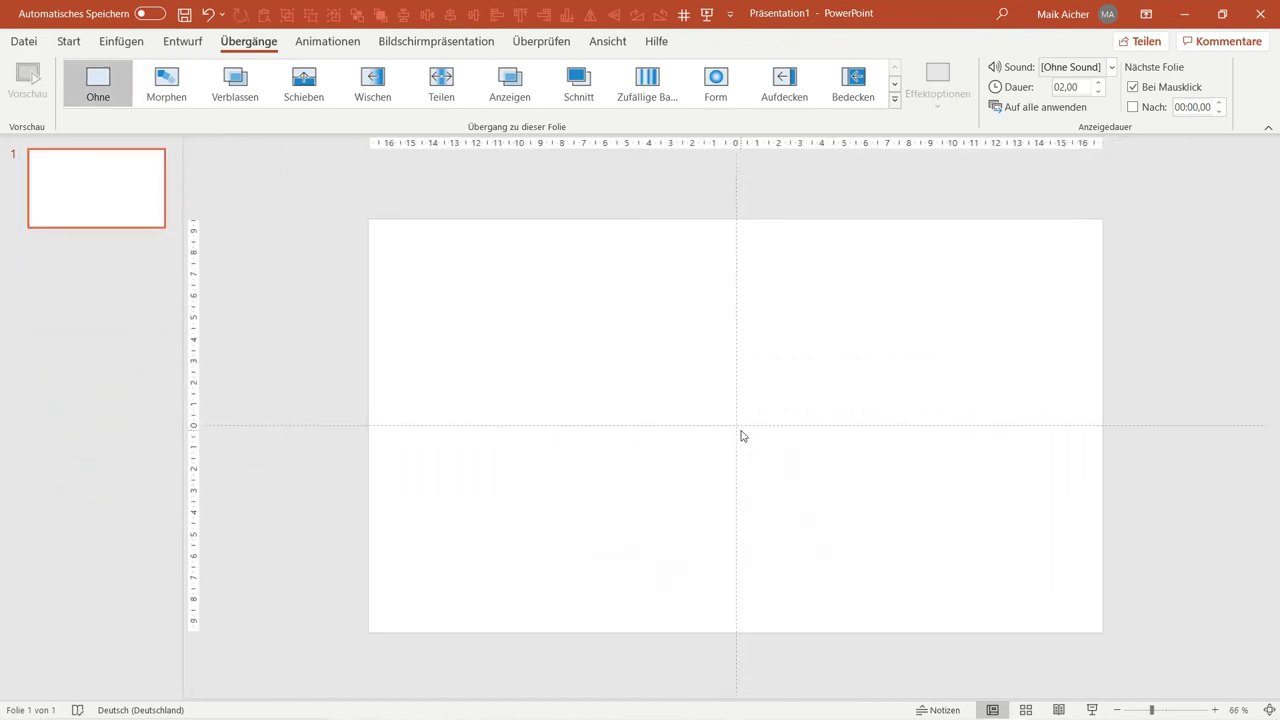